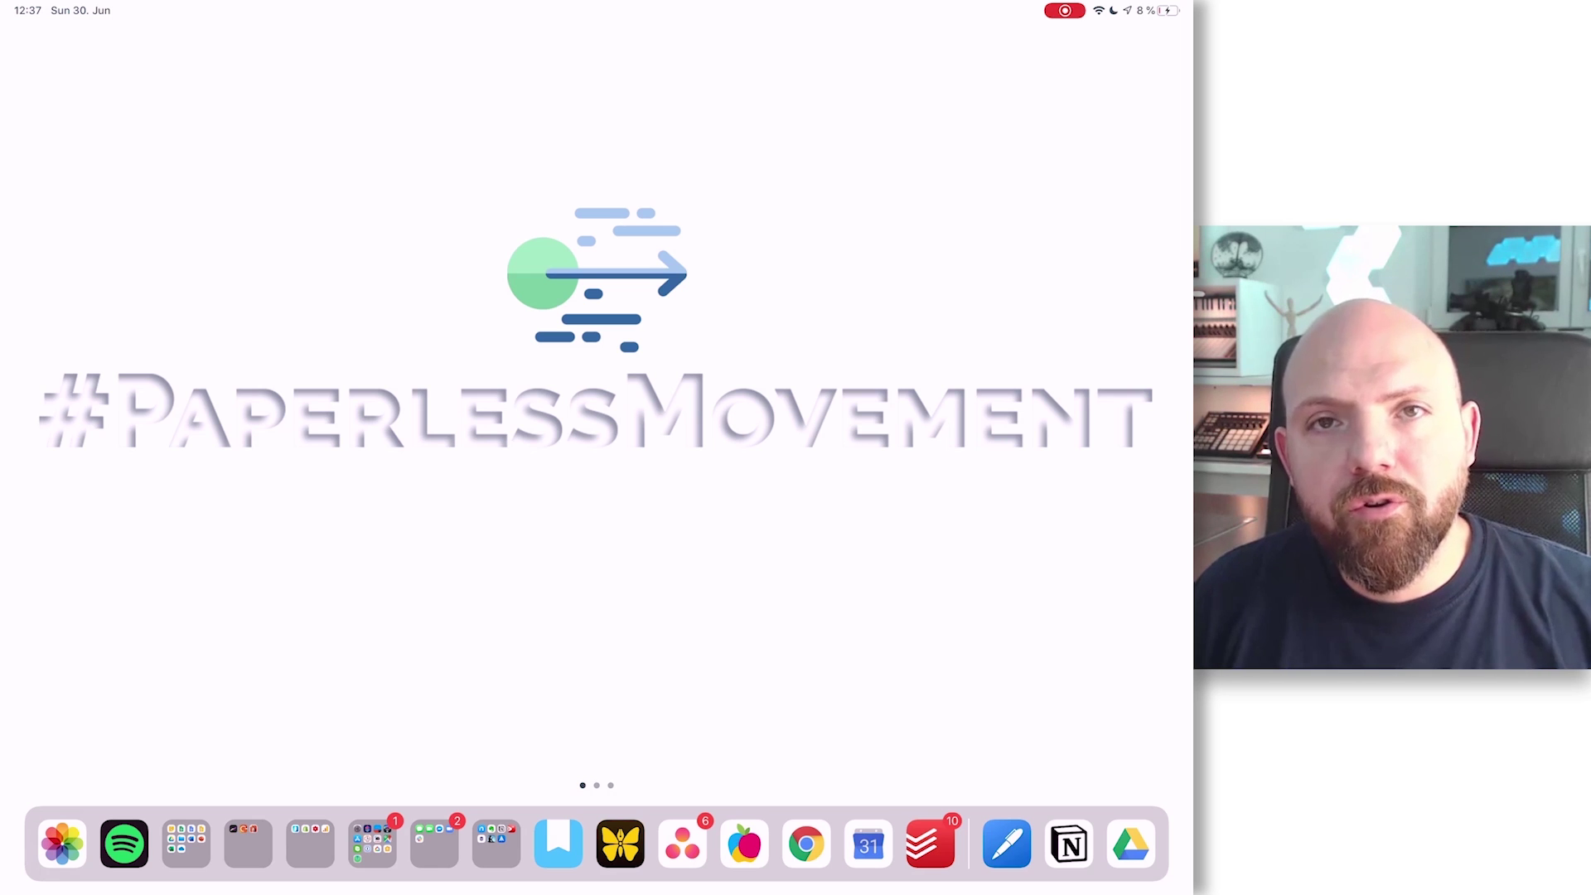
Switch to Noteshelf and add a new note to My Notes with Quick Create
left_click(1008, 843)
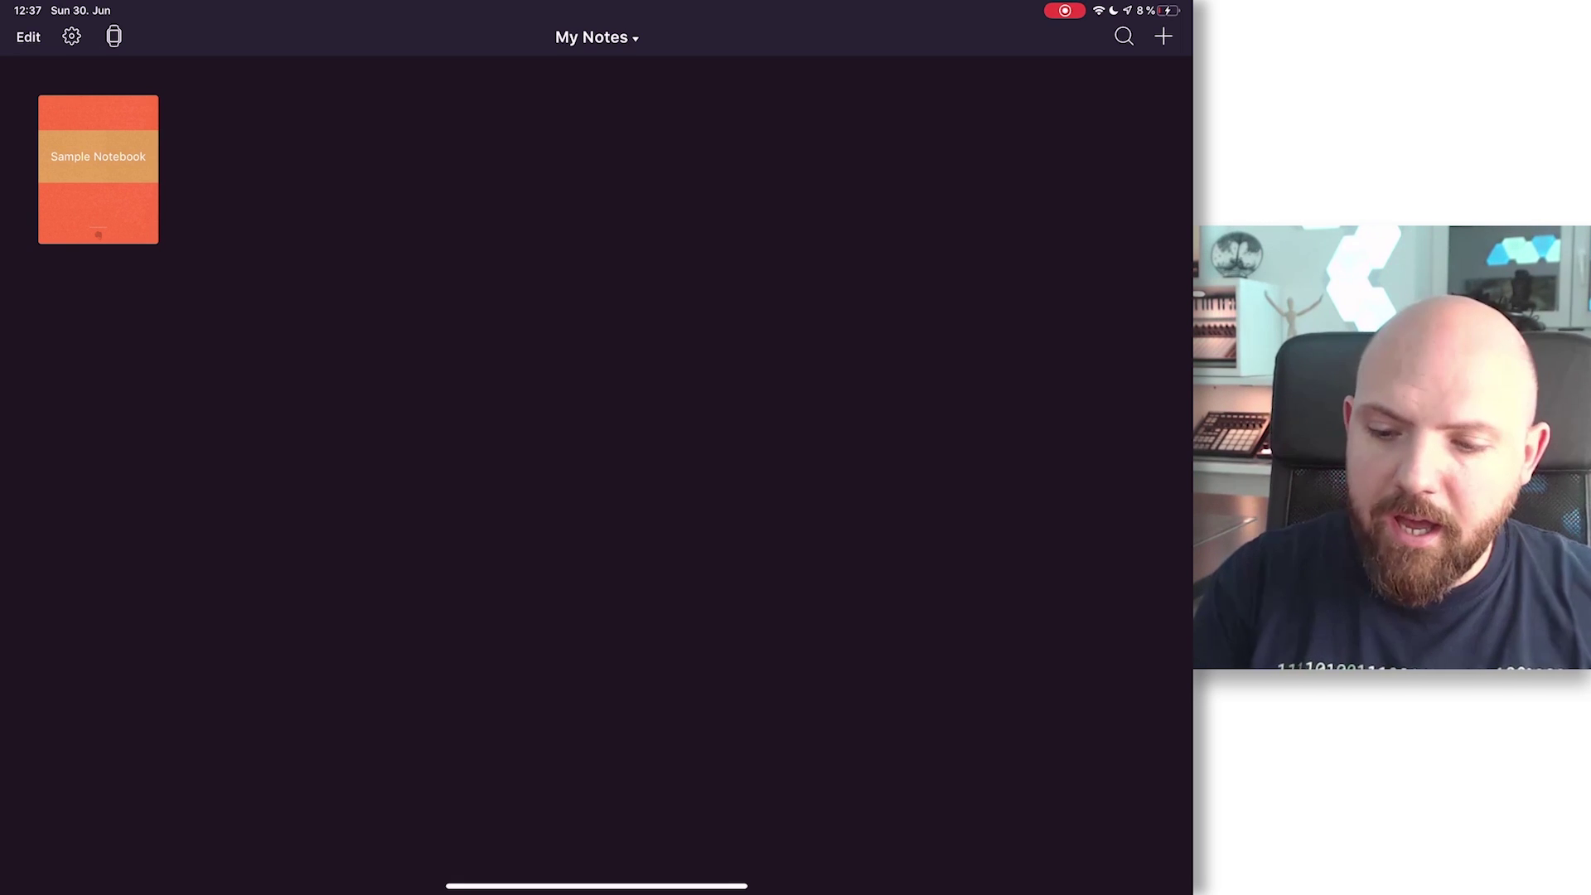
left_click(1164, 36)
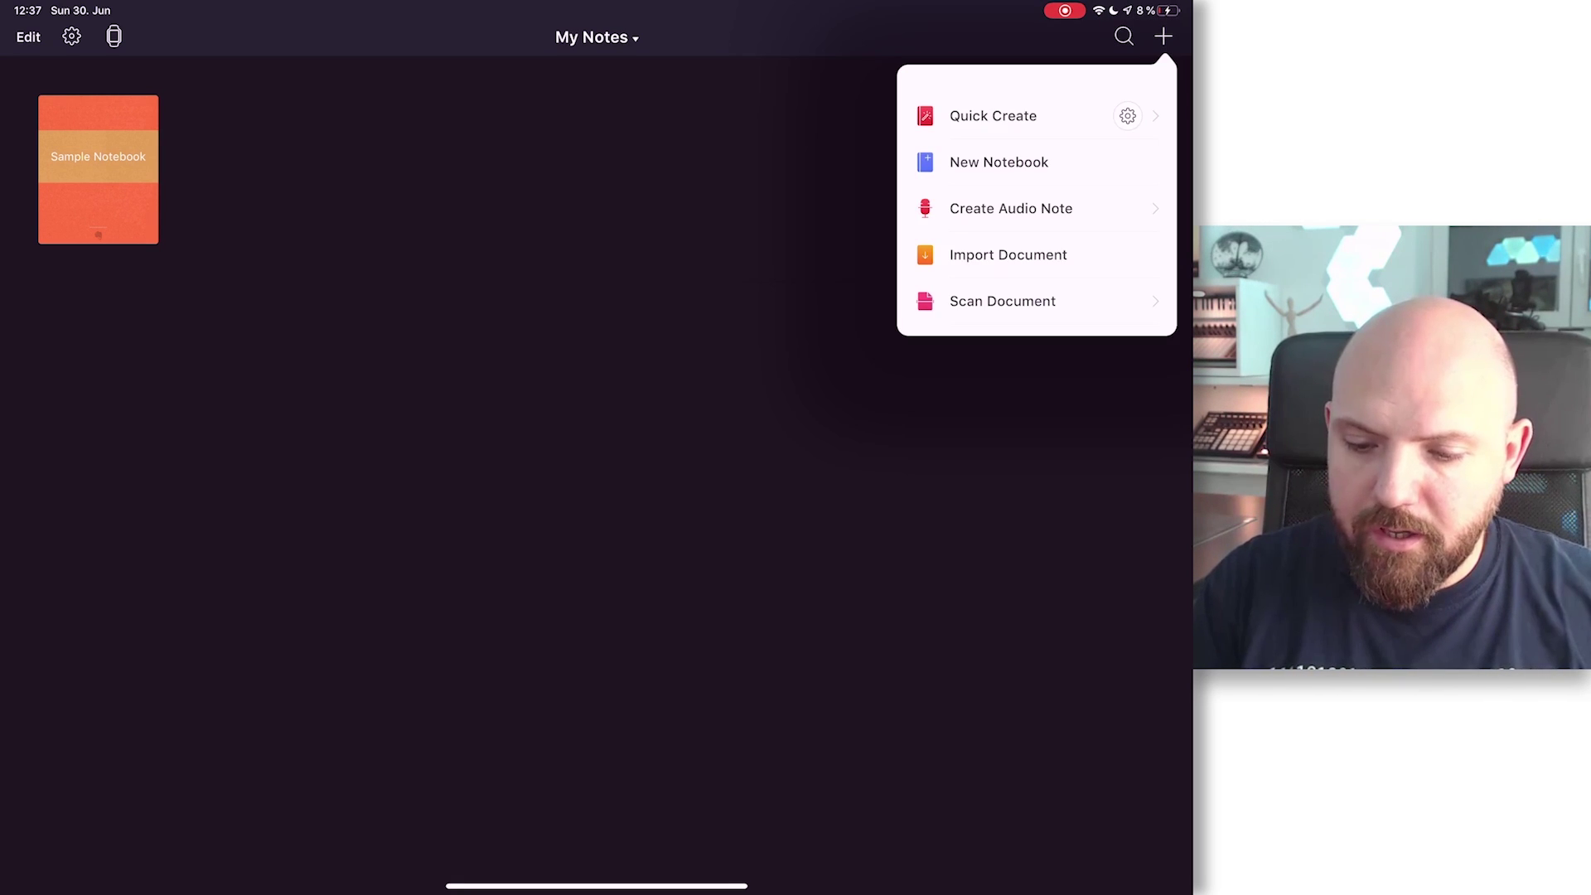
left_click(993, 115)
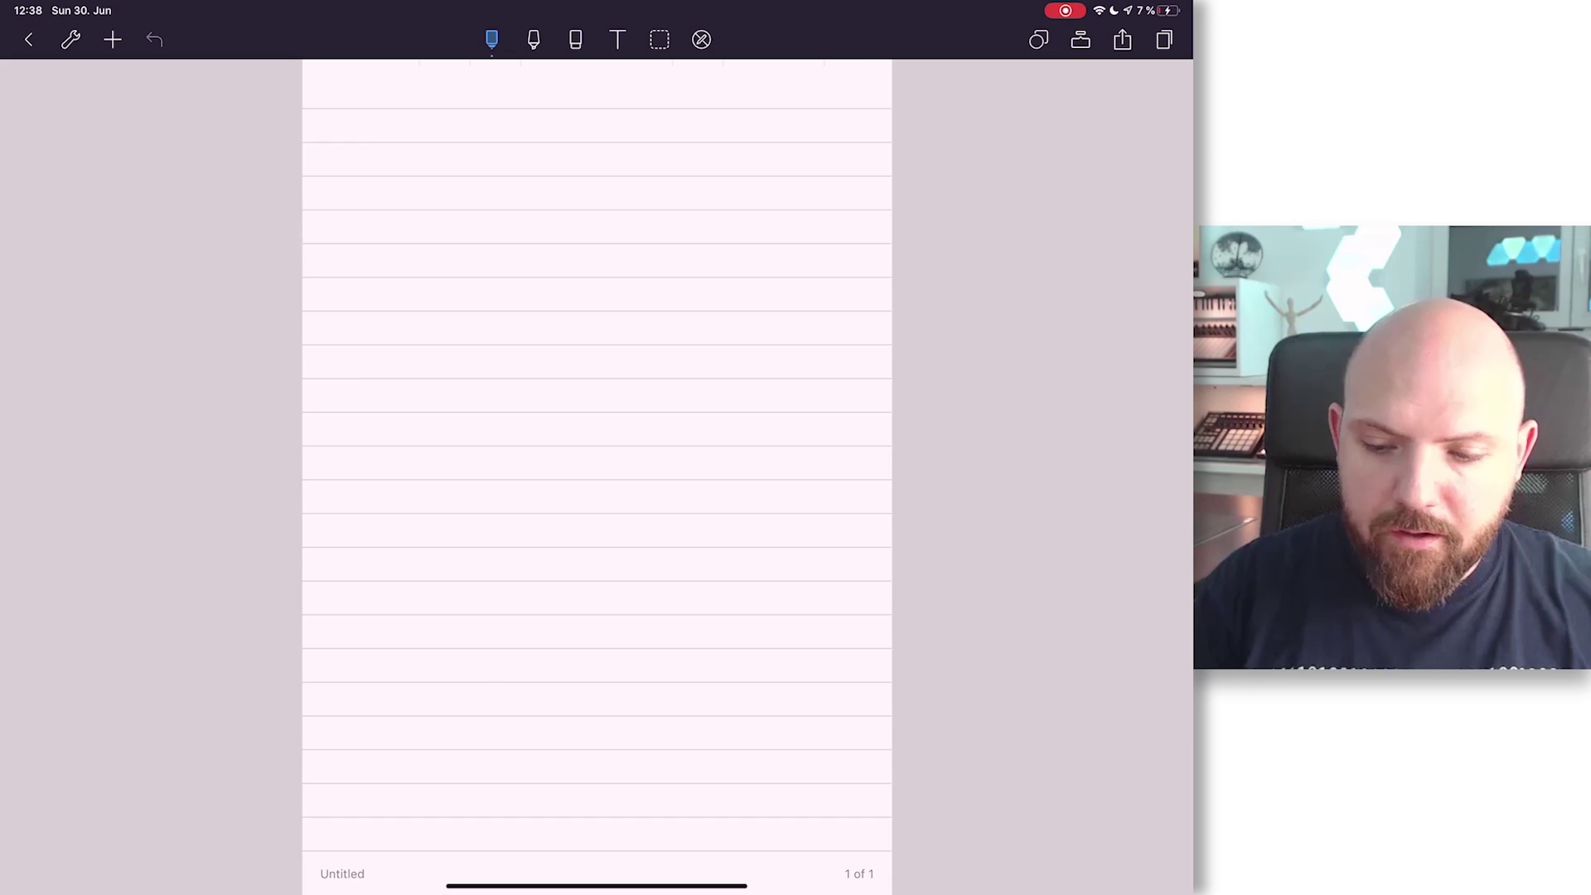
Change the note's paper to the Basic Checked template in landscape orientation
left_click(70, 39)
left_click(113, 160)
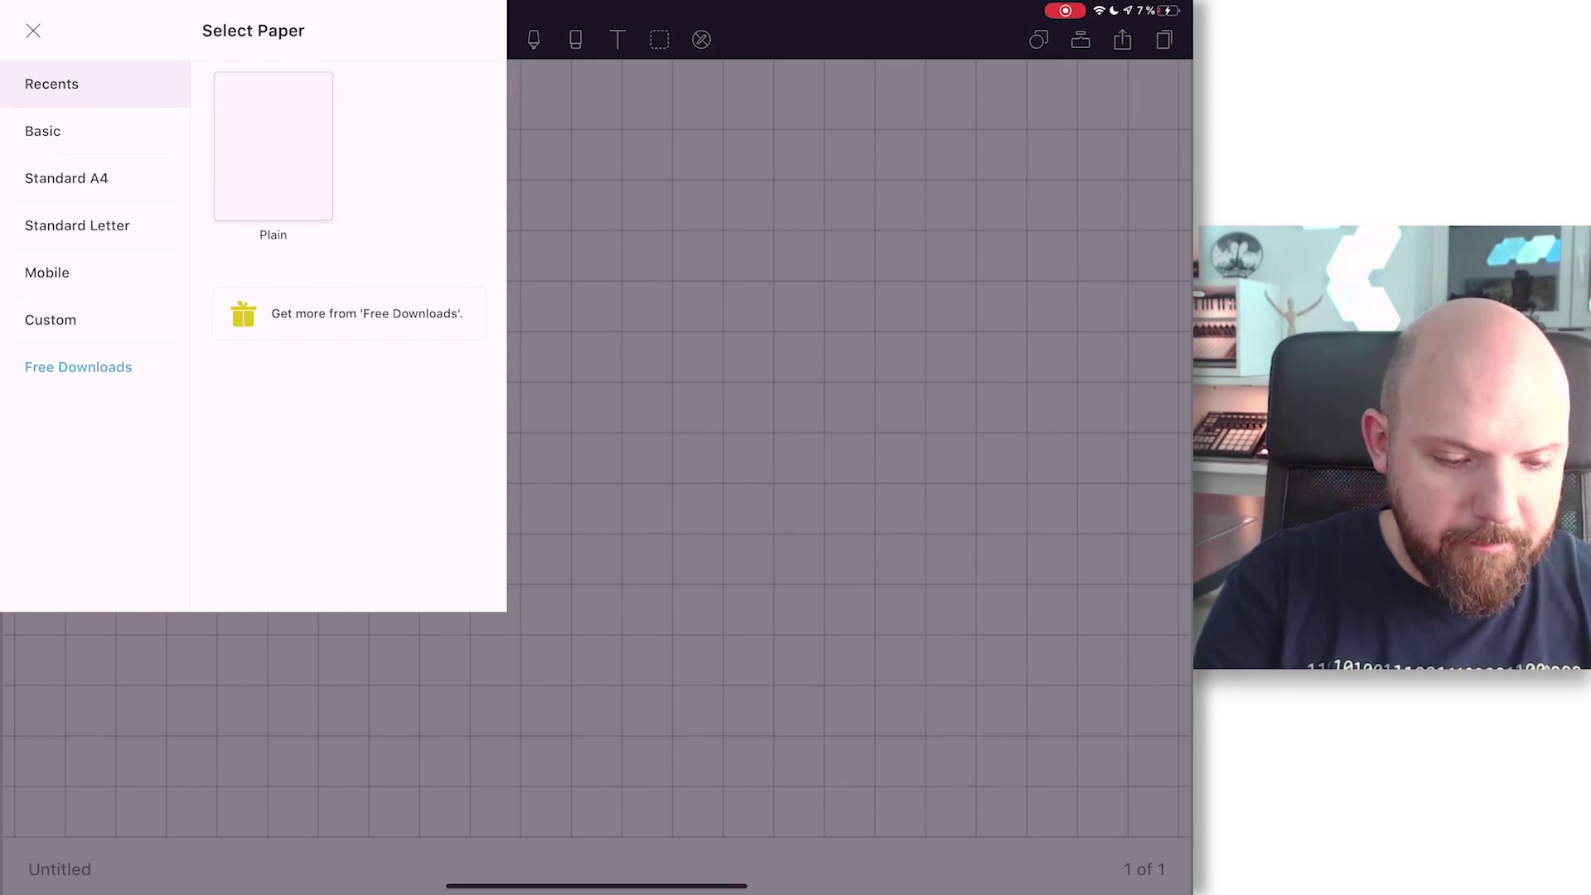
left_click(43, 131)
left_click(405, 95)
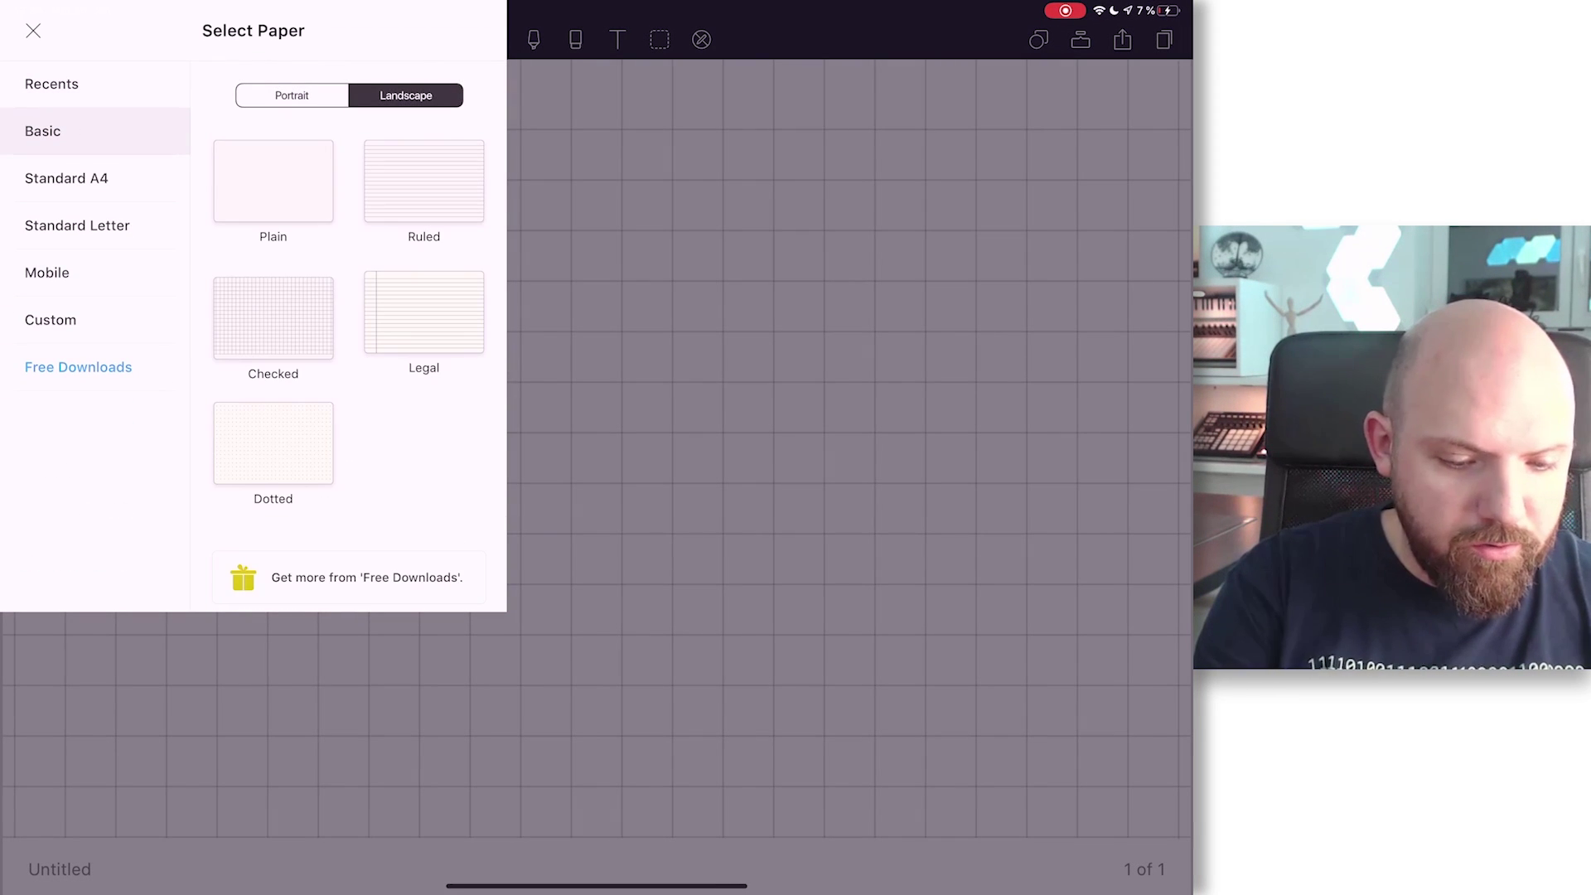
left_click(273, 320)
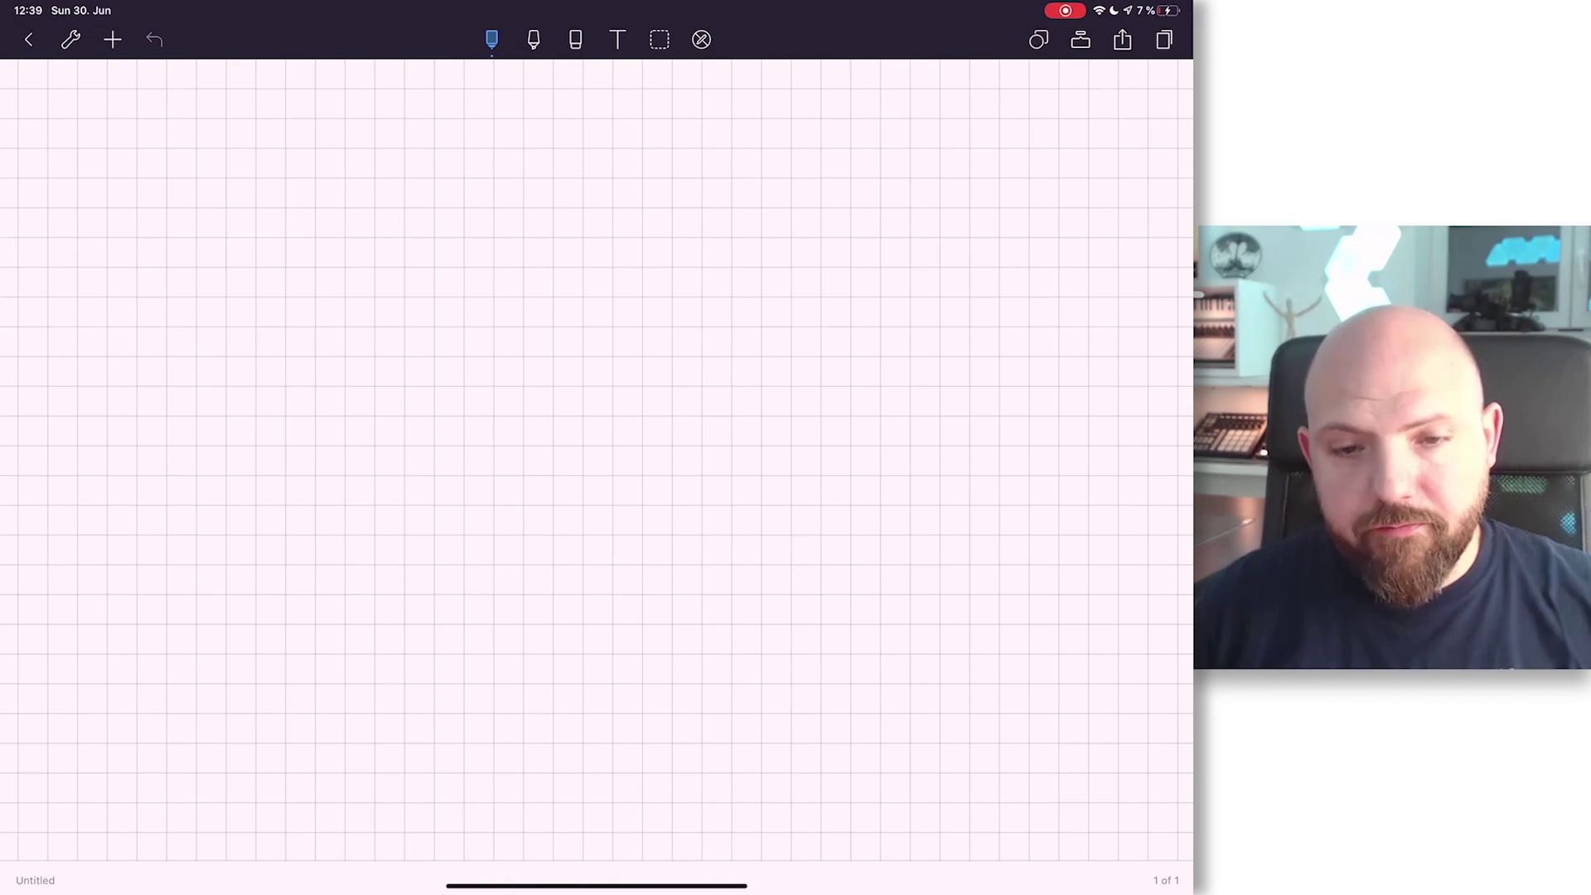
Handwrite a short scribble and the words "to write" beside it in the upper part of the page
left_click_drag(471, 286, 543, 279)
left_click_drag(655, 253, 657, 305)
left_click_drag(649, 286, 796, 297)
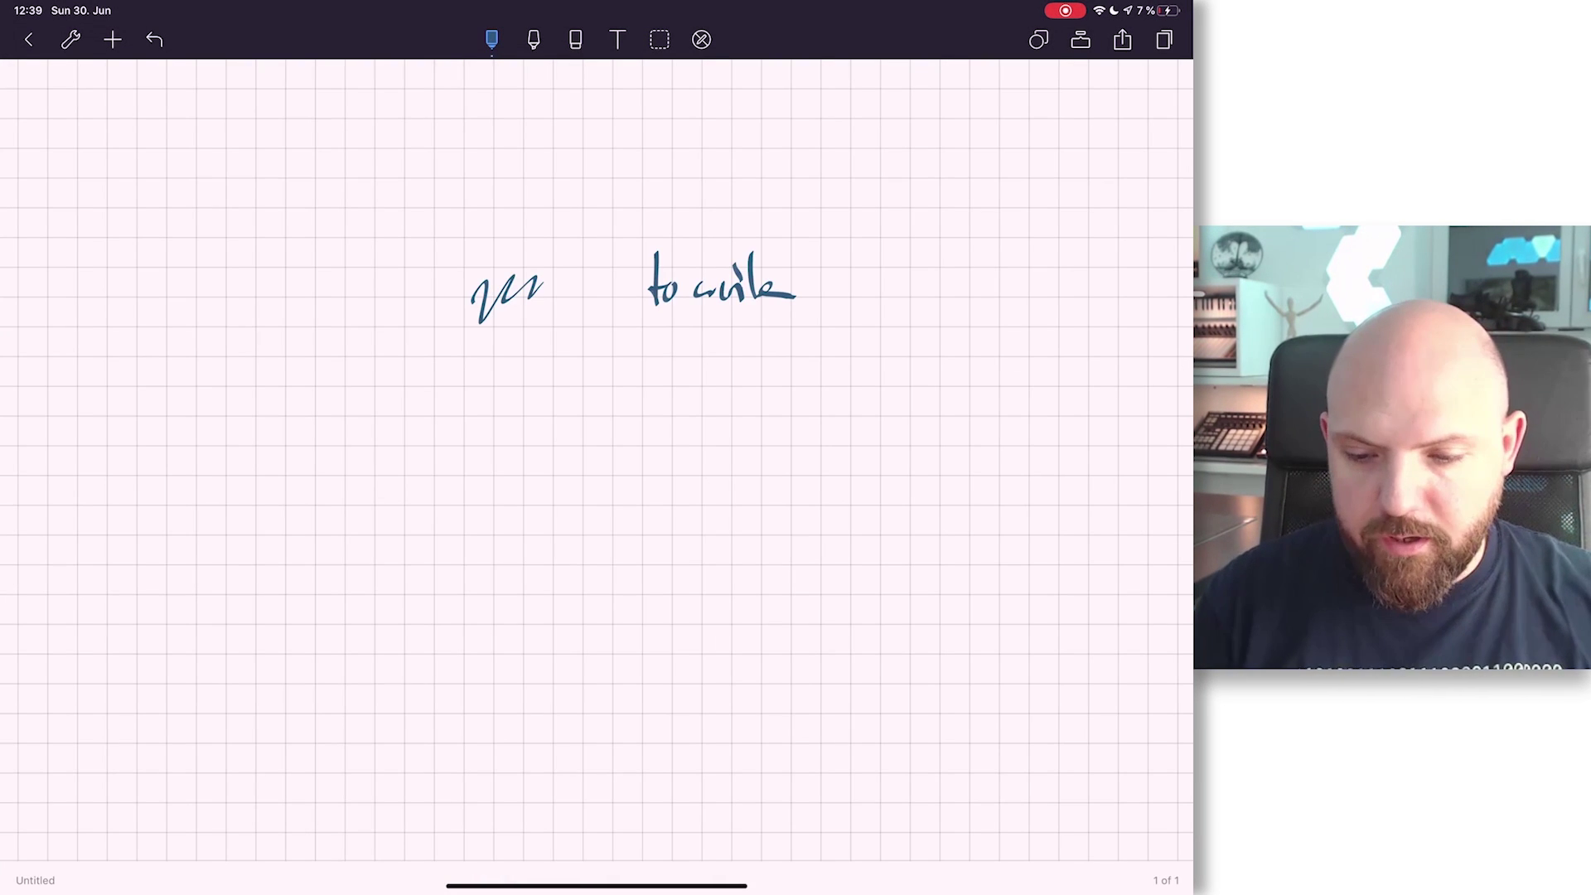
Share only the current page and choose Files as the export destination
left_click(1123, 40)
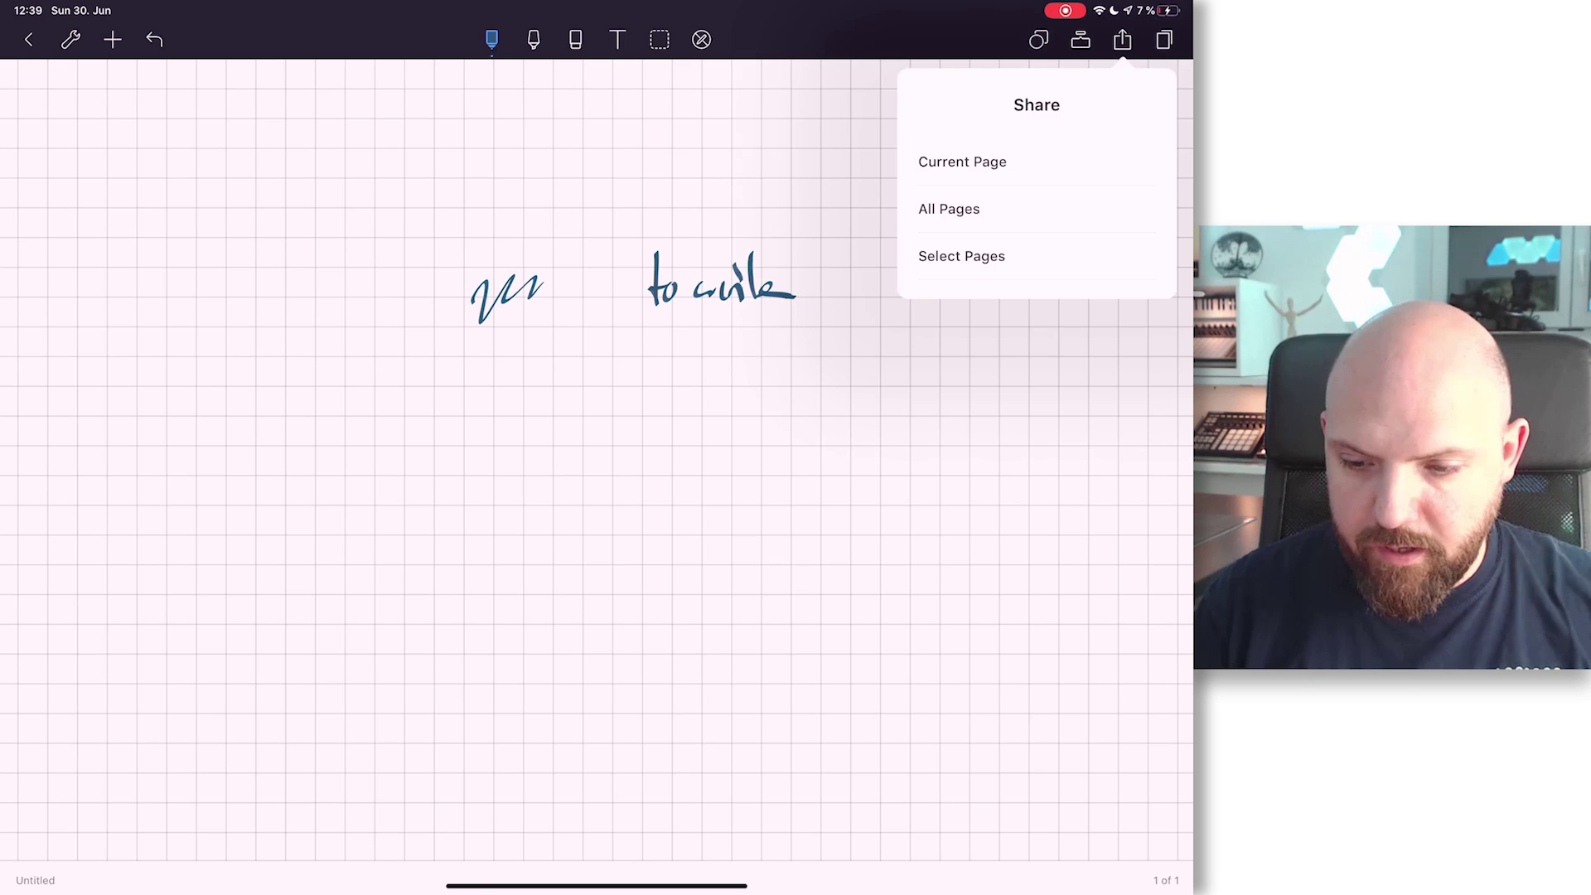
left_click(963, 162)
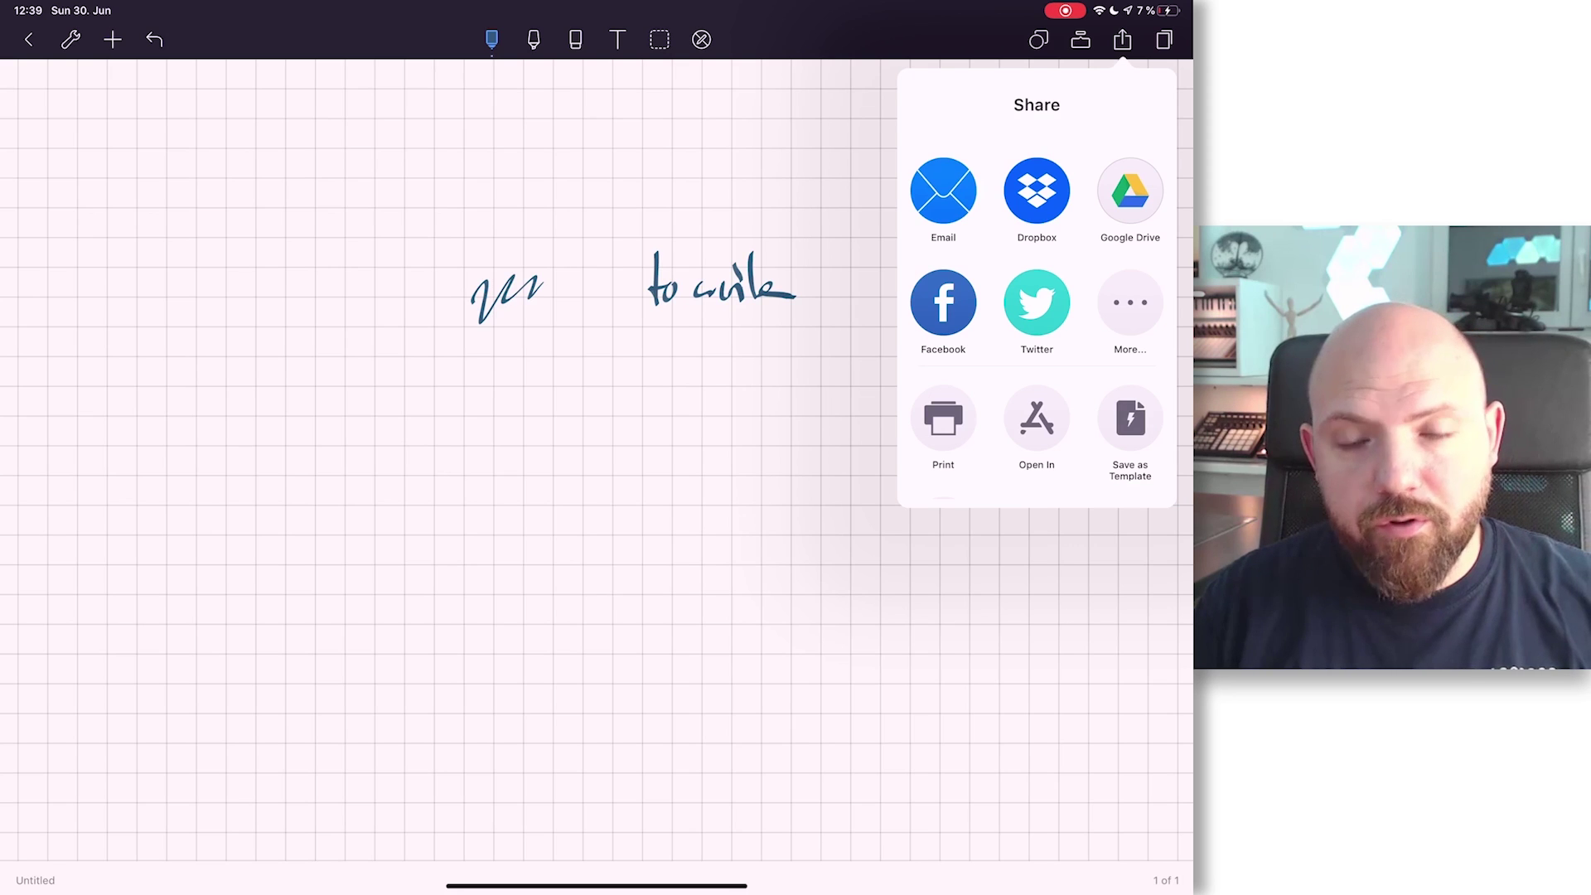
scroll(1037, 331, "down", 2)
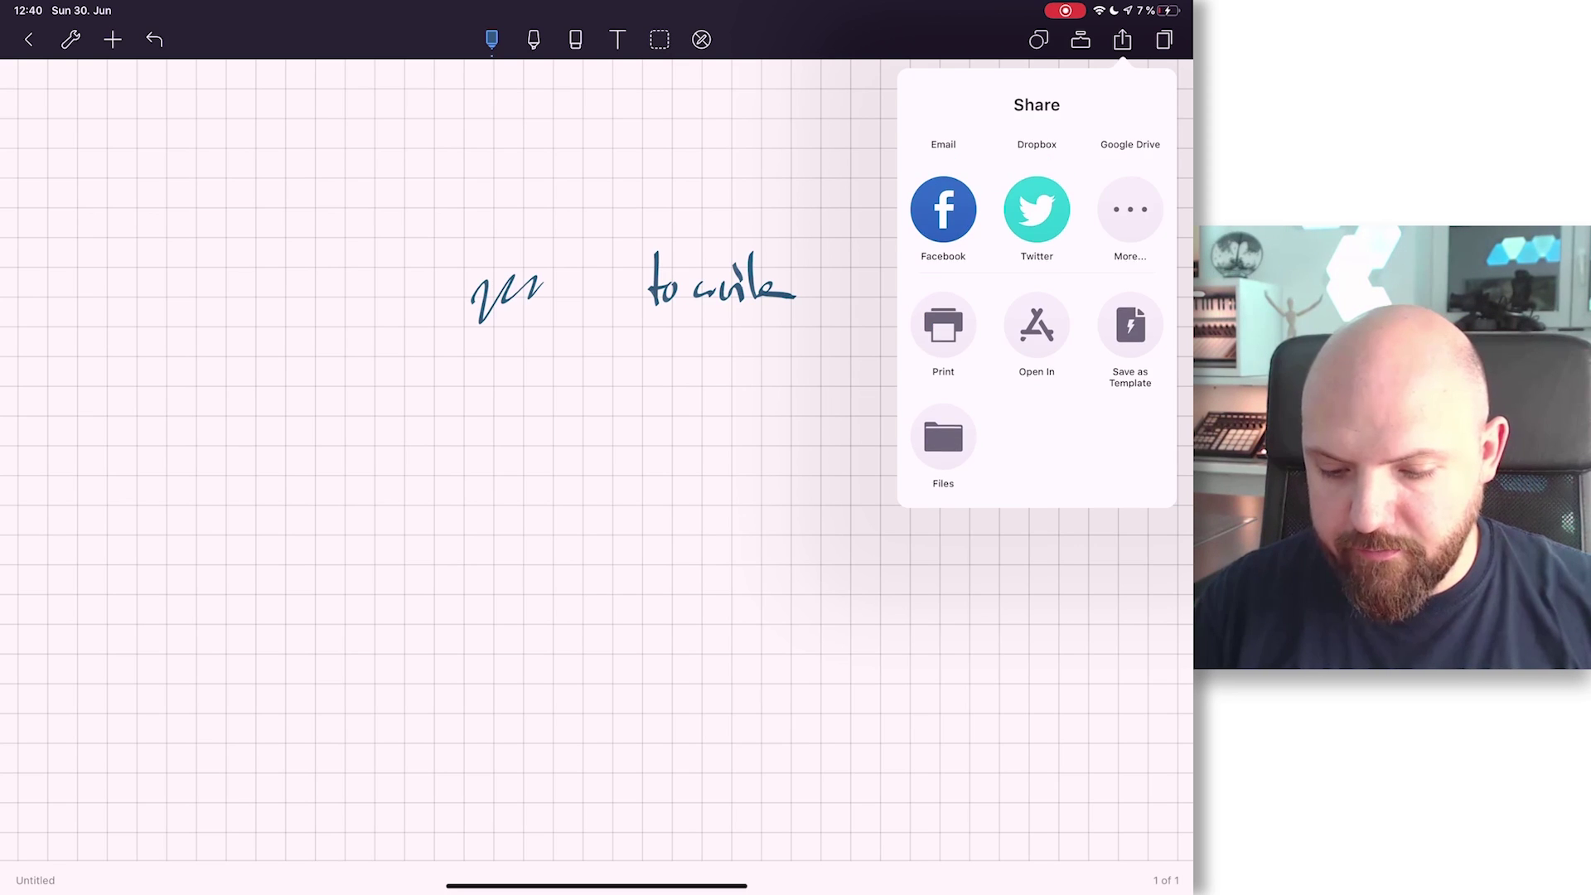
scroll(1037, 318, "up", 2)
scroll(1036, 319, "down", 2)
left_click(943, 436)
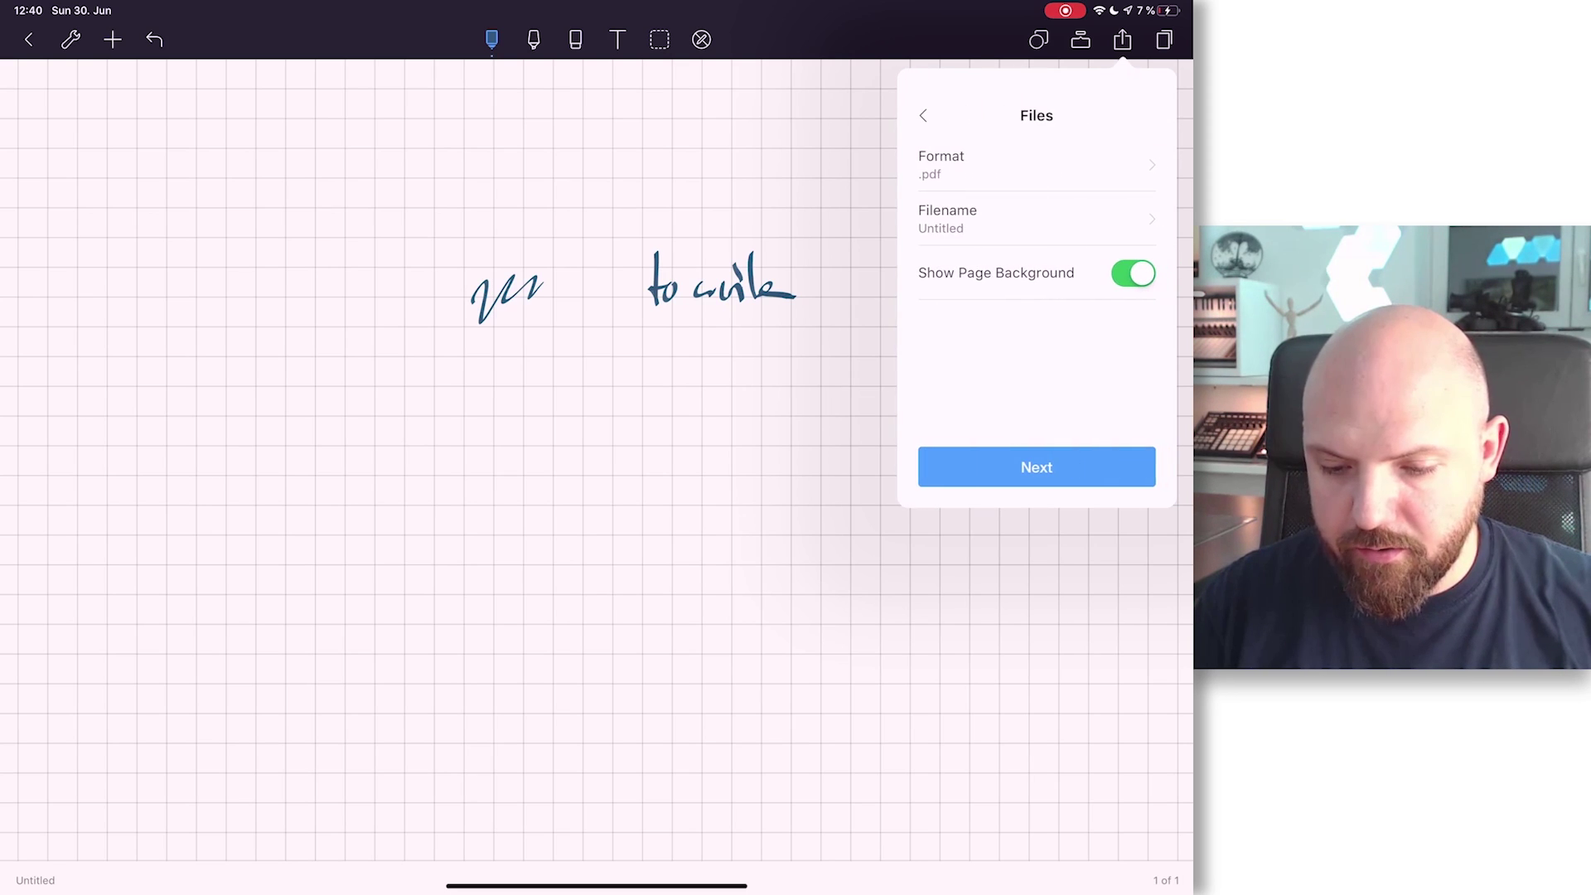
Export the page in .pdf format under the filename Untitled to iCloud Drive, replacing the existing file
left_click(932, 159)
left_click(1011, 206)
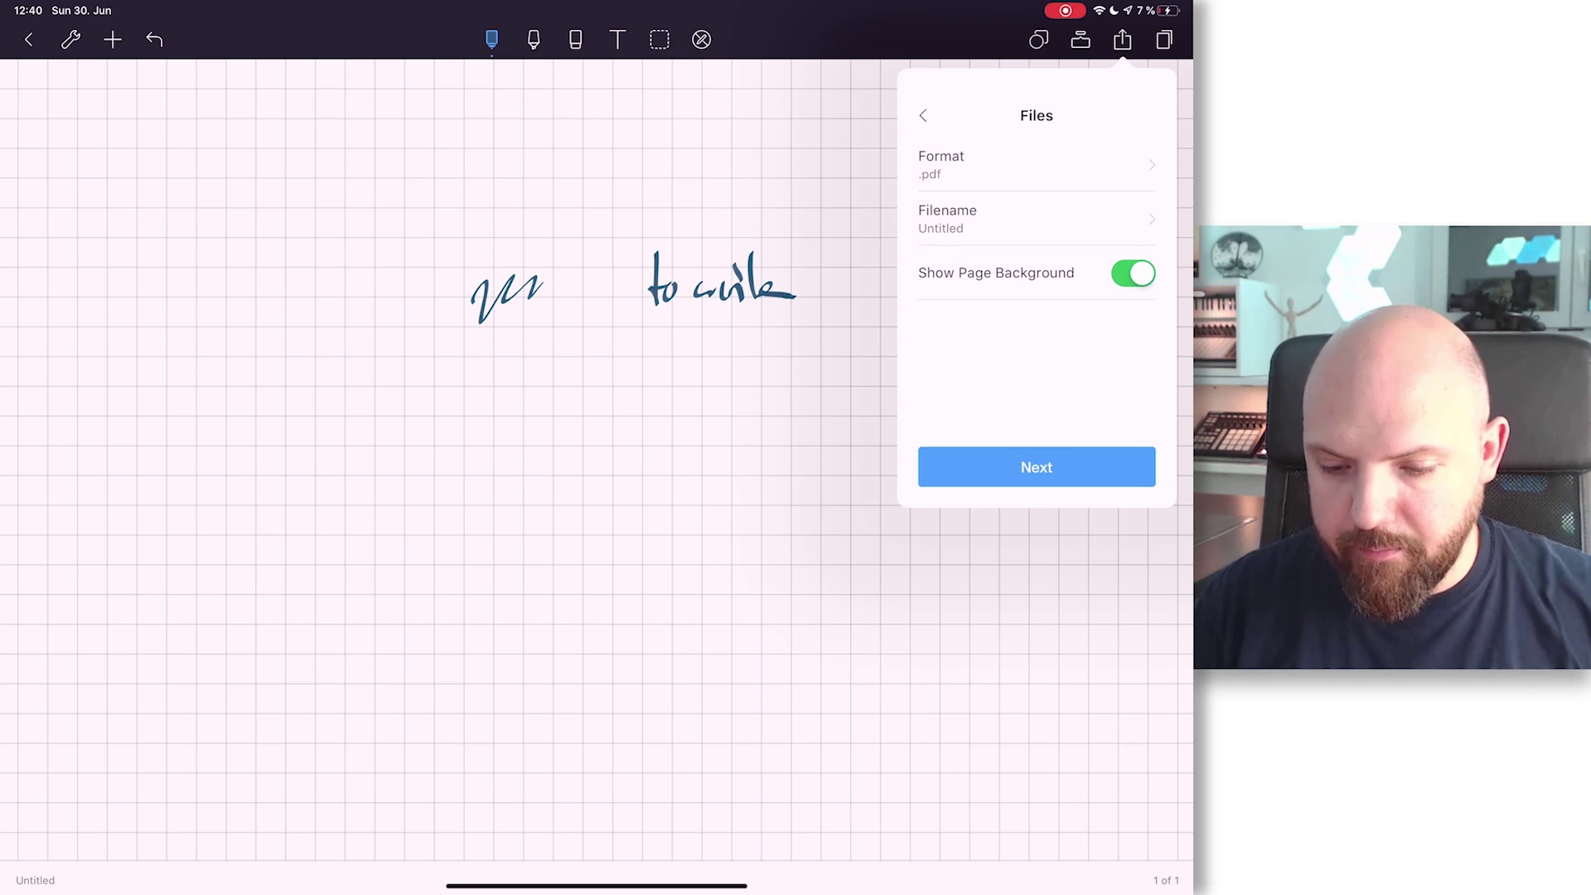
left_click(948, 218)
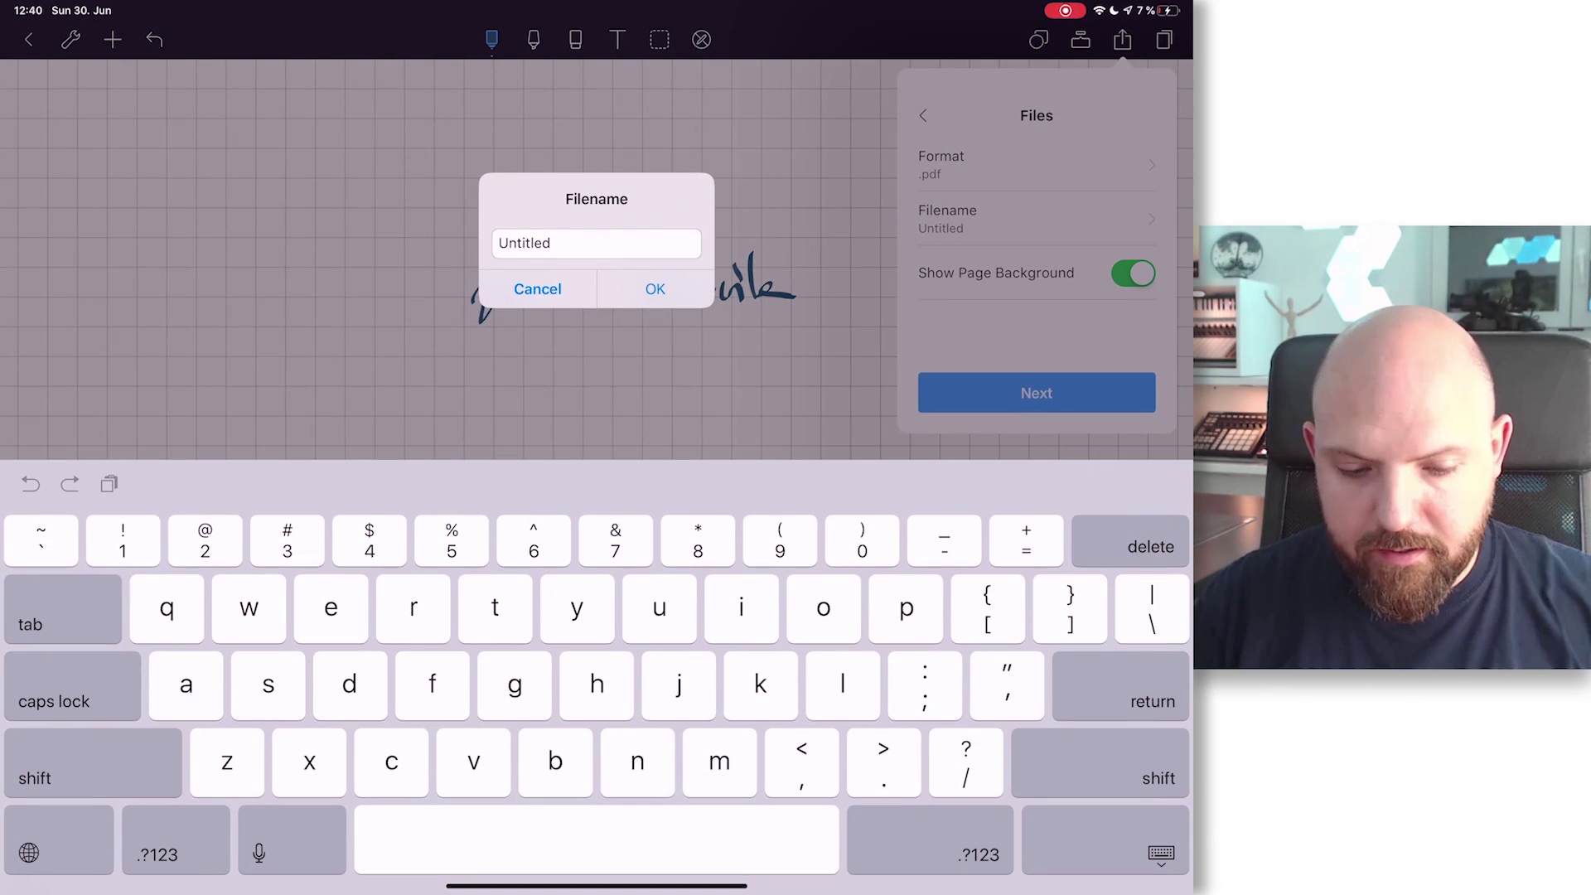
key("Return")
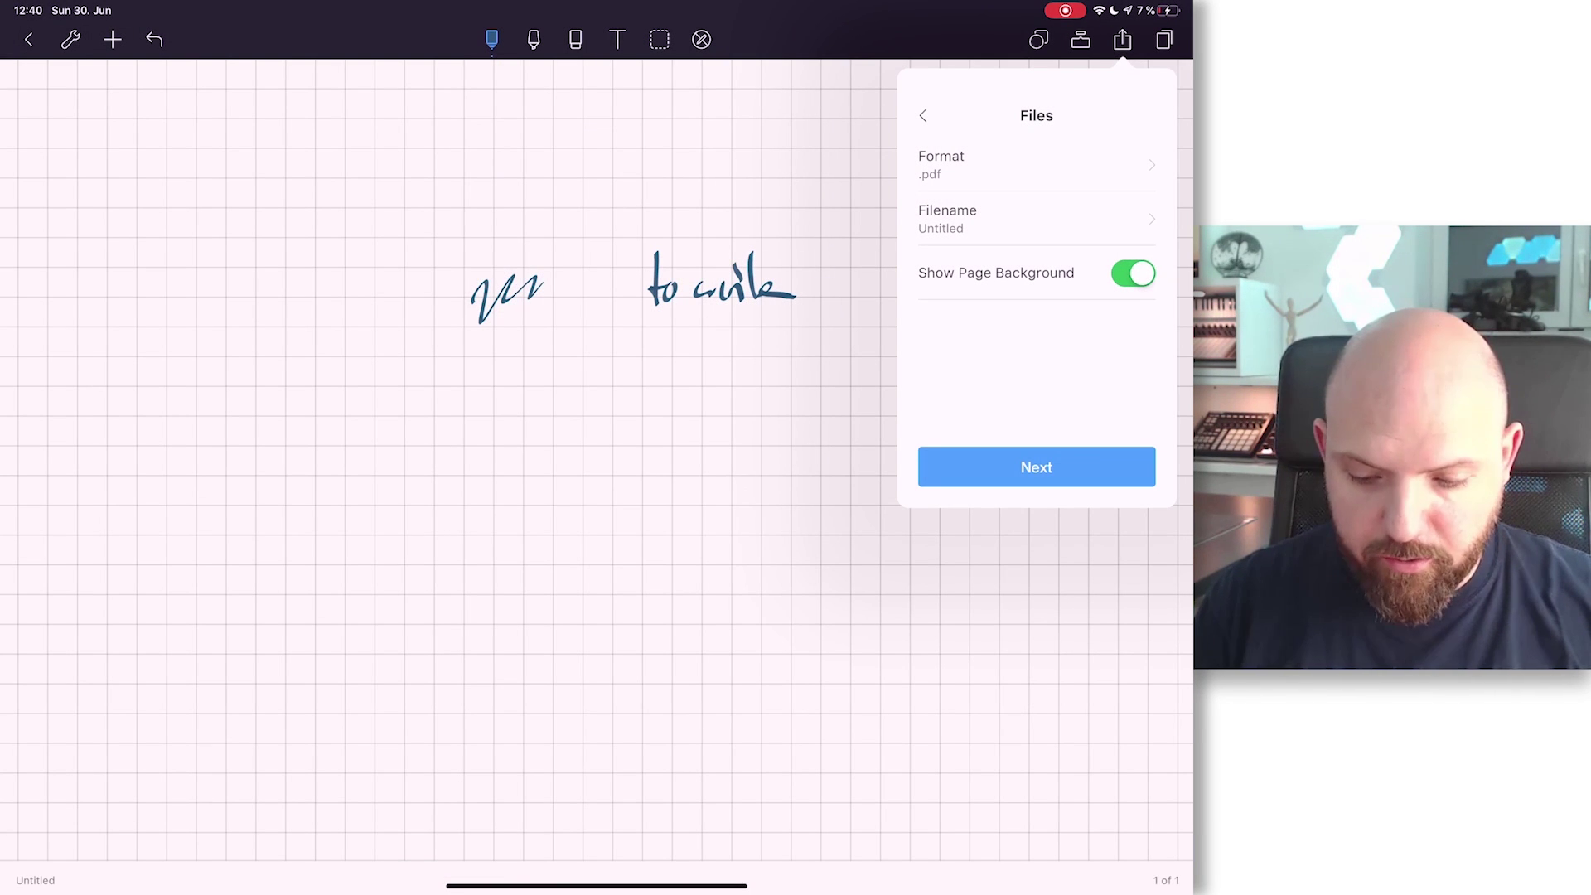
left_click(1037, 467)
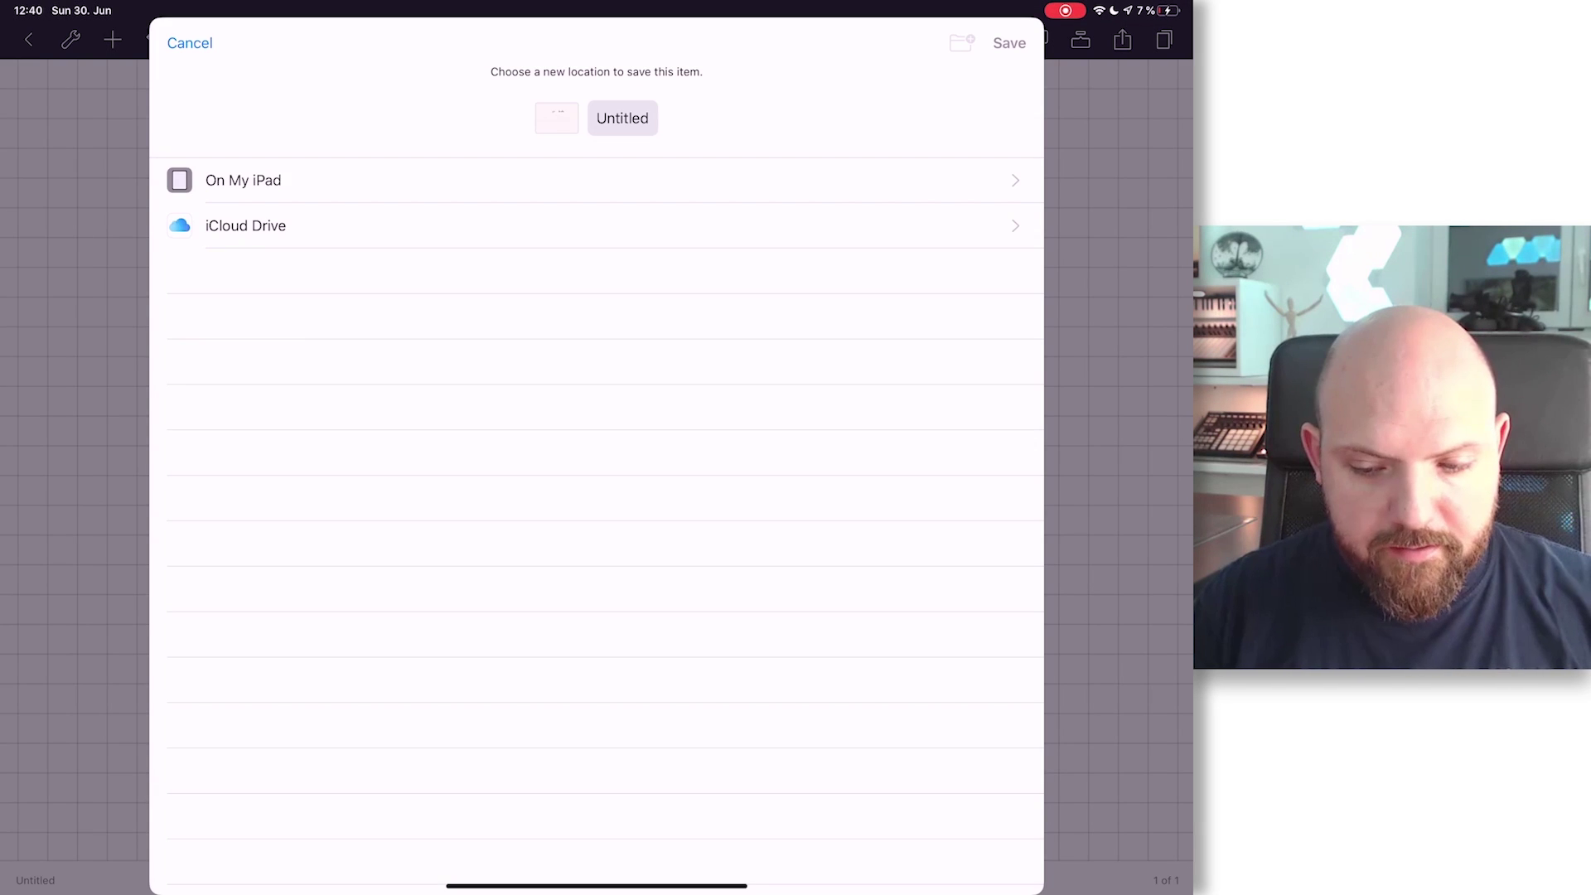
left_click(245, 226)
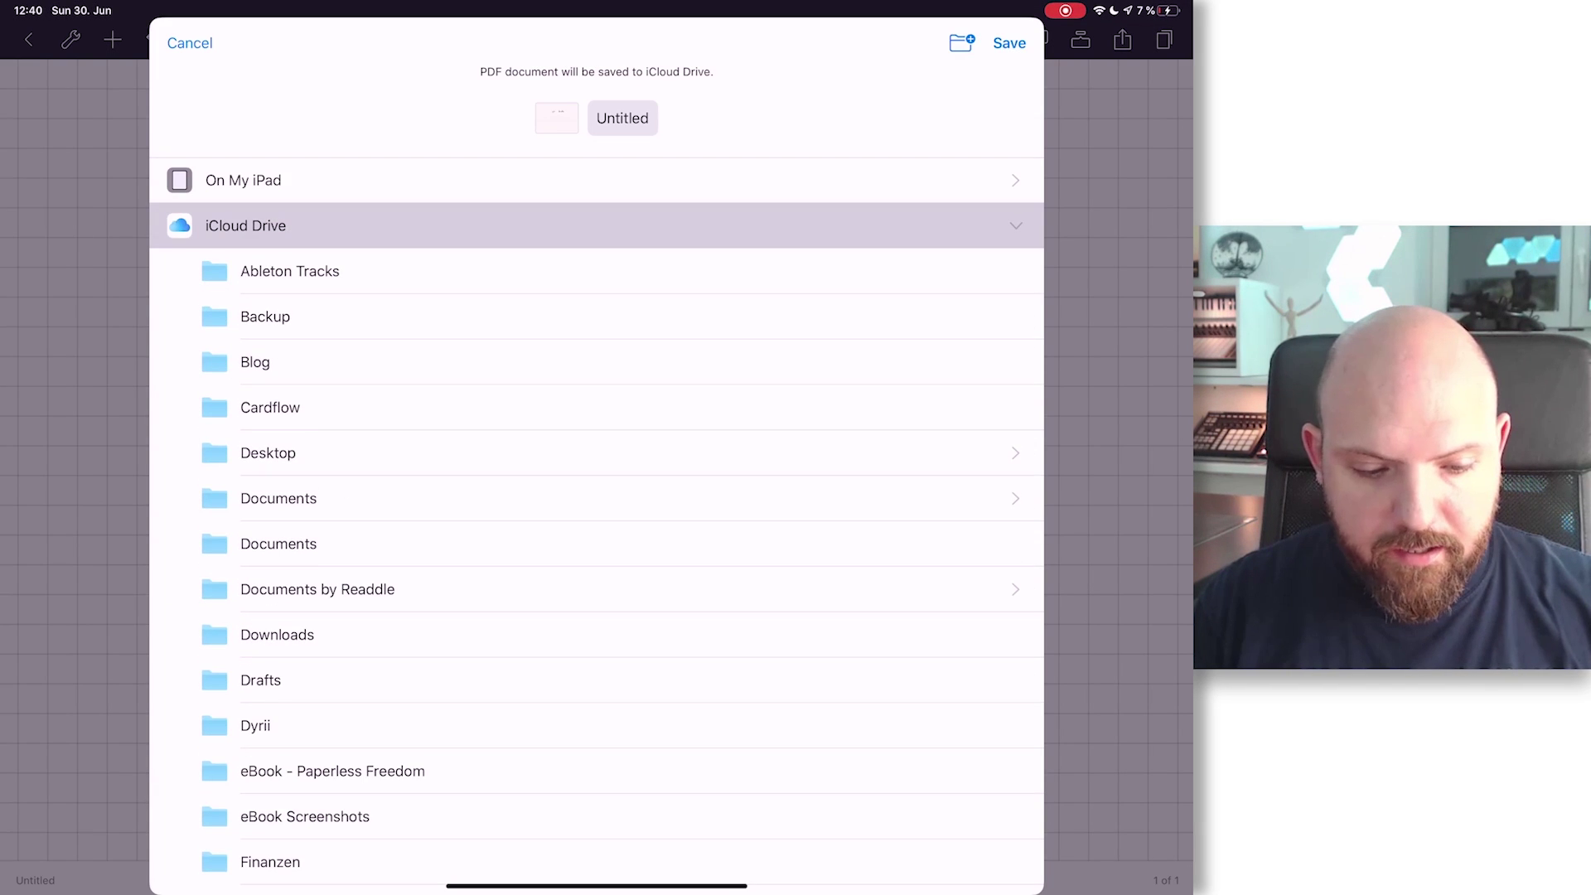
left_click(1009, 43)
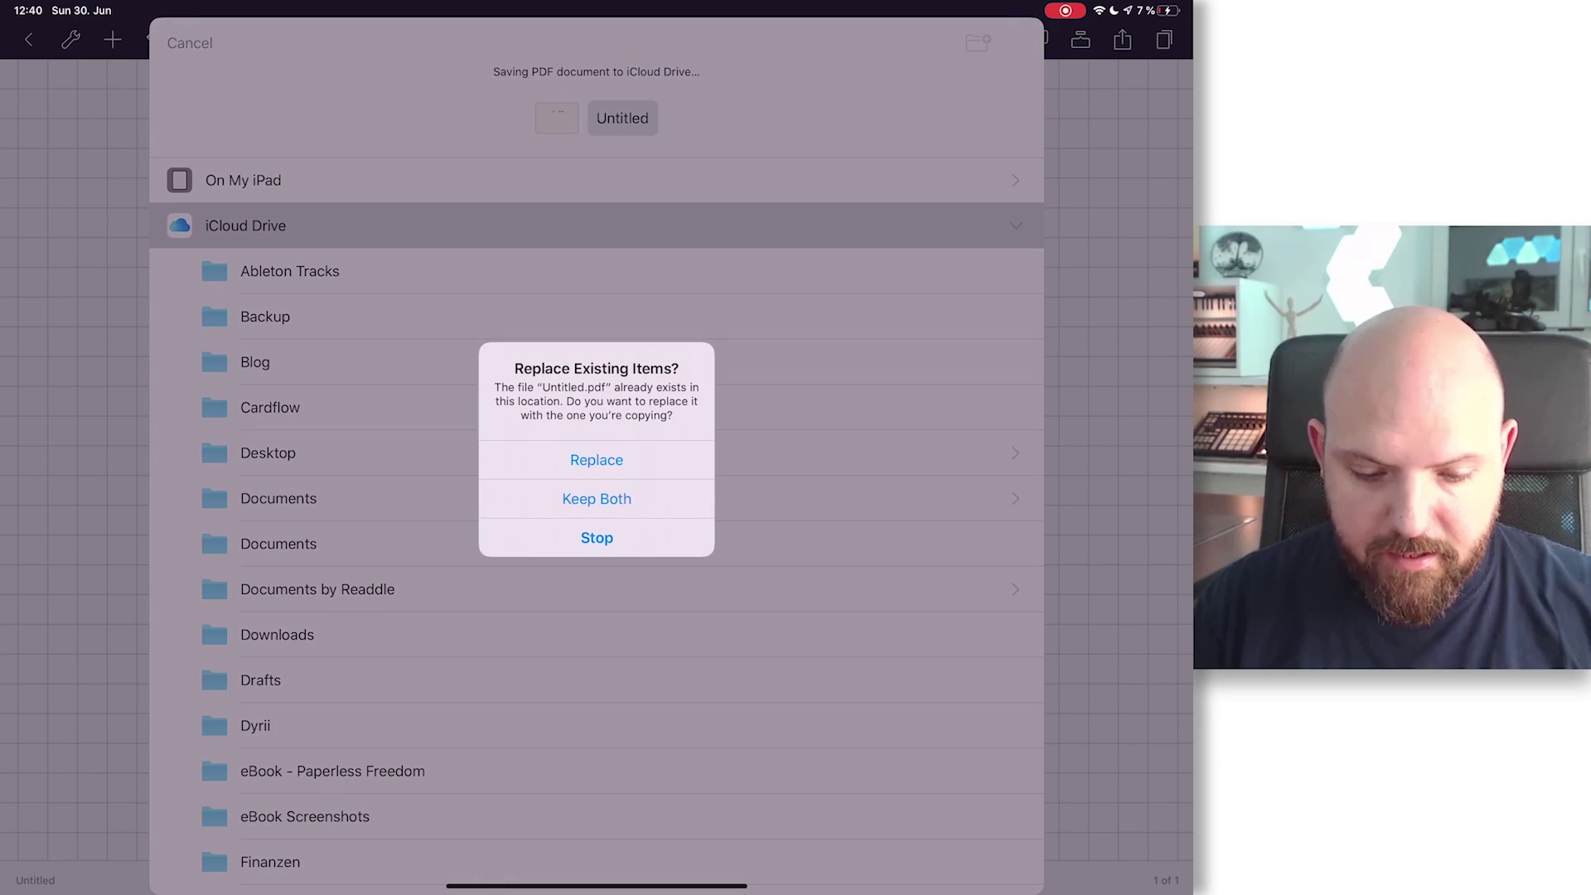
left_click(596, 460)
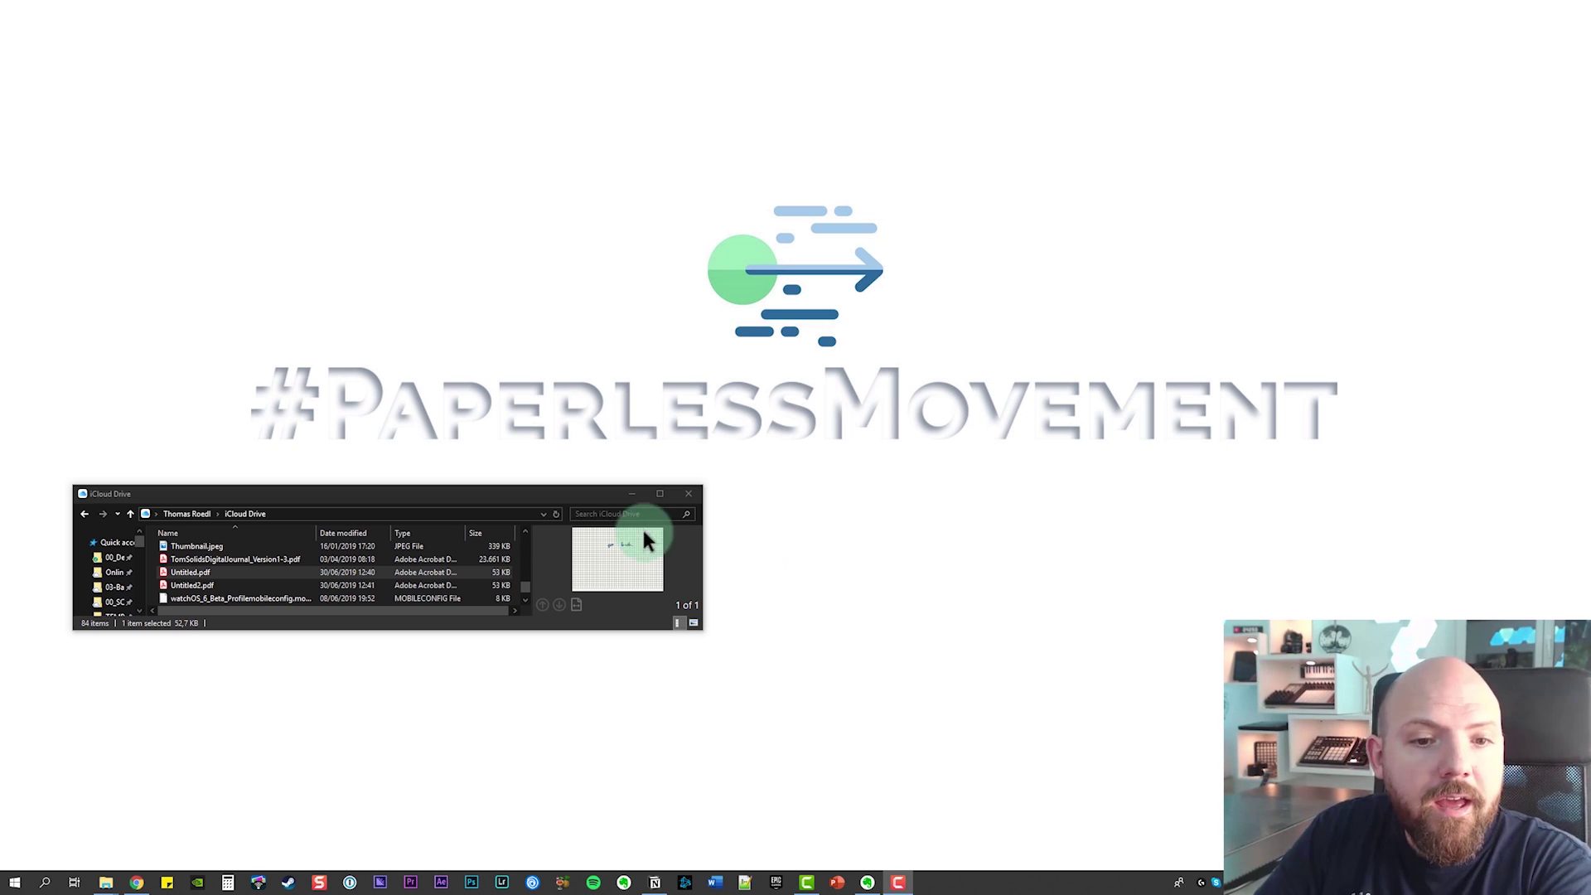
Open Untitled.pdf from the iCloud Drive folder in Acrobat and view its document properties for the page size
double_click(276, 574)
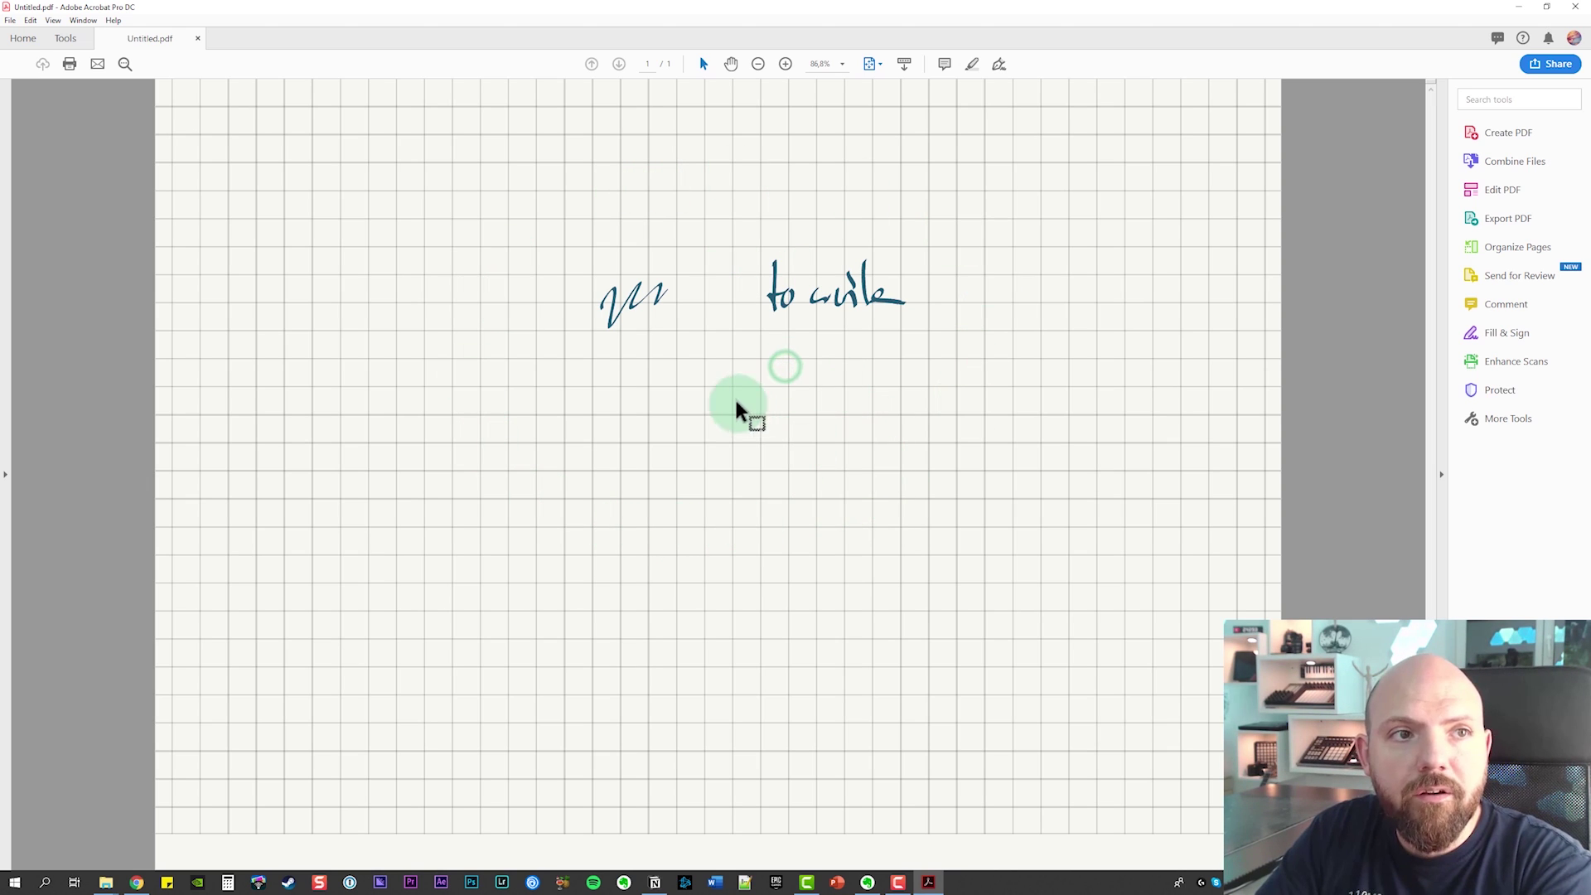
right_click(691, 349)
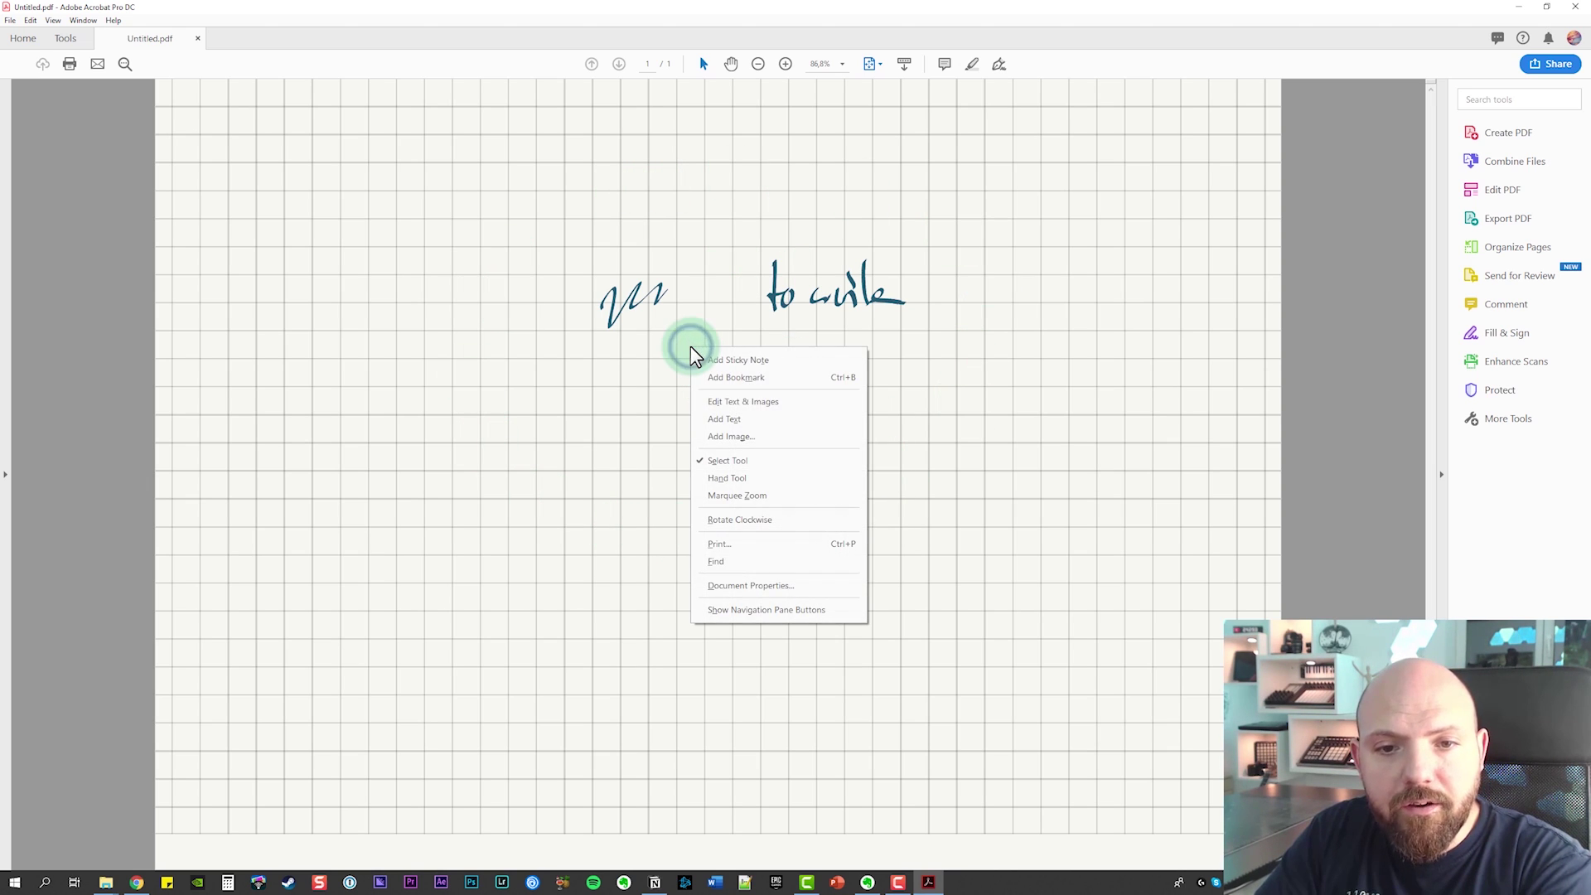
left_click(815, 588)
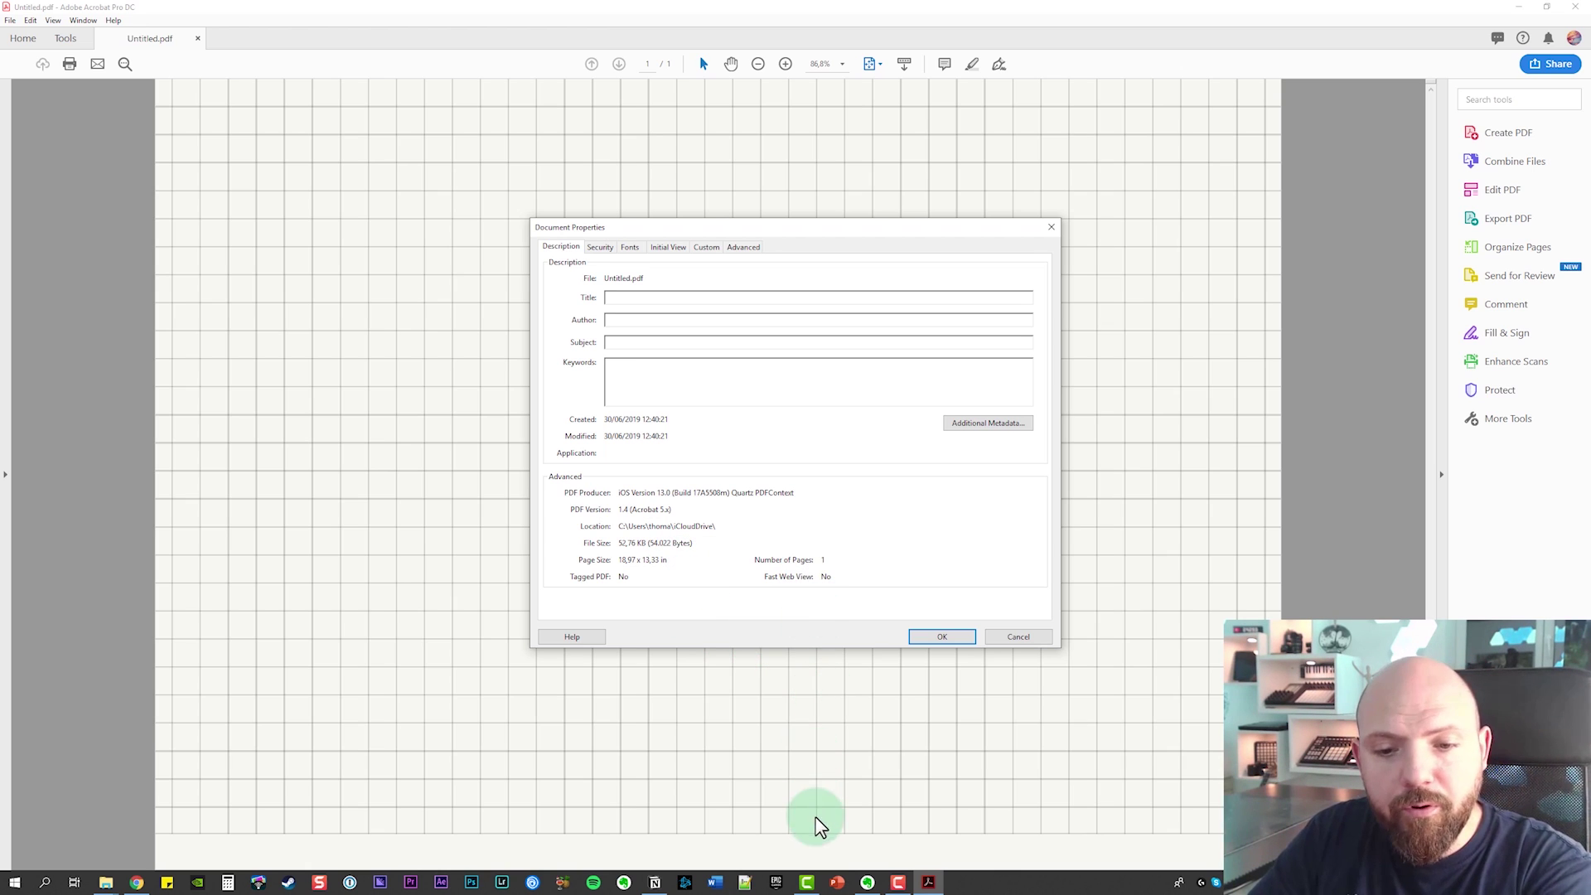
Switch to PowerPoint, create a blank presentation and delete the placeholders from the first slide
right_click(836, 884)
left_click(827, 836)
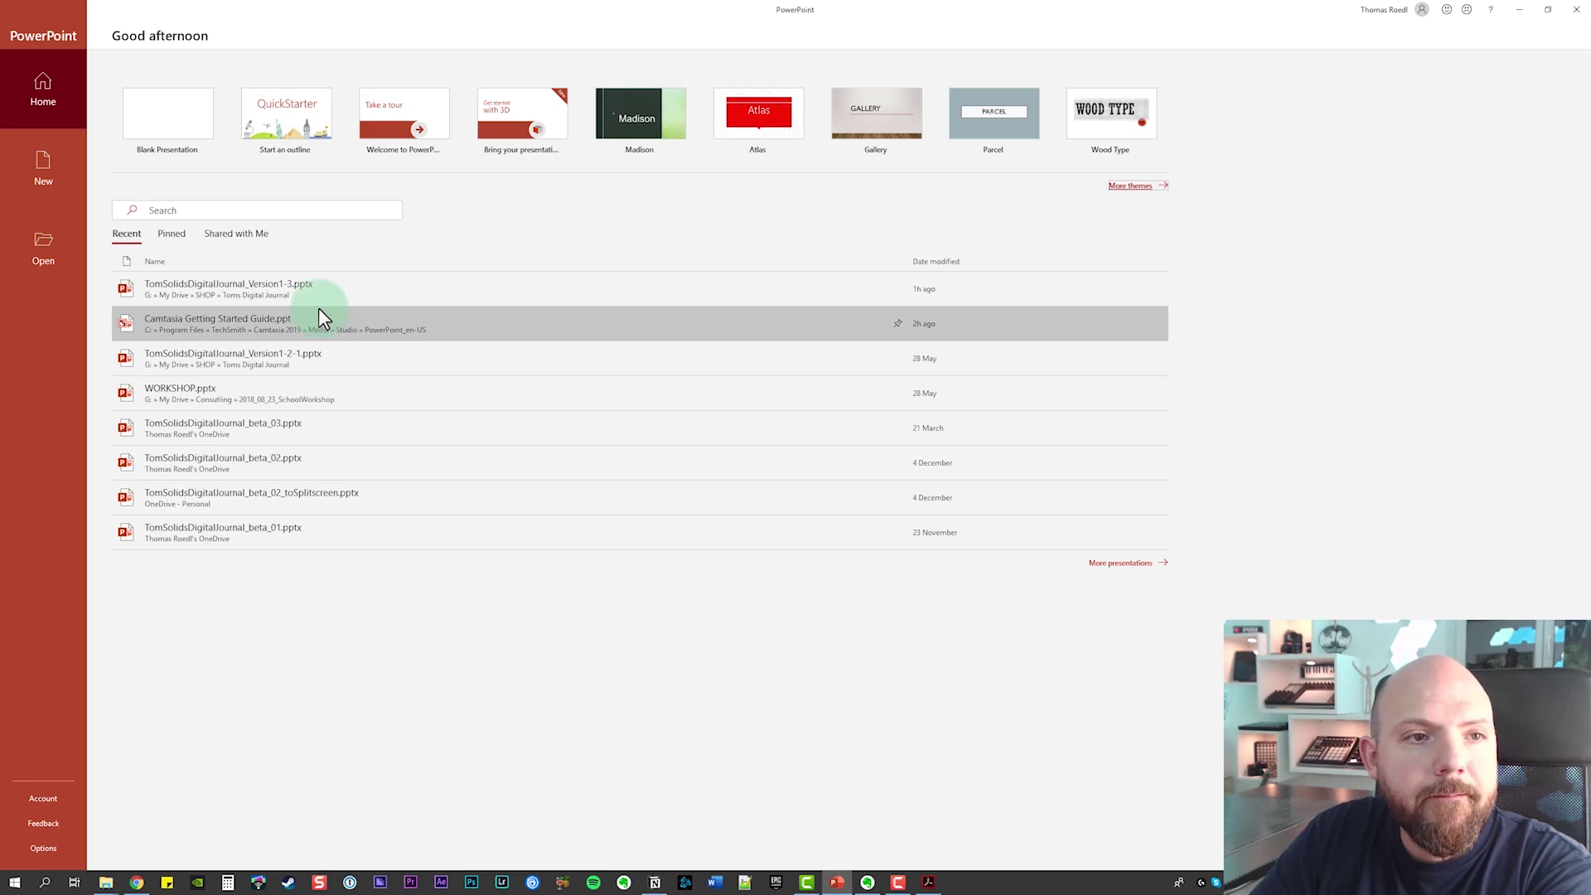
left_click(184, 132)
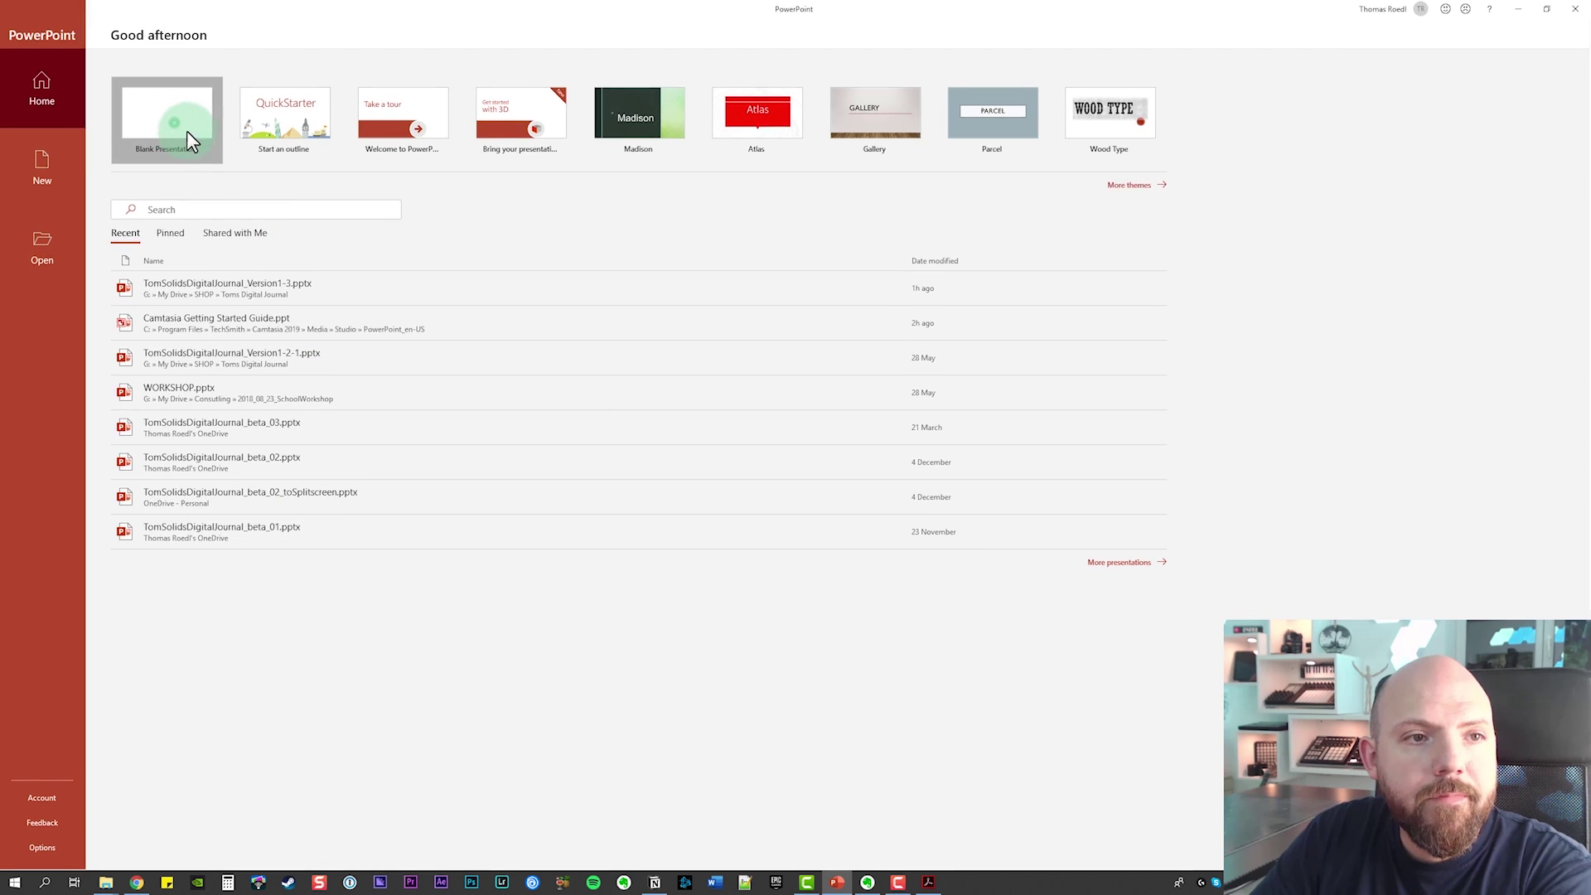
left_click_drag(349, 207, 1282, 713)
key("Delete")
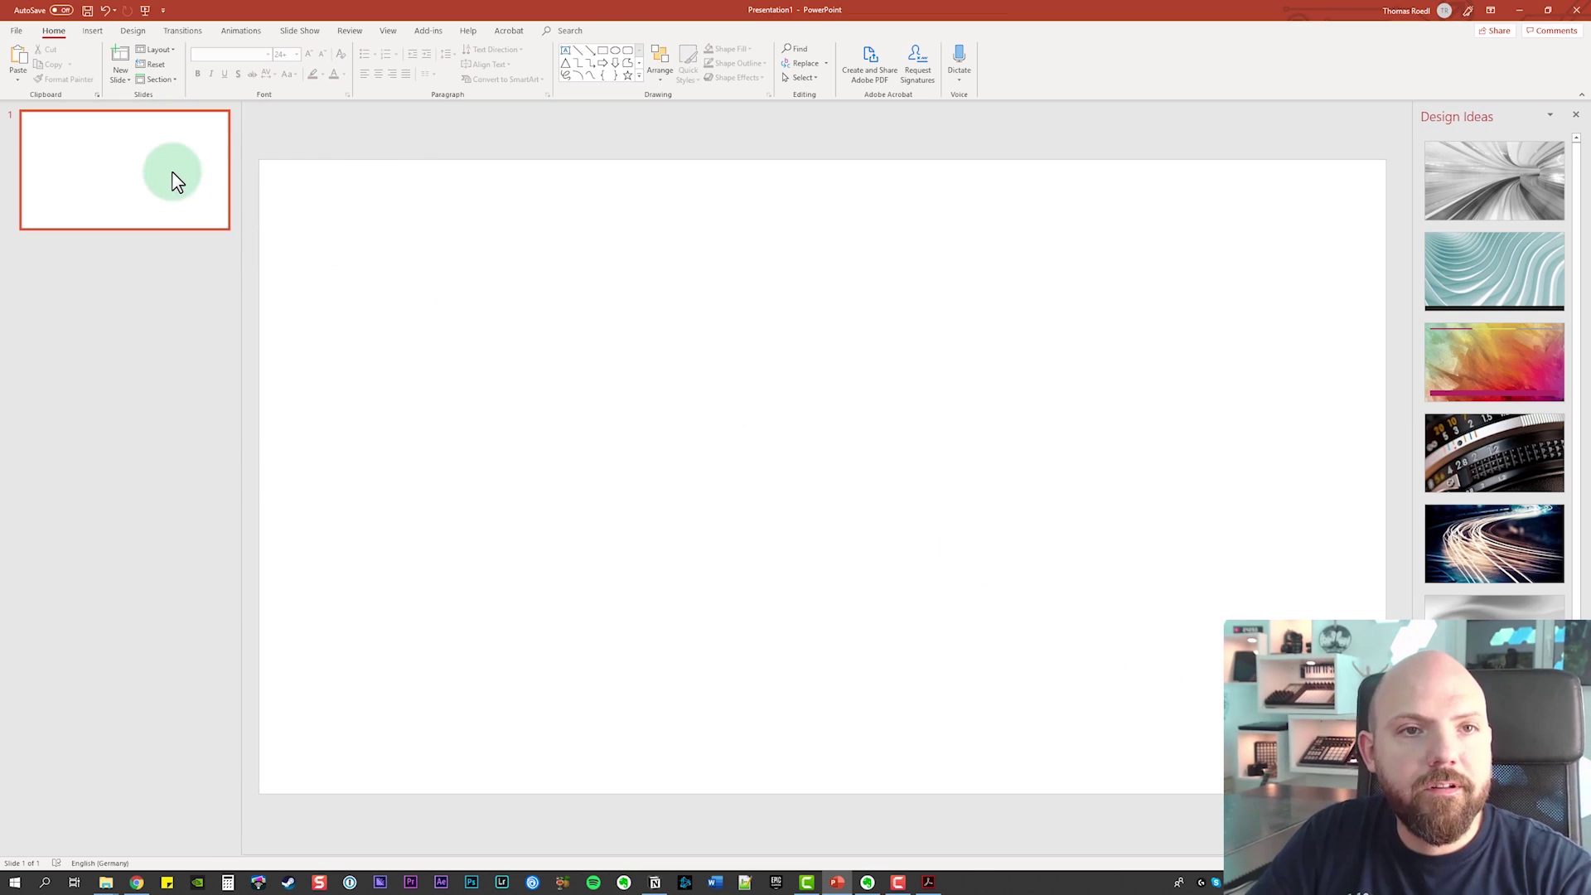
Enter the Slide Master view and open the custom slide size settings
left_click(395, 29)
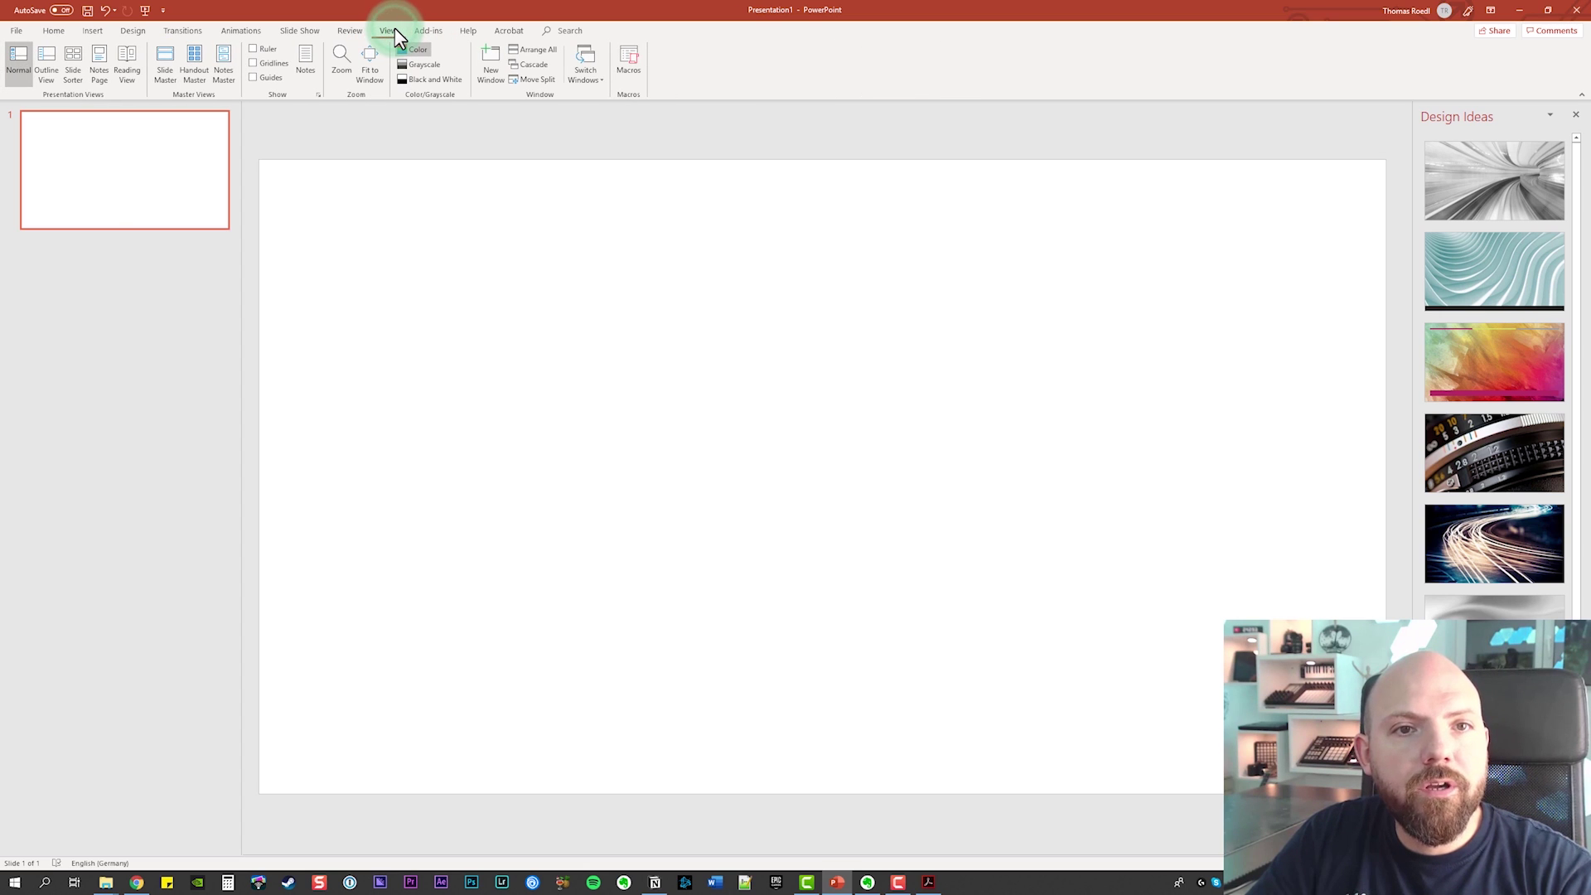
left_click(170, 62)
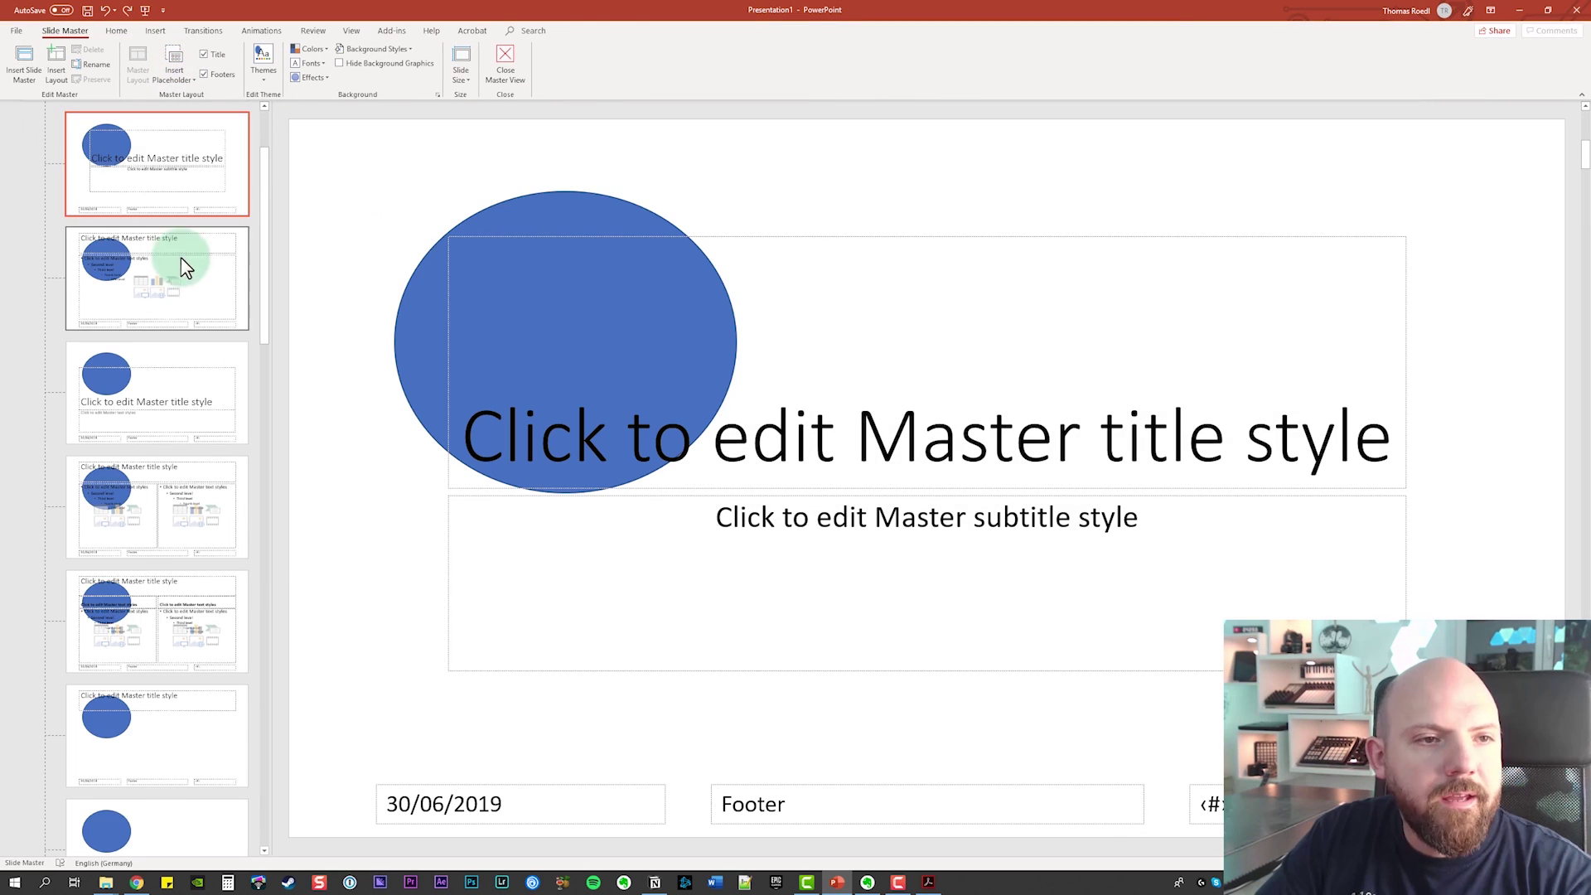
left_click(181, 265)
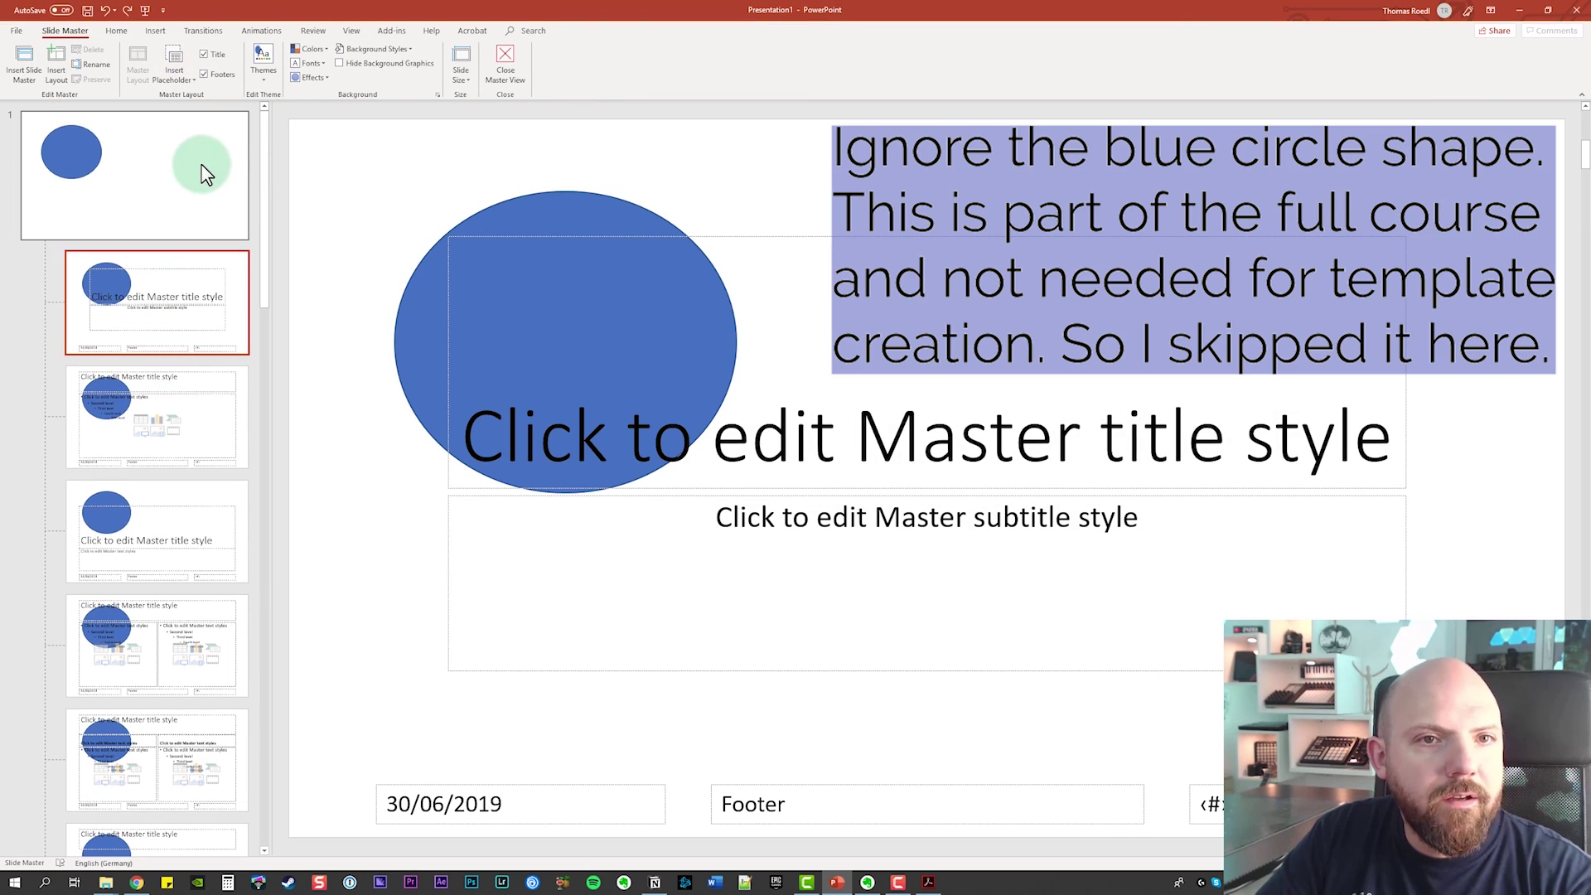
left_click(460, 75)
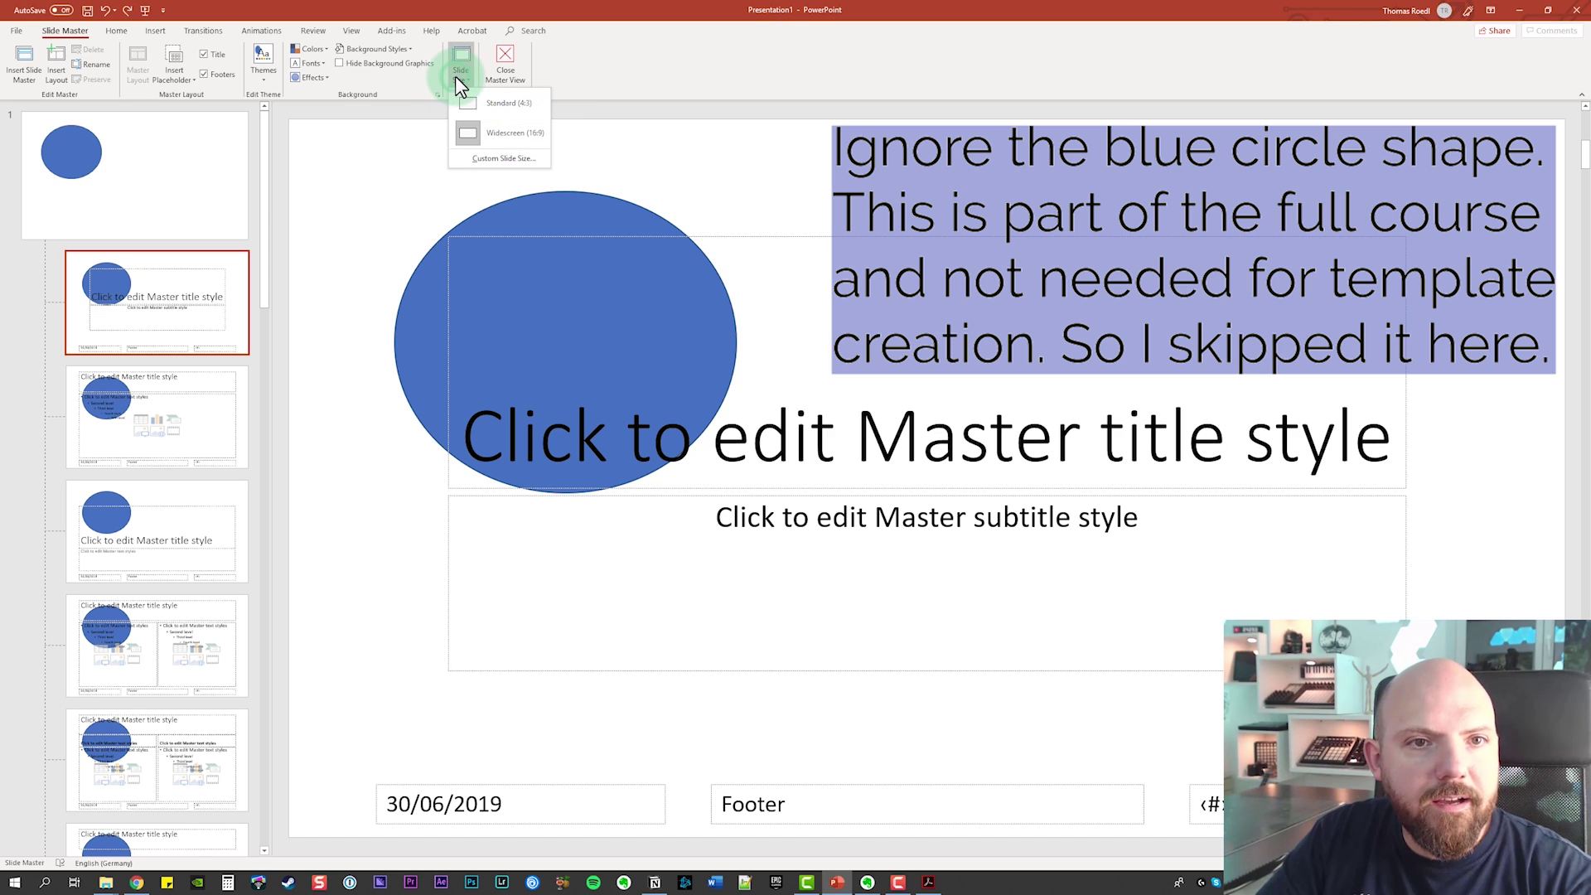
left_click(517, 157)
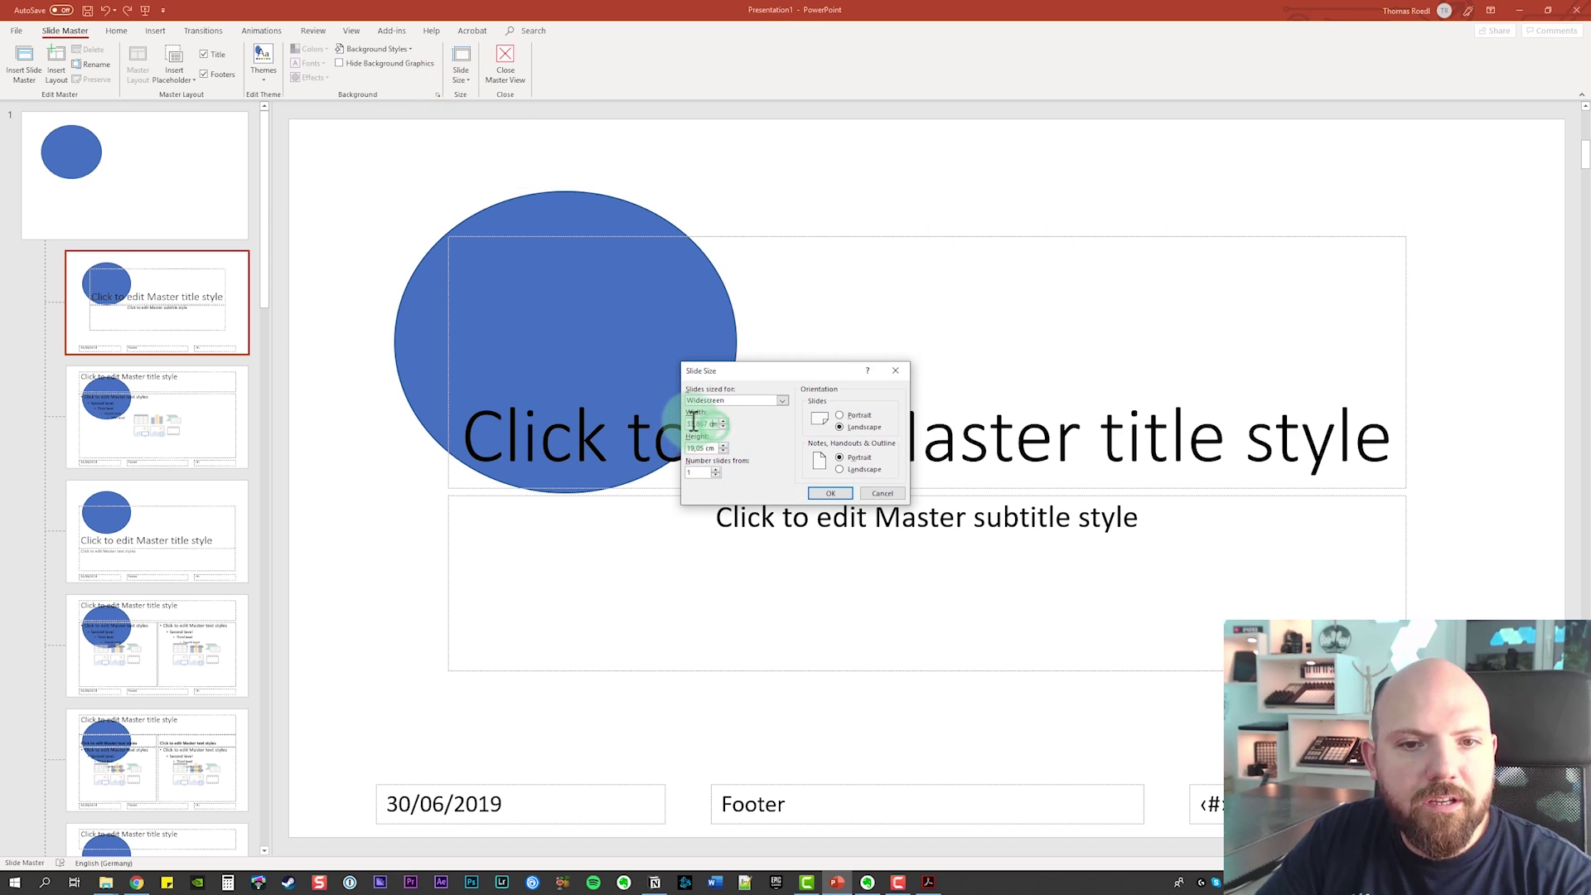
Check the PDF's page size in Acrobat, switch back to PowerPoint and set the slide width to 18,97 in
left_click(690, 423)
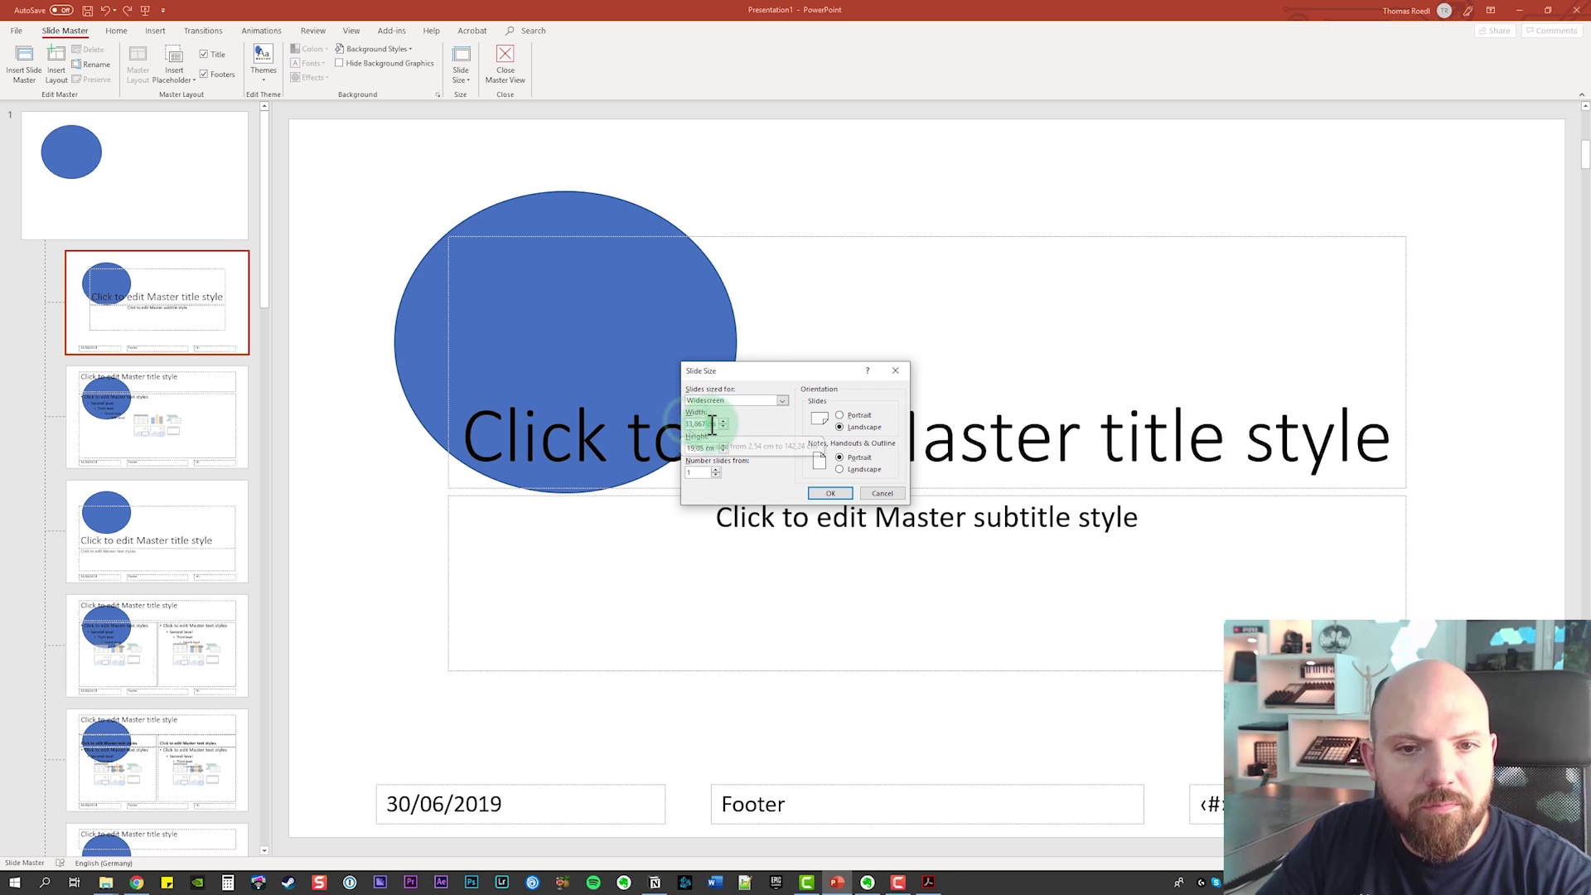
left_click(929, 882)
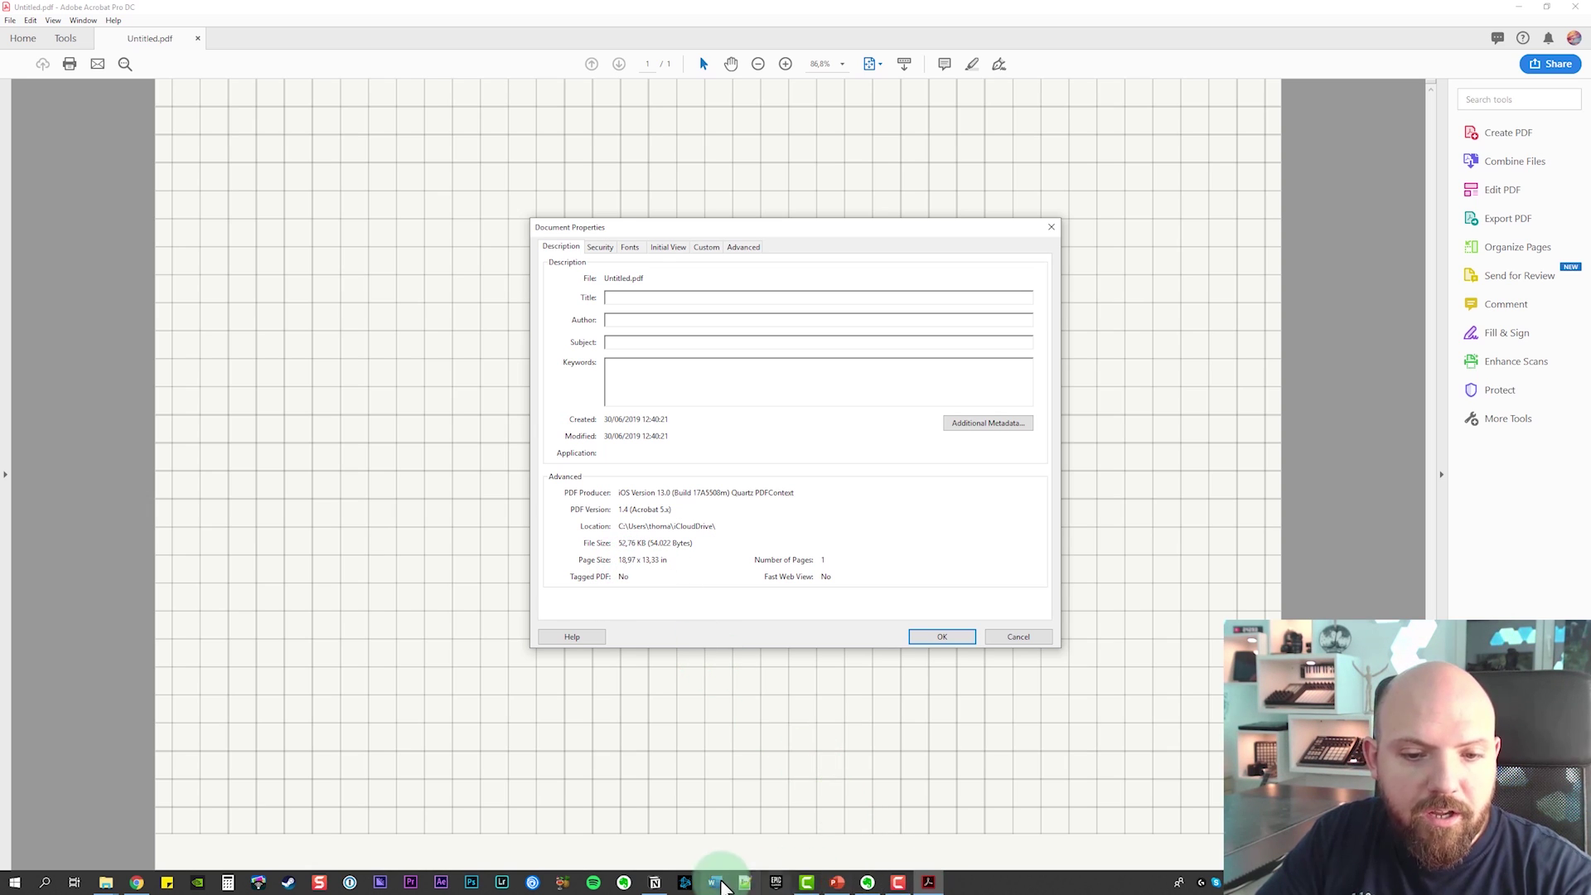
left_click(837, 883)
triple_click(701, 424)
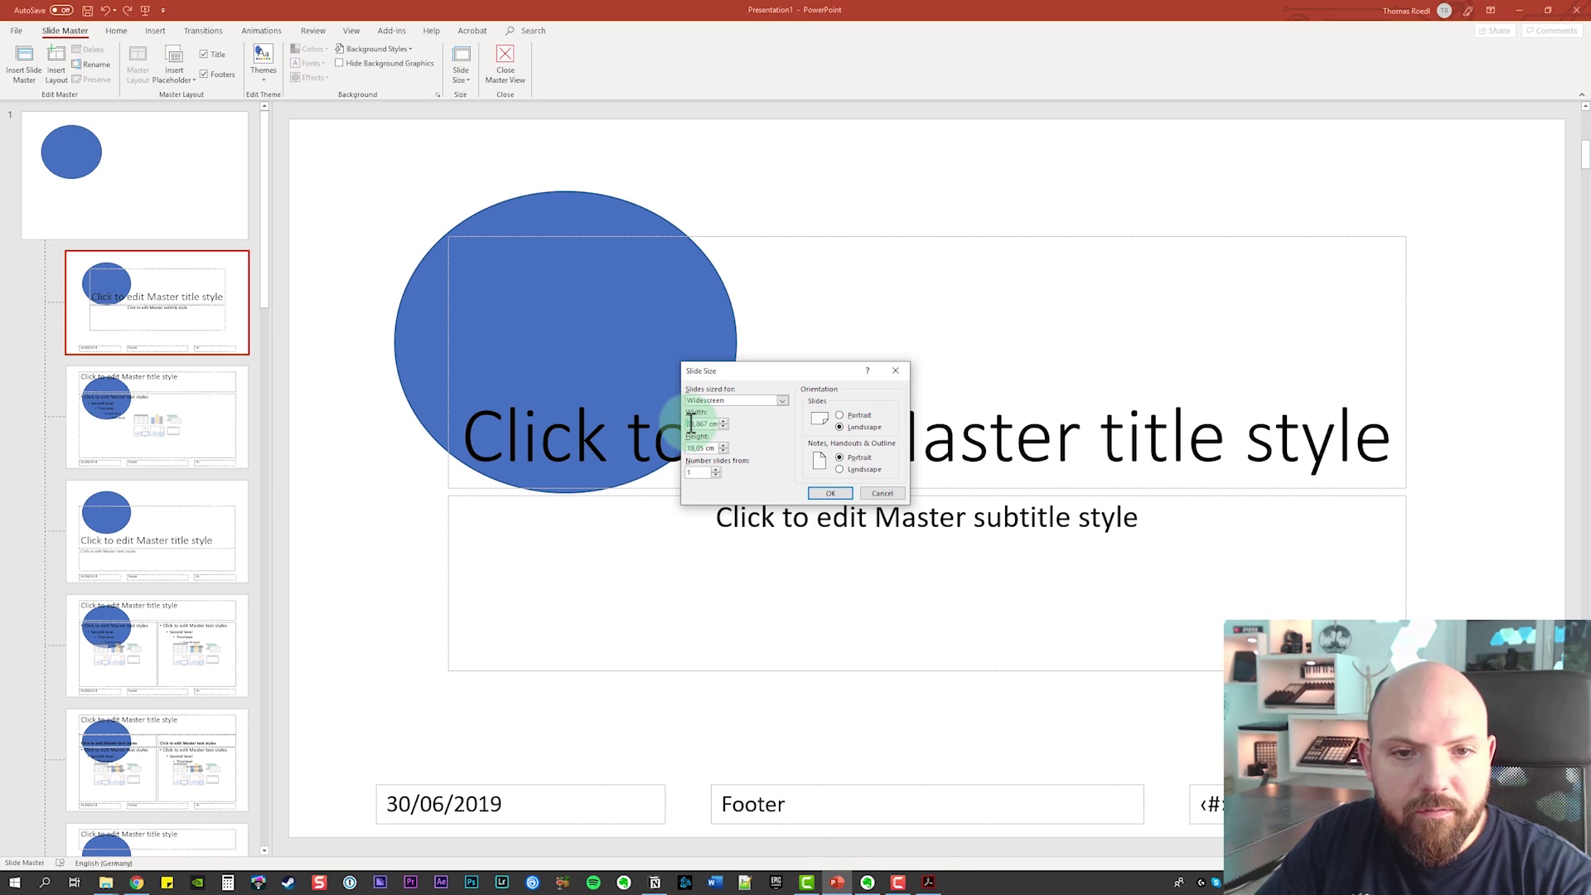
type("18")
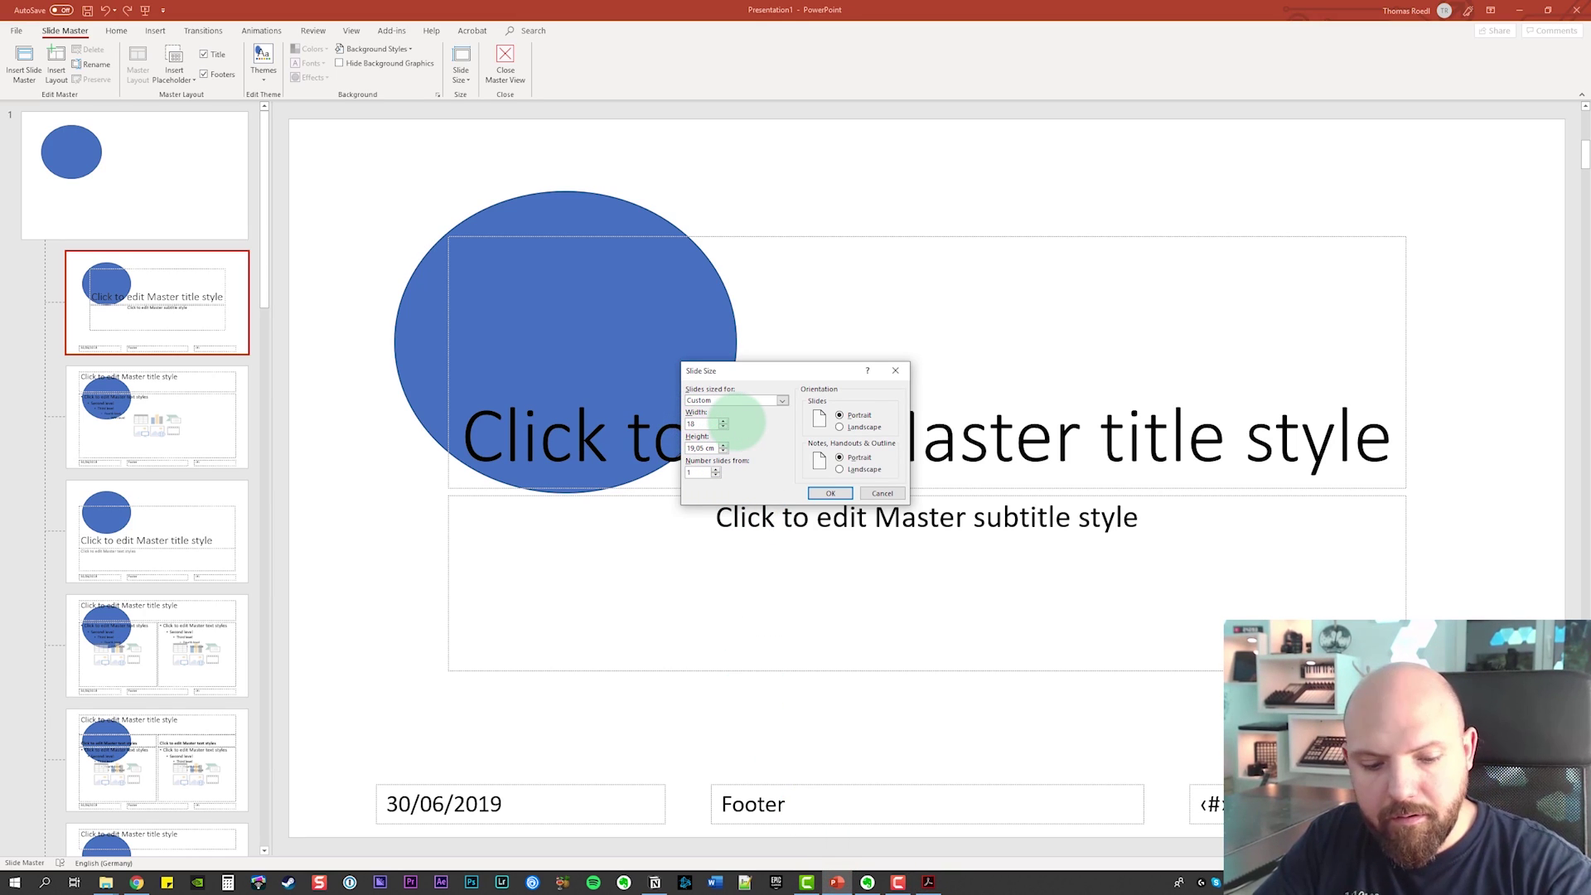
type(",97")
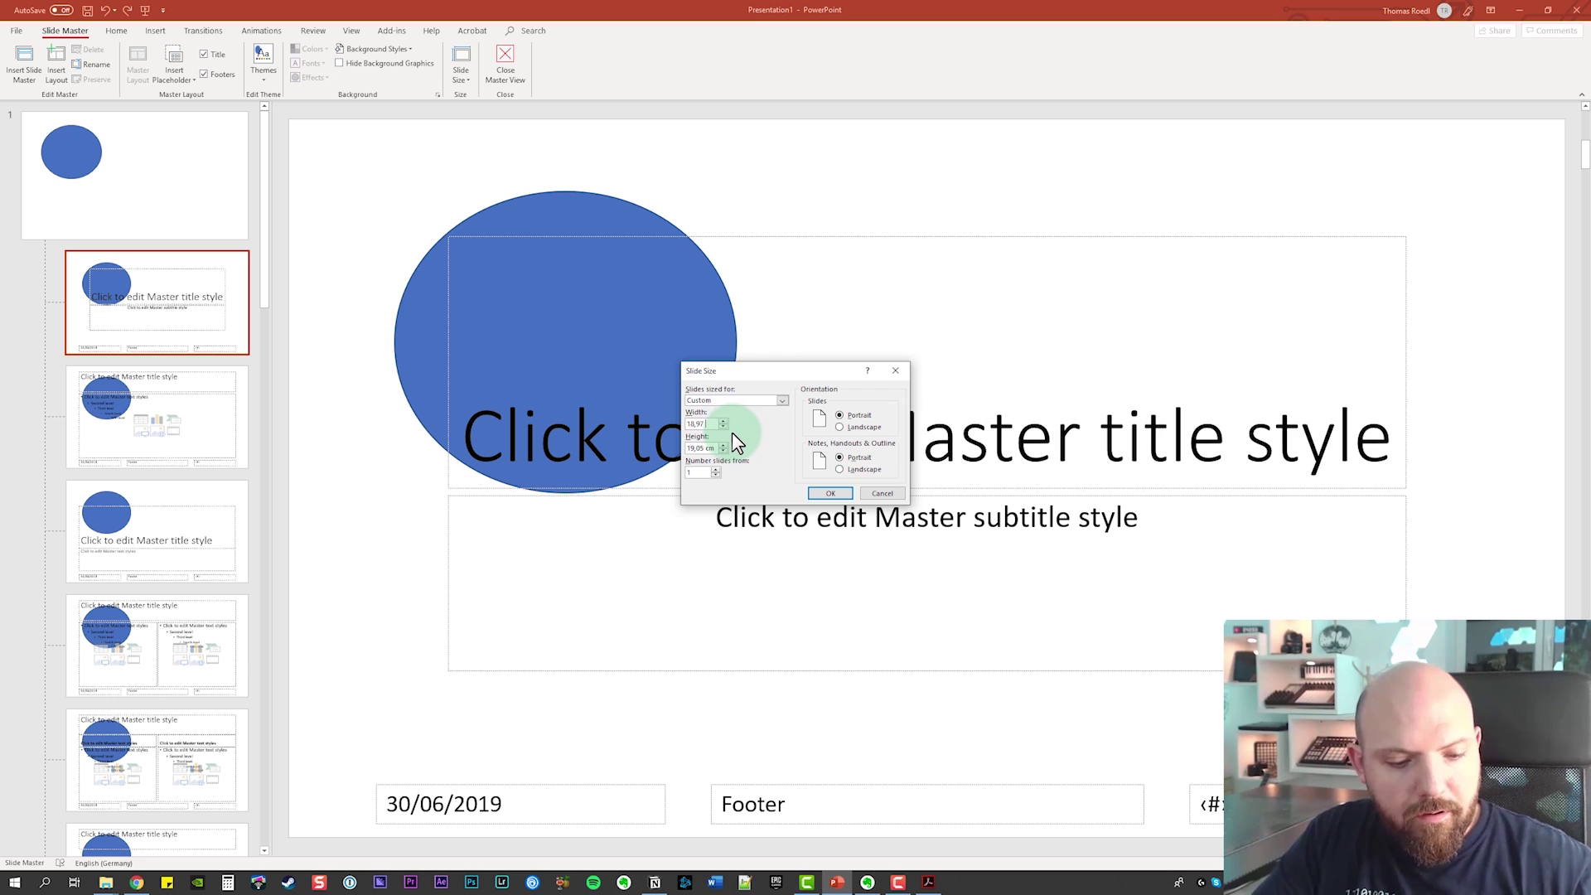
type(" in")
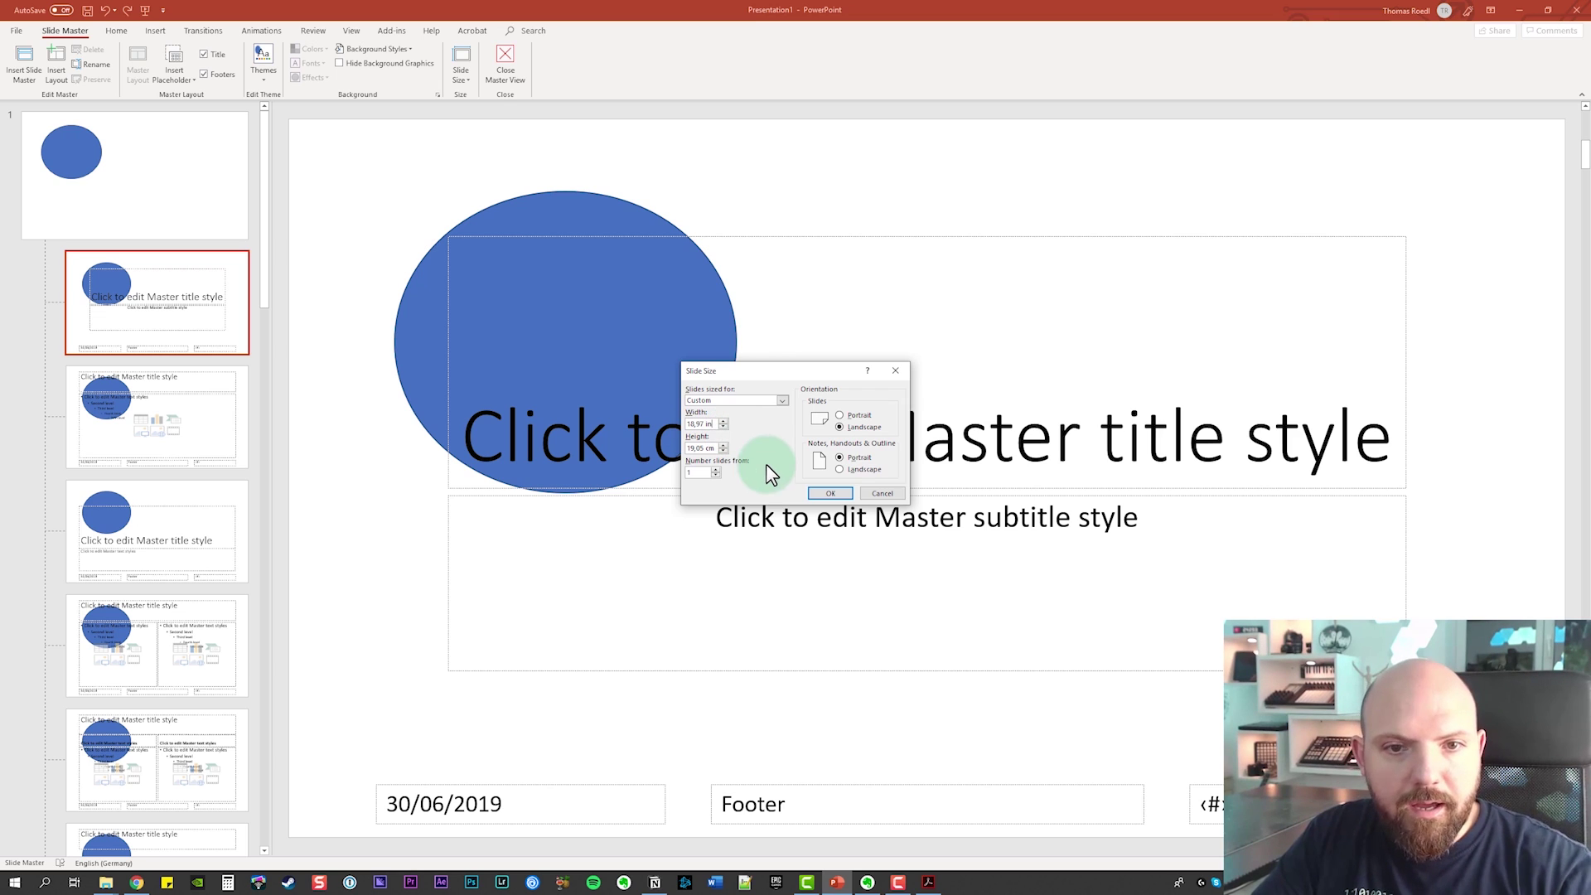
Set the slide height to 13,33 in from the PDF's page size and apply the new size with Ensure Fit scaling
left_click(711, 447)
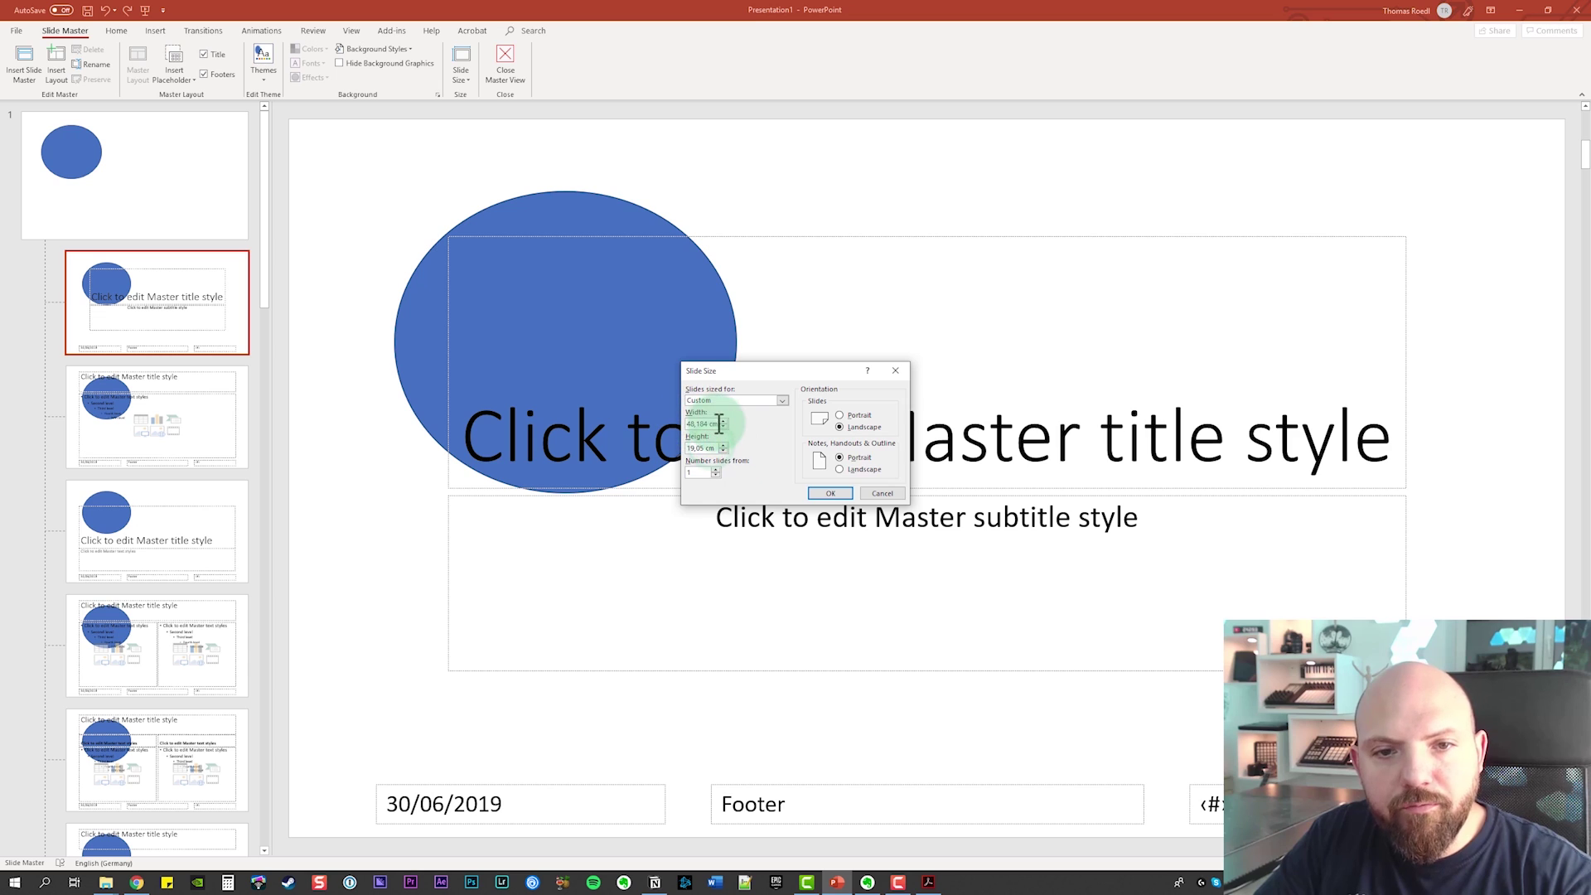
left_click(928, 882)
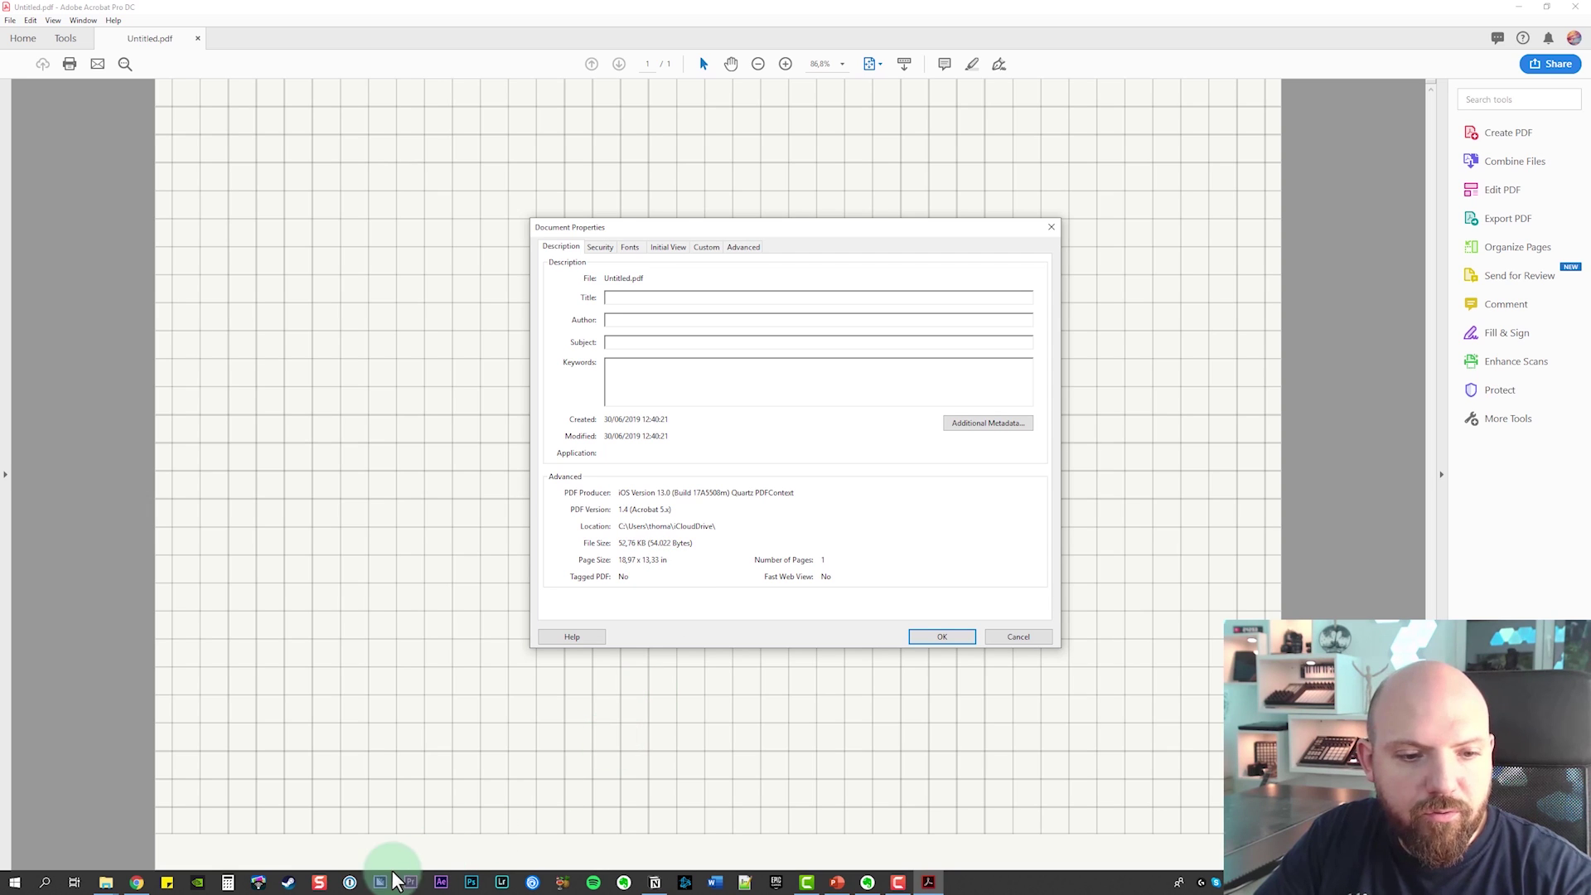
left_click(837, 882)
left_click_drag(692, 447, 749, 447)
type("13,")
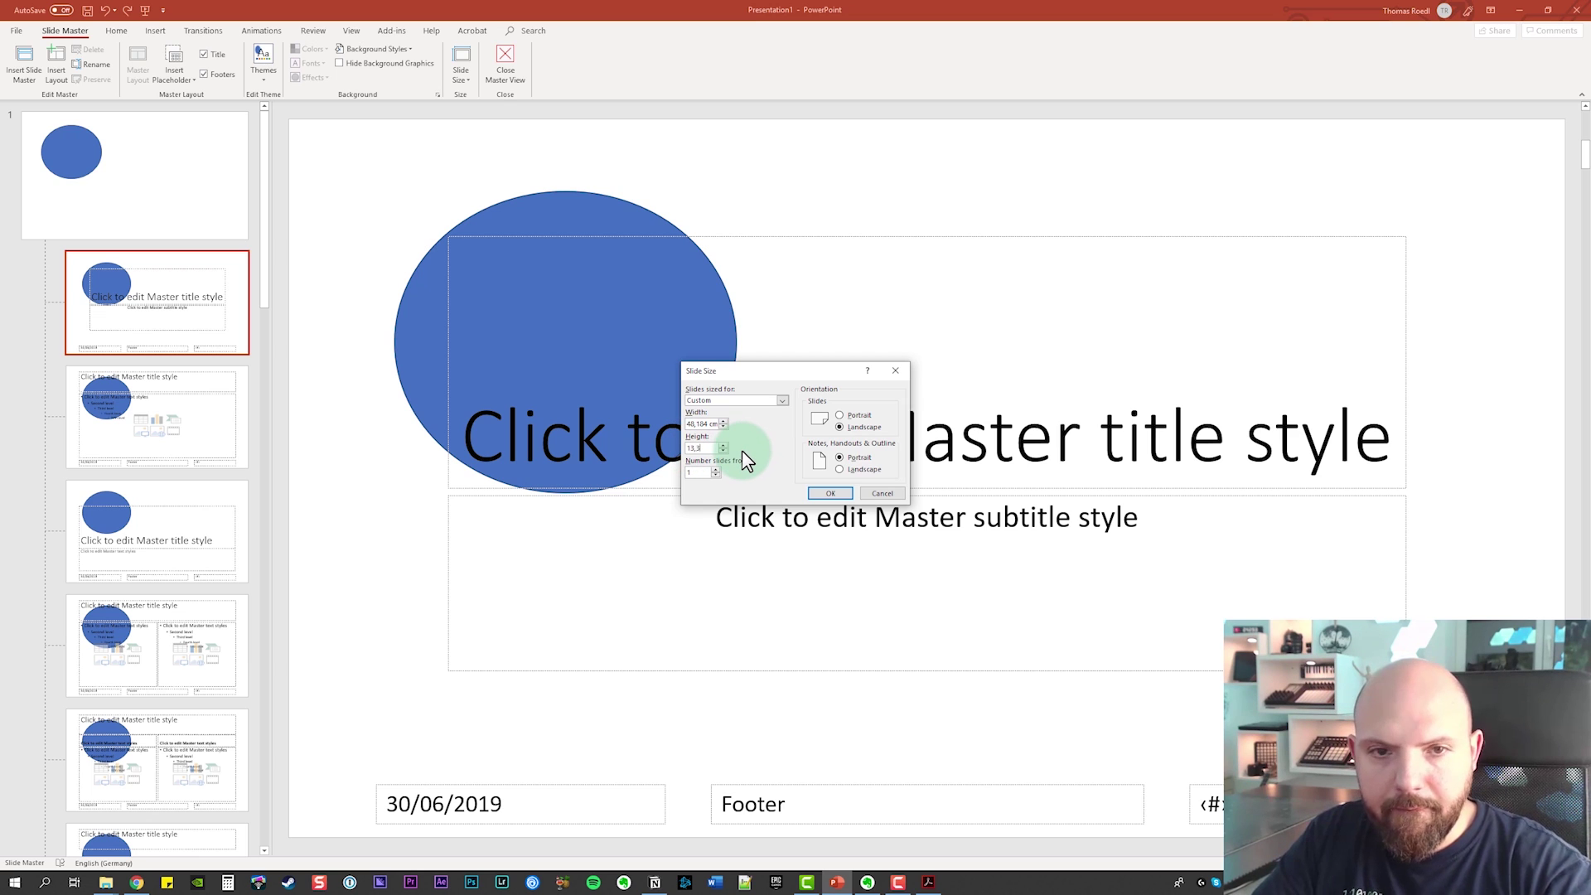
type("33 in")
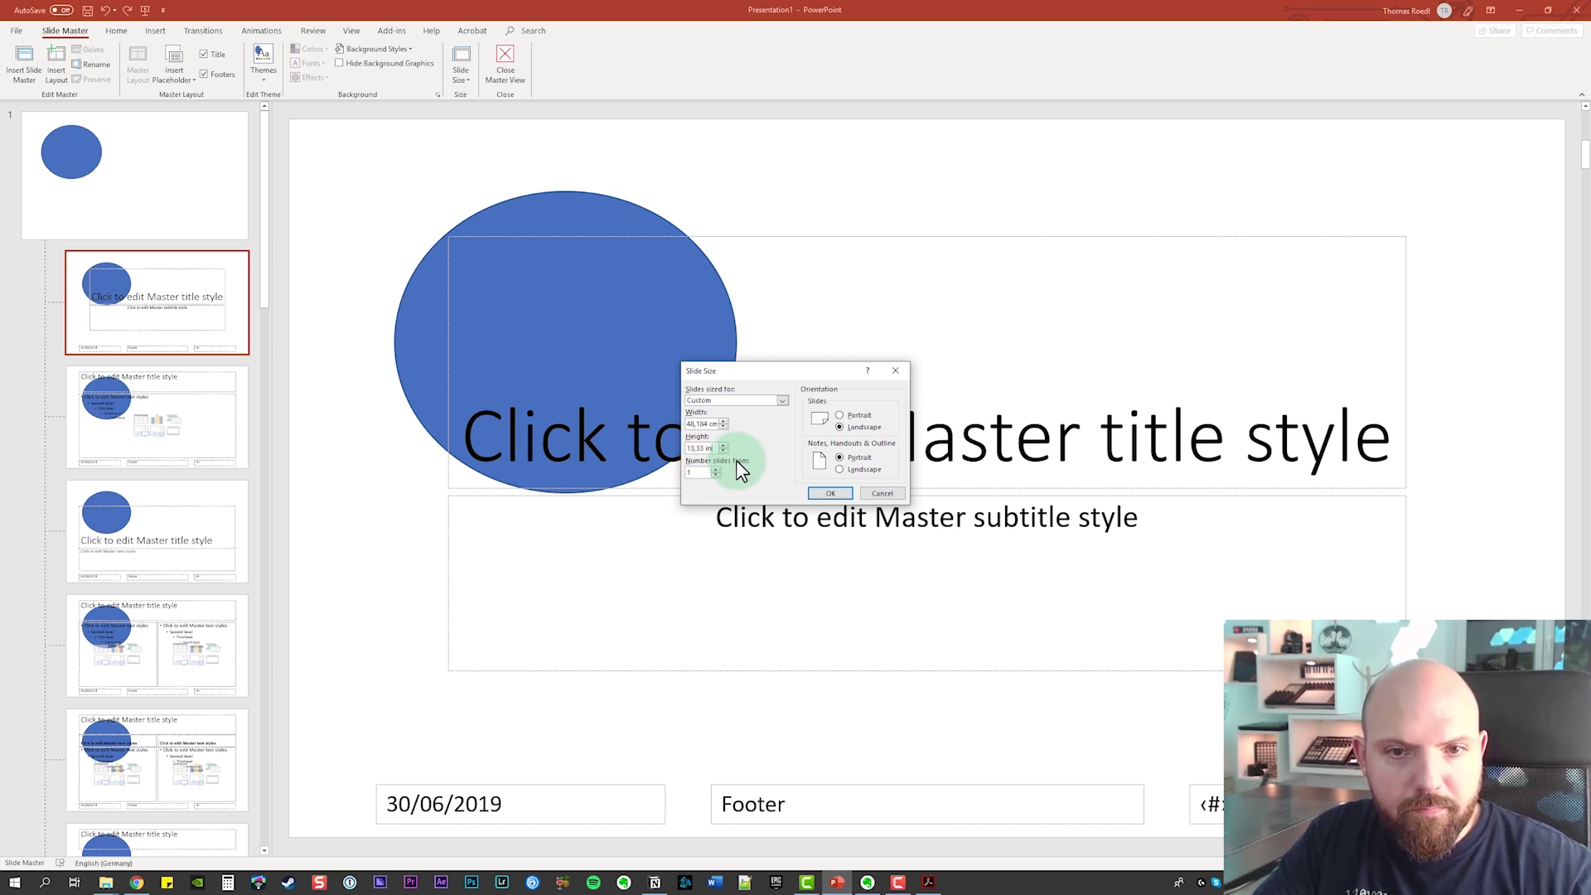
left_click(711, 424)
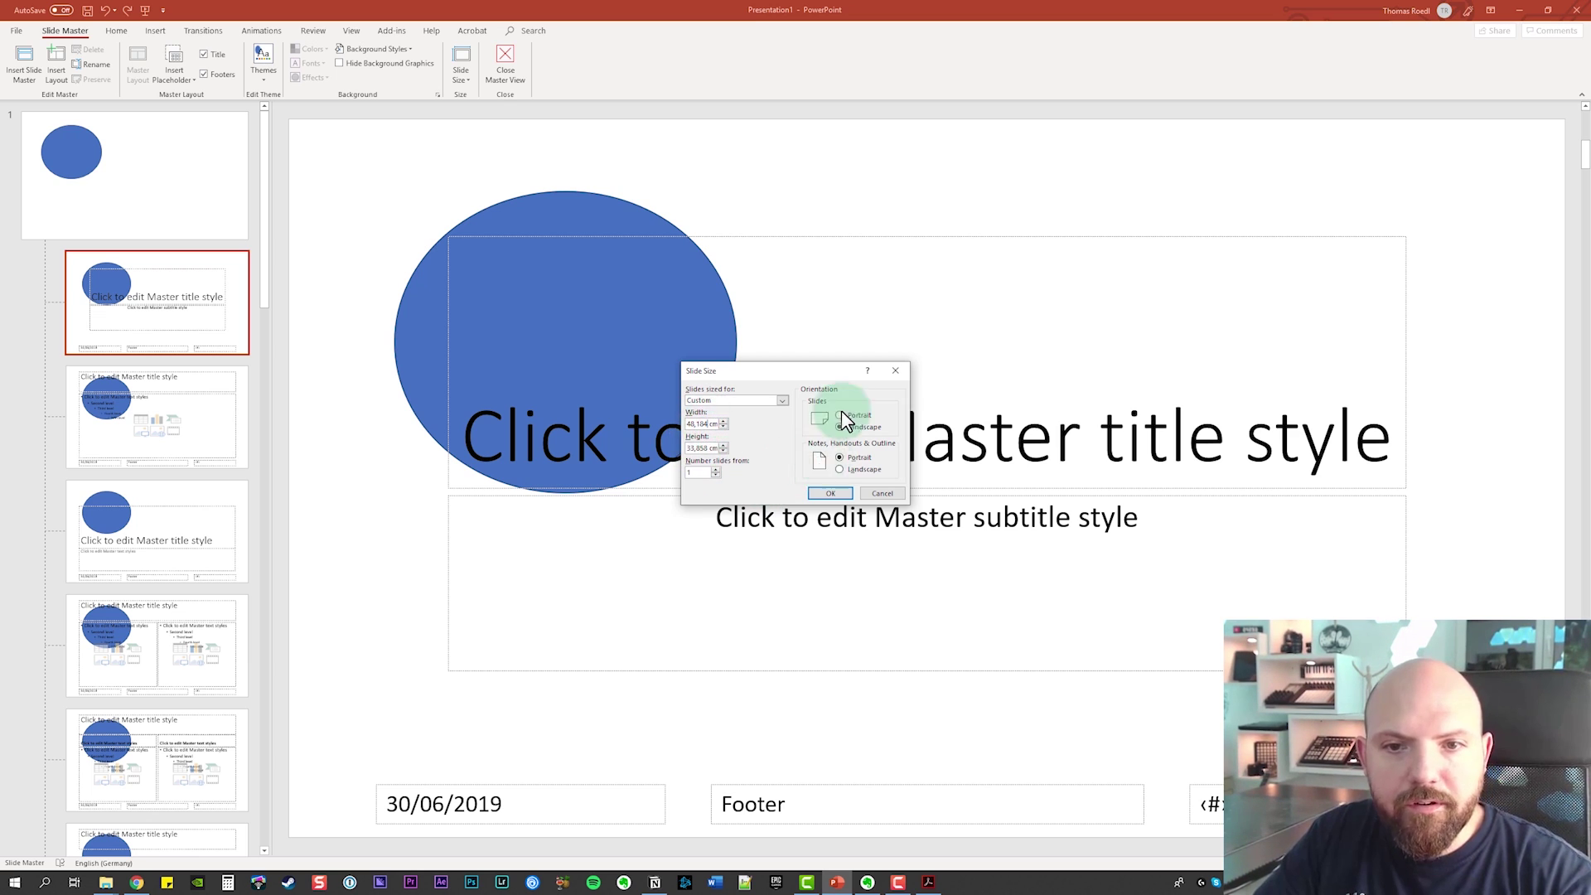
left_click(832, 493)
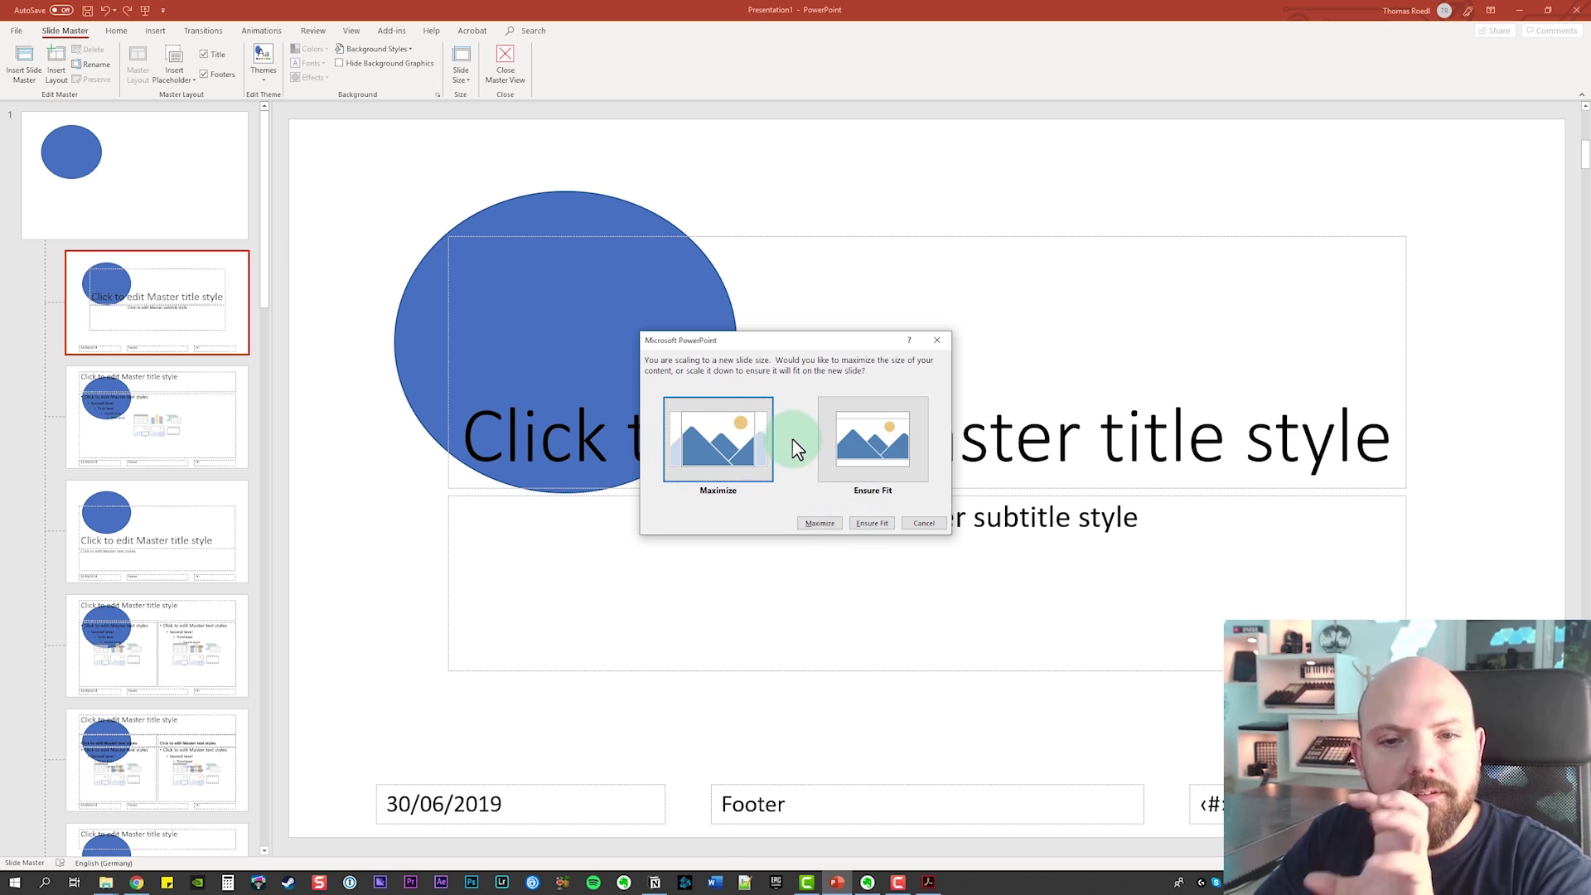
left_click(888, 445)
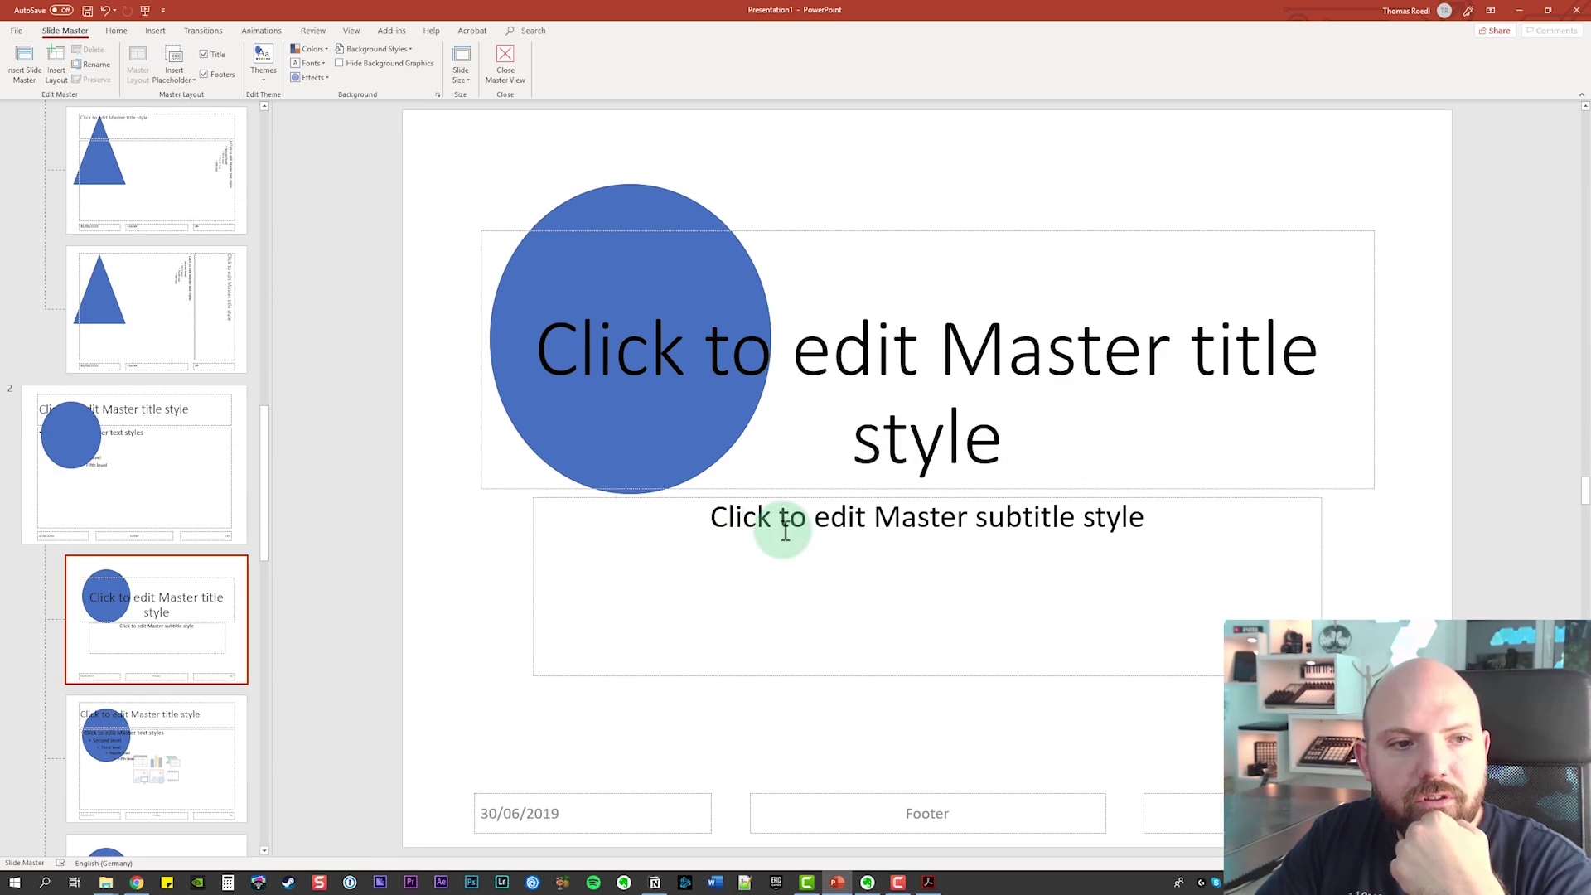
Browse the slide layouts and examine the circle shape on the second slide master
key("Up")
key("Up")
key("Down")
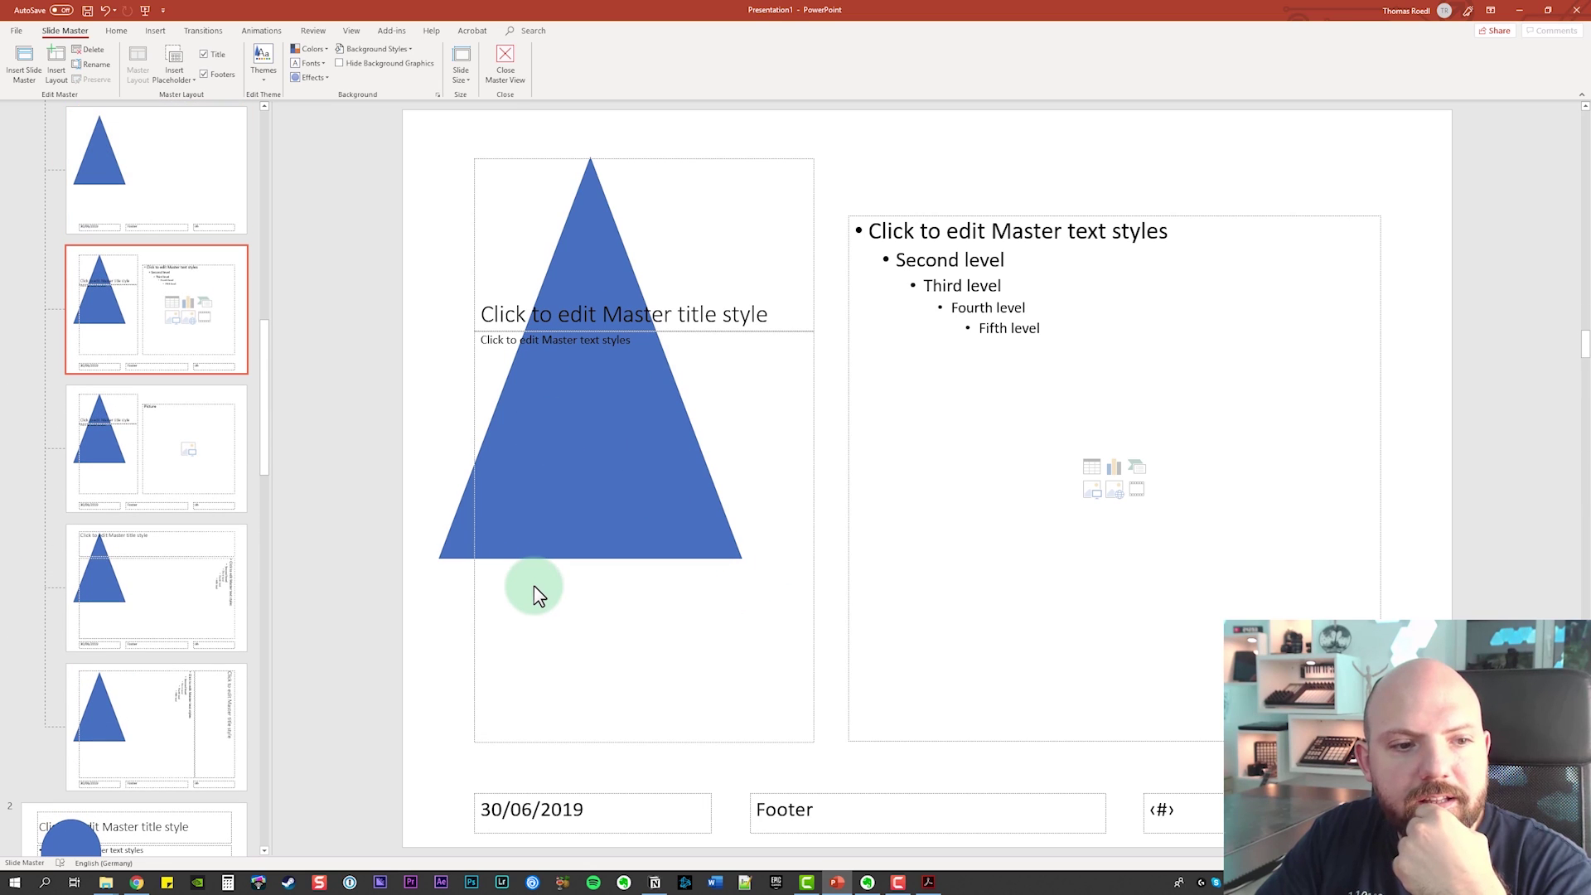
left_click(145, 837)
left_click(675, 300)
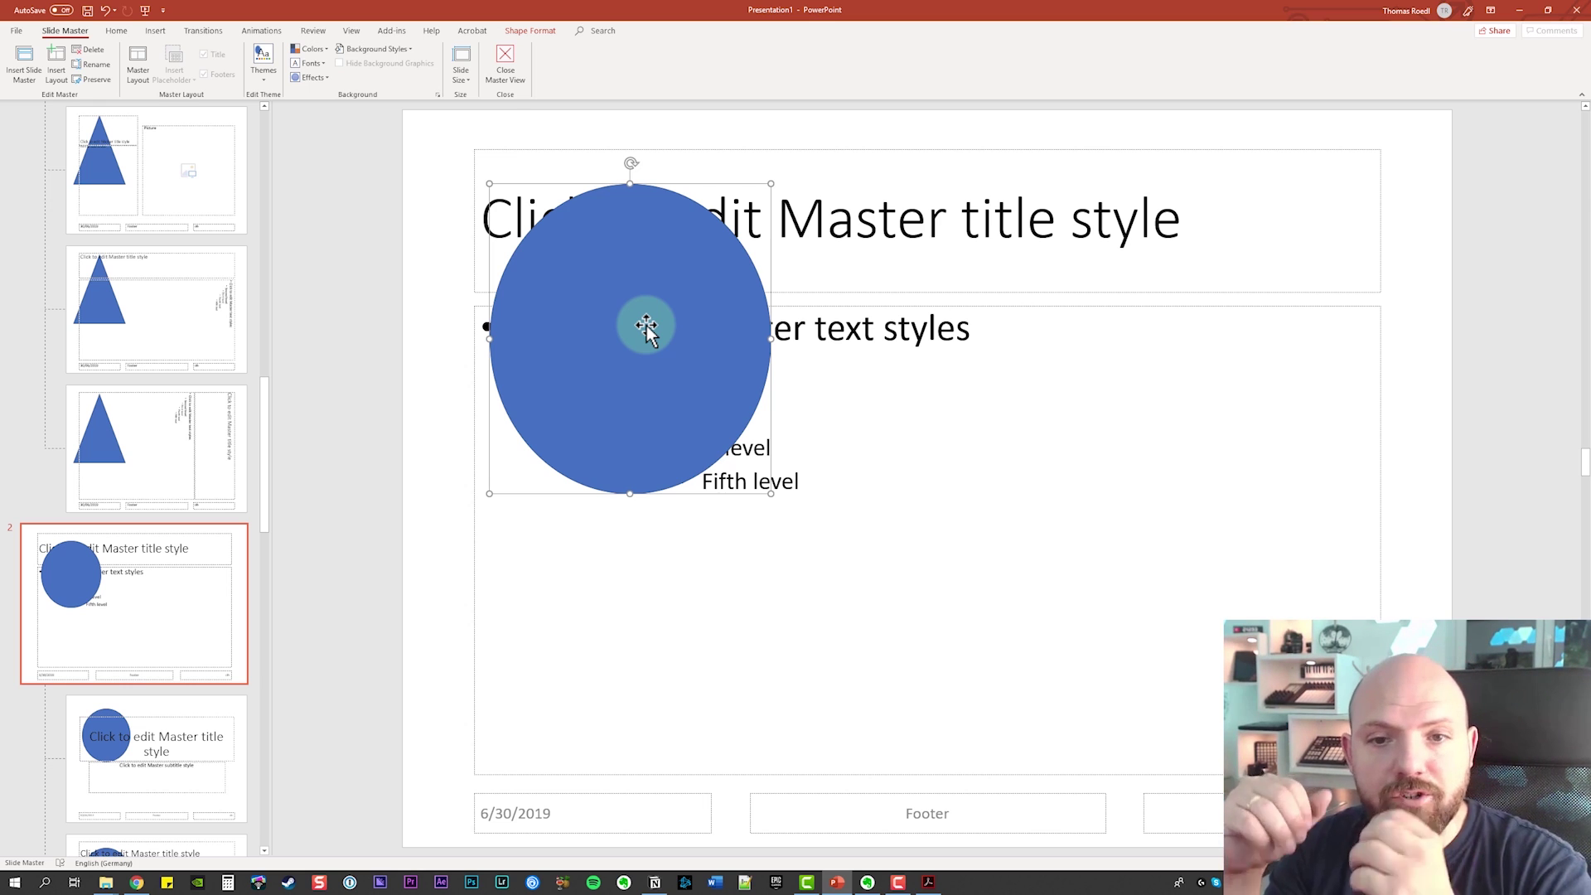
left_click(197, 554)
Delete the surplus layouts, the second master and the sample shapes, keeping one blank master with one blank layout
scroll(197, 553, "up", 10)
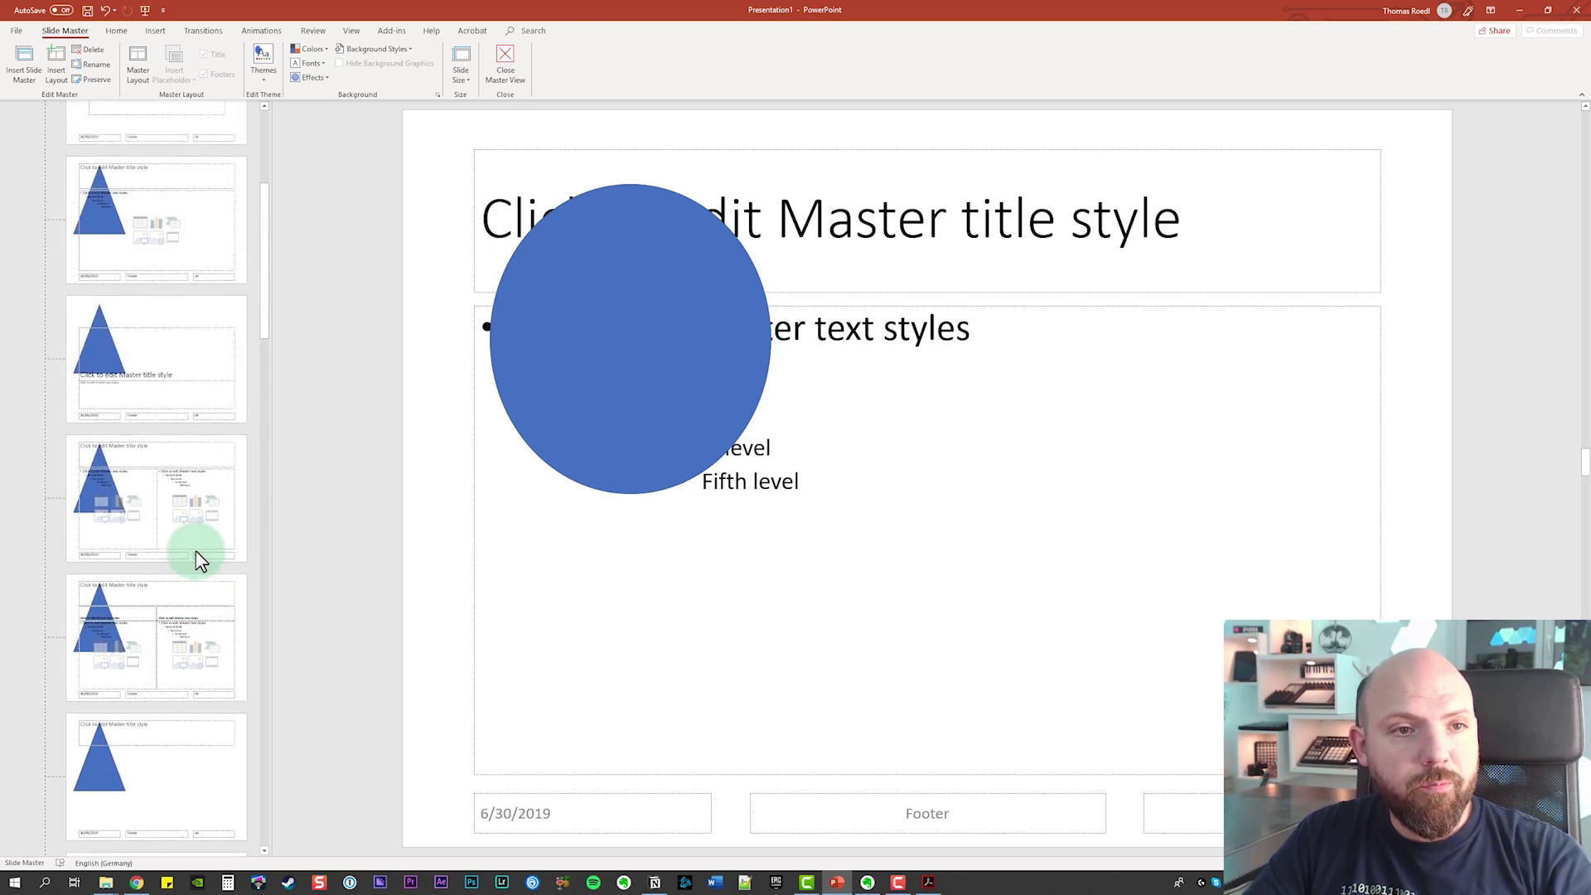
scroll(196, 553, "up", 5)
left_click(171, 350)
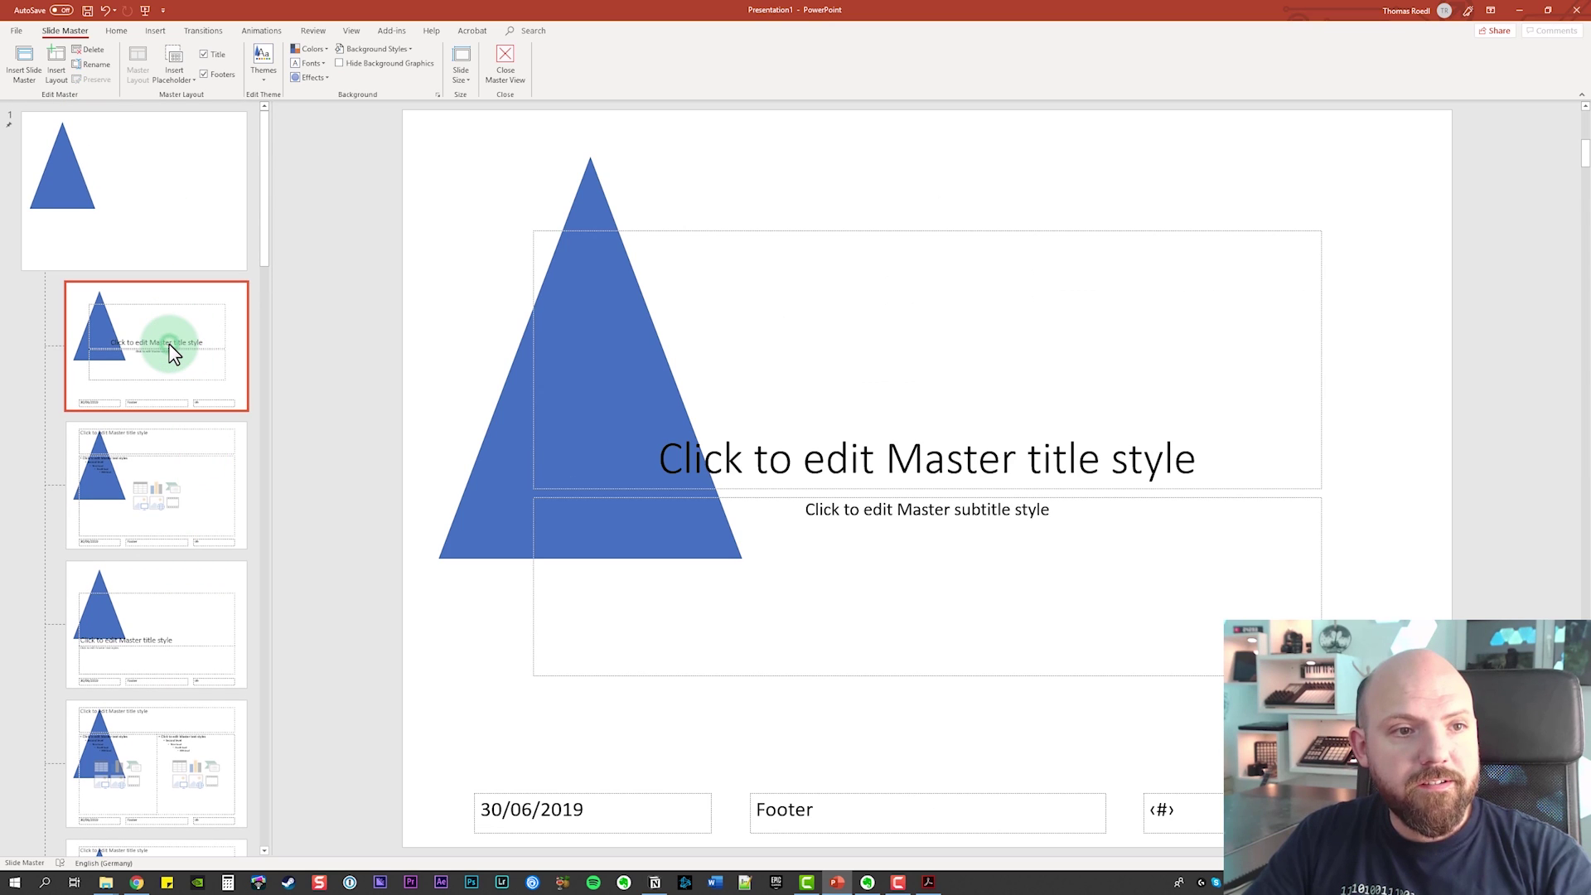
key("Down")
key("Down")
key("Down")
key("Down")
key("Down")
key("Down")
key("Down")
key("Down")
key("Down")
key("Down")
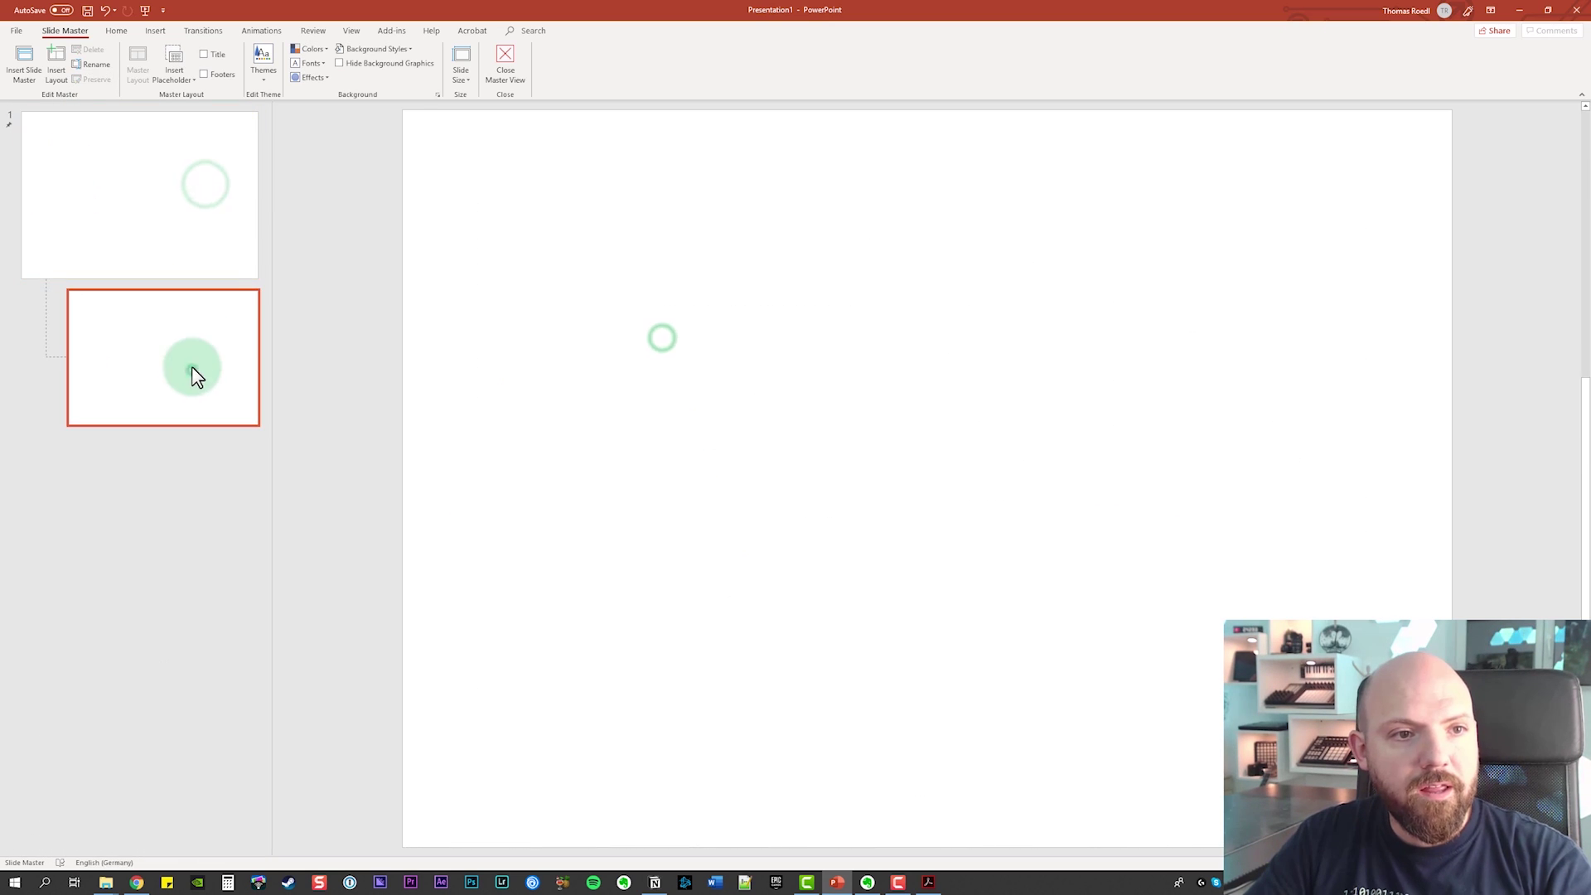
left_click(199, 224)
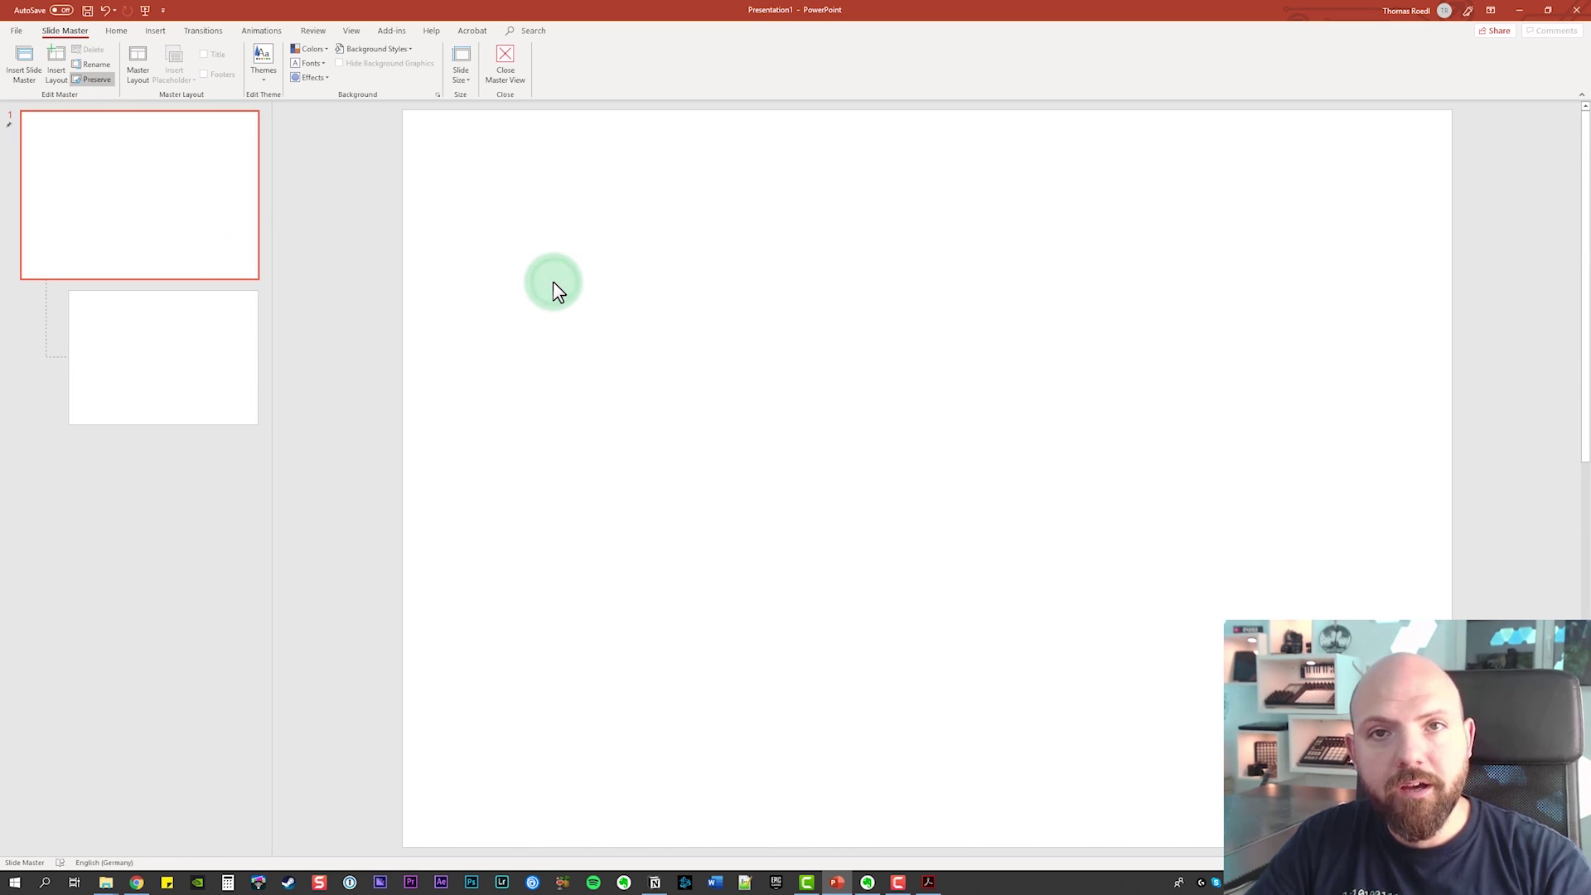
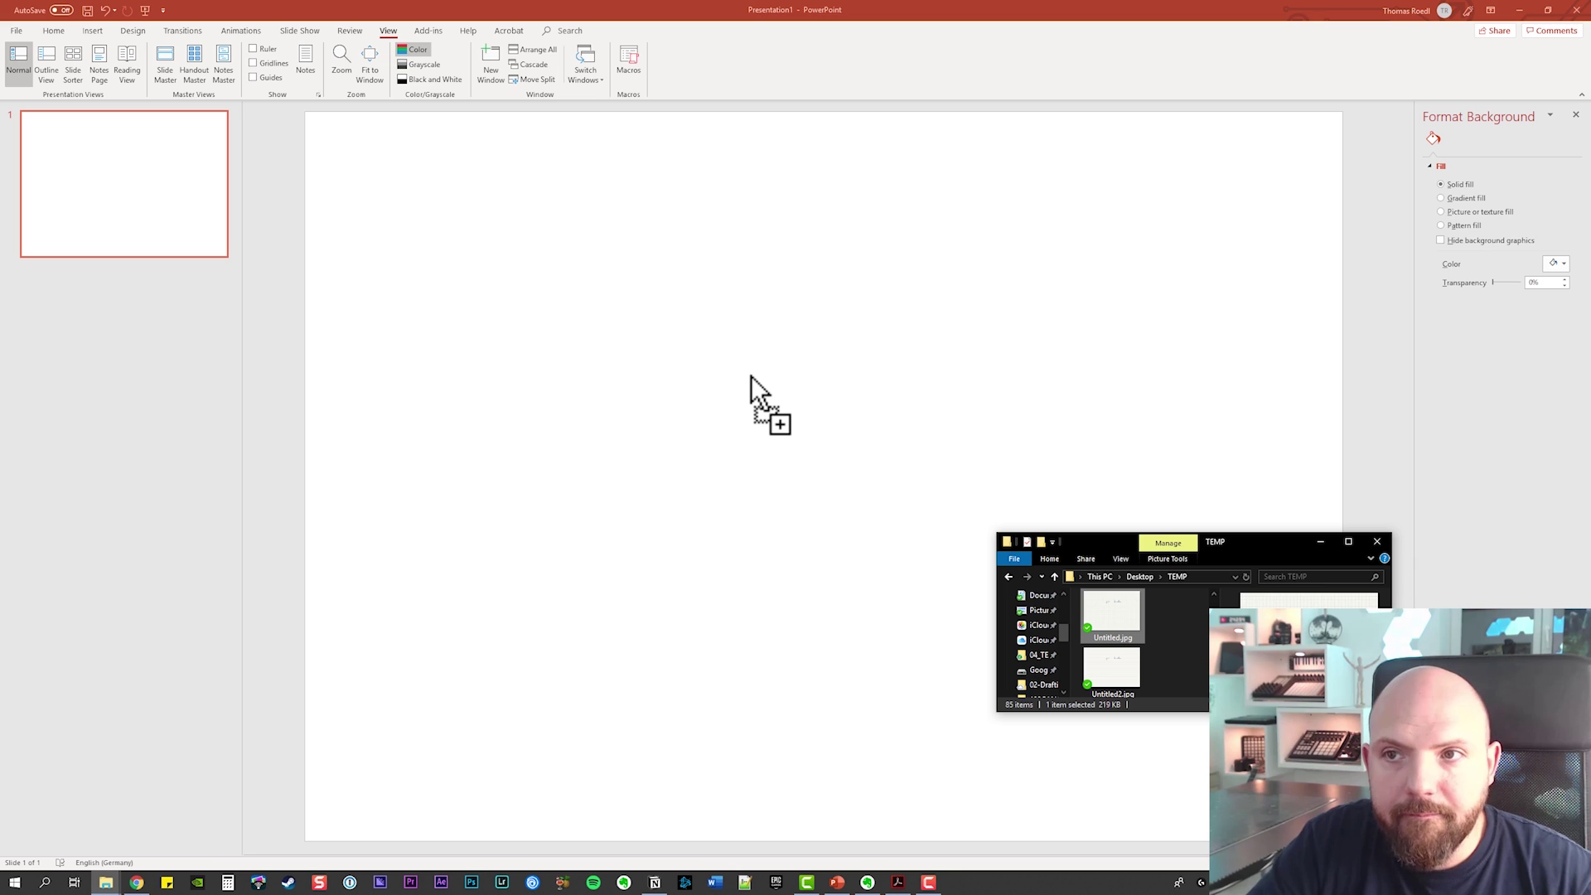
Place the picture Untitled.jpg on the normal slide, move it around as a test and delete it again
left_click_drag(751, 375, 751, 376)
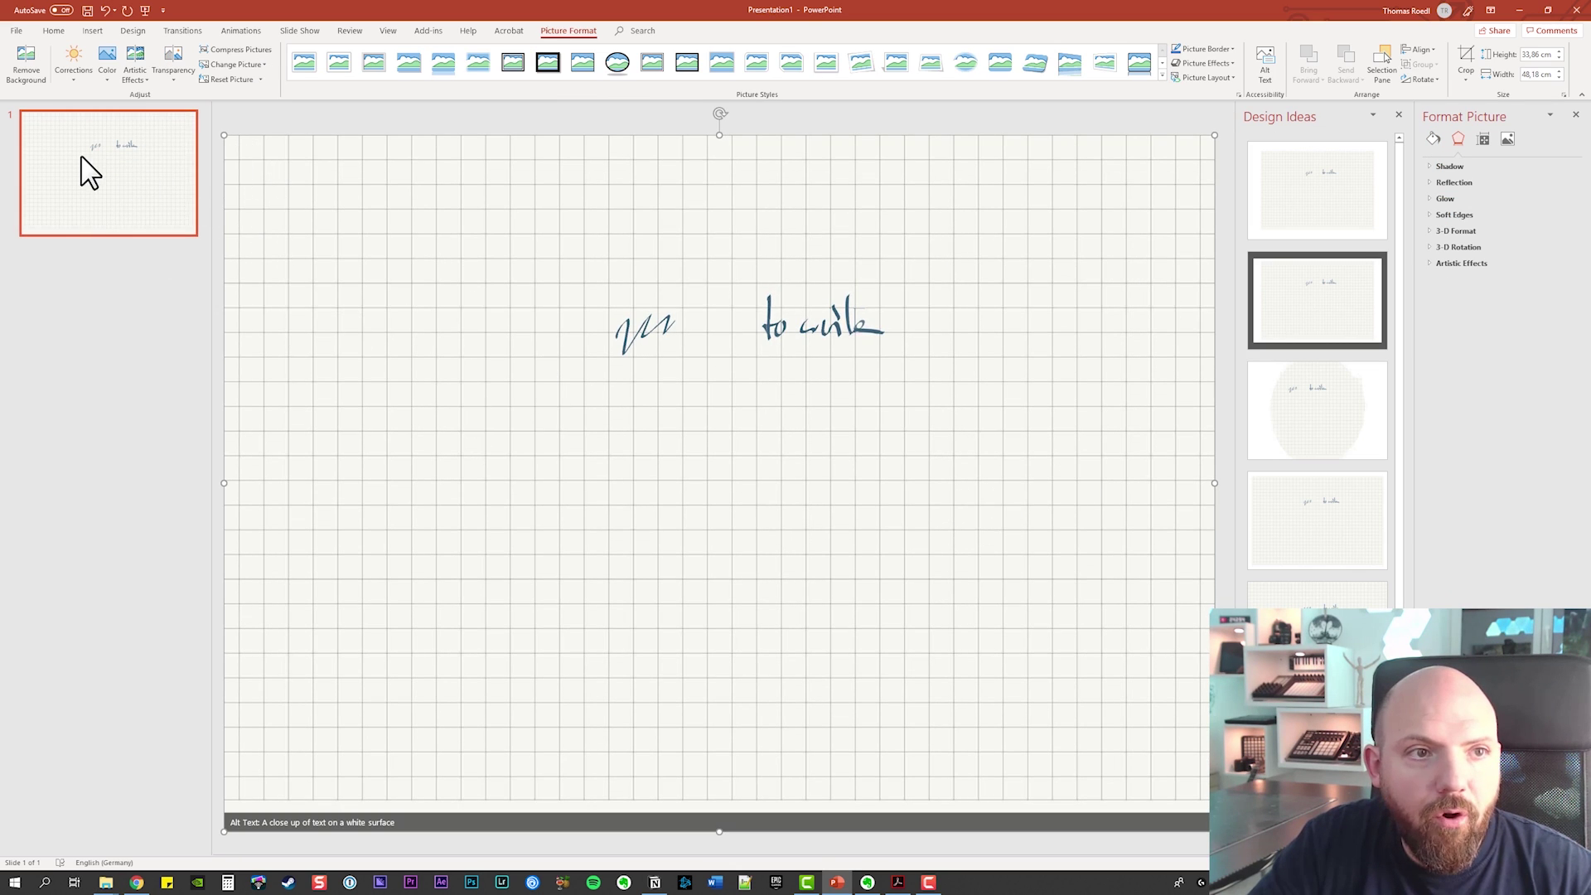
left_click(126, 391)
left_click(392, 381)
left_click_drag(322, 309, 690, 514)
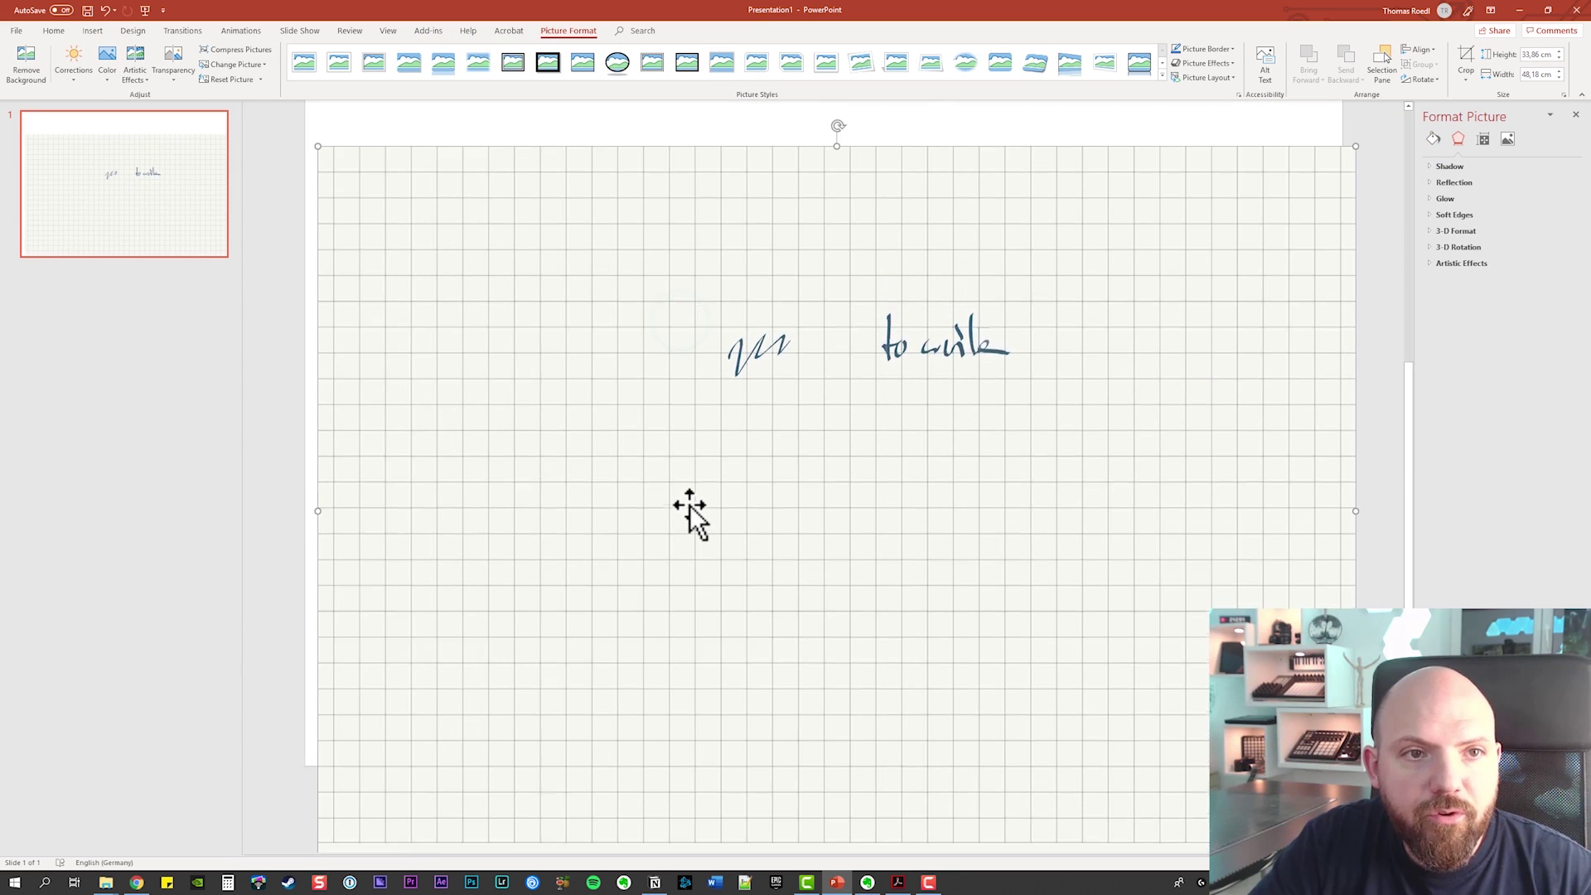
scroll(690, 514, "up", 2)
left_click(657, 375)
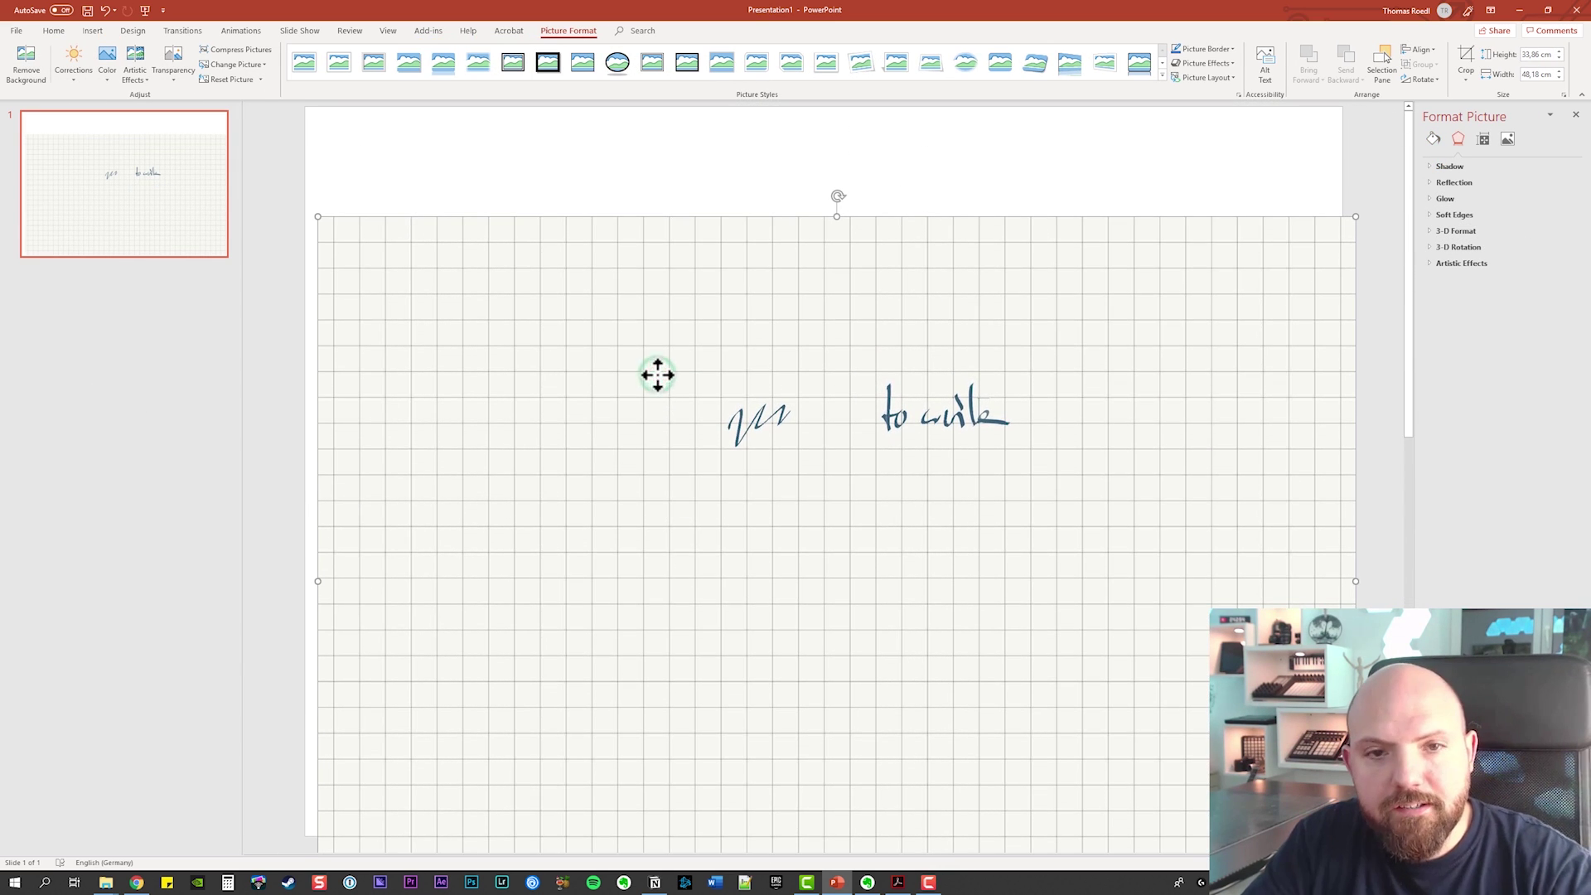
key("Delete")
left_click(169, 149)
Enter the Slide Master view and insert Untitled.jpg from the TEMP folder onto the top-level master slide
left_click(388, 30)
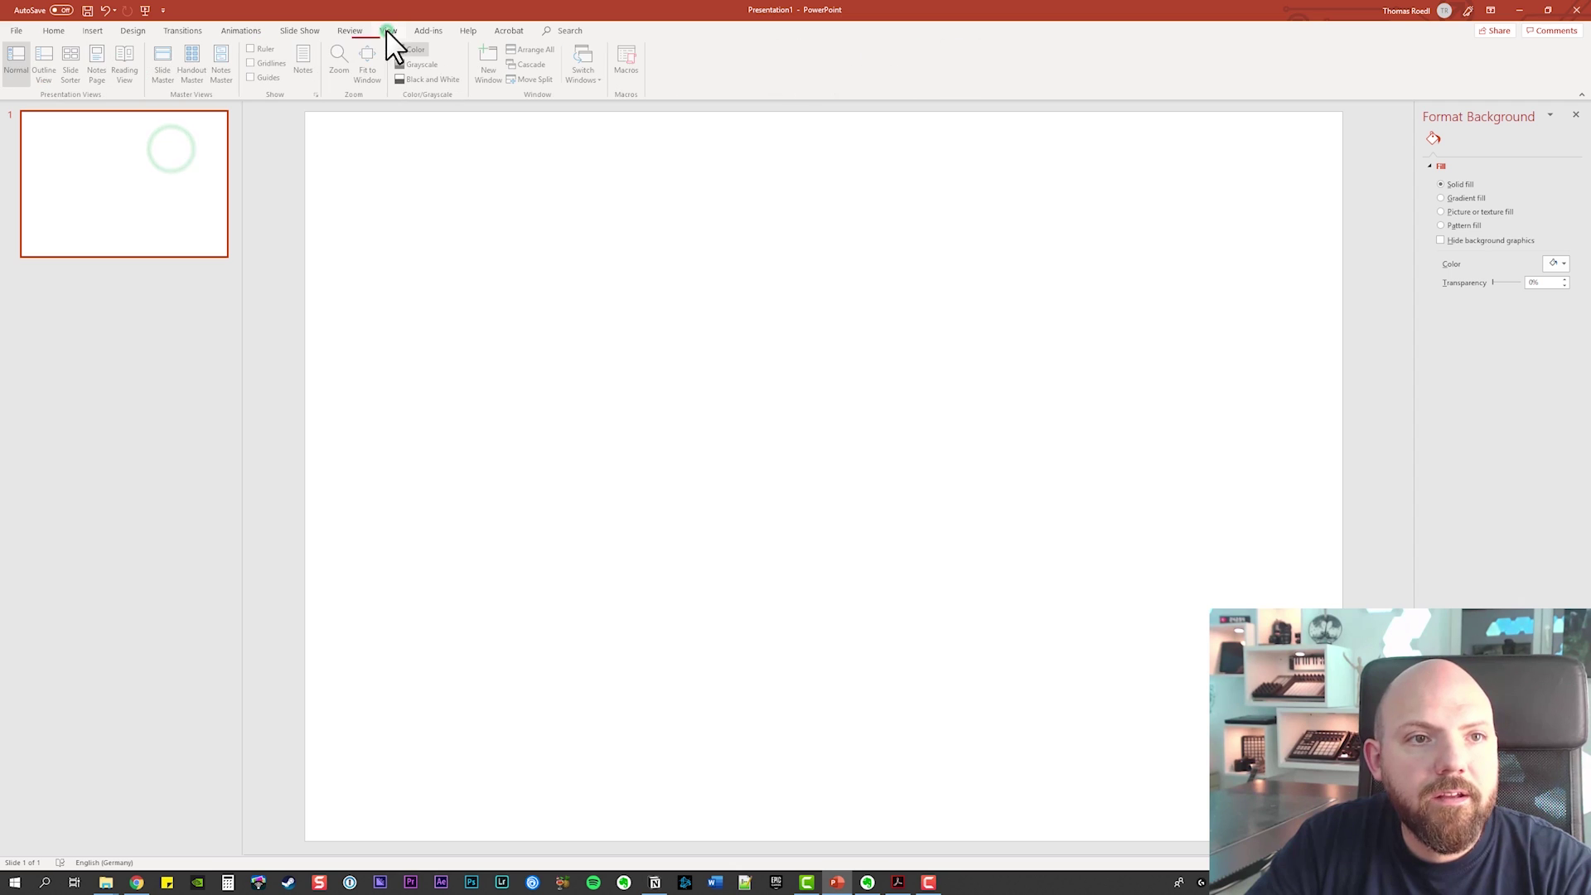
left_click(171, 75)
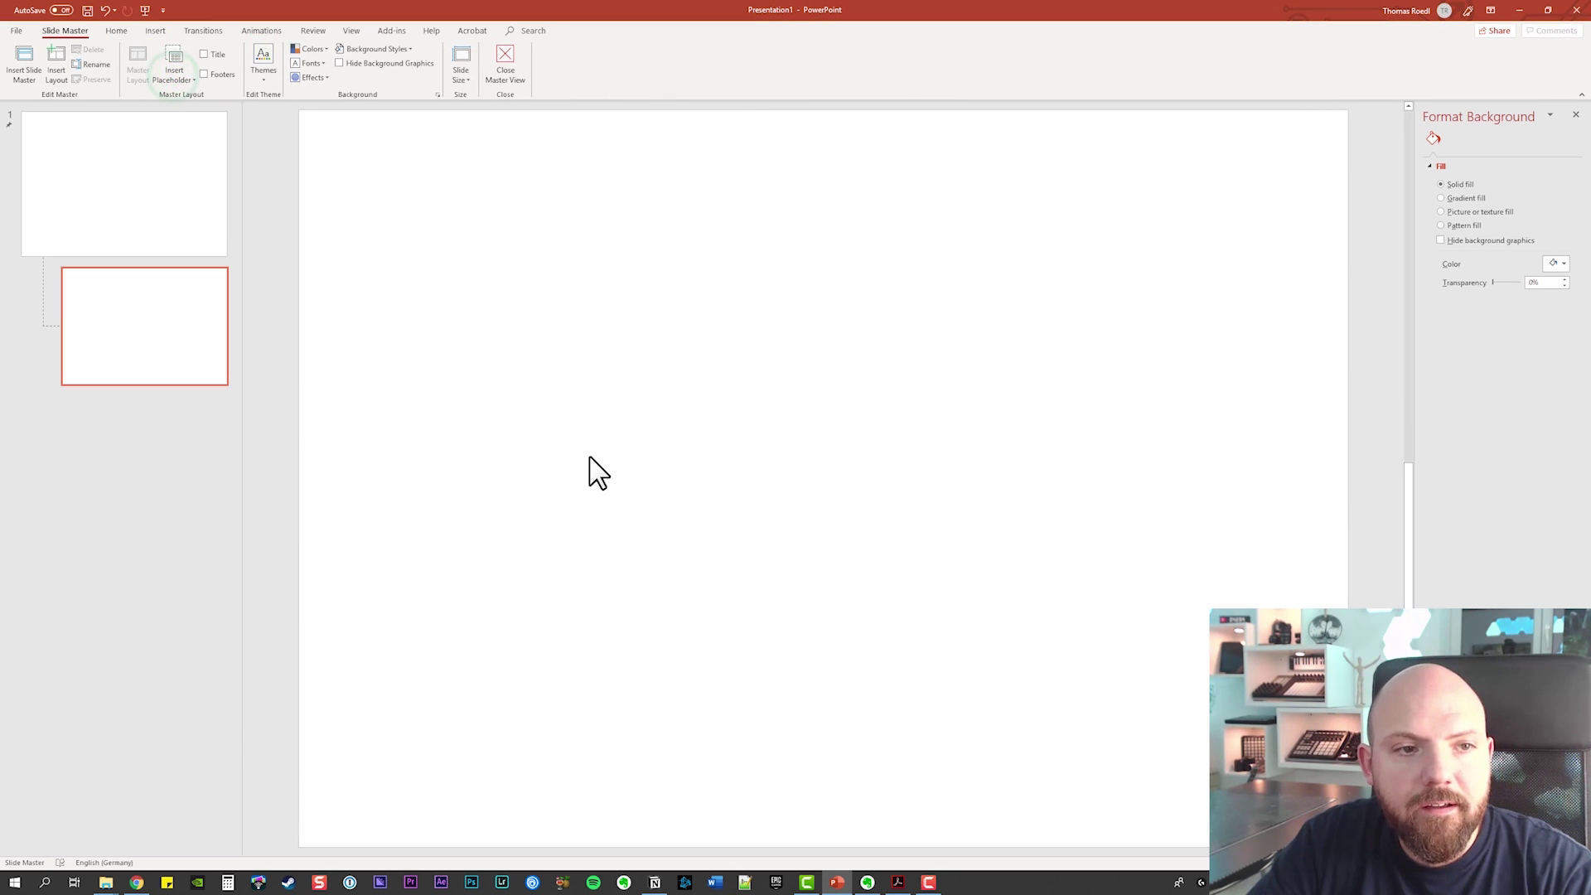
left_click(206, 199)
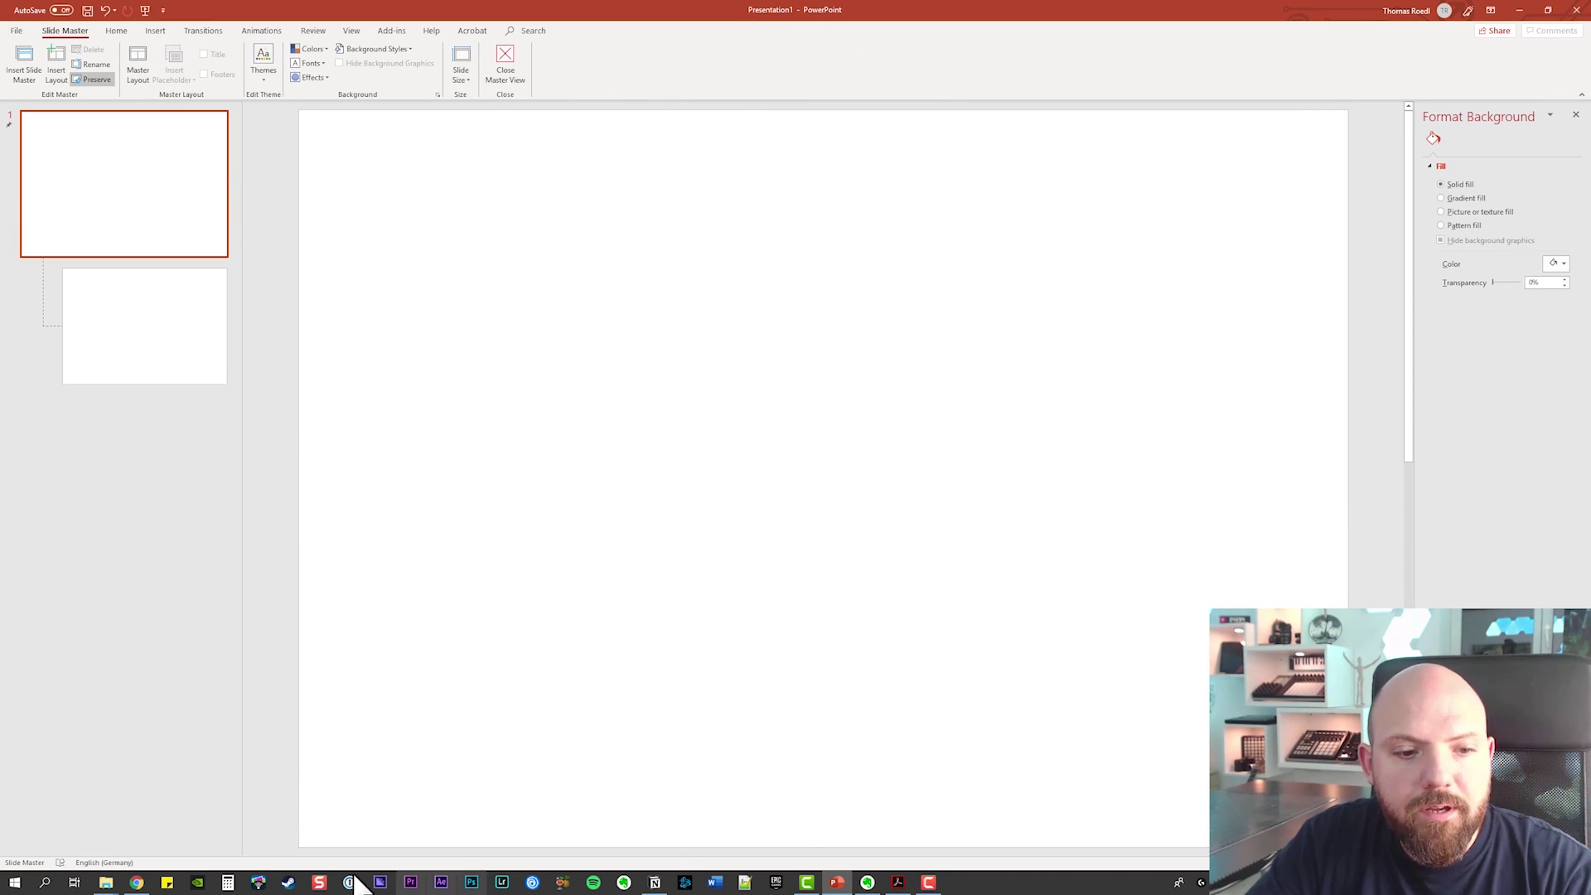
mouse_move(107, 880)
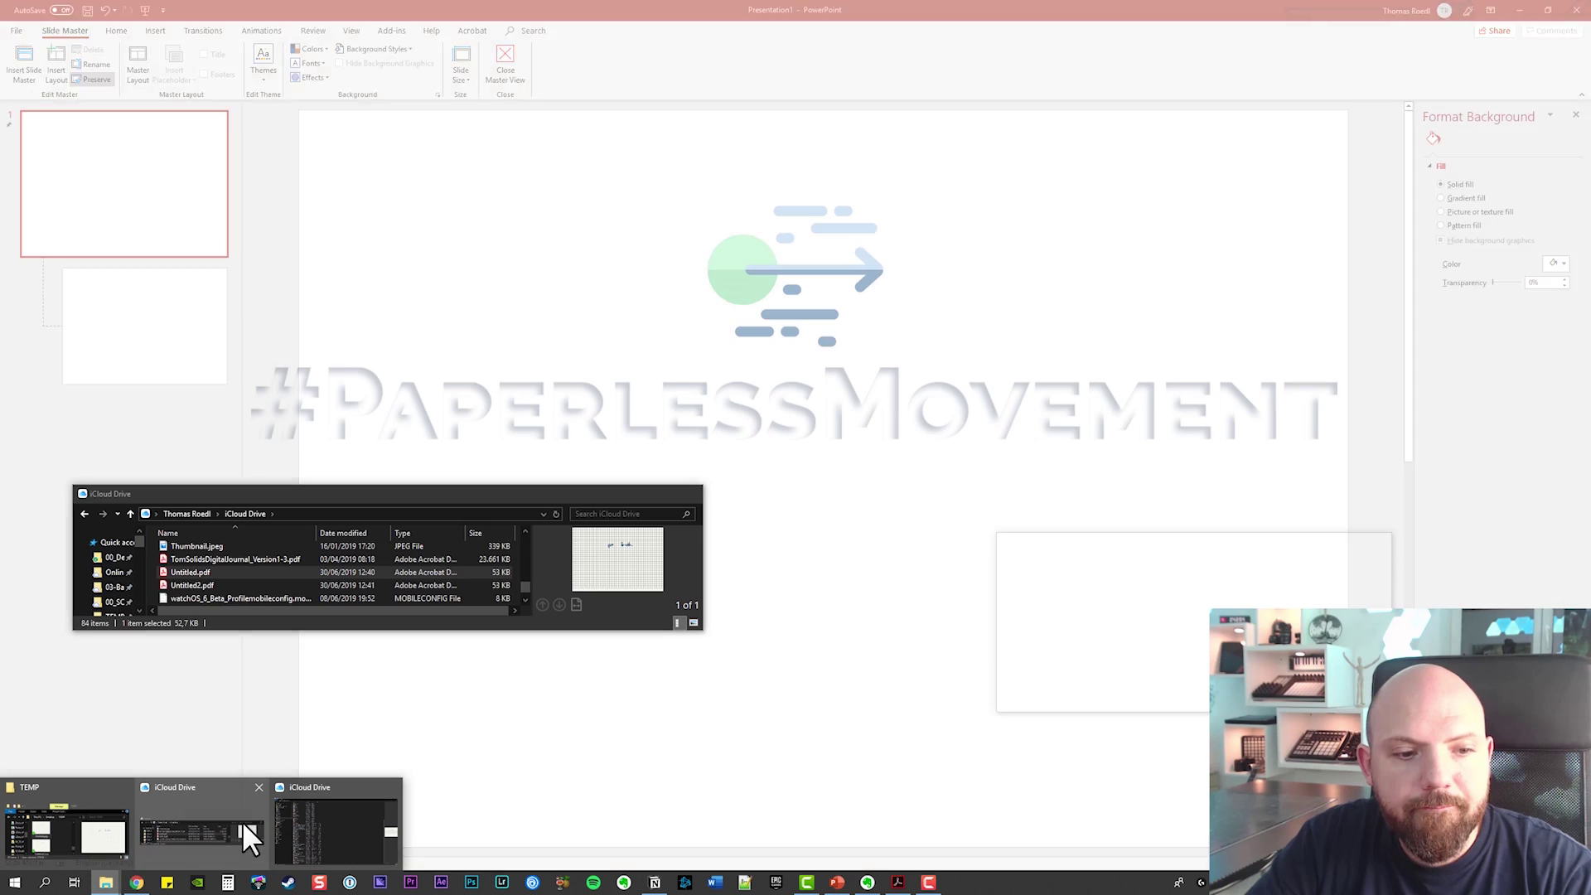
left_click(106, 828)
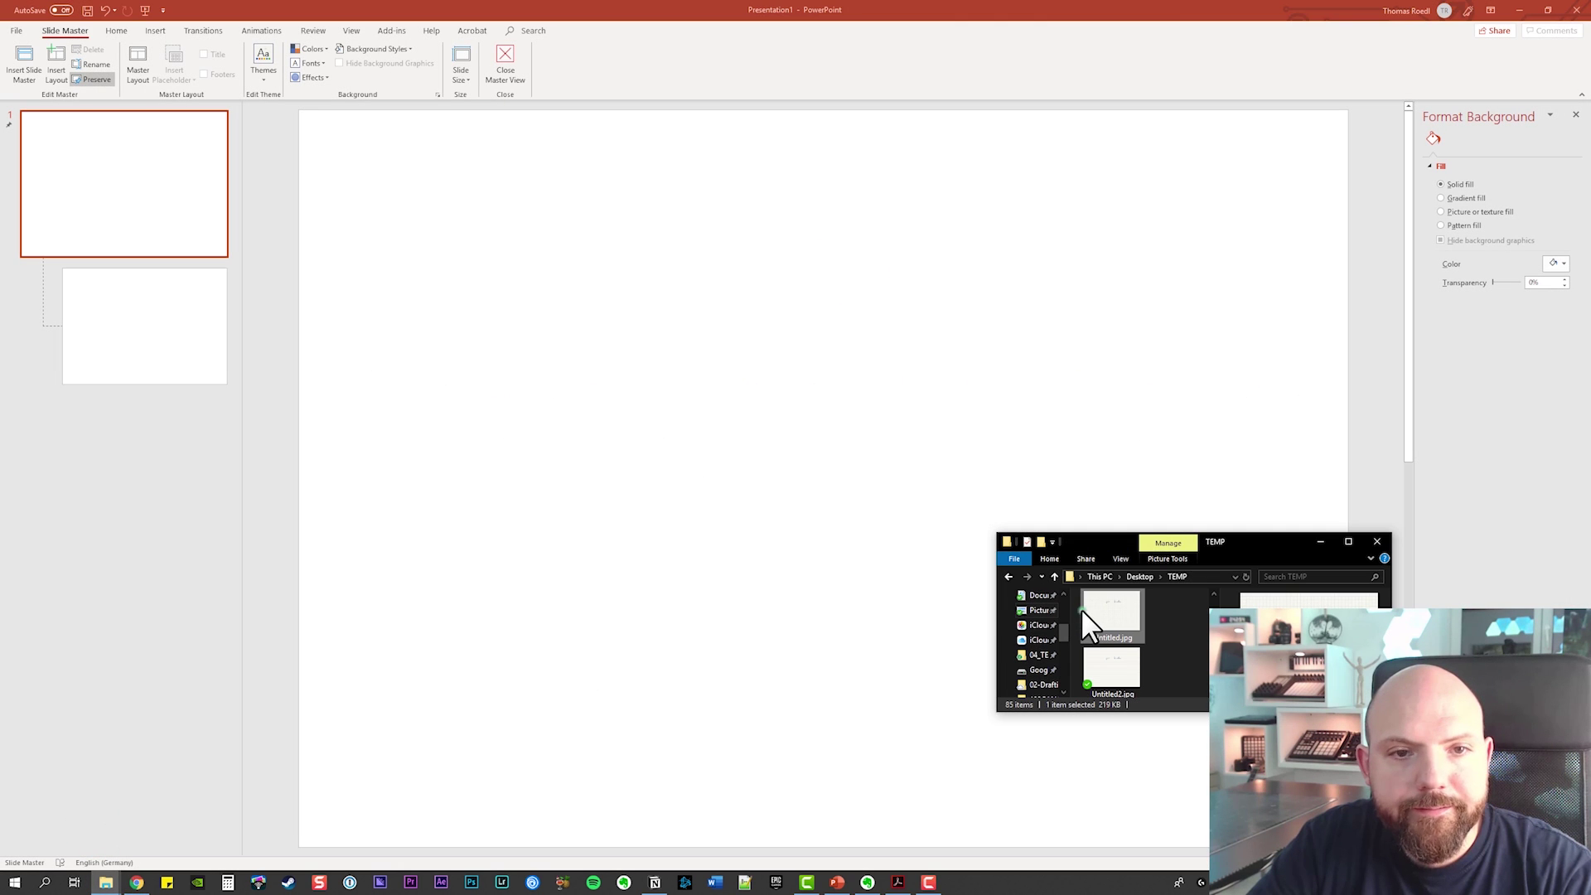
left_click_drag(1088, 624, 746, 433)
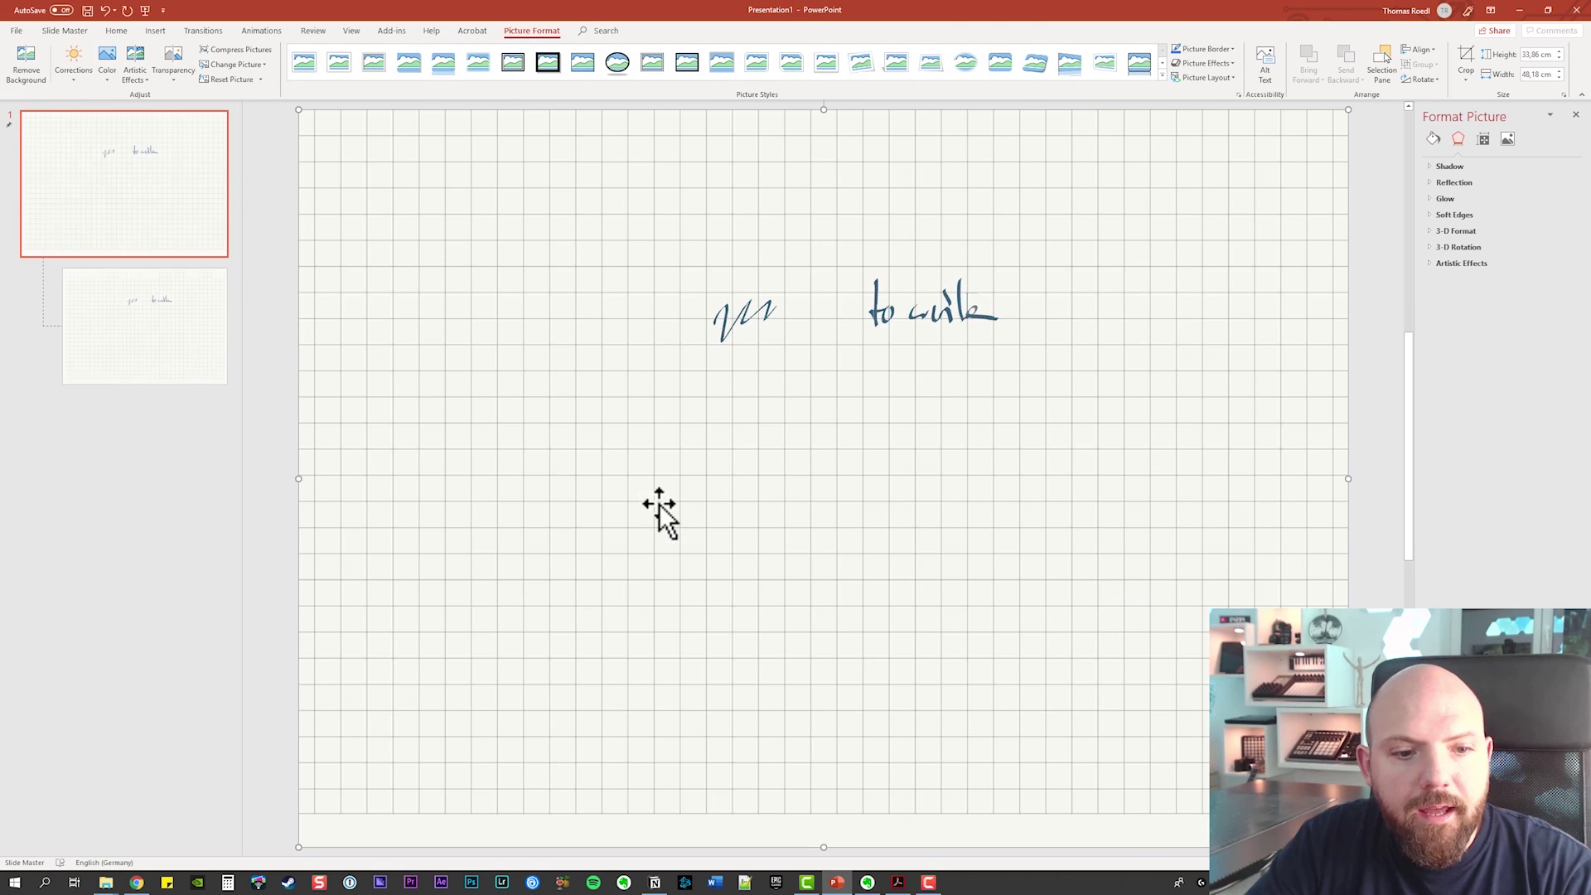
left_click(286, 181)
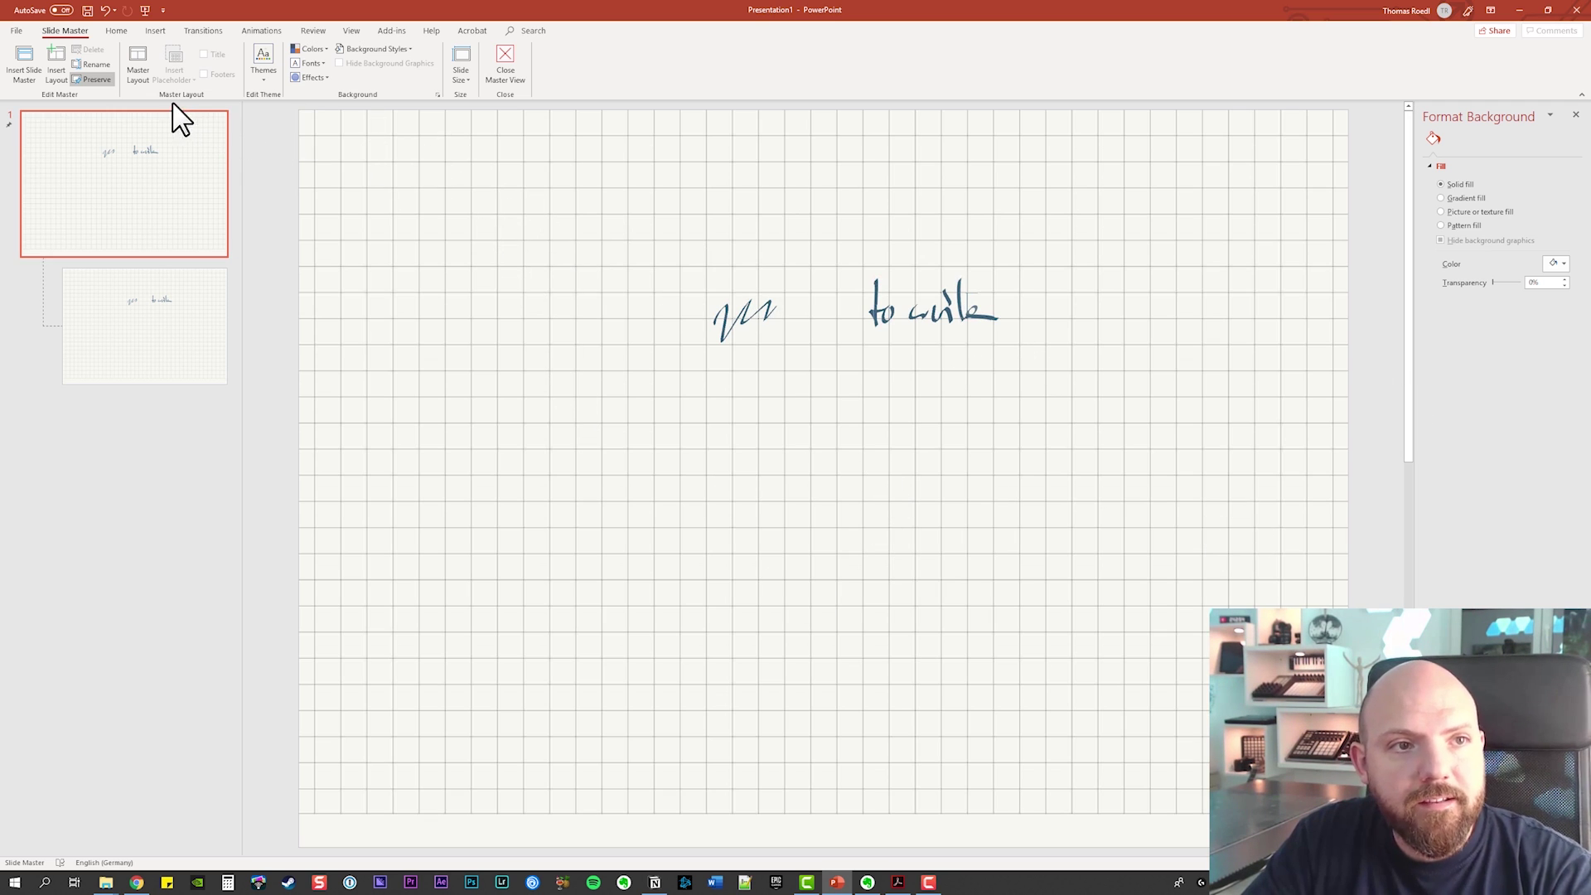
Close the master view and try to select the grid background picture on the normal slide
left_click(506, 63)
left_click_drag(807, 242, 1097, 430)
left_click(999, 391)
left_click(806, 290)
left_click(862, 294)
left_click_drag(526, 396, 998, 594)
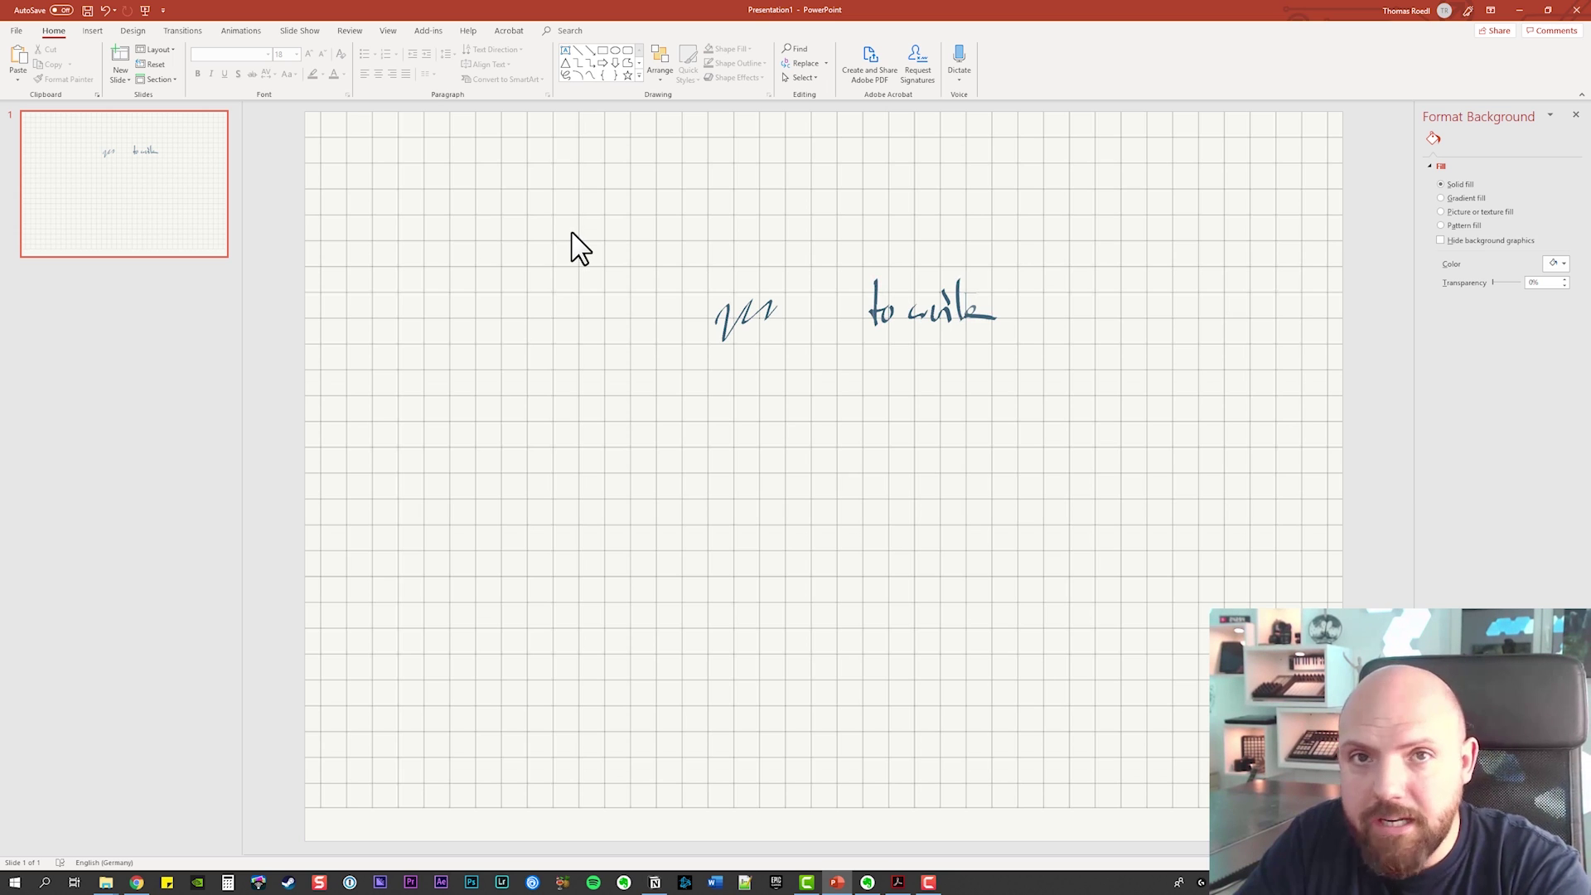
Insert a table with 5 columns and 5 rows on the slide and move it below the handwriting
left_click(91, 30)
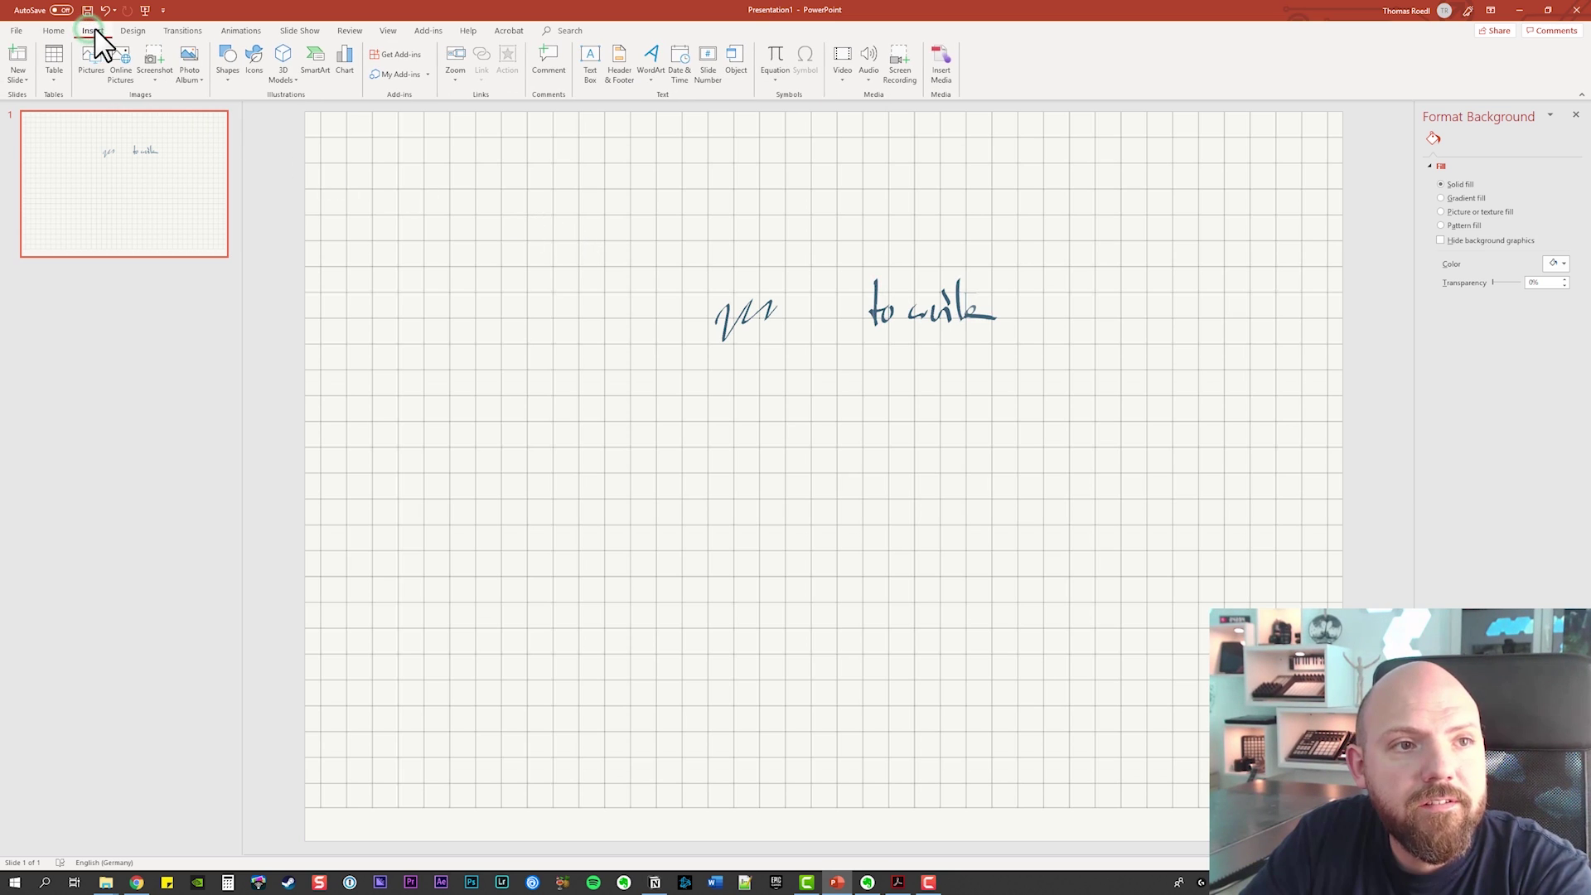
left_click(54, 67)
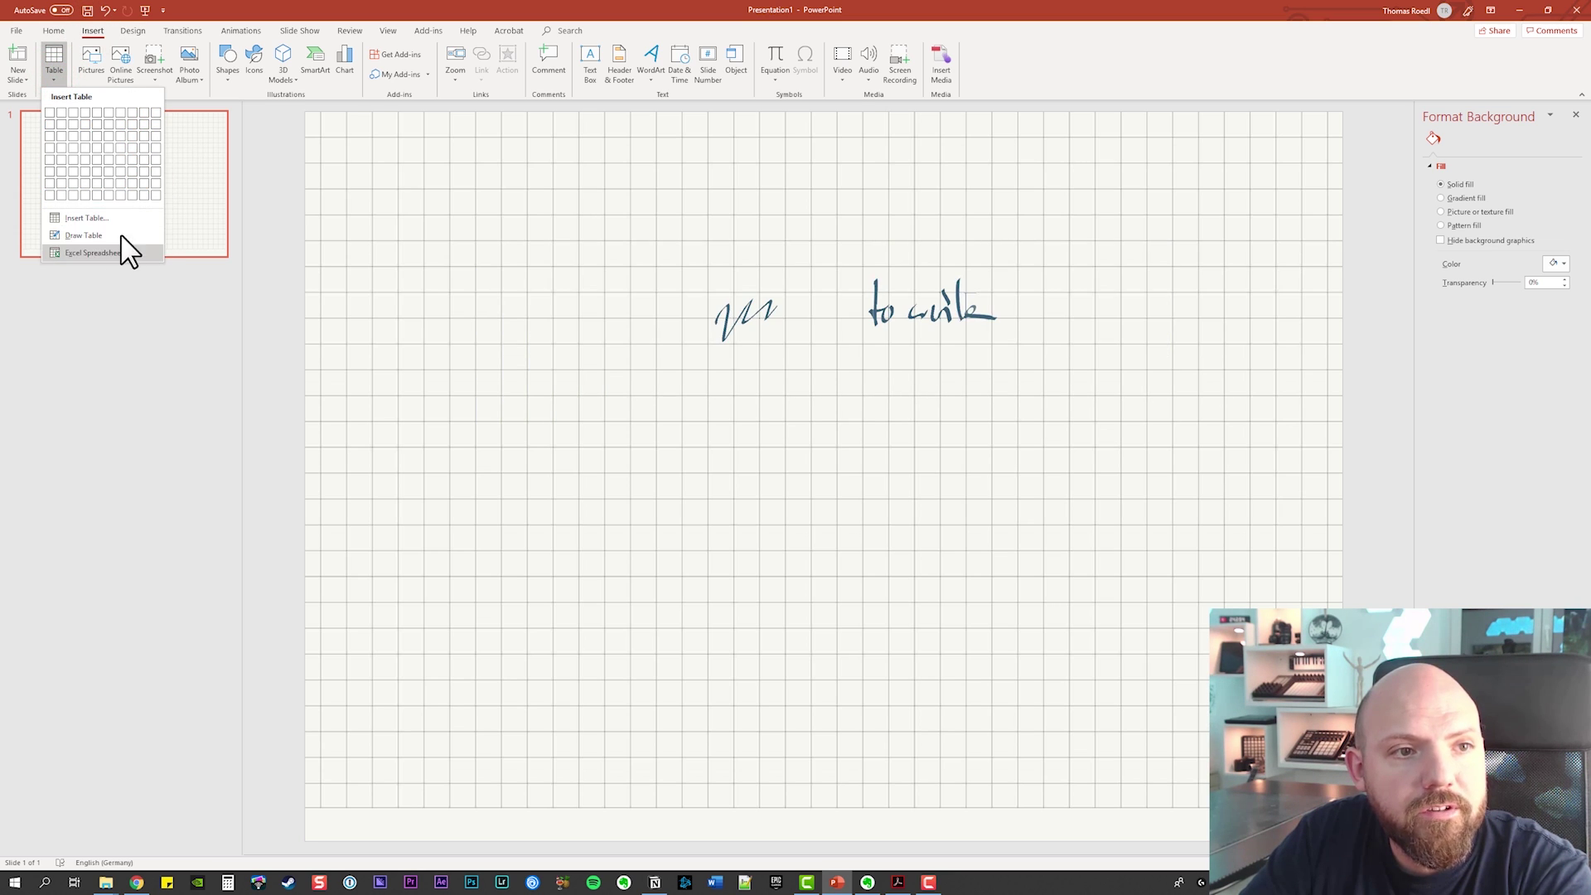
left_click(87, 218)
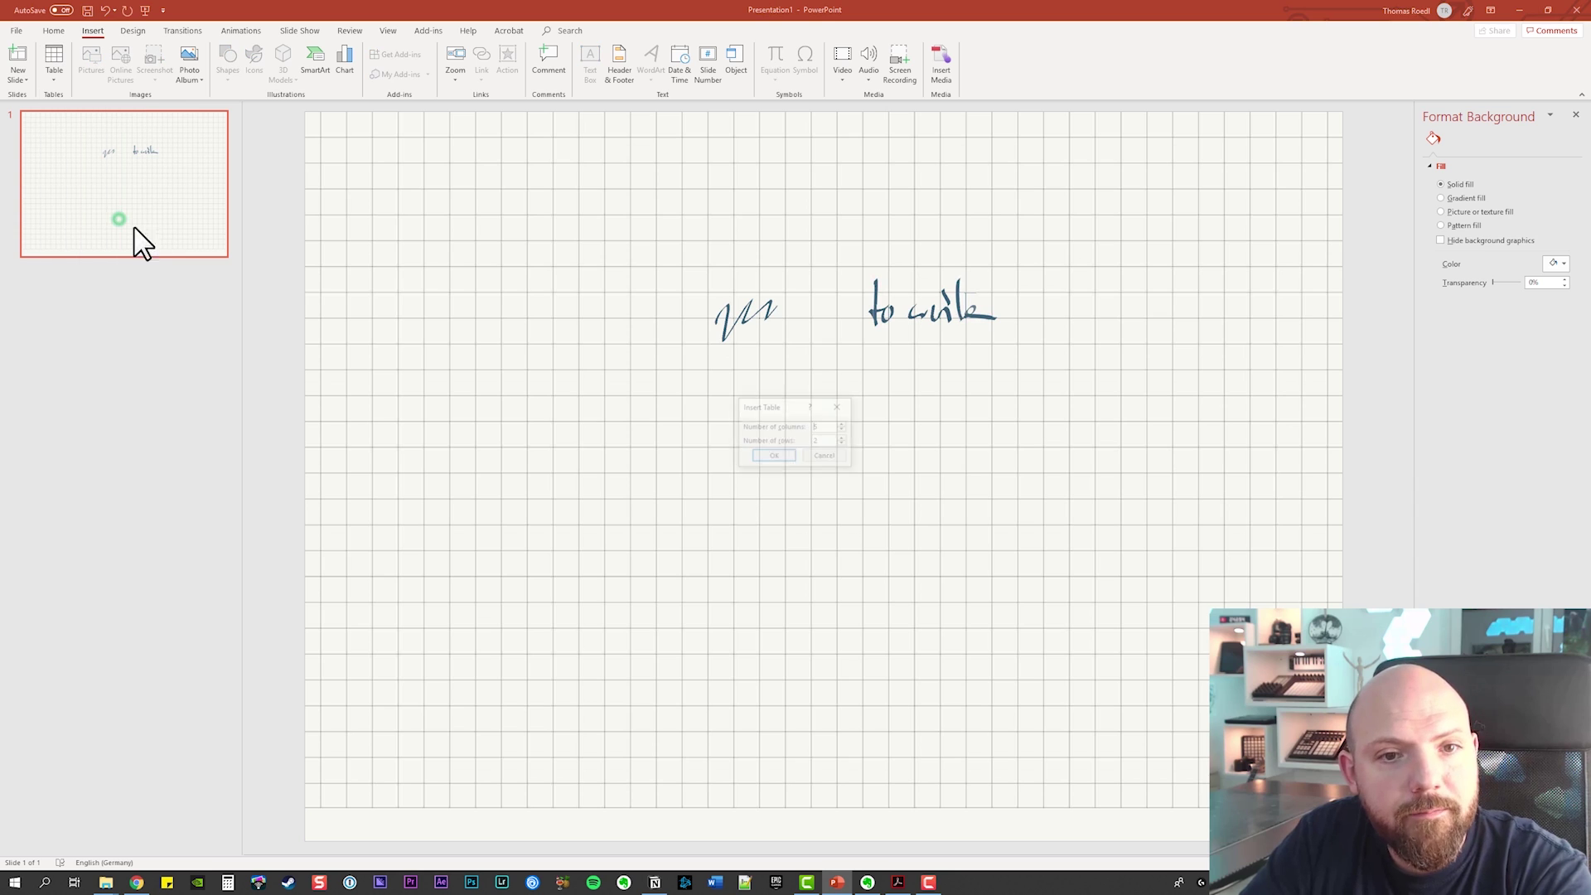
left_click(813, 428)
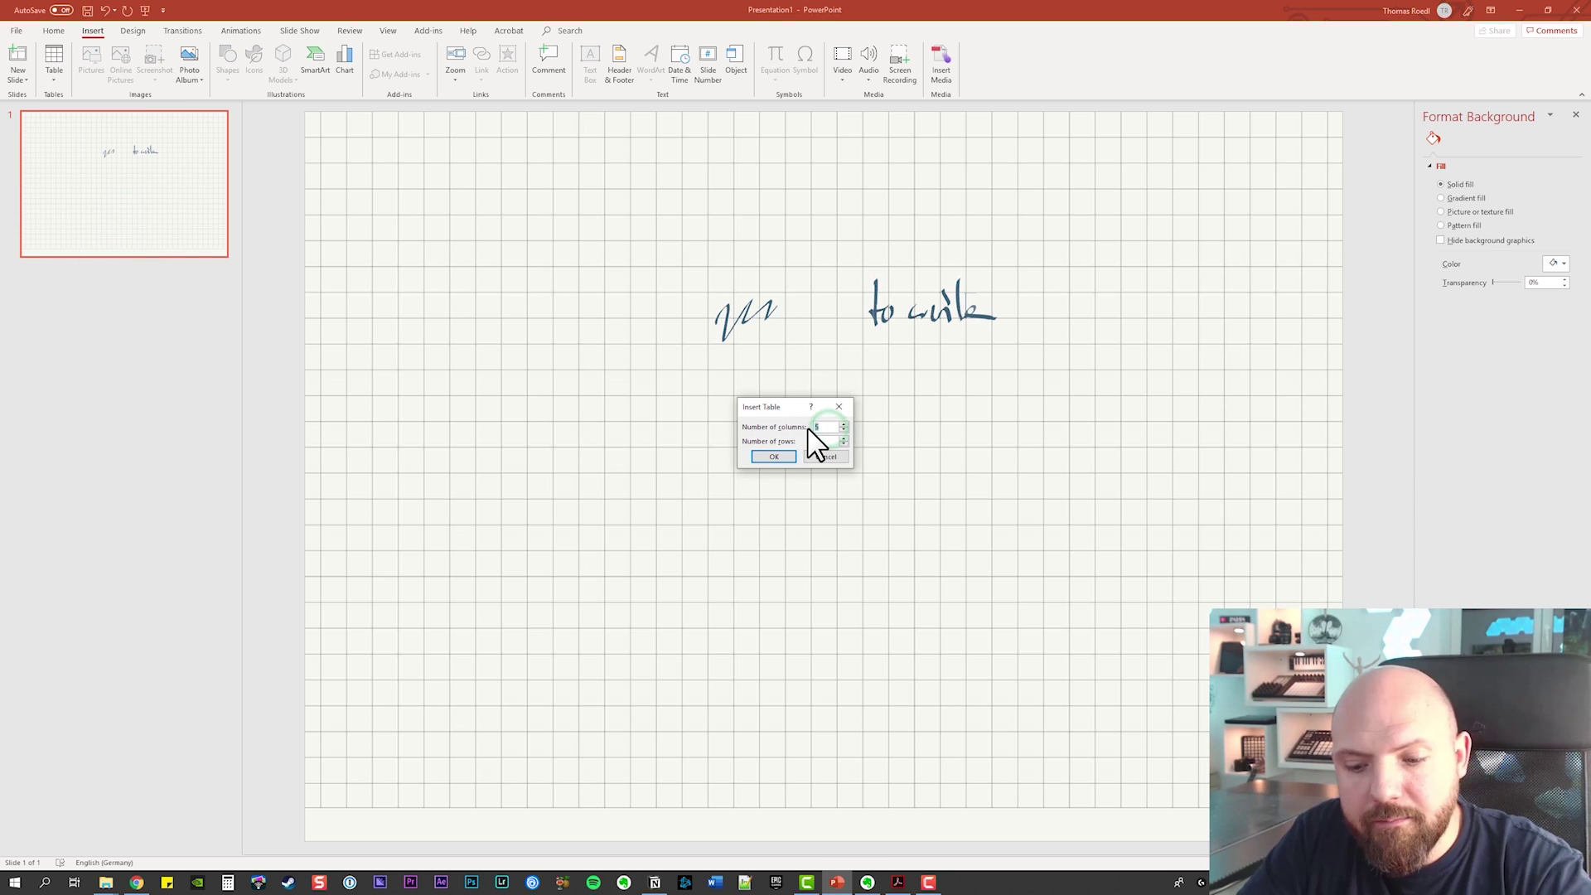
left_click(773, 457)
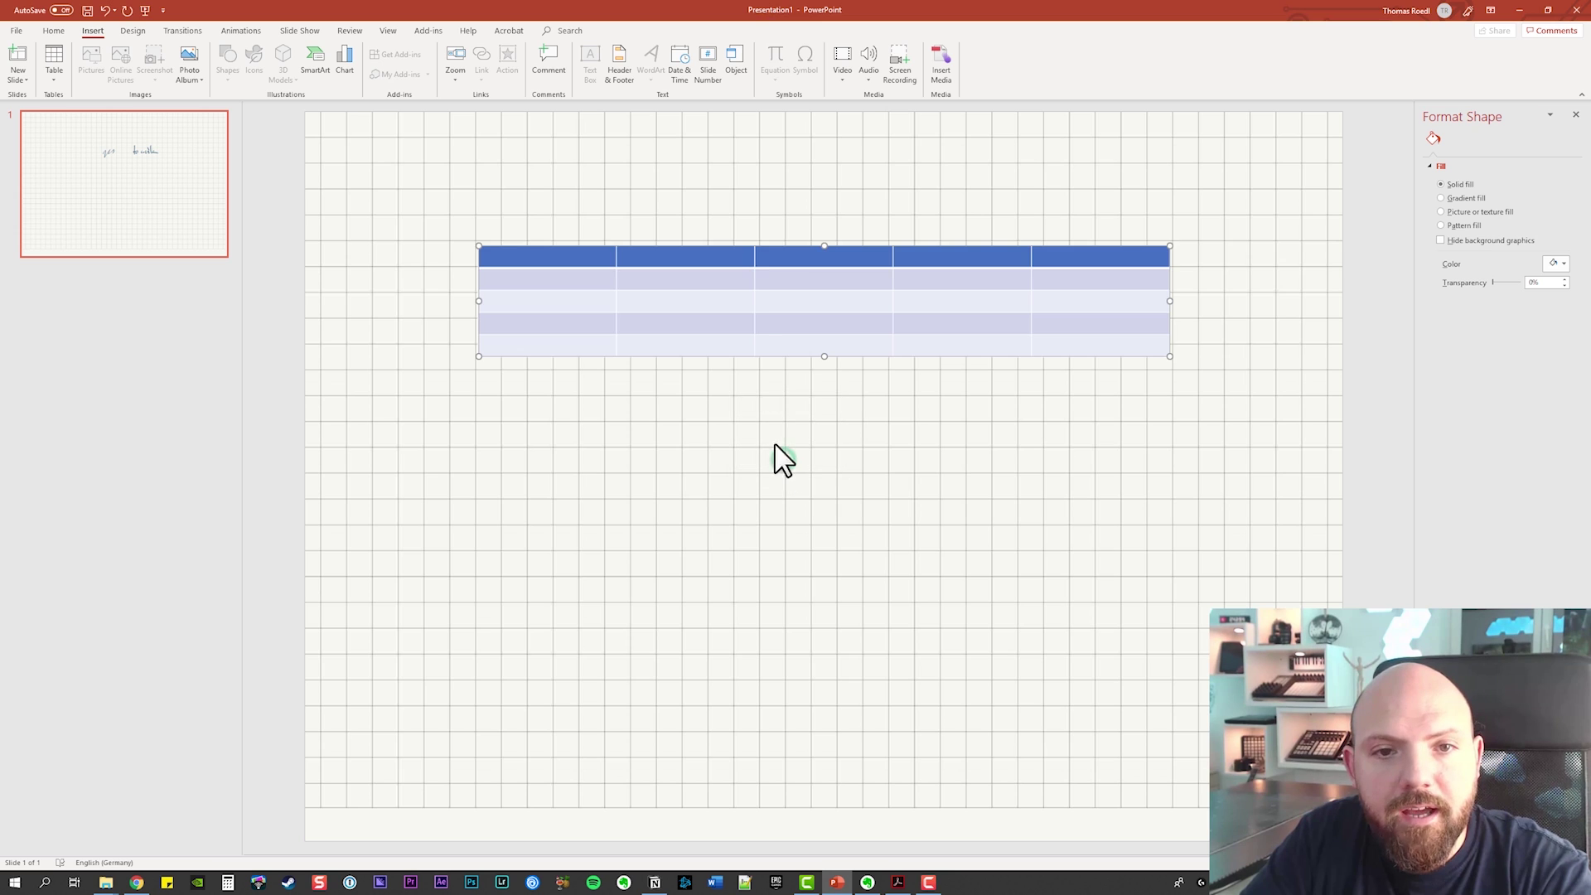
left_click(777, 249)
left_click_drag(777, 248, 744, 407)
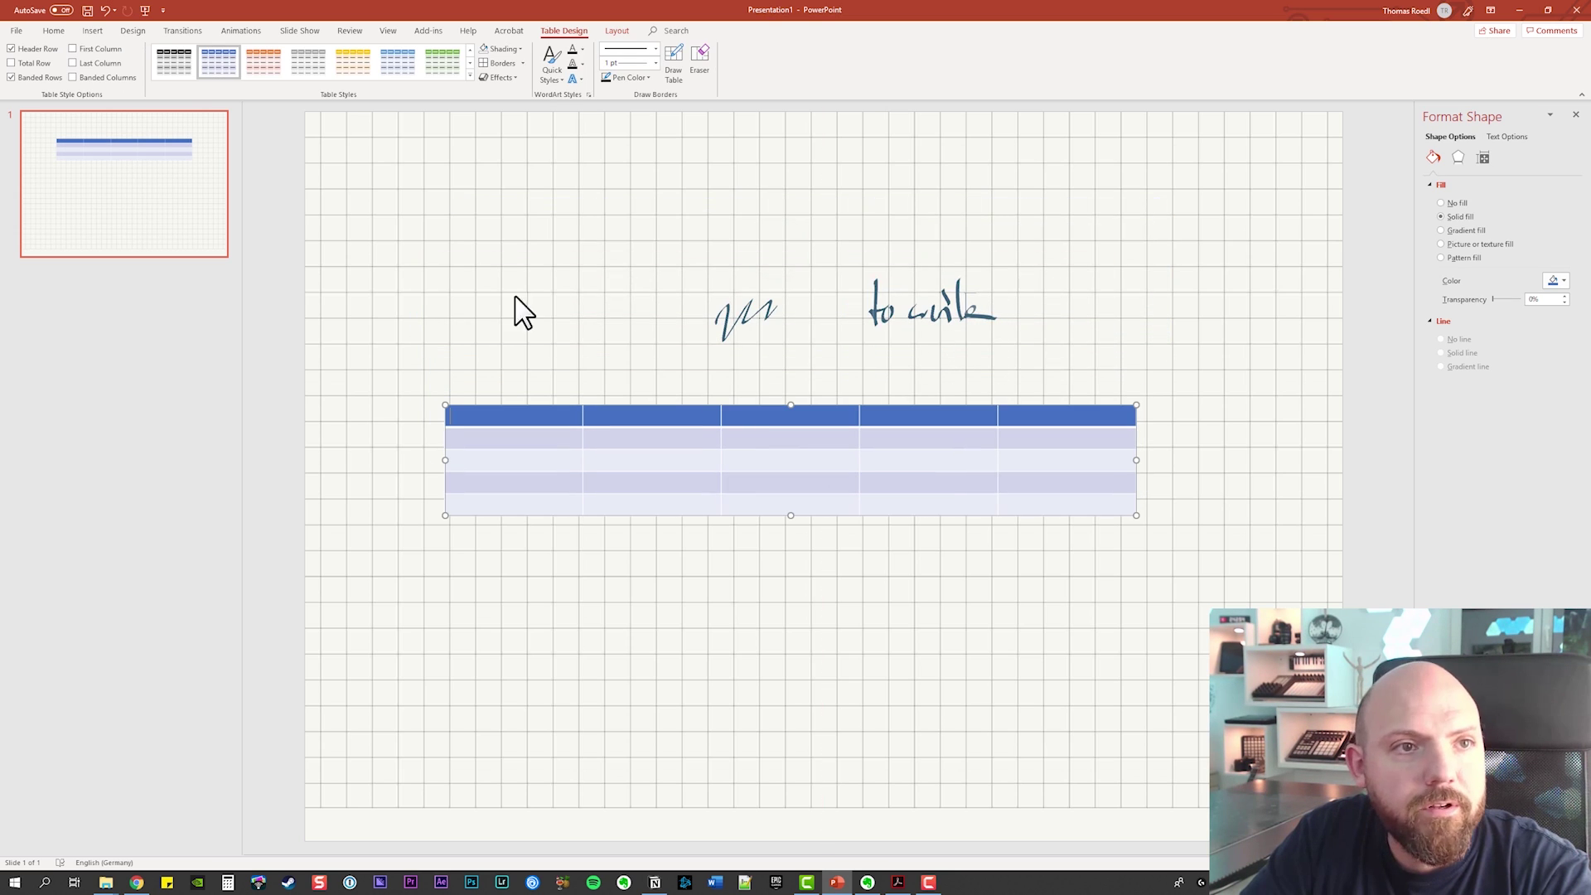
Turn off the table's header row and banded rows, and set the shading of all cells to No Fill
left_click(12, 49)
left_click(38, 78)
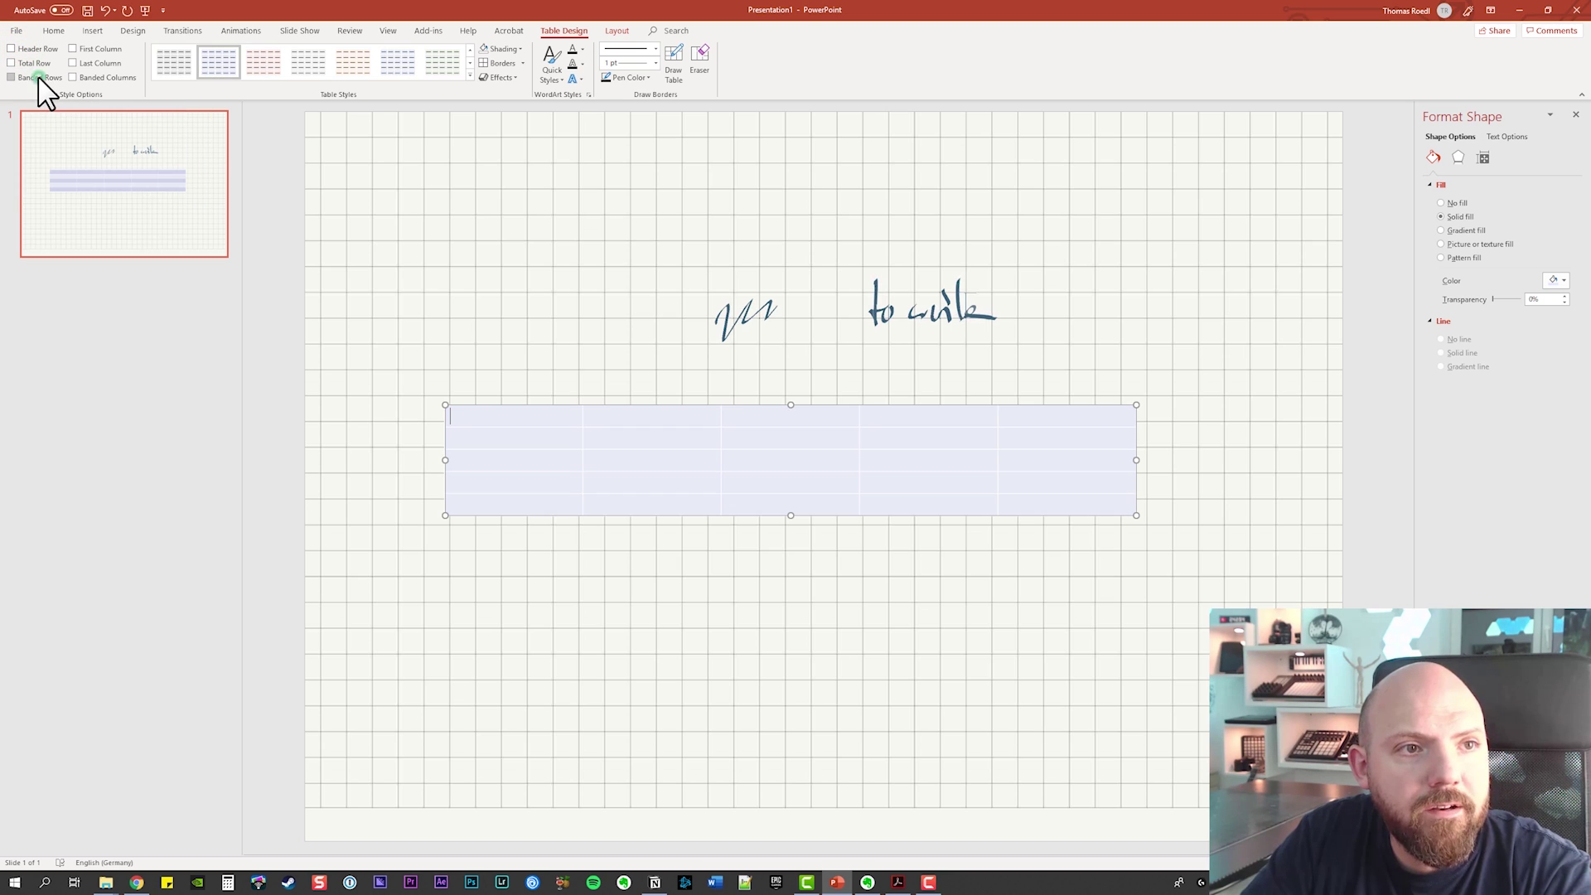
left_click(521, 49)
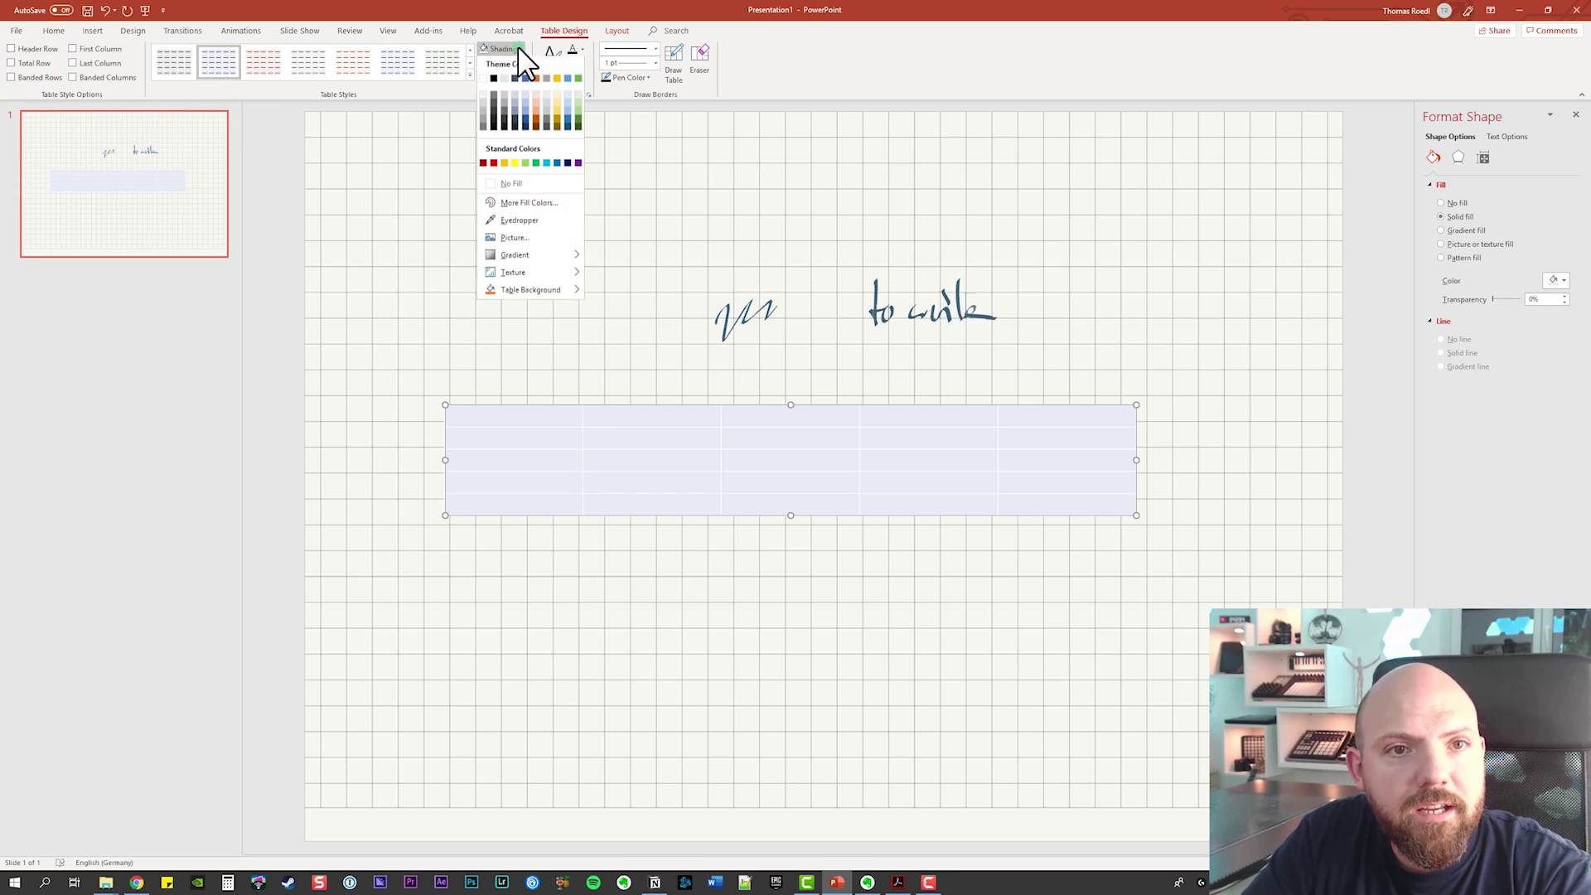
left_click(531, 192)
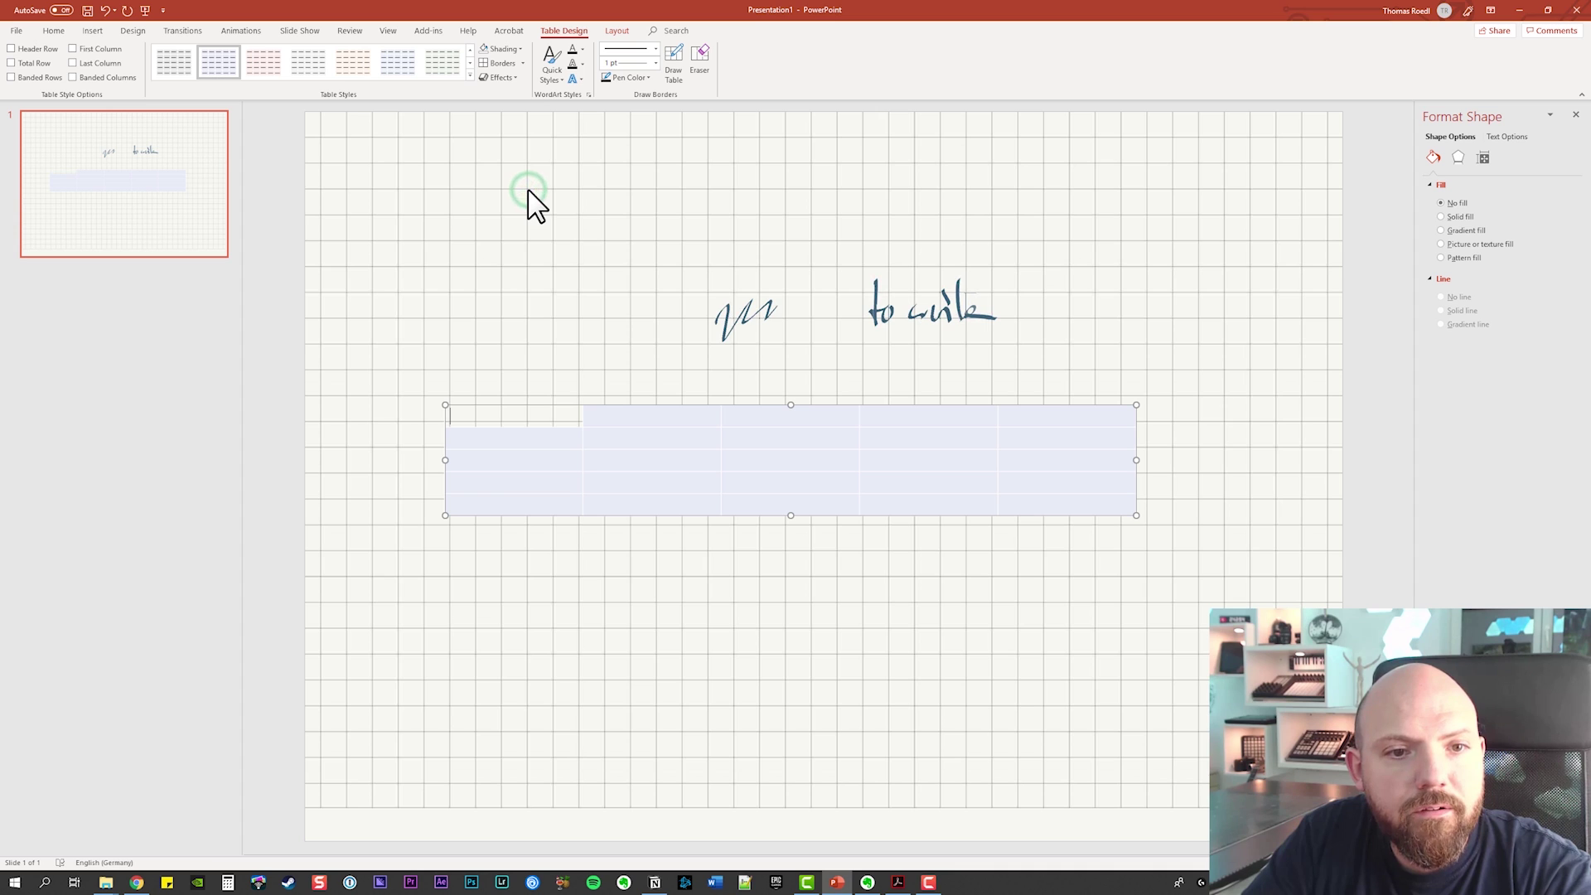
left_click(517, 406)
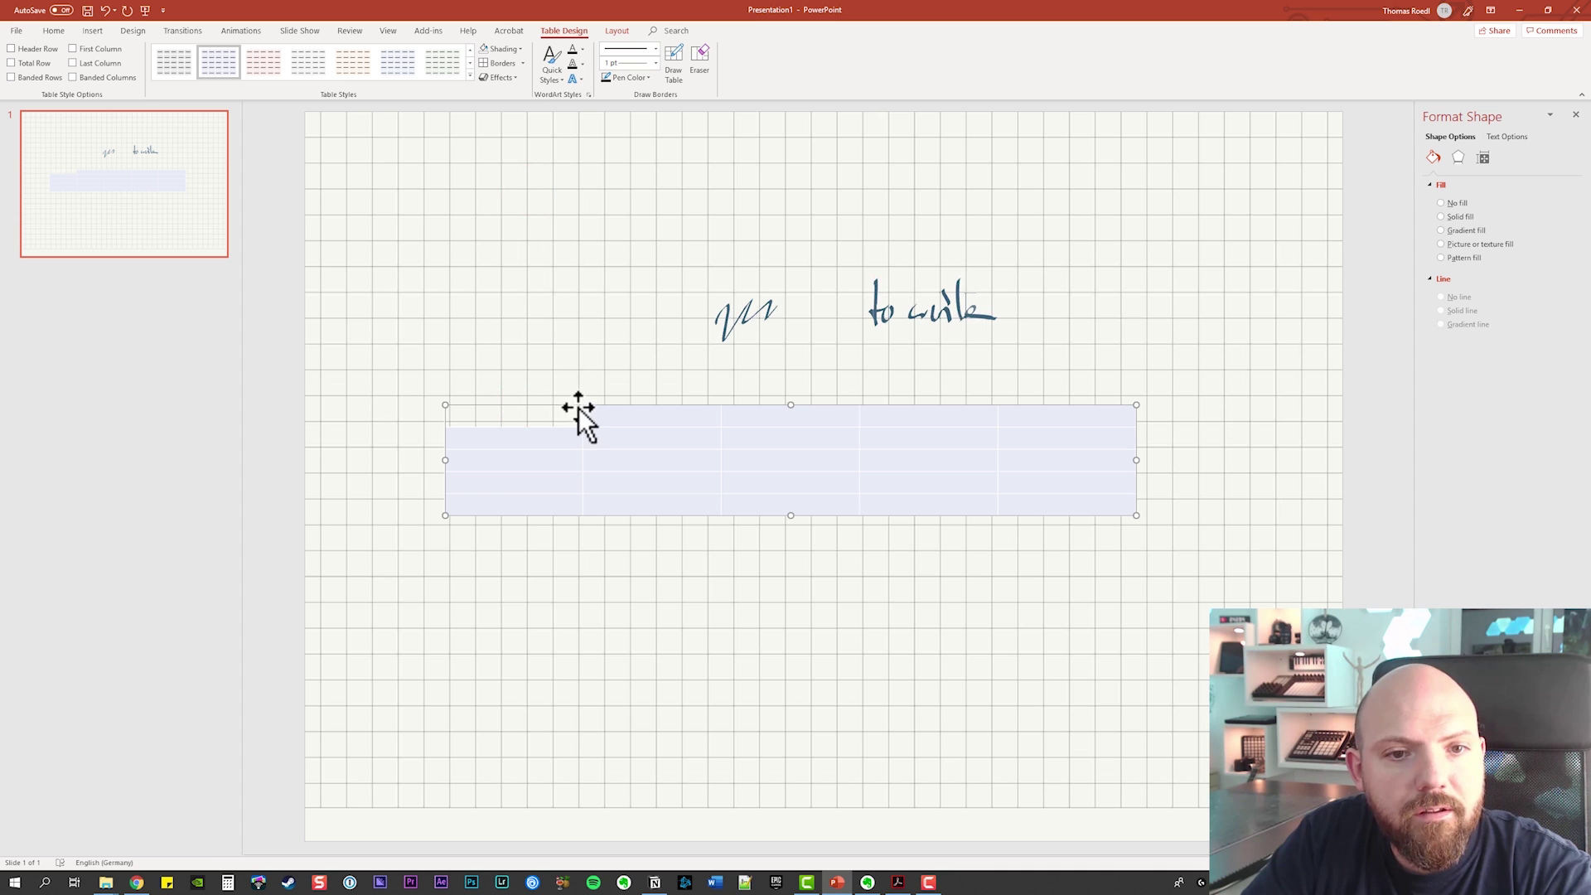
left_click(510, 50)
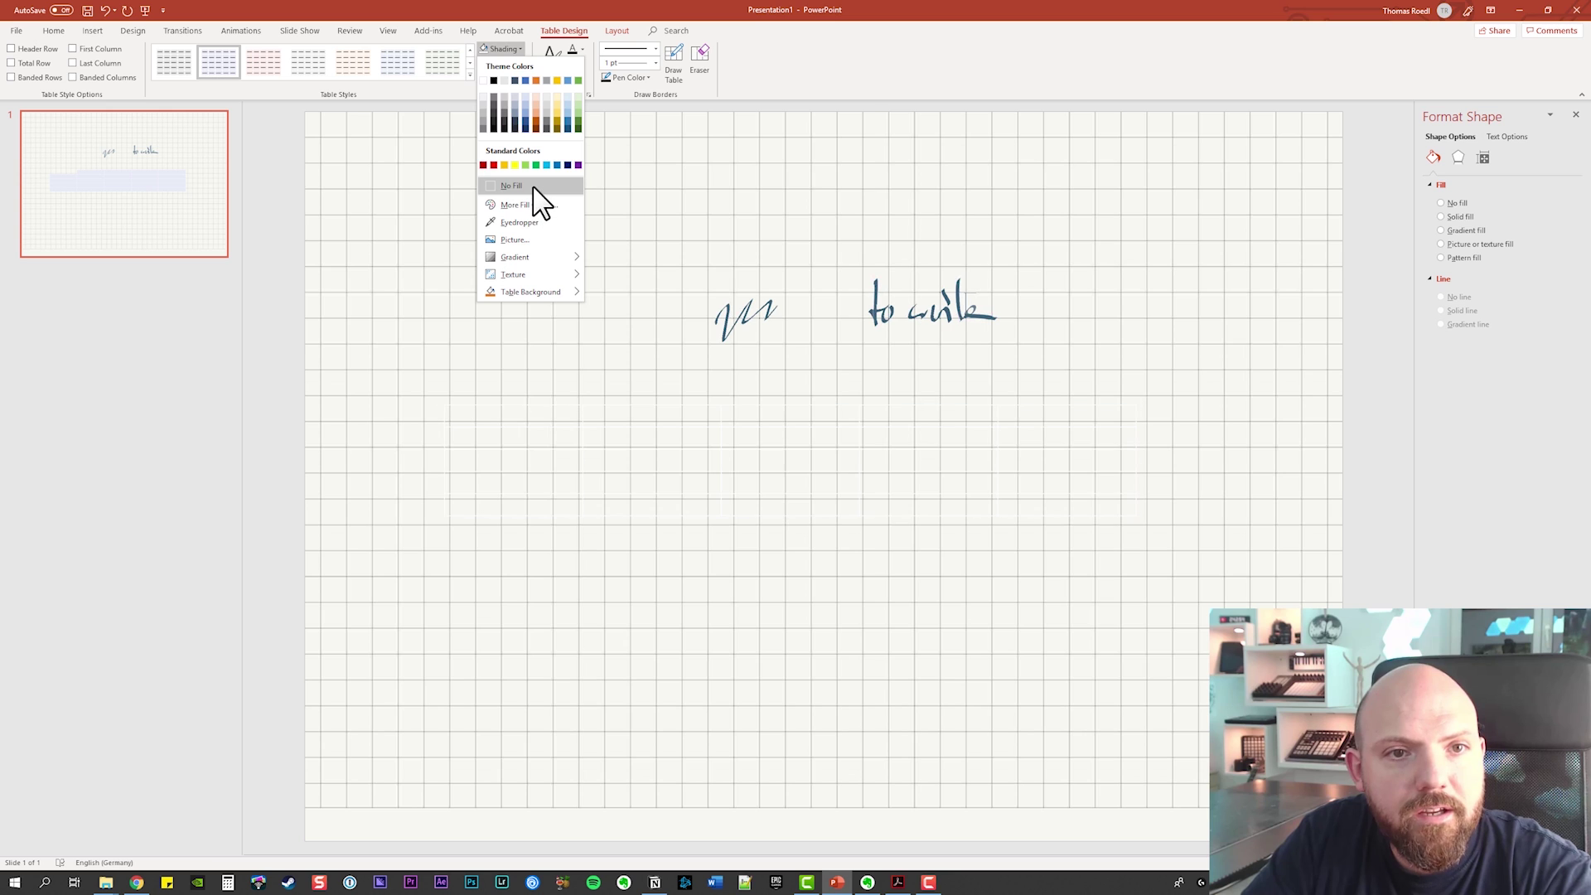
left_click(535, 188)
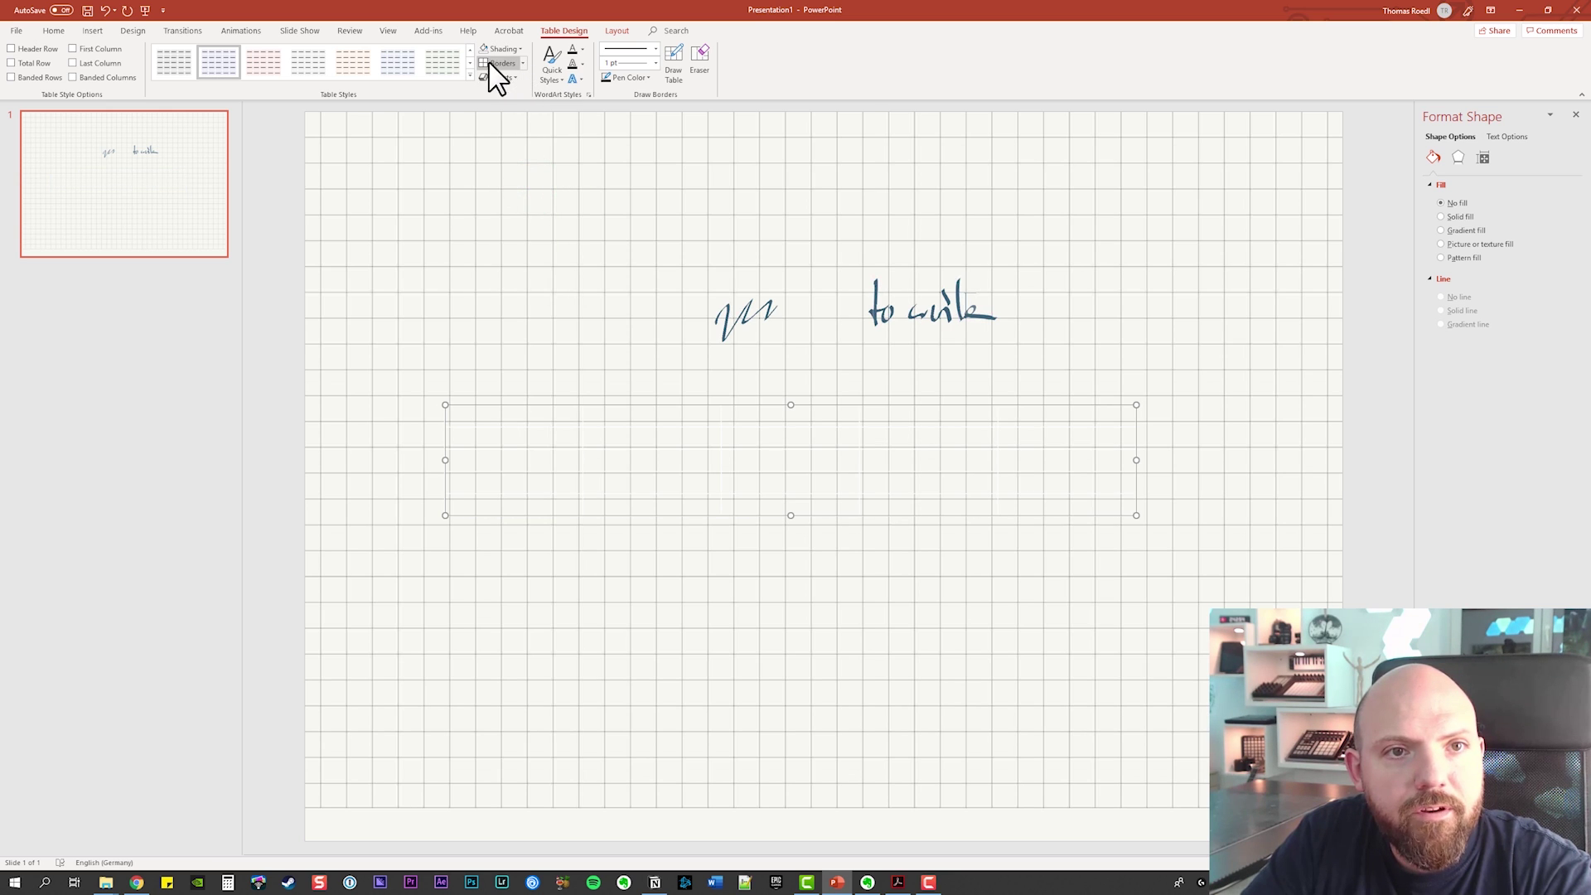
Apply All Borders to the unfilled table and deselect it
left_click(524, 64)
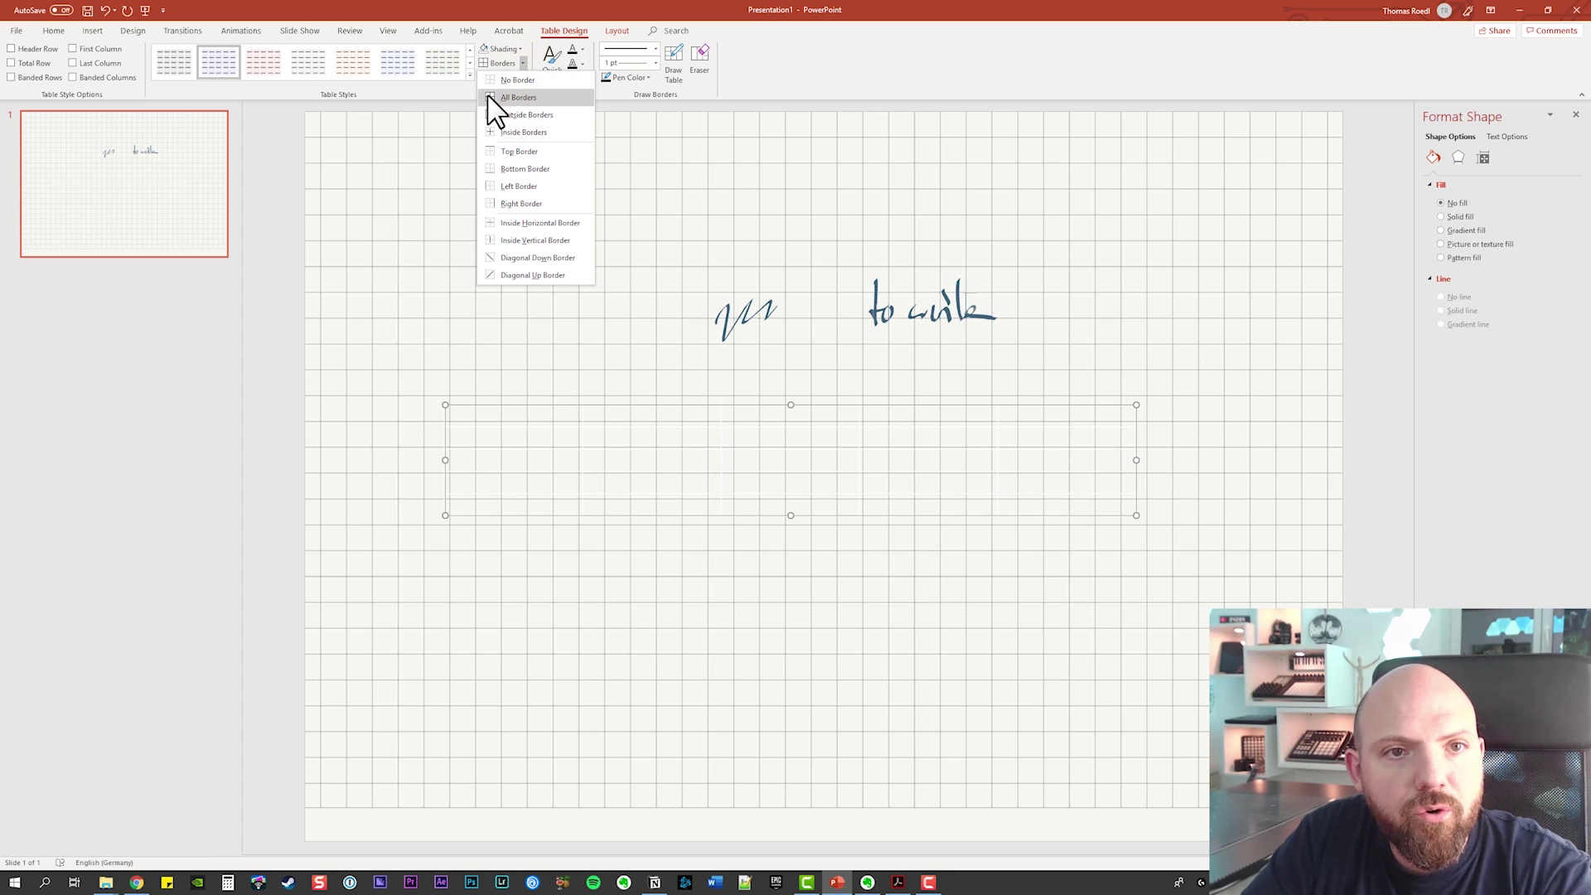
left_click(539, 97)
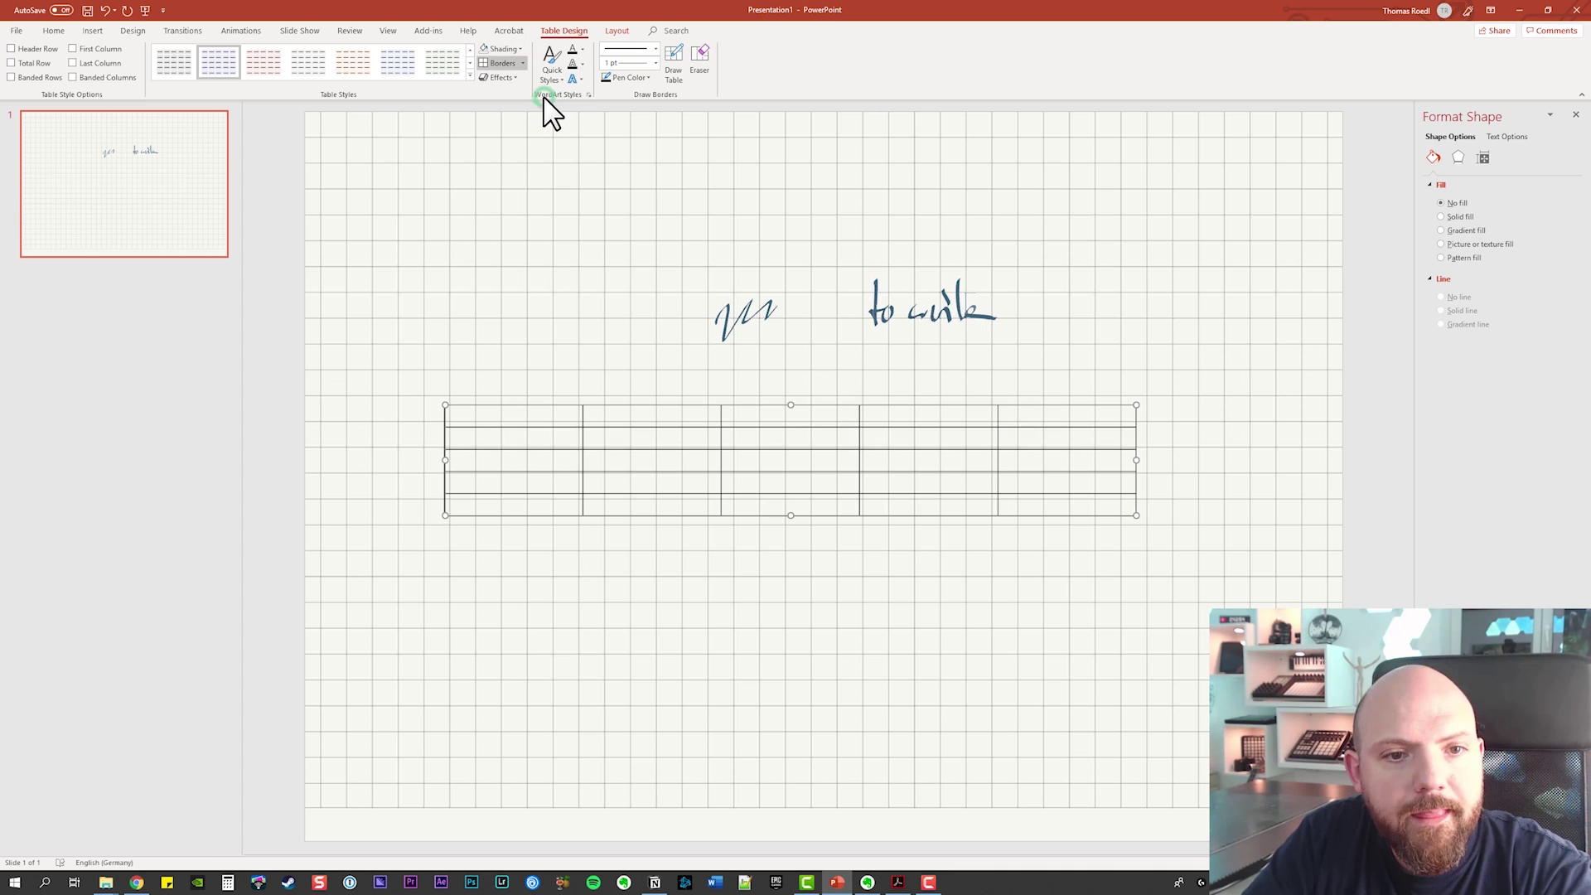
left_click(611, 361)
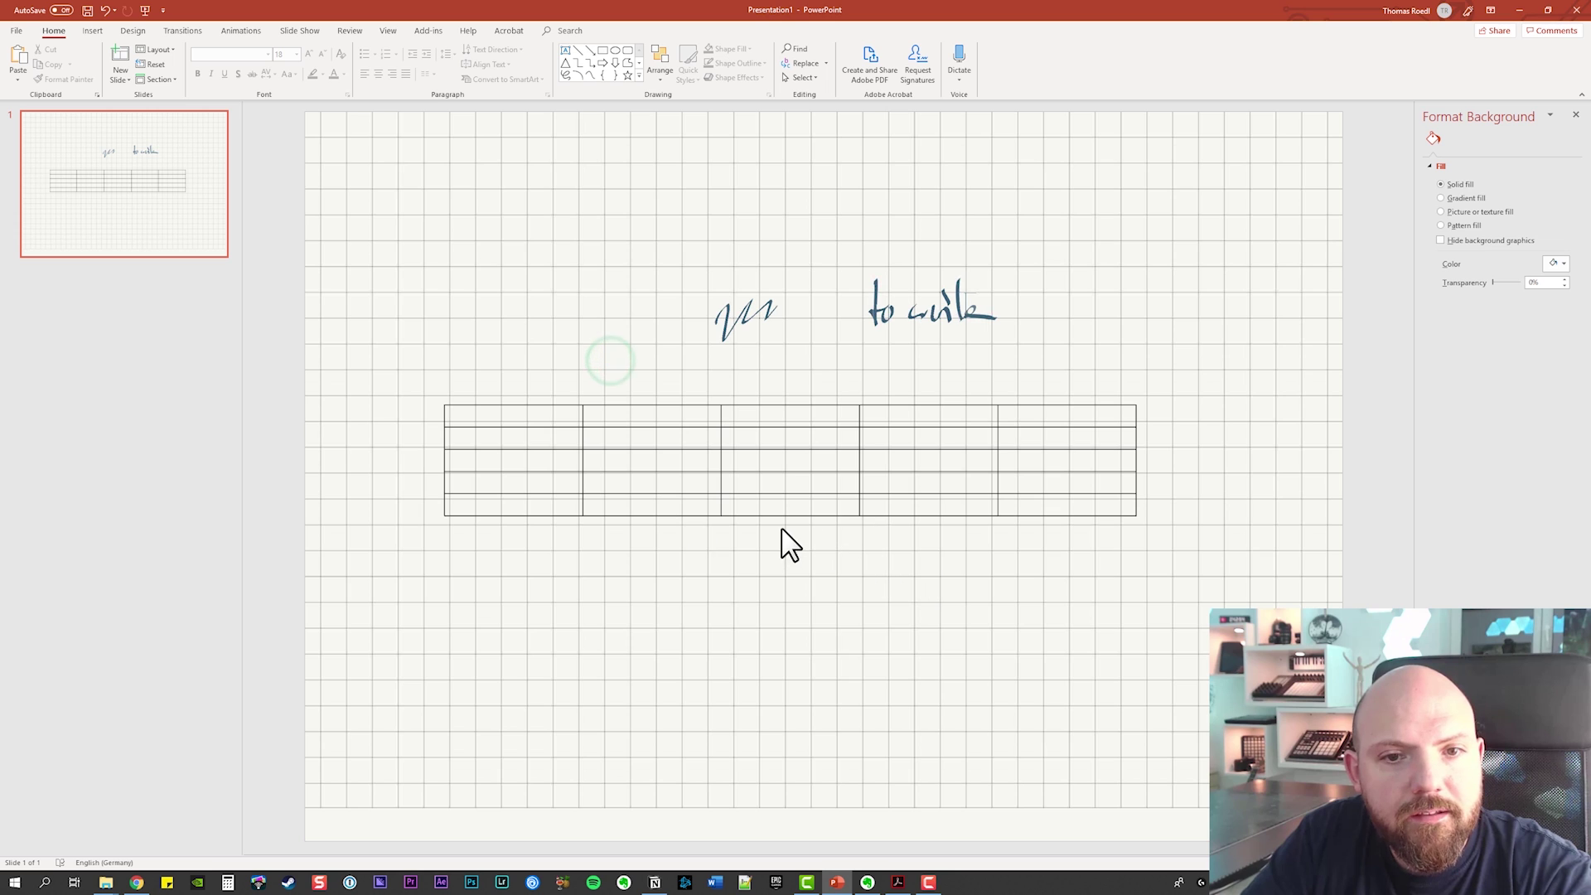
left_click(694, 406)
left_click(700, 385)
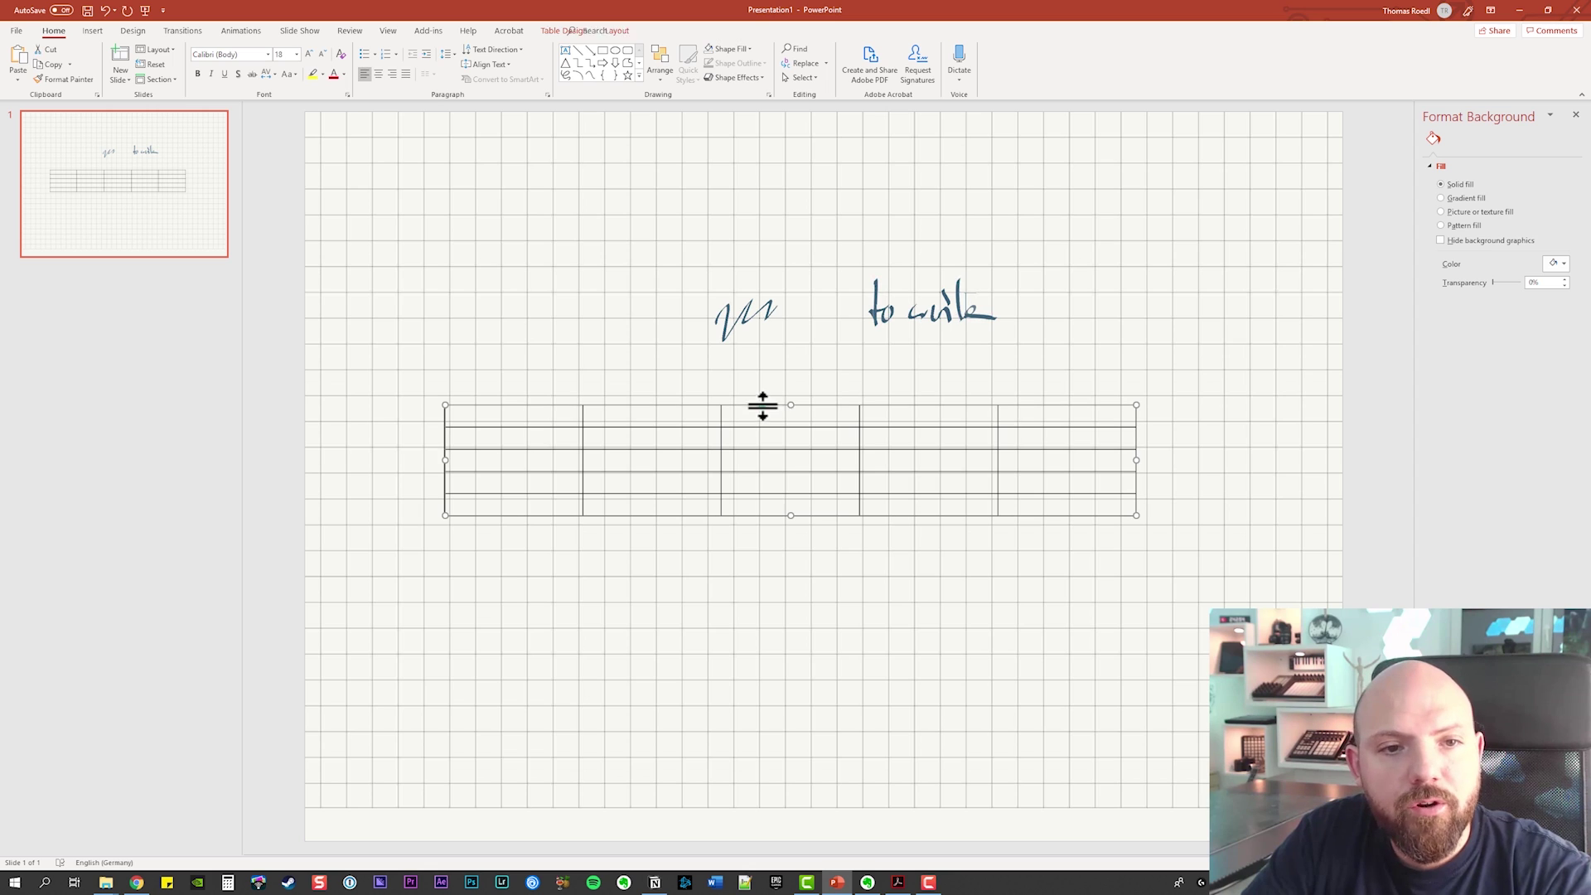
left_click_drag(760, 405, 813, 408)
left_click(833, 378)
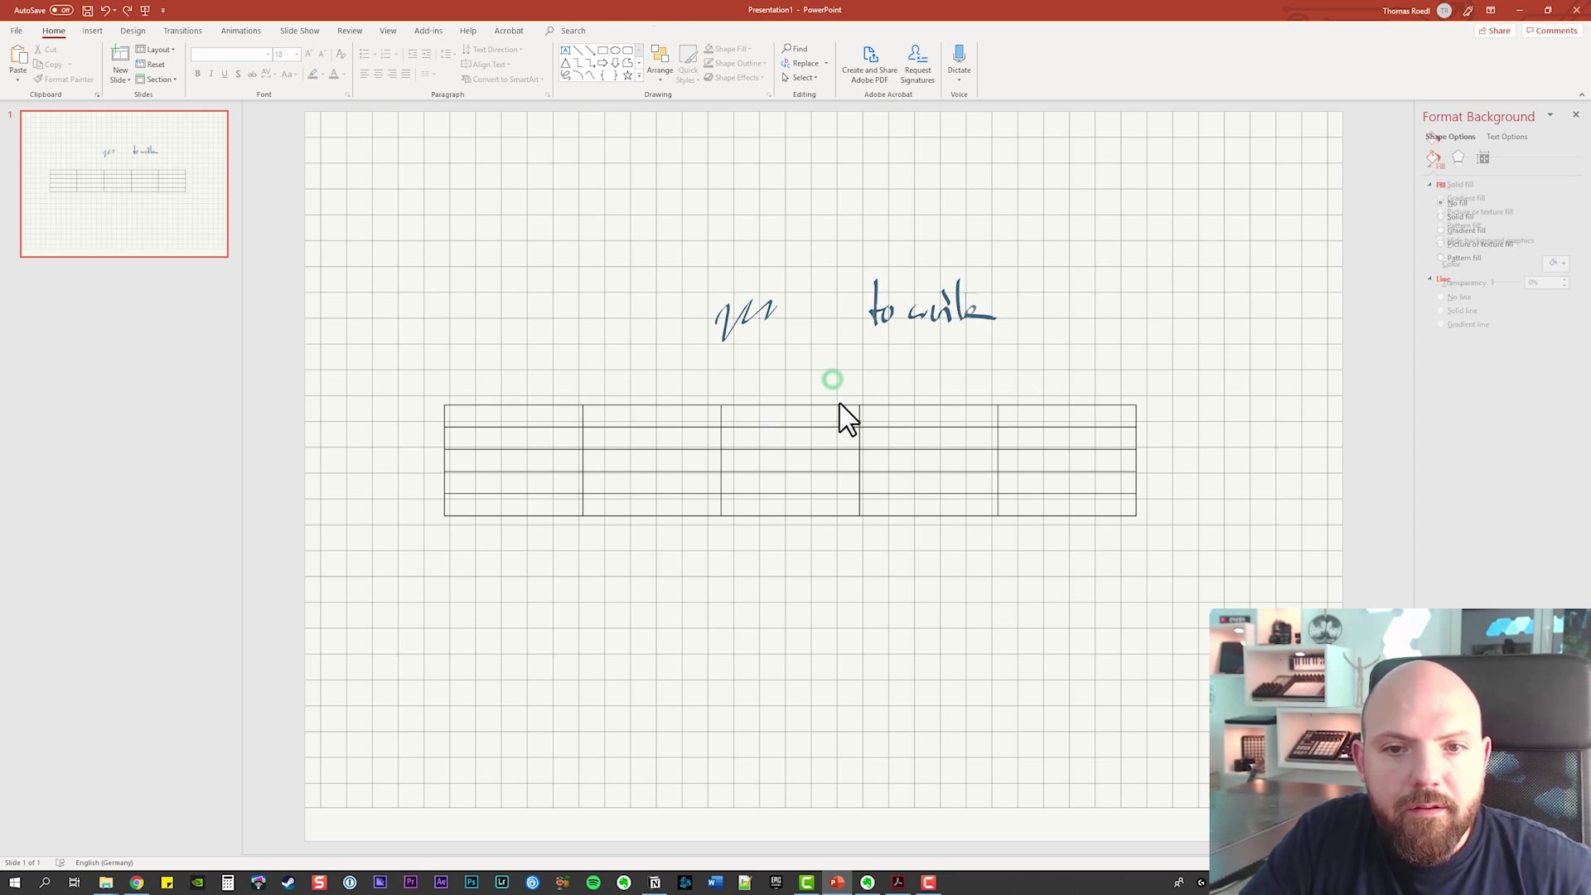
Move the table to the background grid's upper-left corner and resize it so each cell covers one grid square
left_click(535, 406)
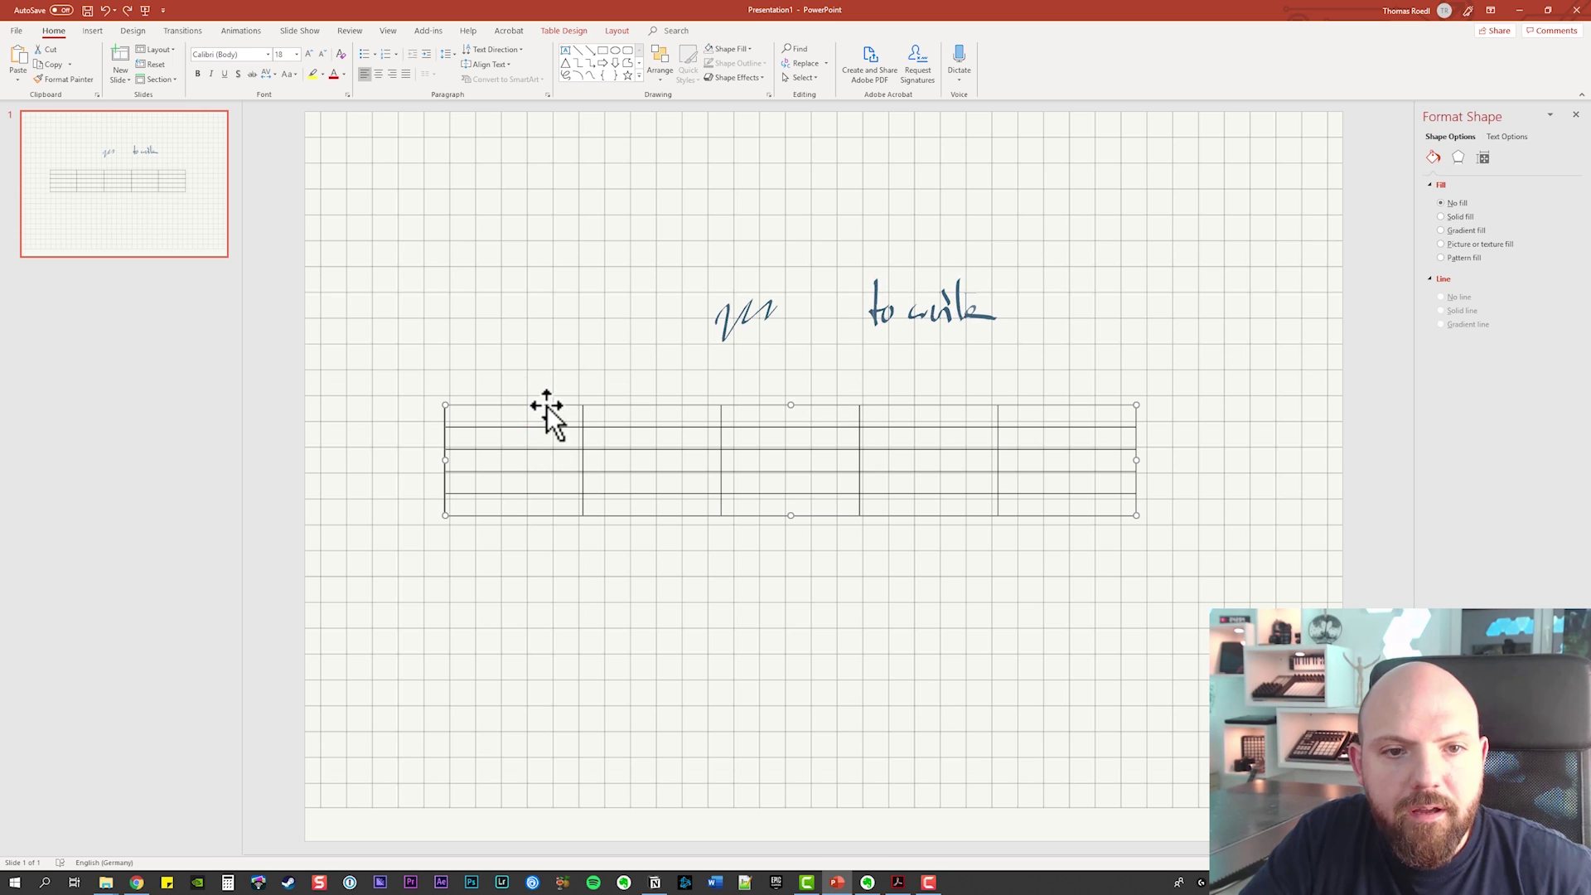
left_click_drag(546, 405, 423, 137)
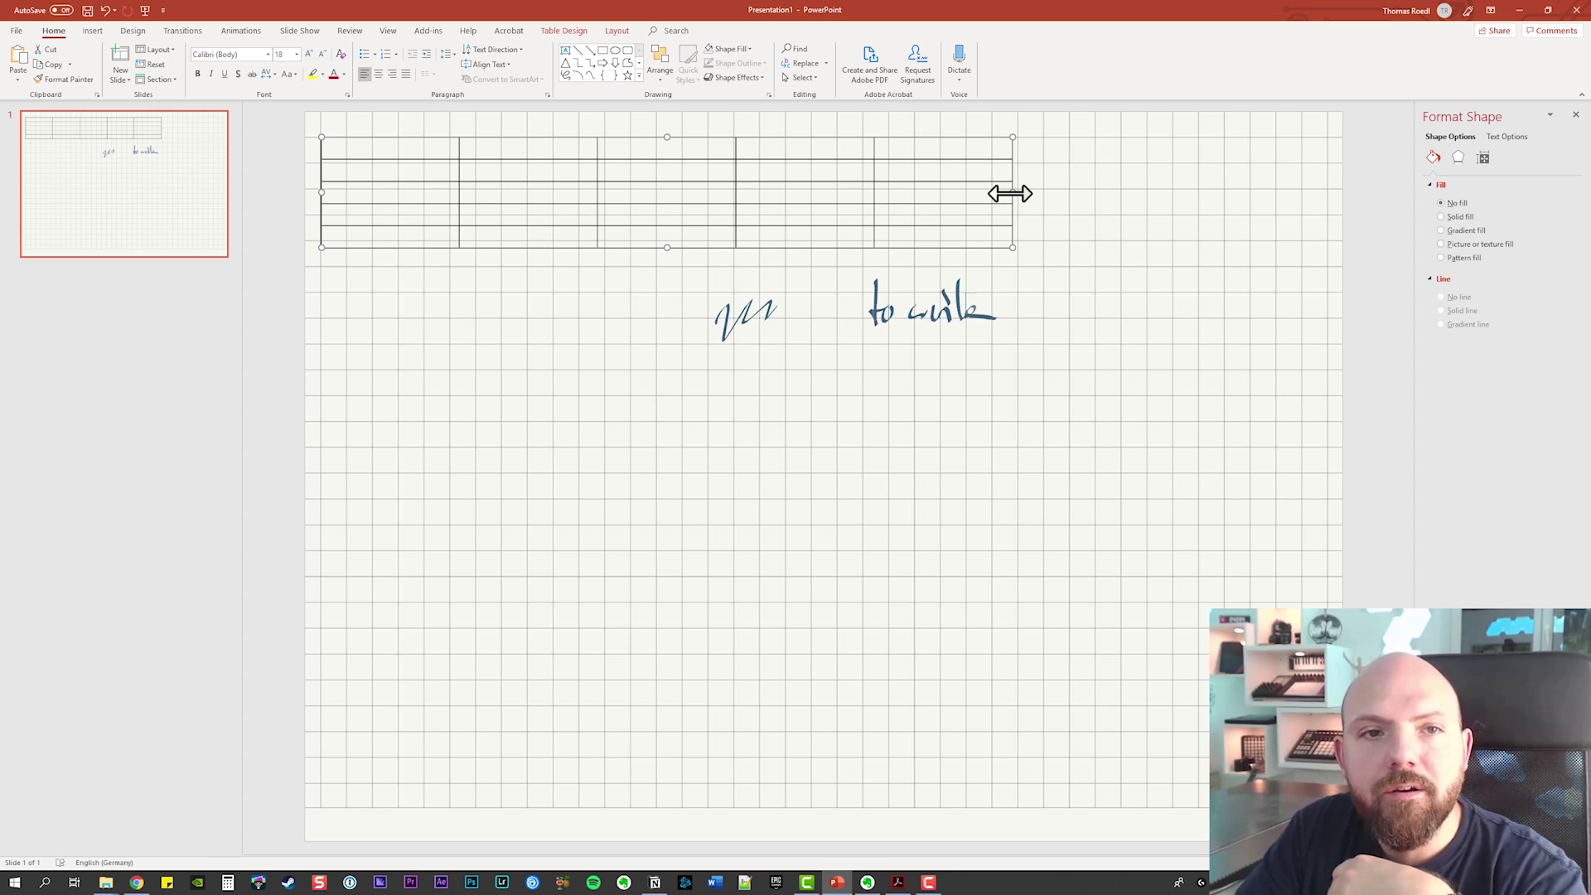
left_click_drag(1009, 193, 450, 174)
mouse_move(386, 247)
left_mouse_down()
mouse_move(384, 149)
mouse_move(389, 267)
left_mouse_up()
left_click(568, 316)
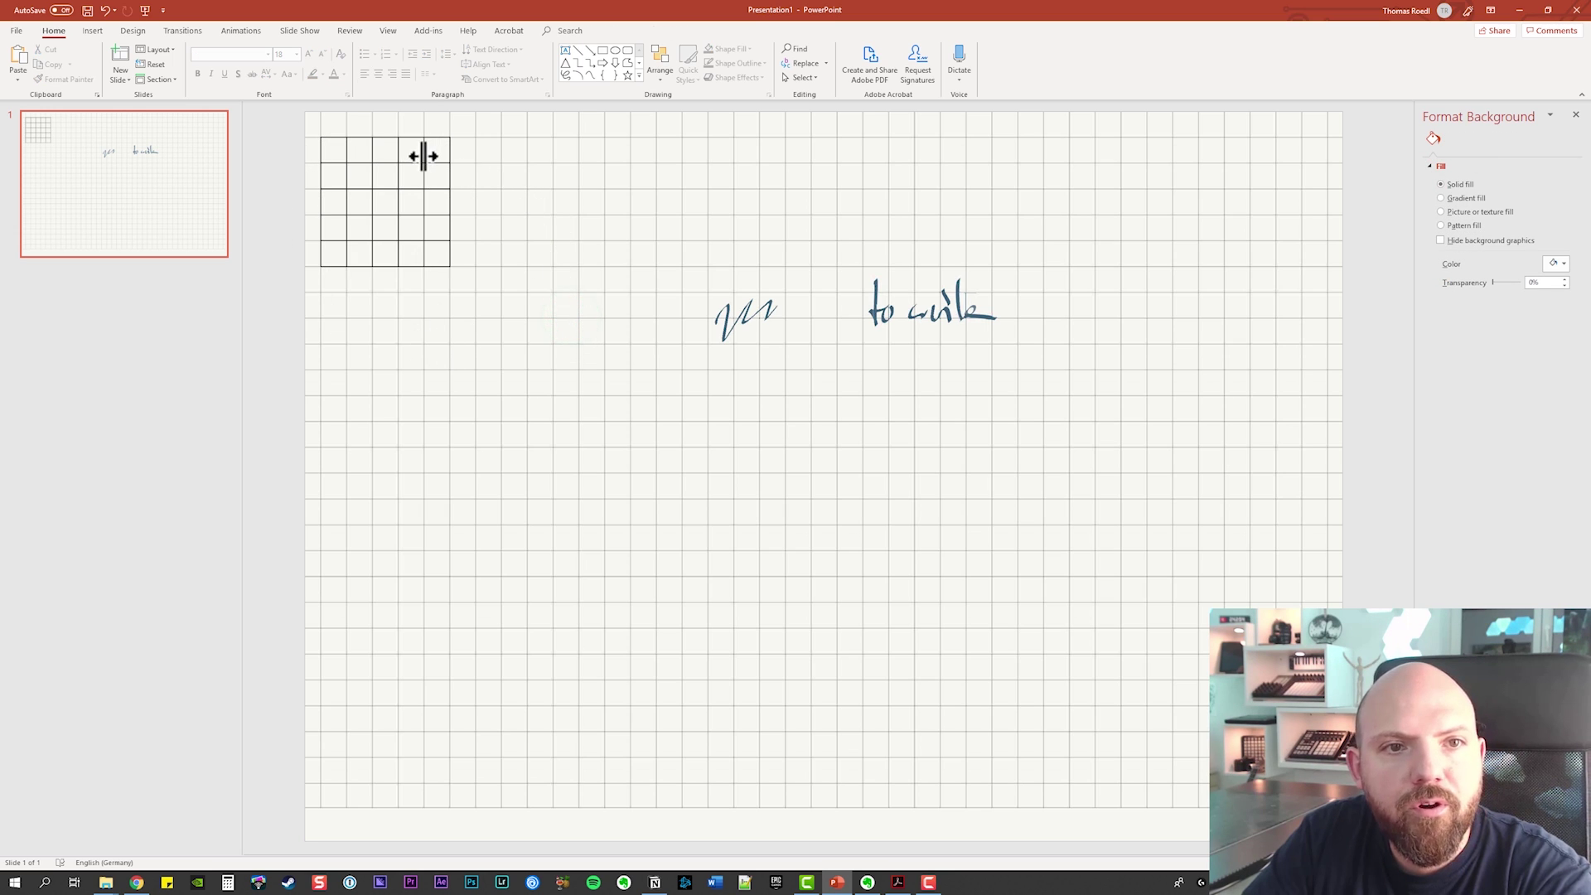
Select all five table rows and insert five more rows below them
left_click(319, 166)
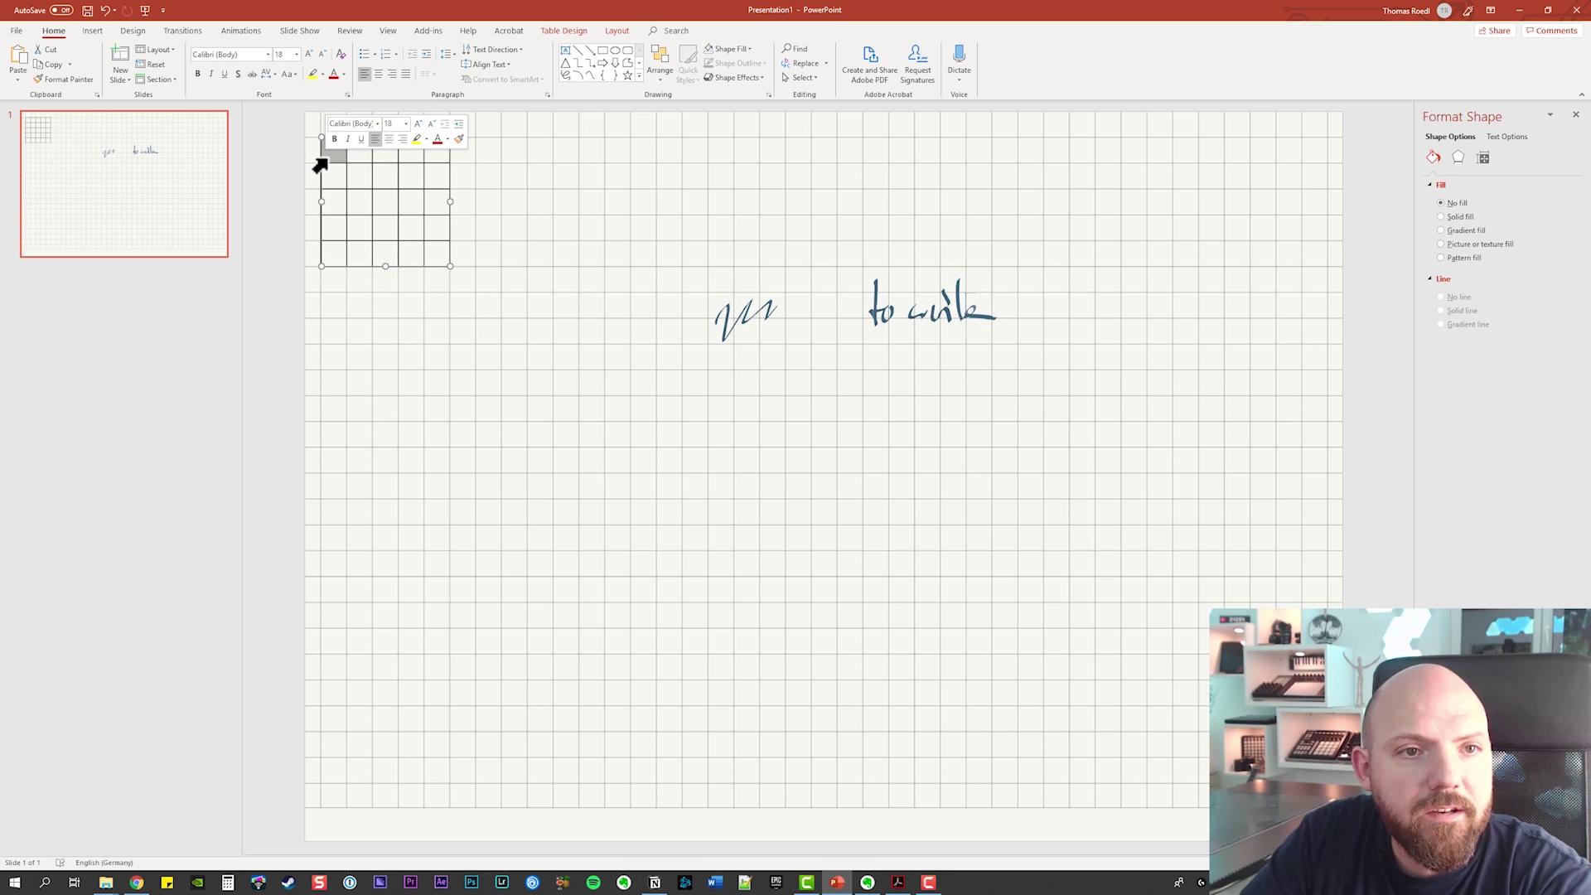
left_click_drag(326, 162, 431, 268)
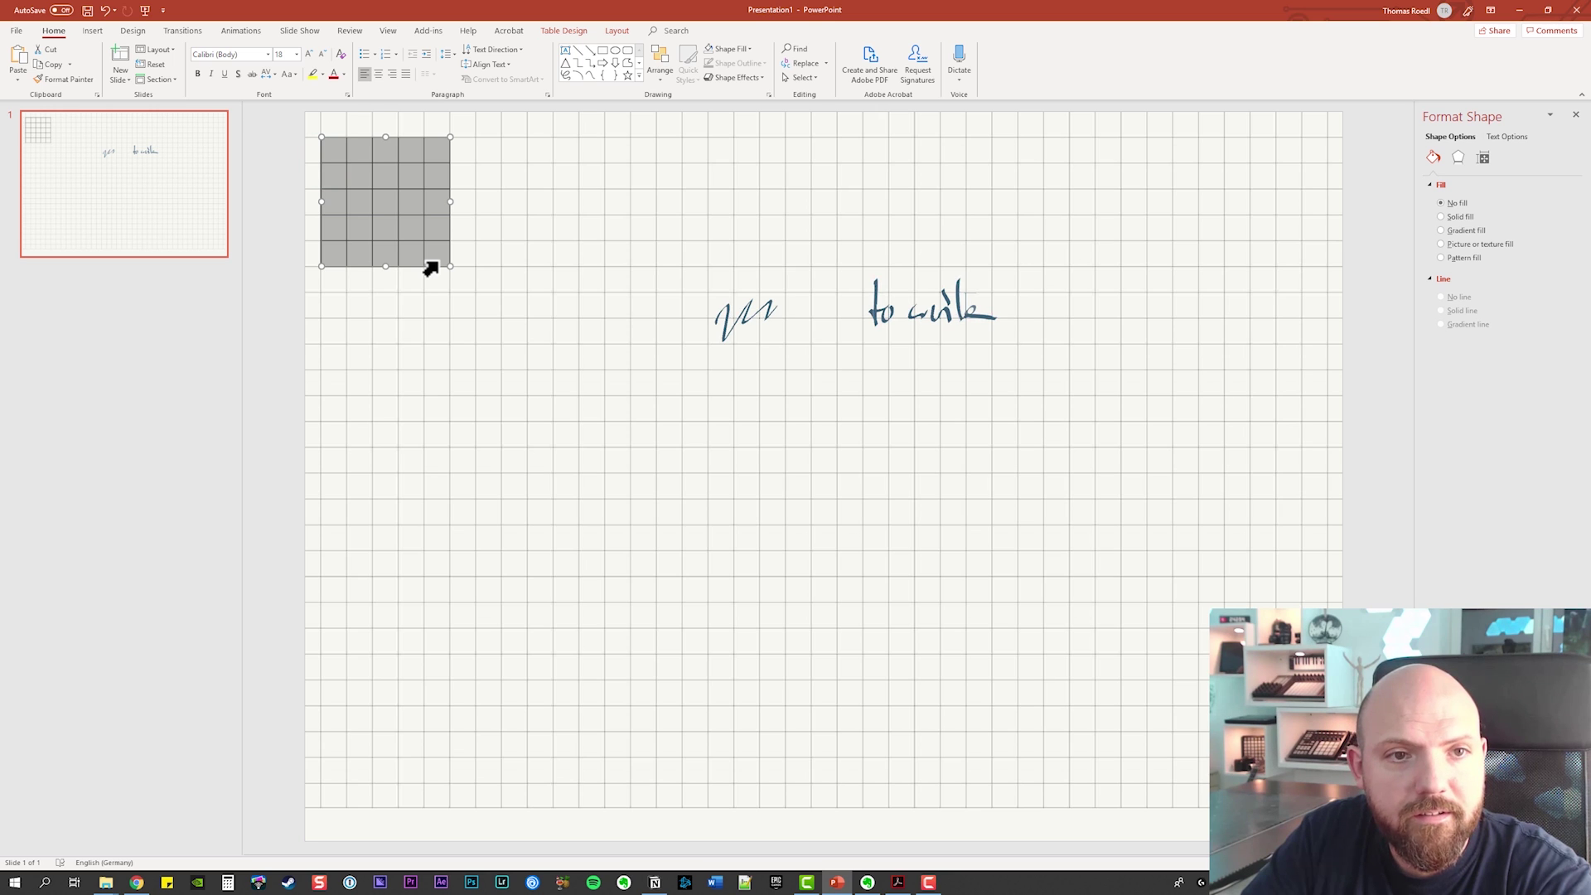
right_click(412, 176)
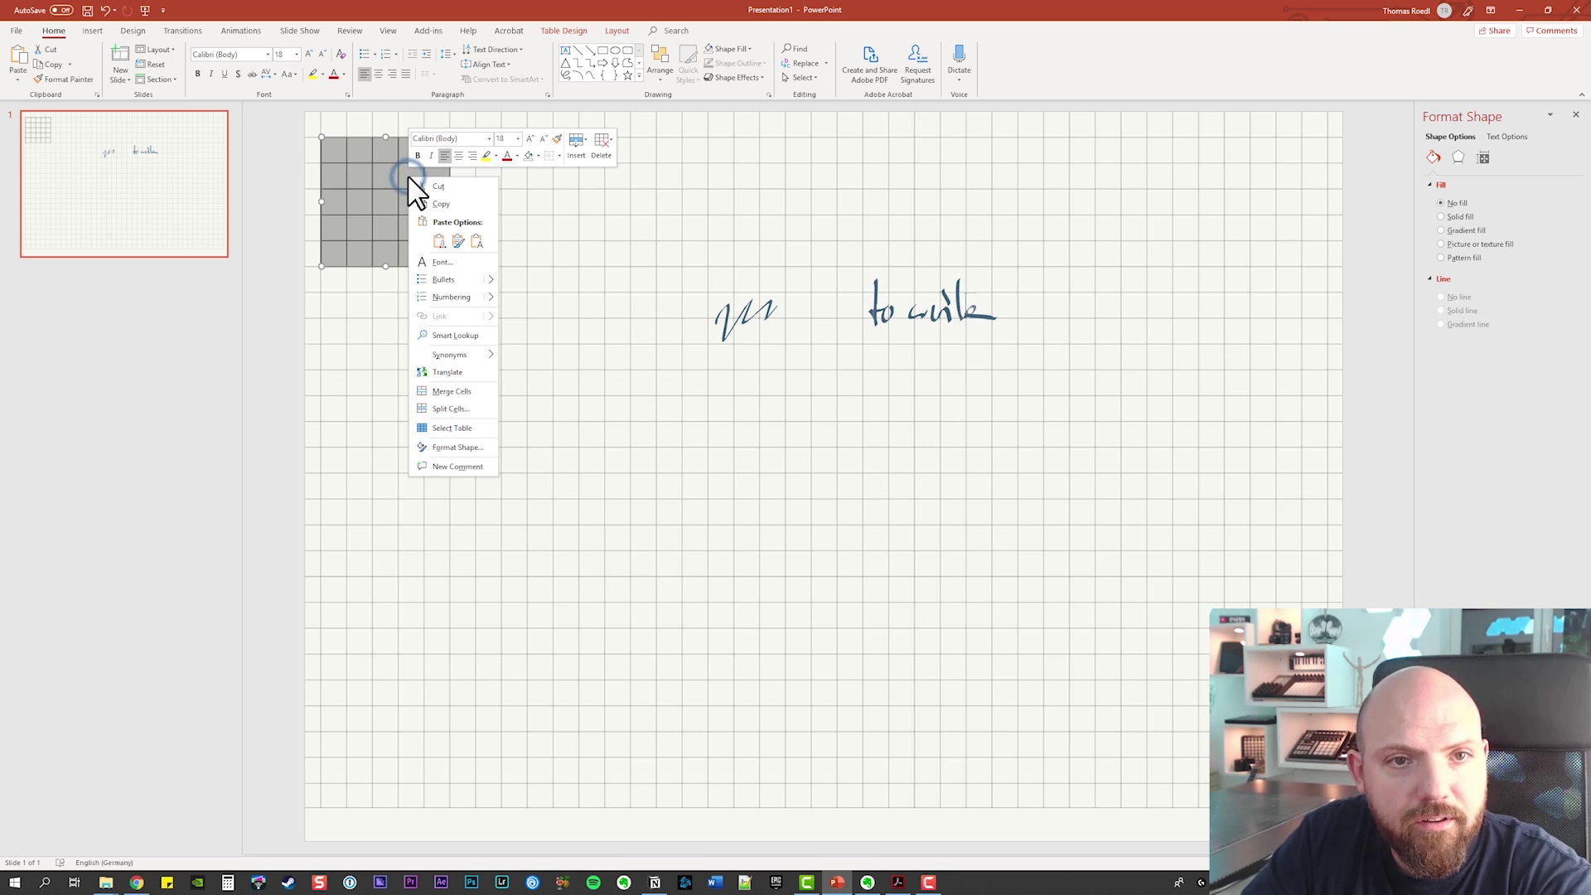
left_click(584, 146)
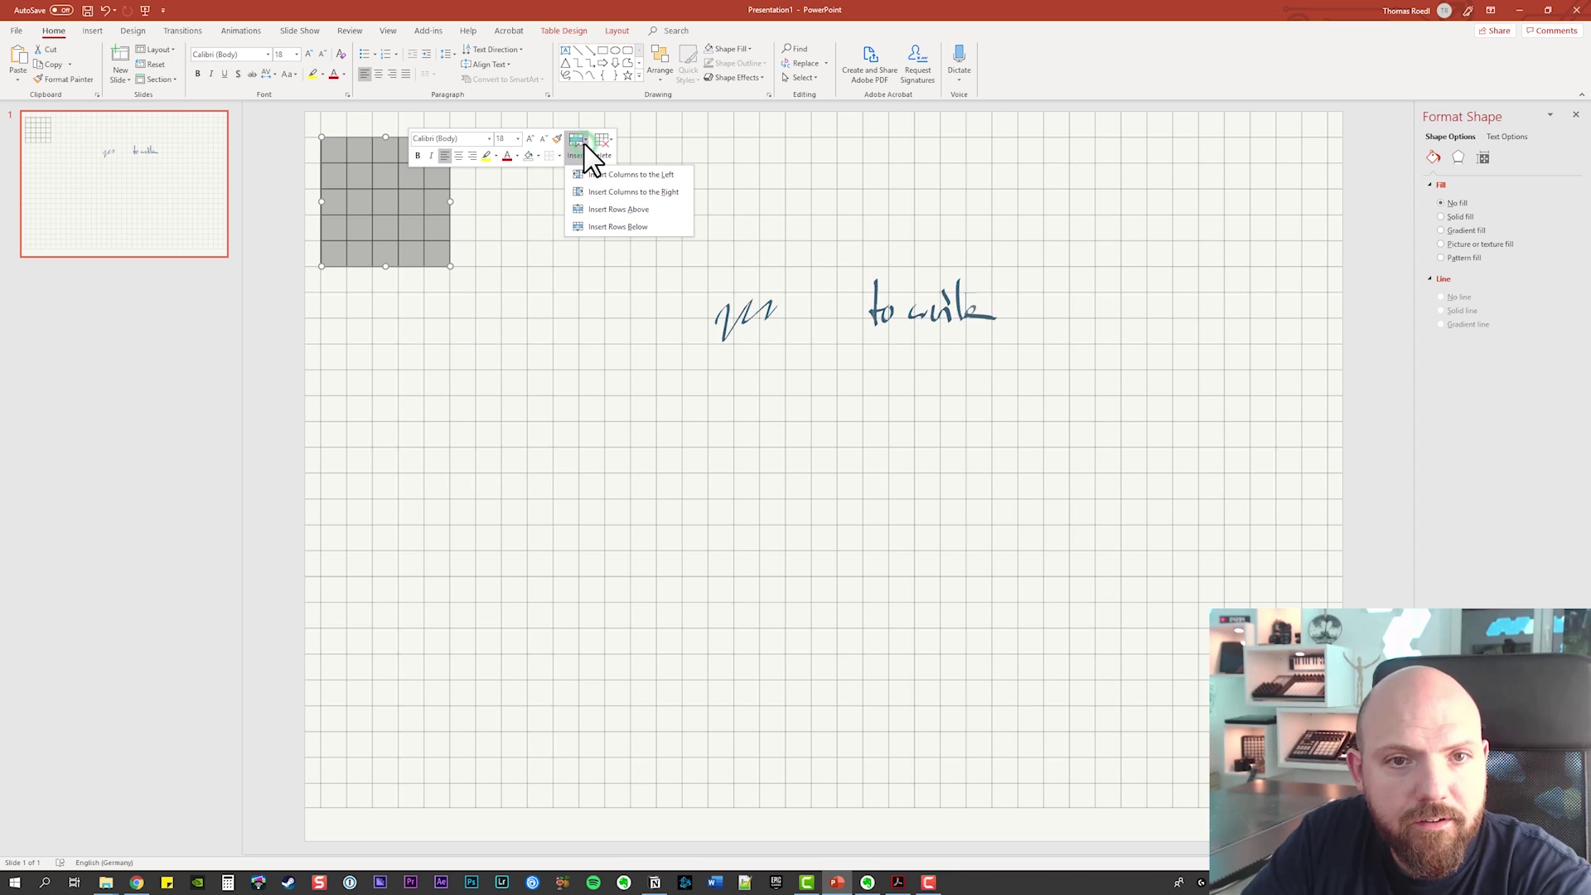
left_click(661, 230)
left_click(588, 323)
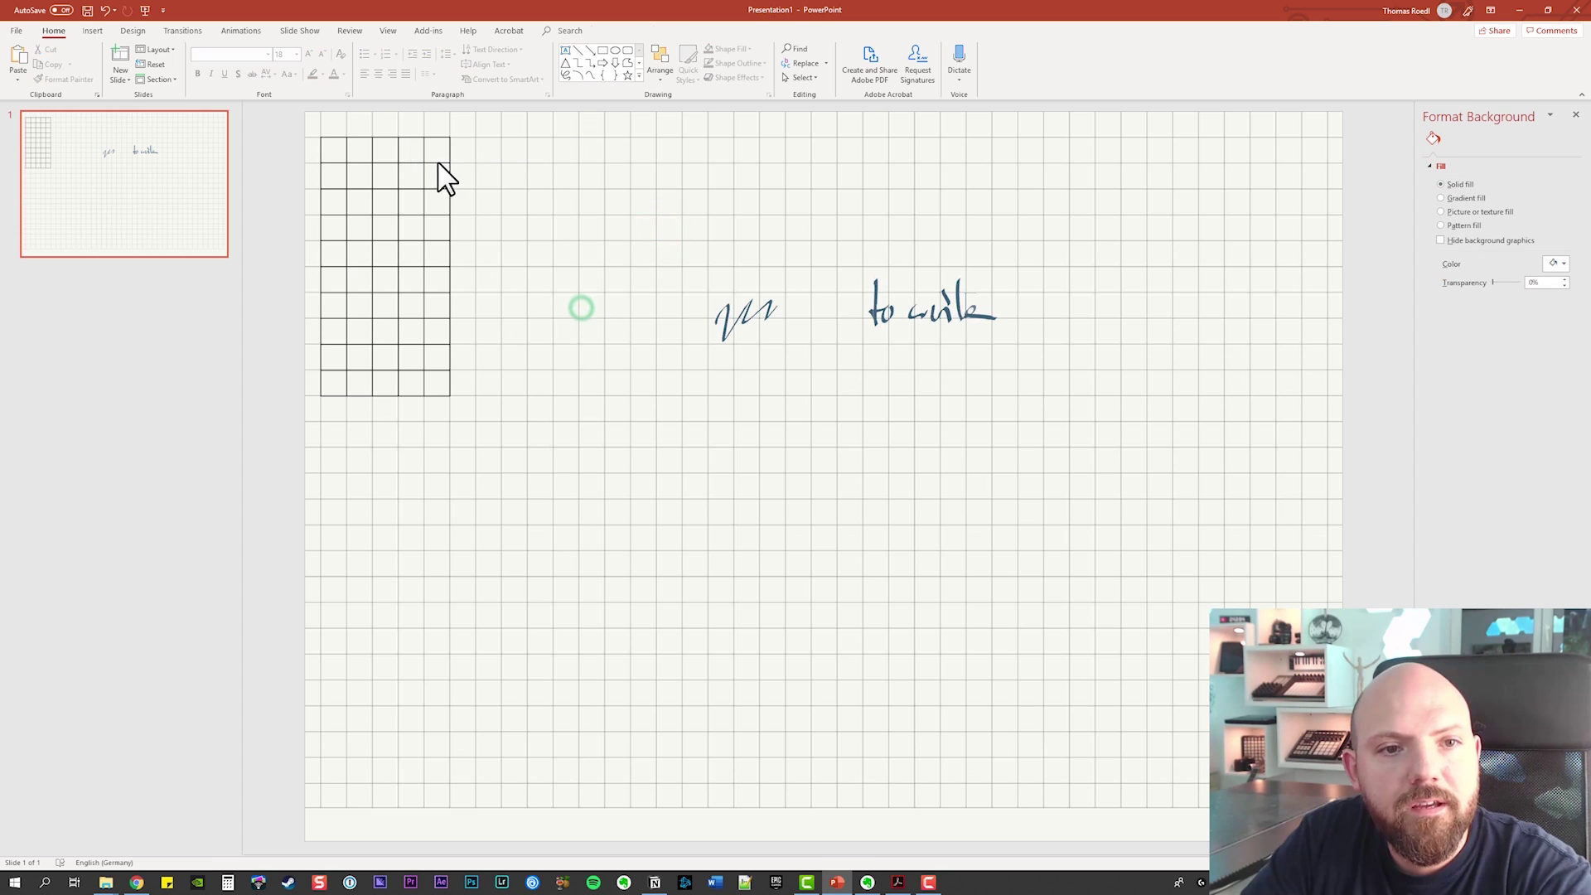
Select all ten table rows and insert ten more rows below them
left_click_drag(320, 162, 435, 383)
right_click(444, 378)
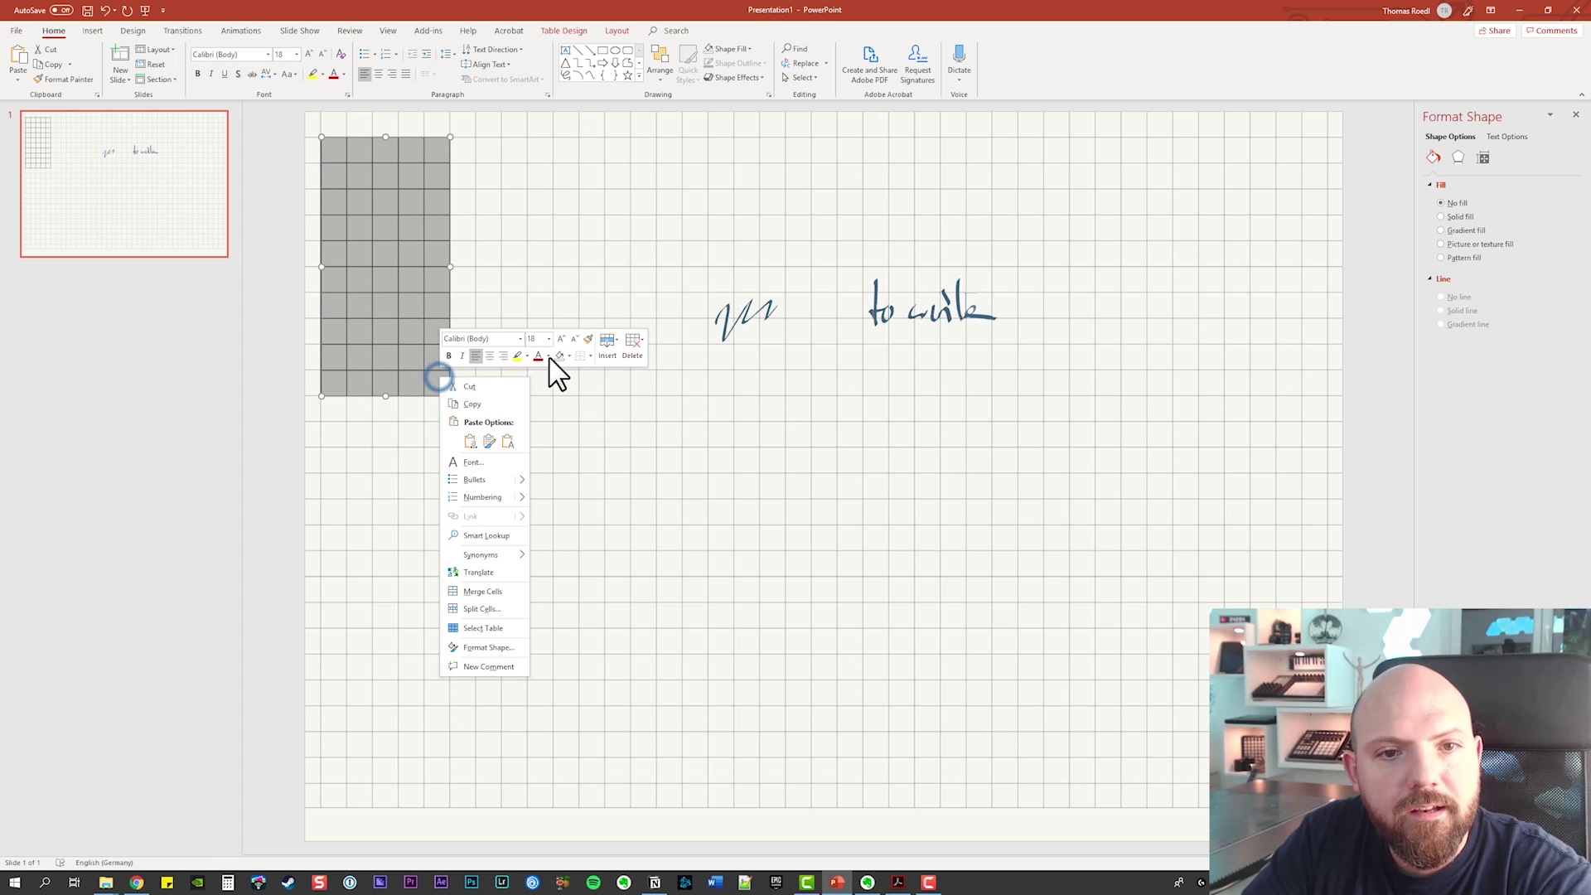
left_click(608, 344)
left_click(697, 429)
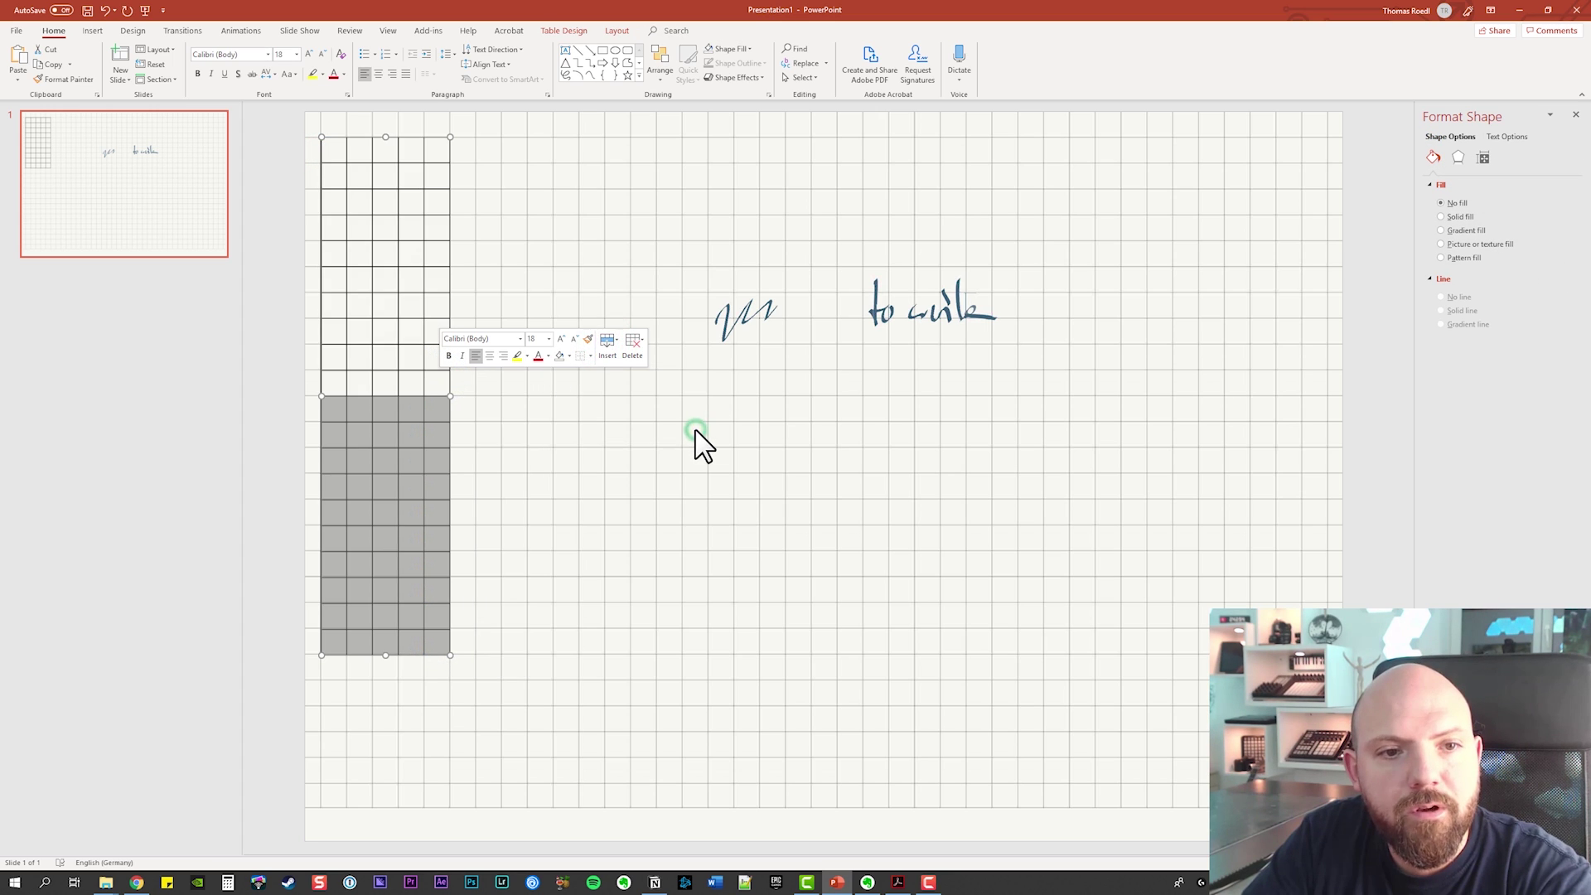
left_click(694, 441)
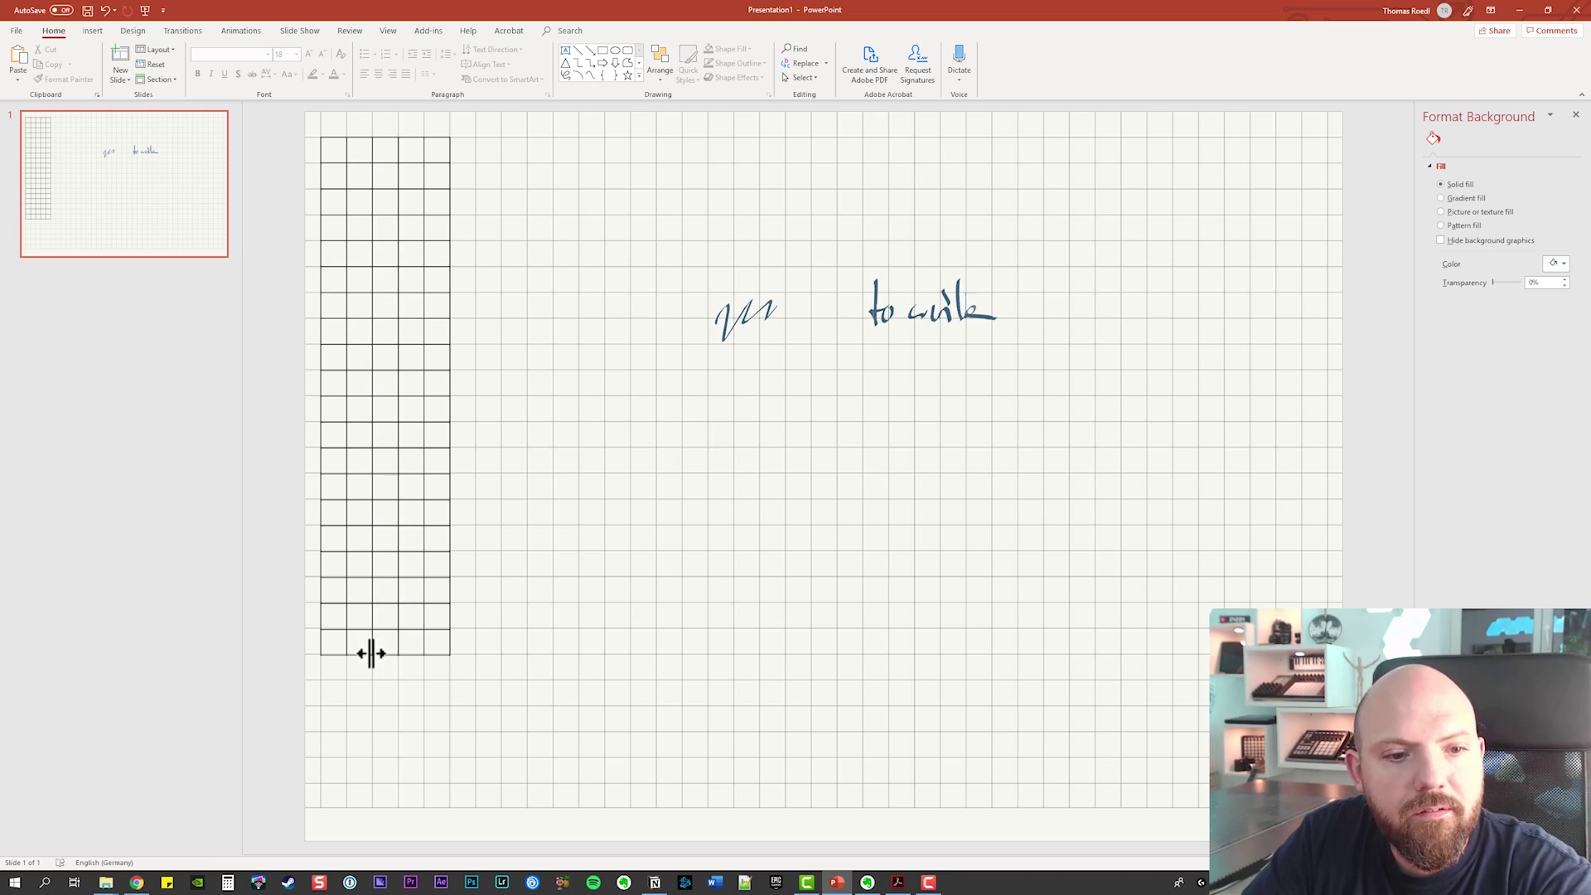
Select the last six table rows and insert six more rows below, extending the table to the grid's lower edge
left_click_drag(323, 547, 423, 646)
left_click(531, 668)
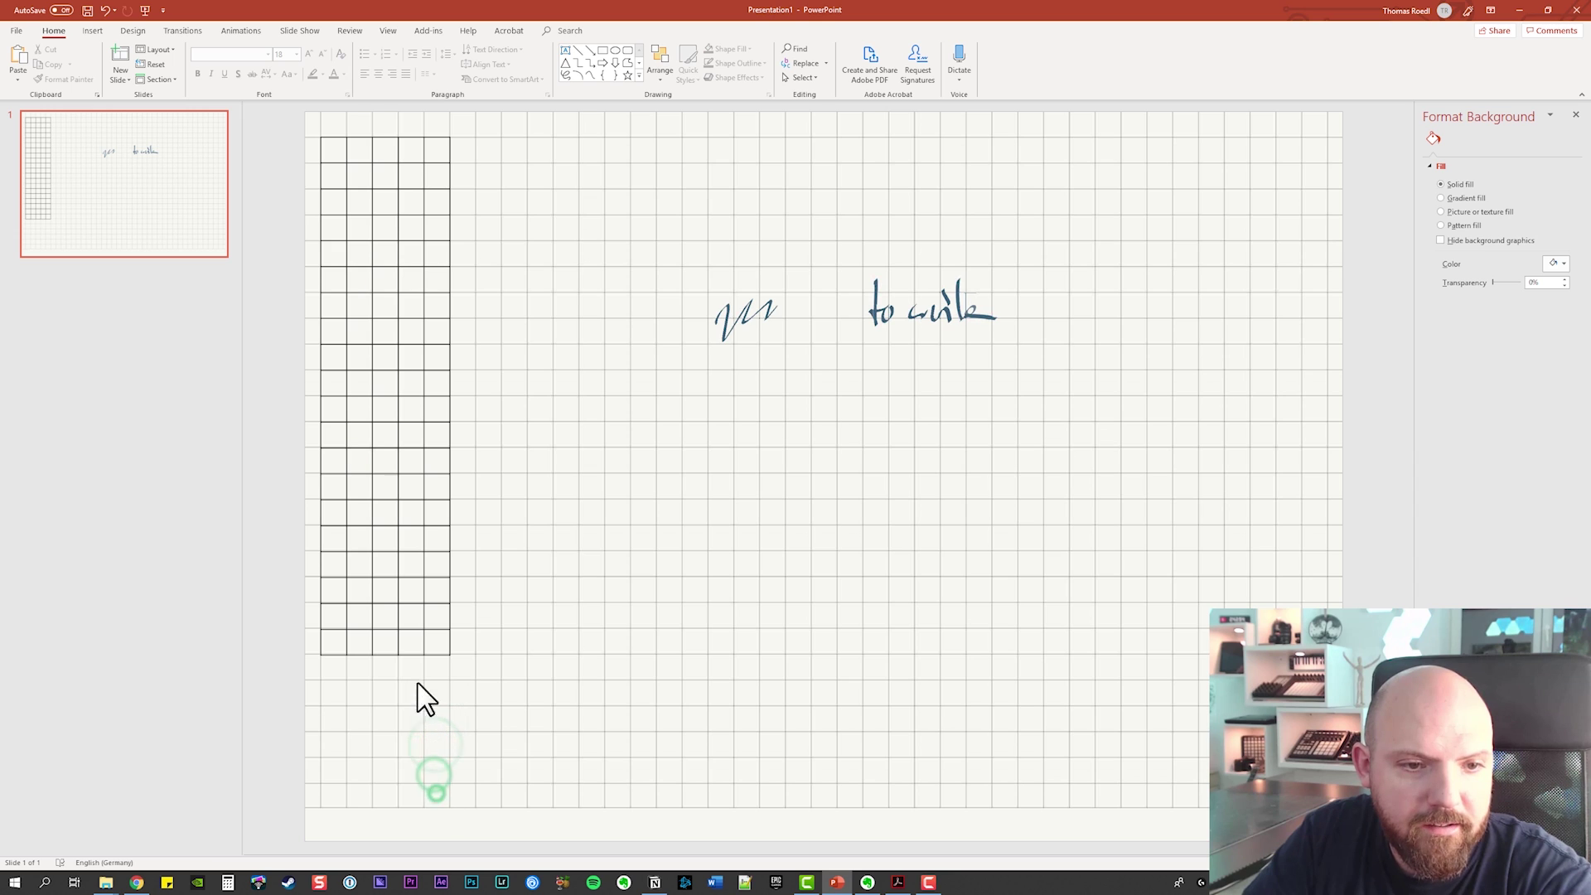
left_click_drag(319, 653, 427, 522)
right_click(438, 512)
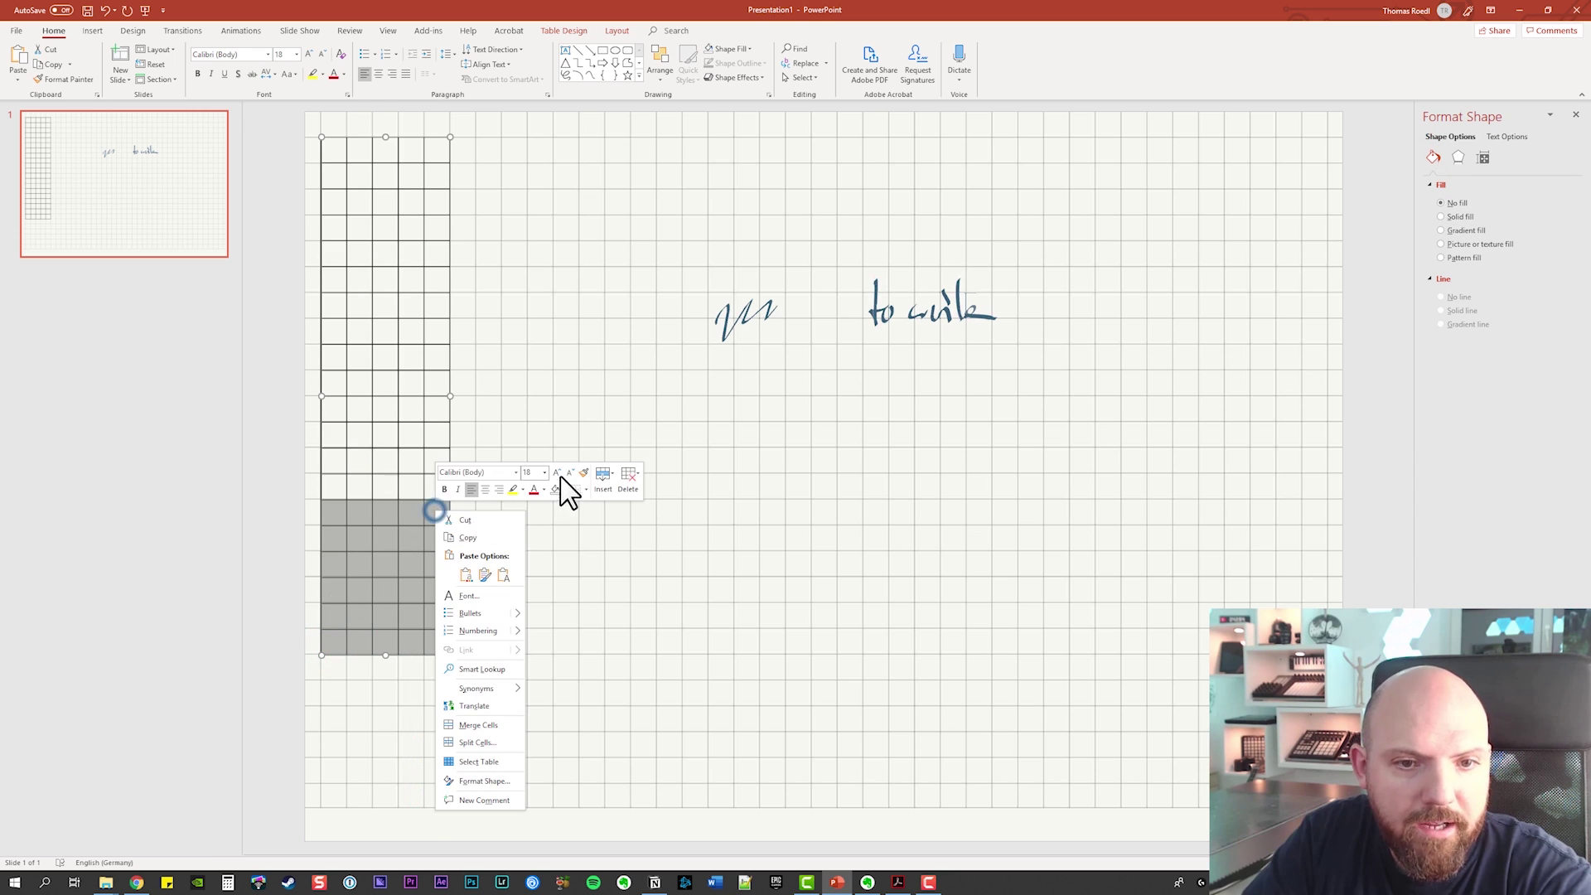
left_click(603, 479)
left_click(697, 559)
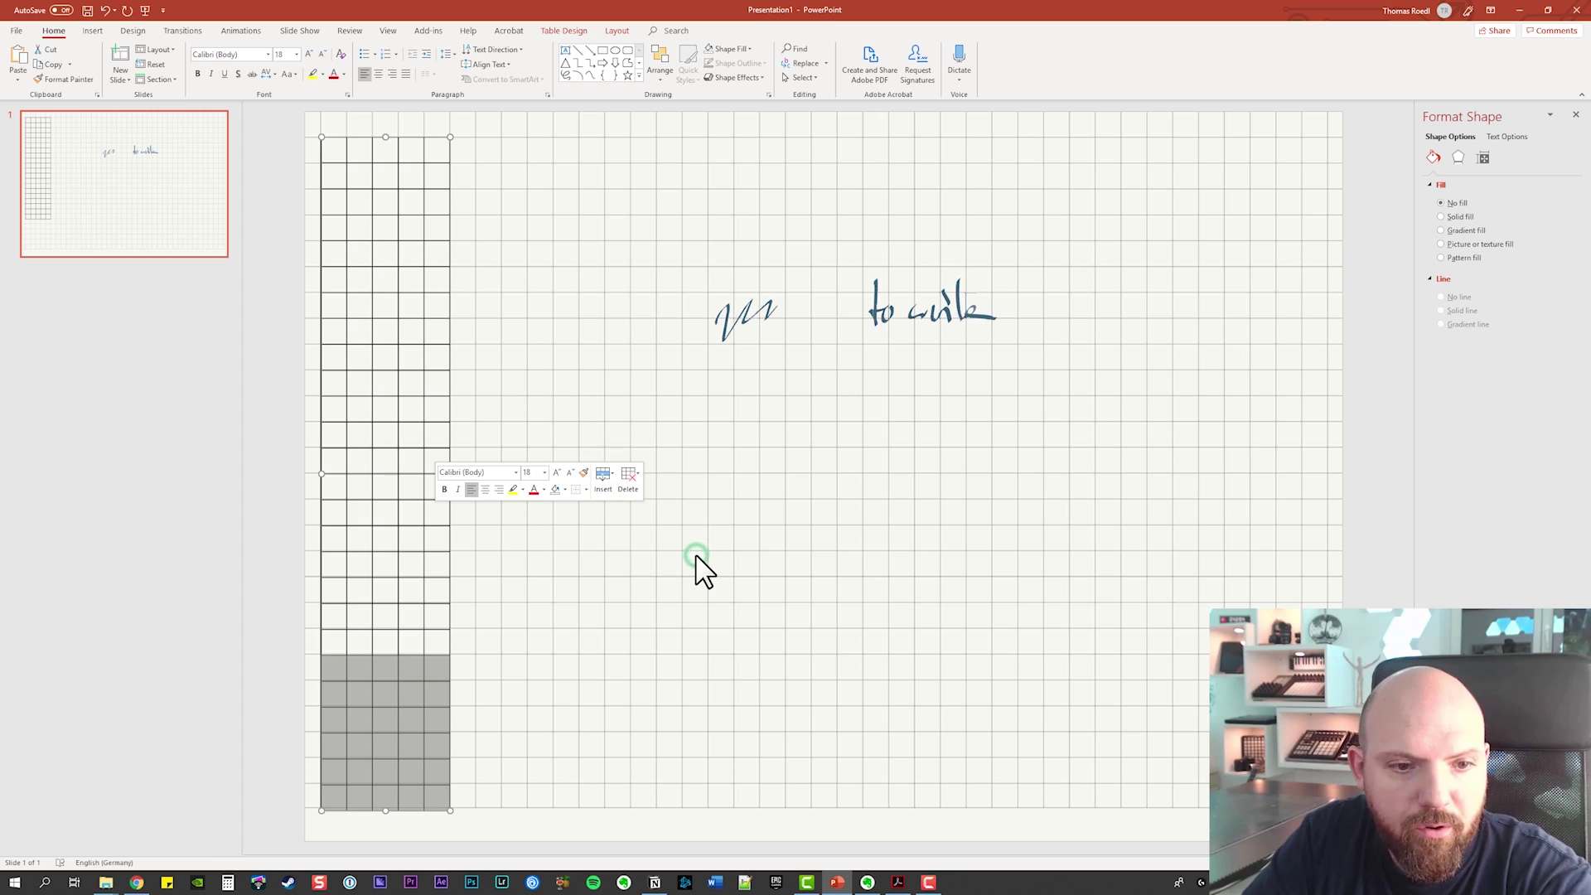
left_click(666, 640)
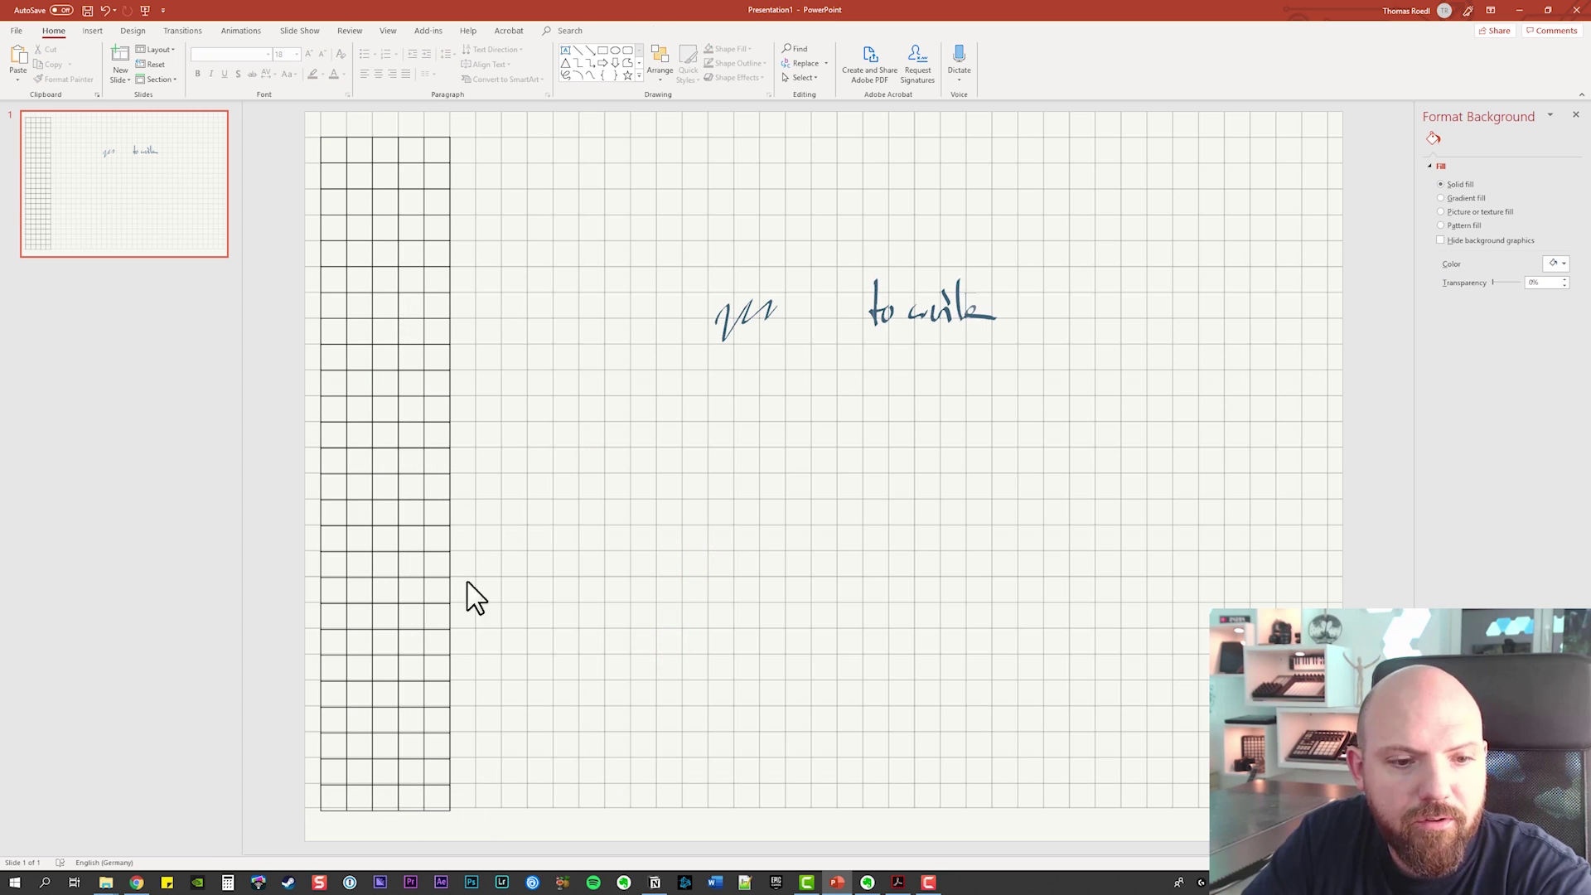
Shrink the table's height slightly so its lower edge lines up with the last grid line of the background
left_click(388, 809)
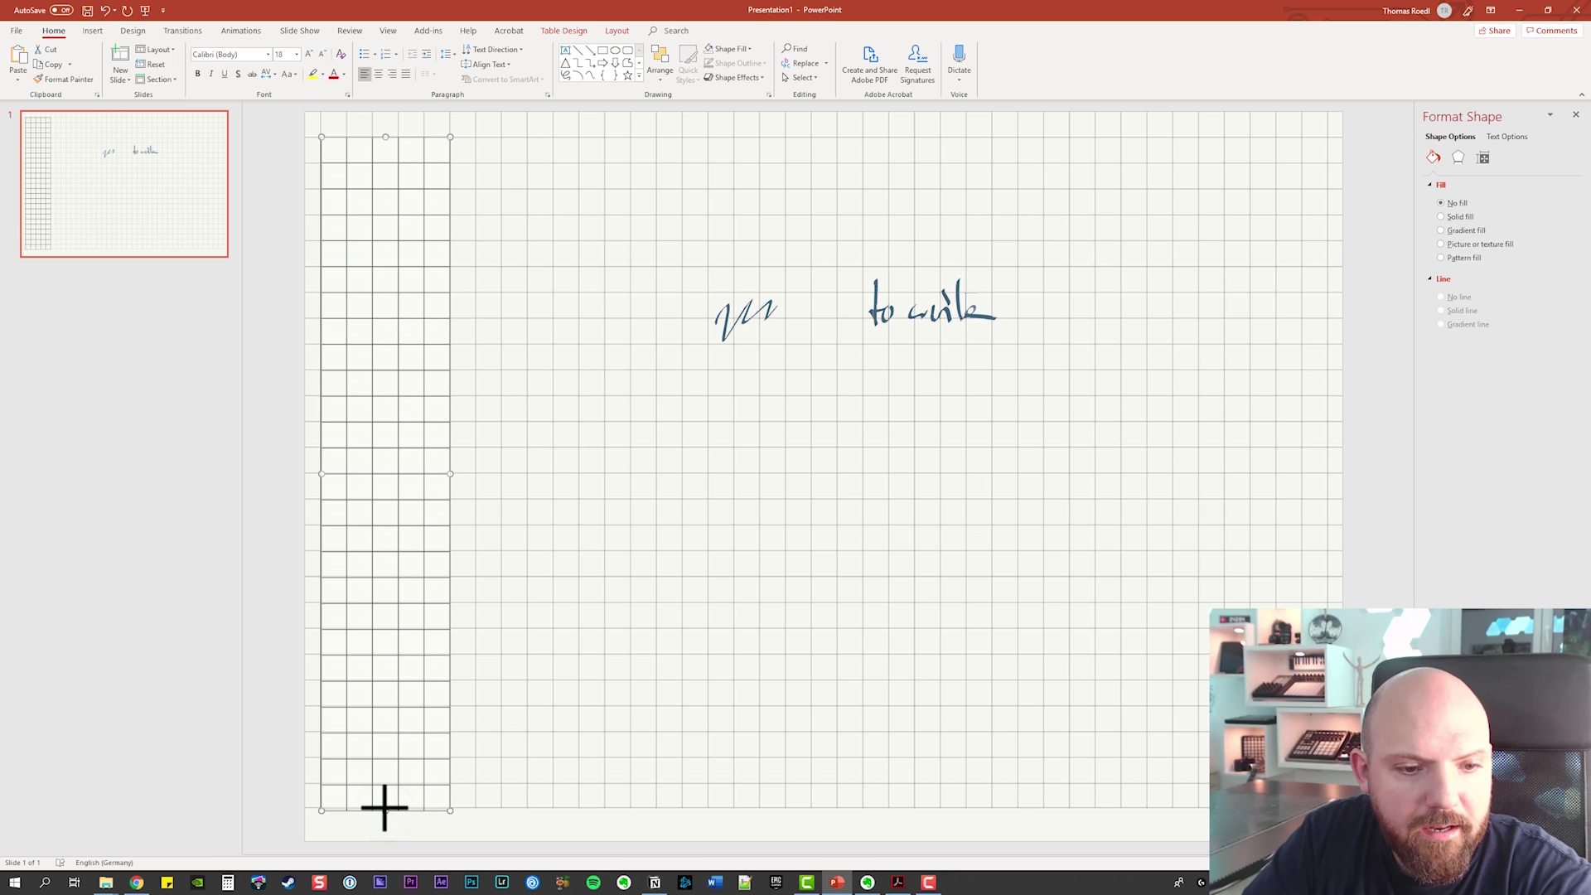
left_click_drag(383, 809, 384, 808)
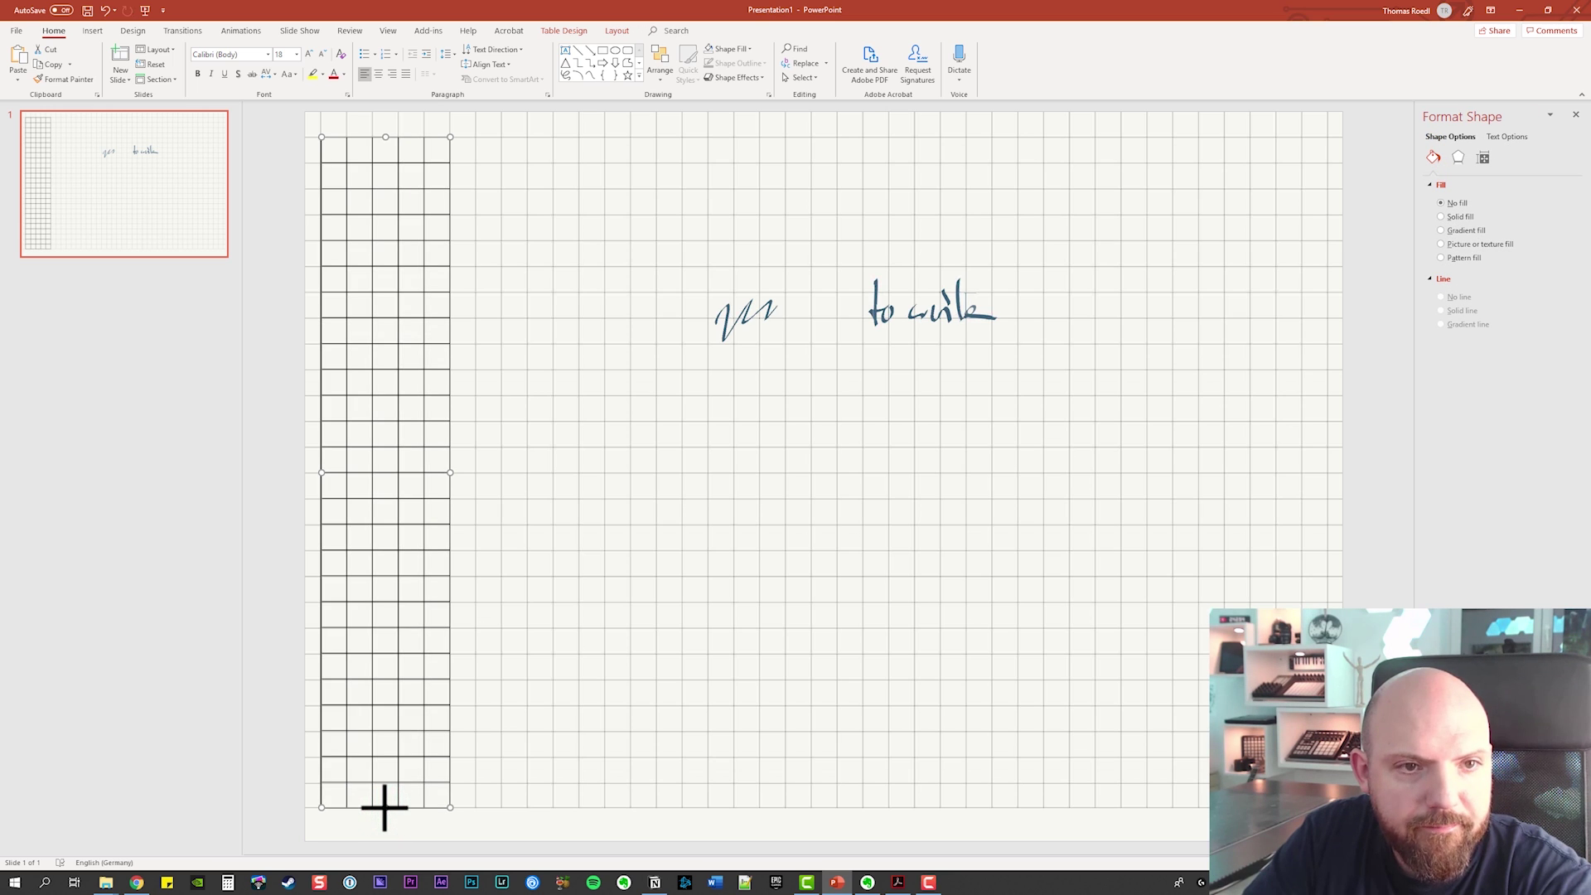
left_click(614, 654)
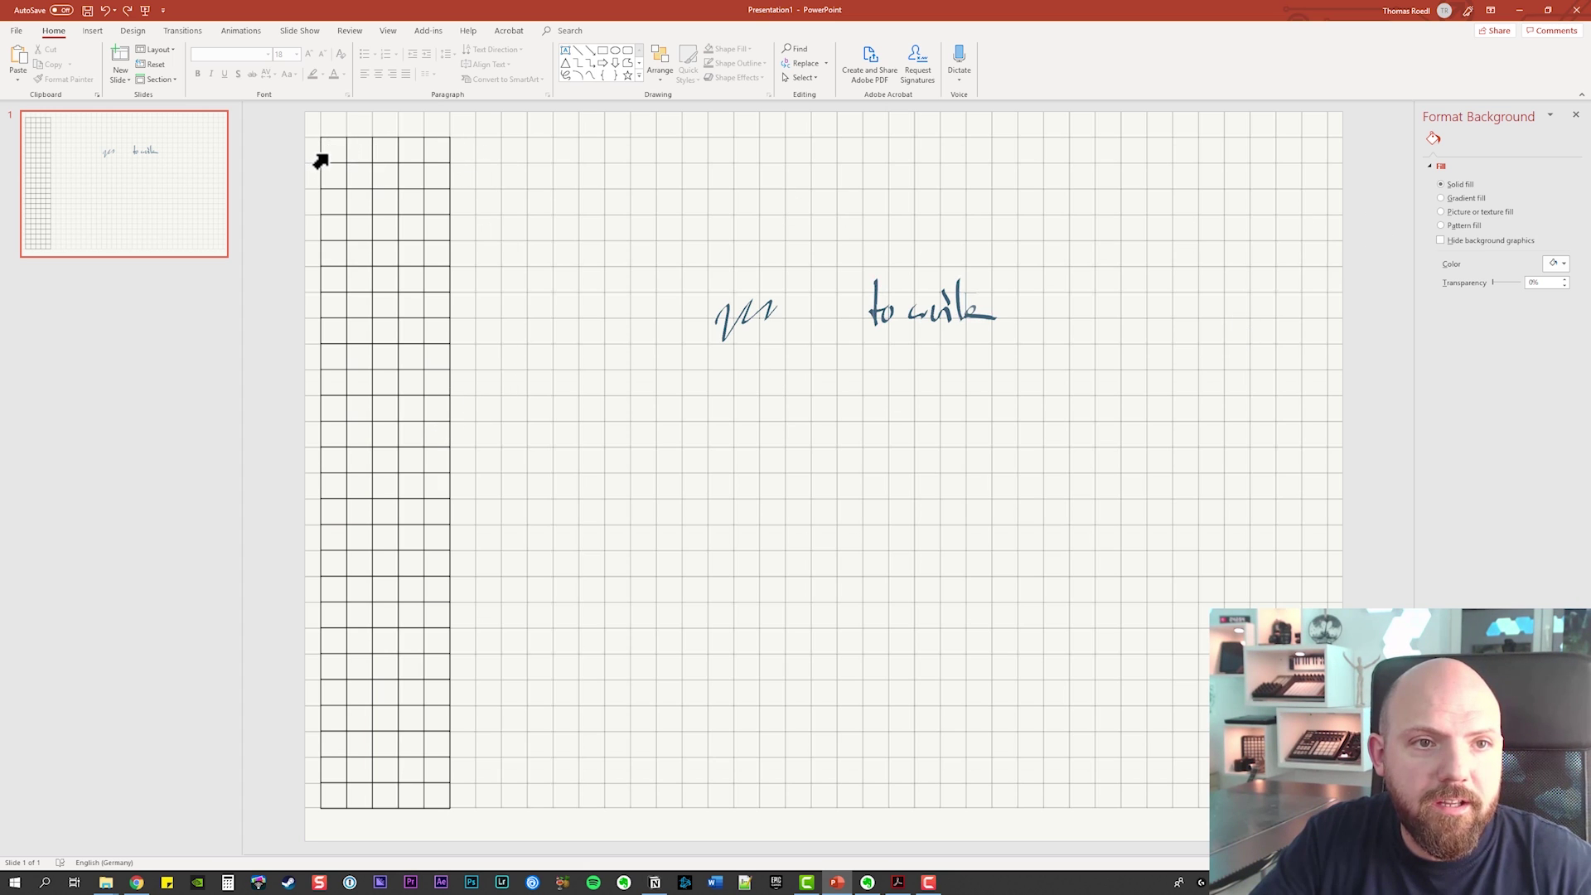
Try to insert five more columns to the right of the five table columns at the current table width
left_click_drag(320, 161, 440, 792)
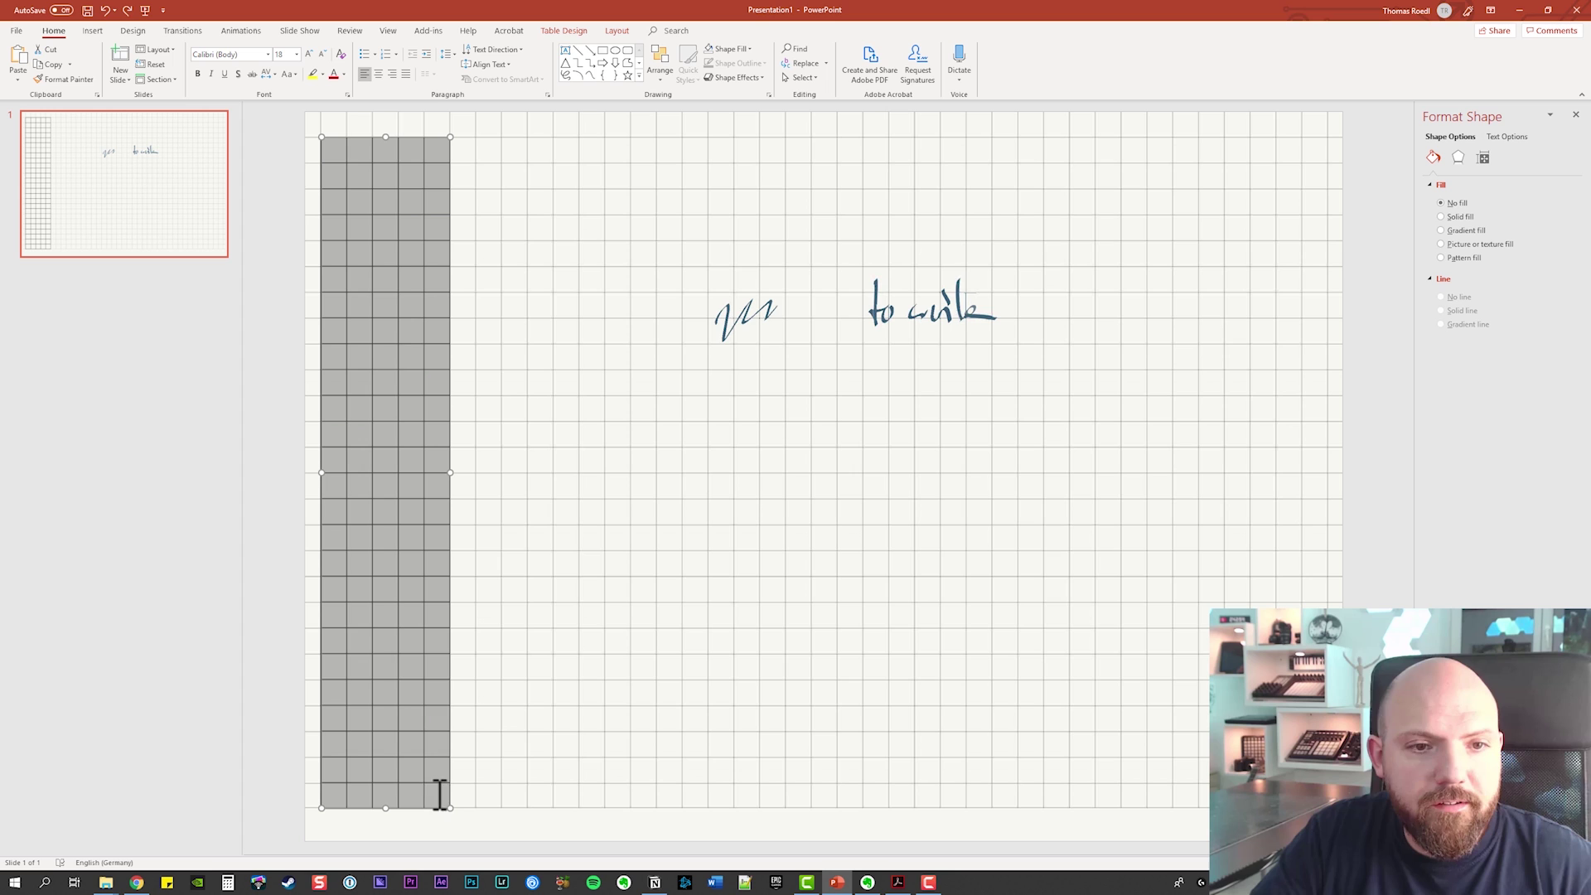
right_click(410, 186)
left_click(580, 154)
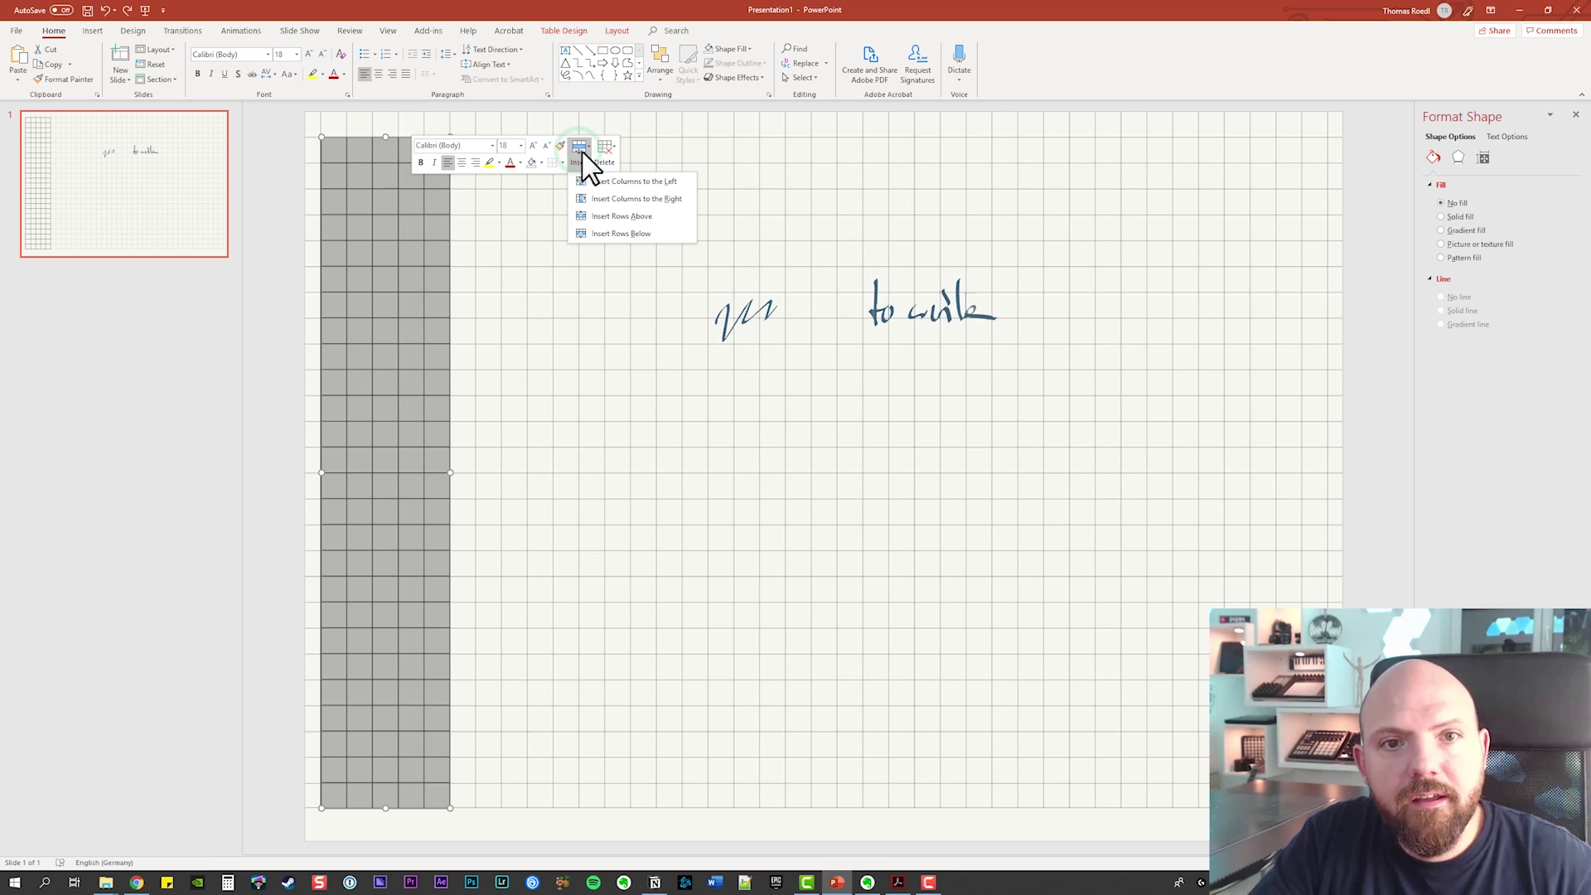
left_click(667, 198)
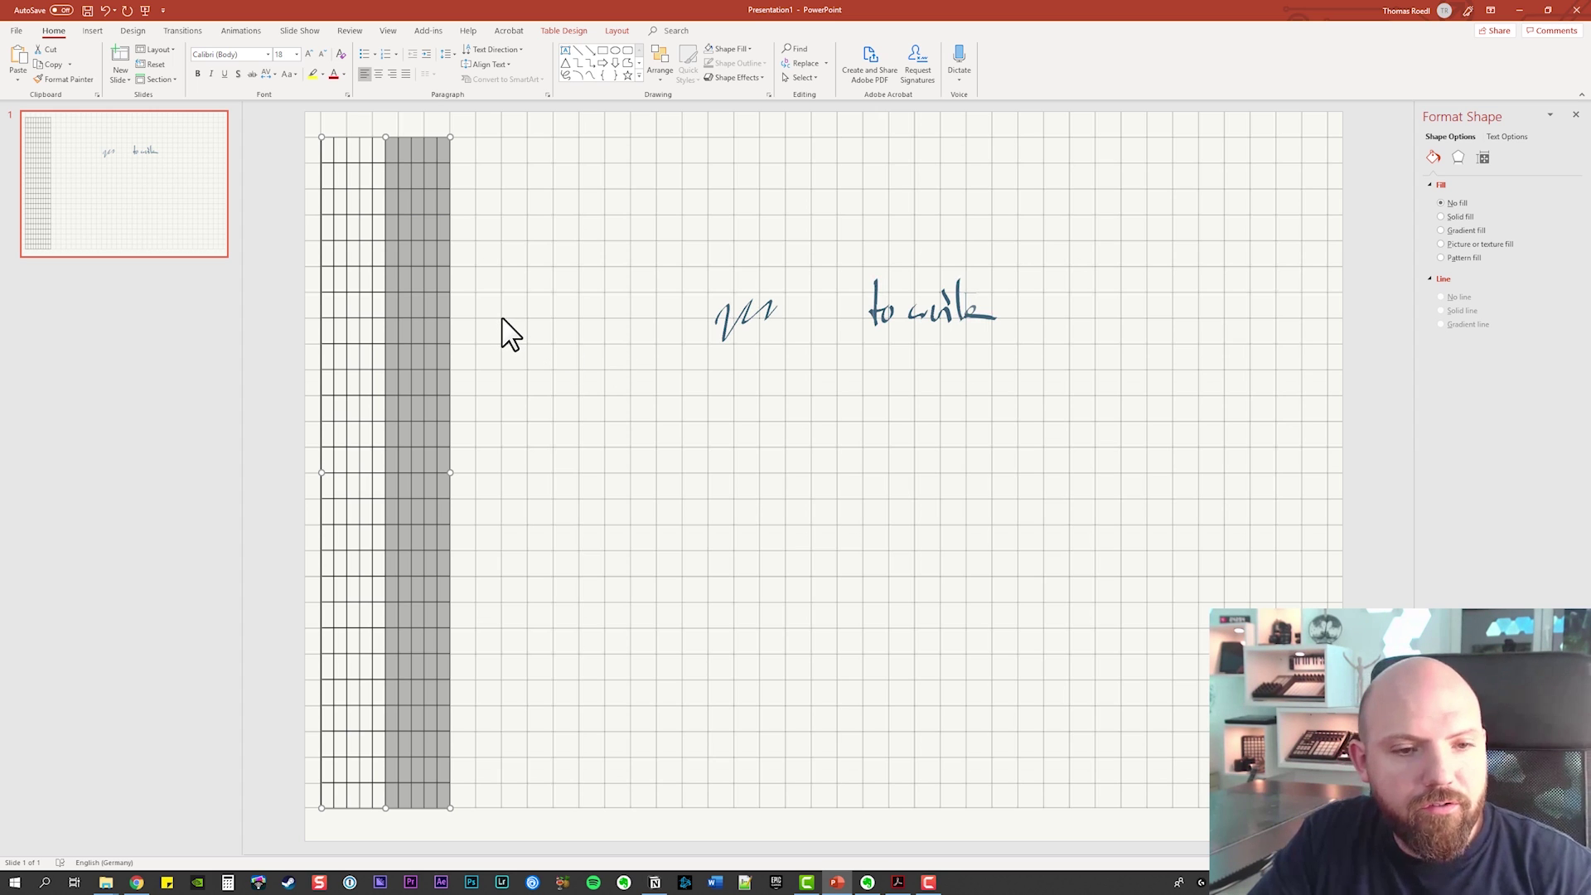
key("ctrl+z")
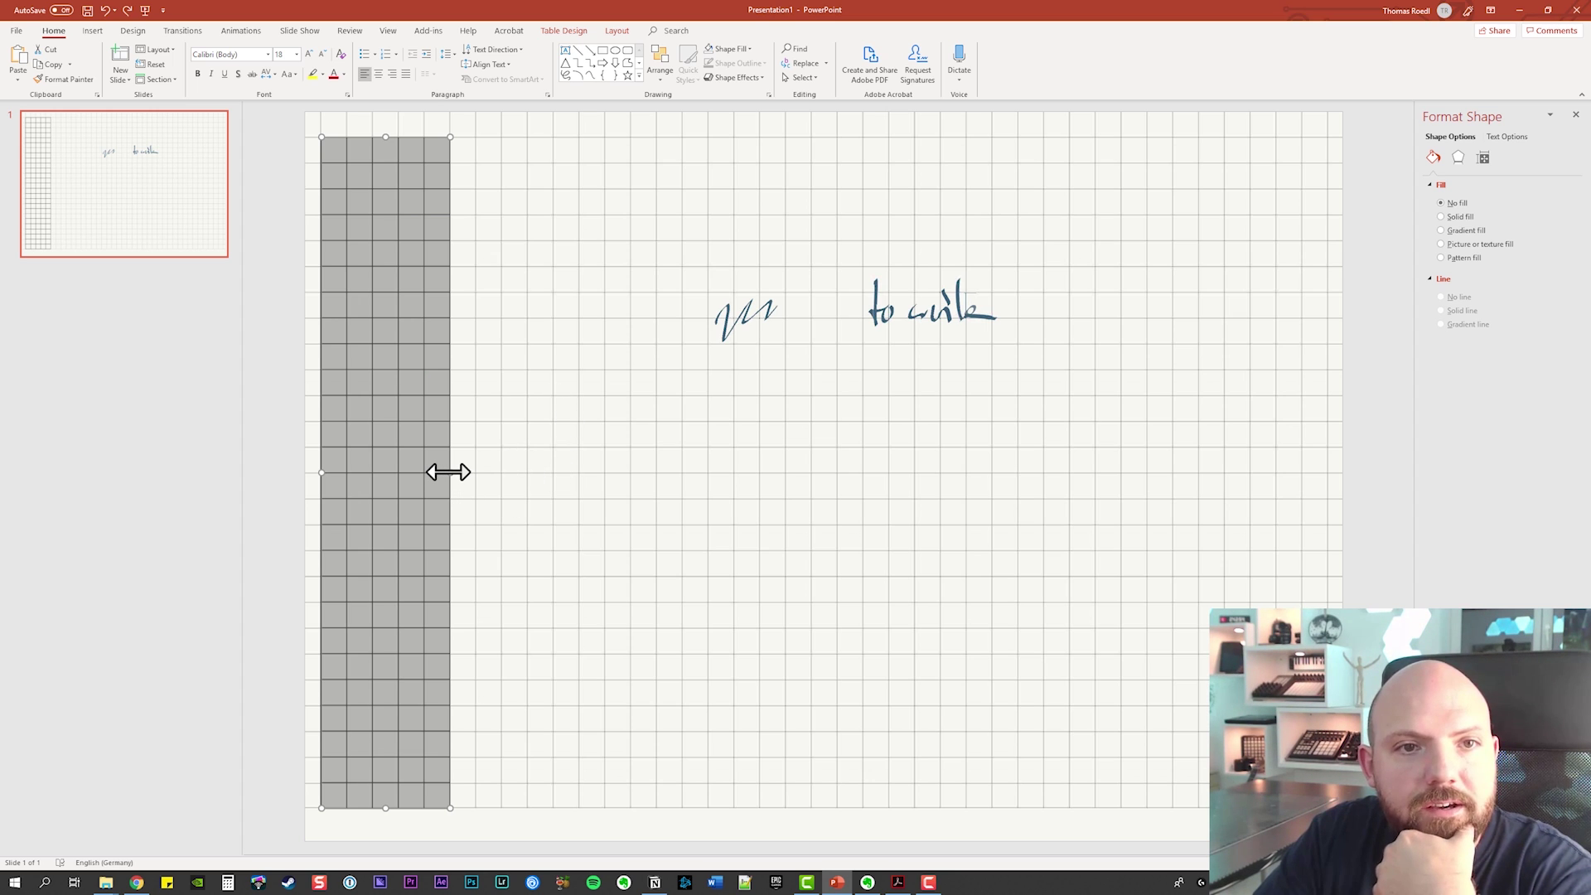
Widen the table to ten grid squares, select all five columns, and insert five more columns to the right
left_click_drag(448, 471, 580, 483)
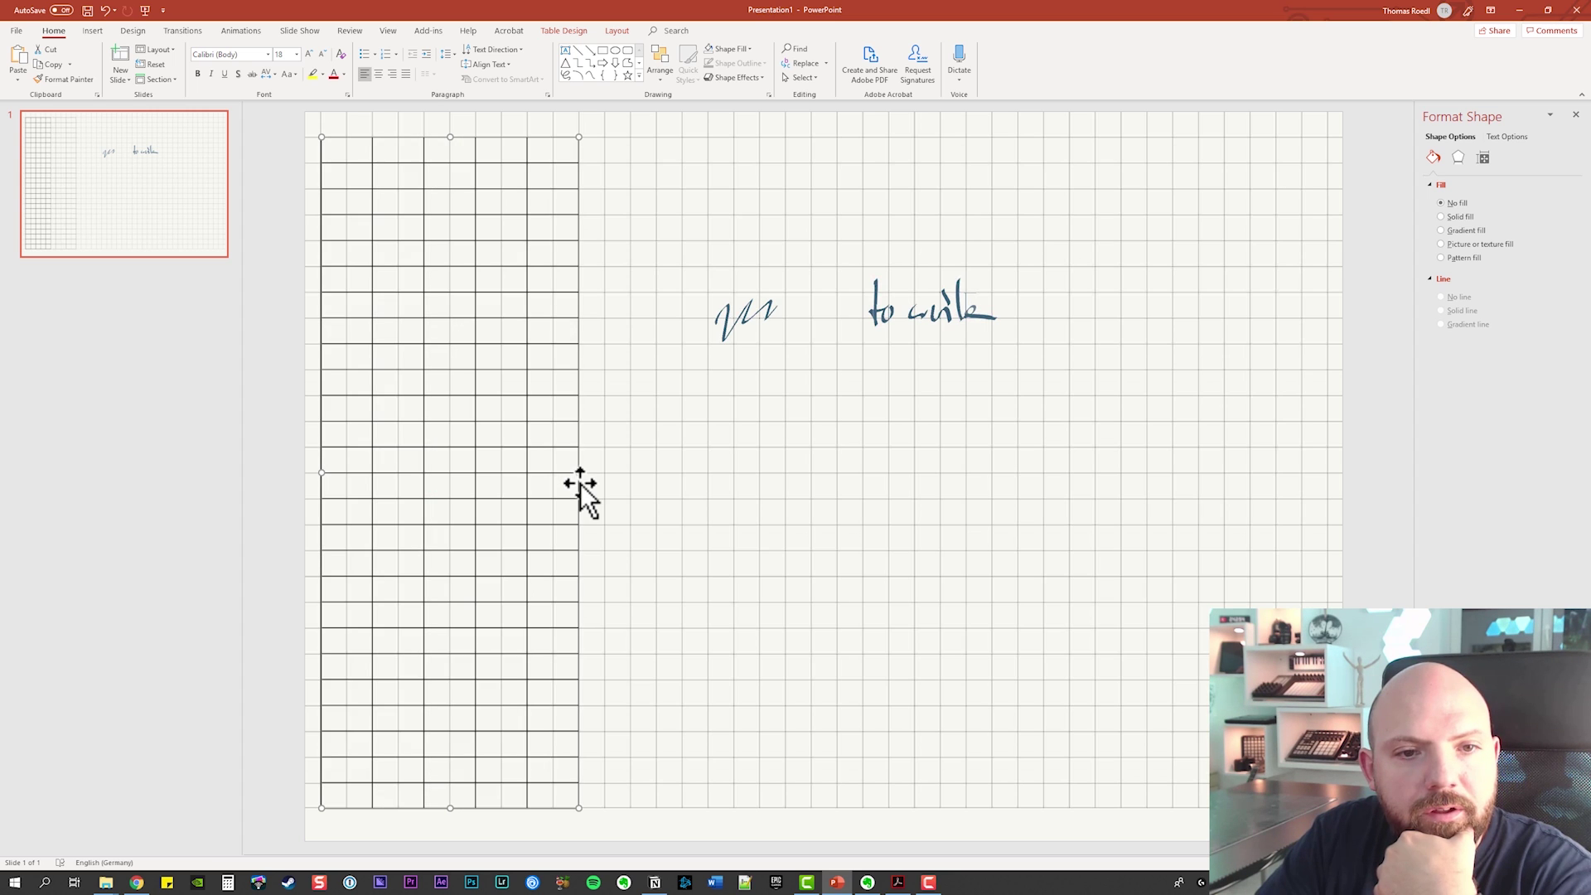
mouse_move(320, 162)
left_mouse_down()
mouse_move(469, 508)
mouse_move(570, 802)
left_mouse_up()
right_click(545, 349)
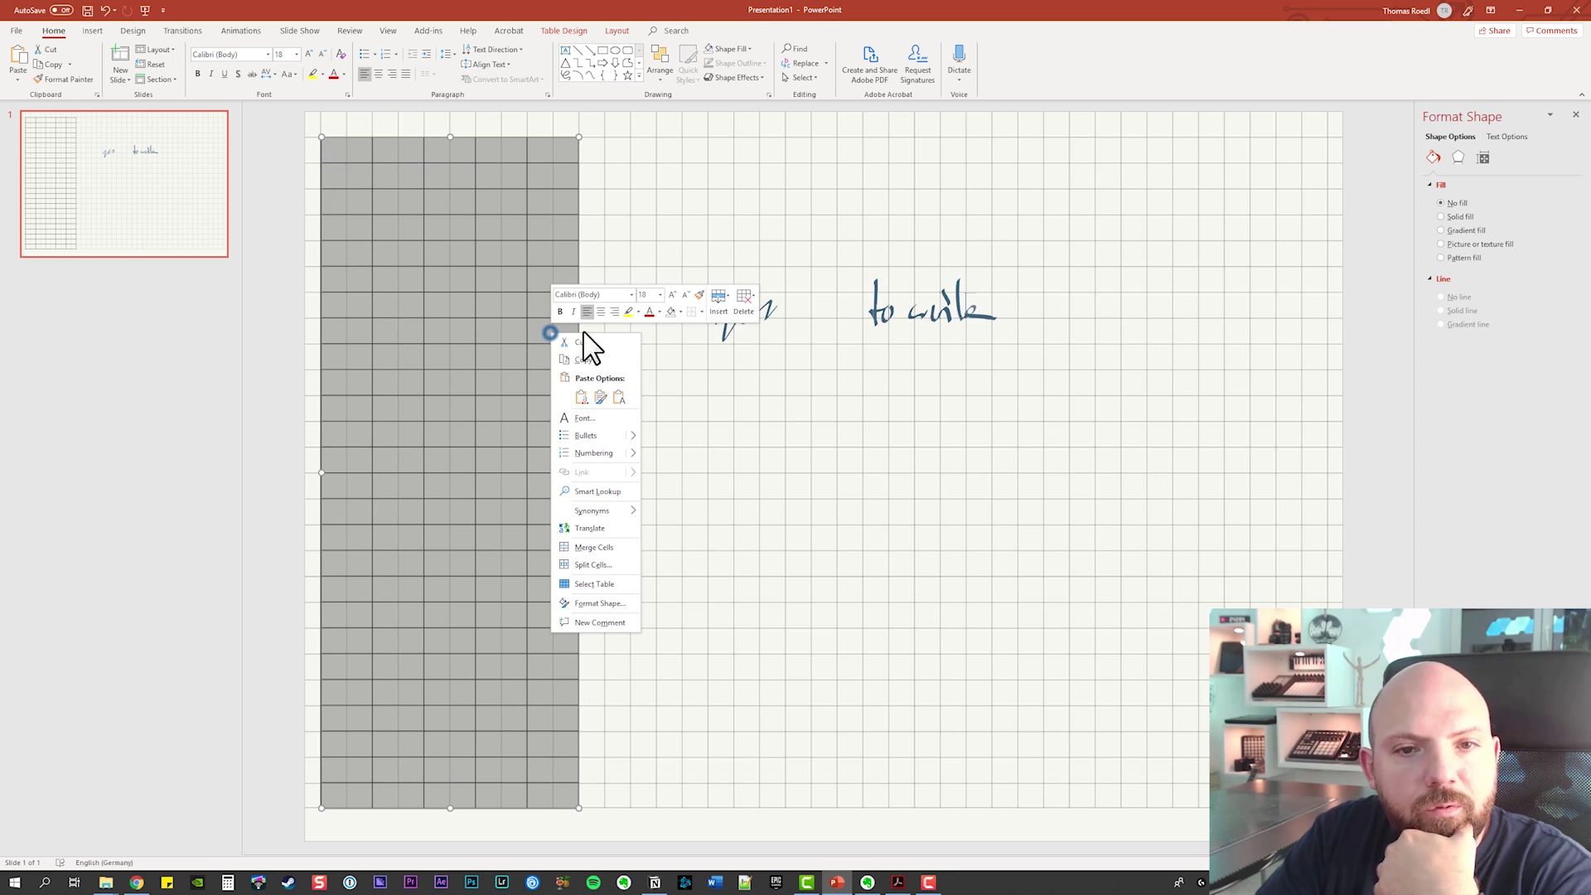
left_click(716, 305)
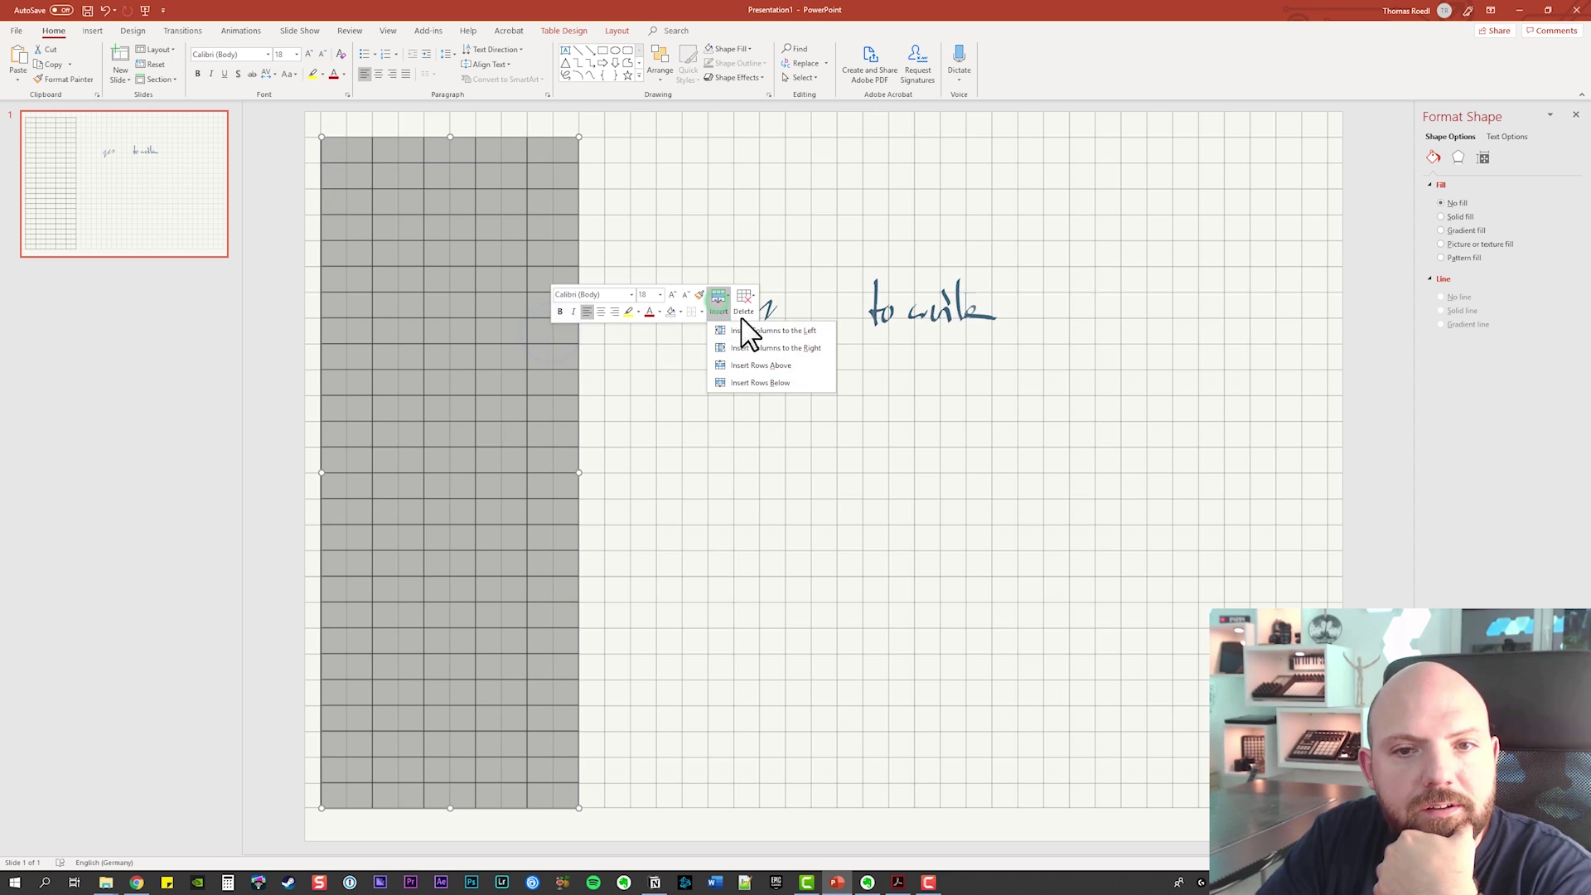
left_click(791, 348)
left_click(792, 387)
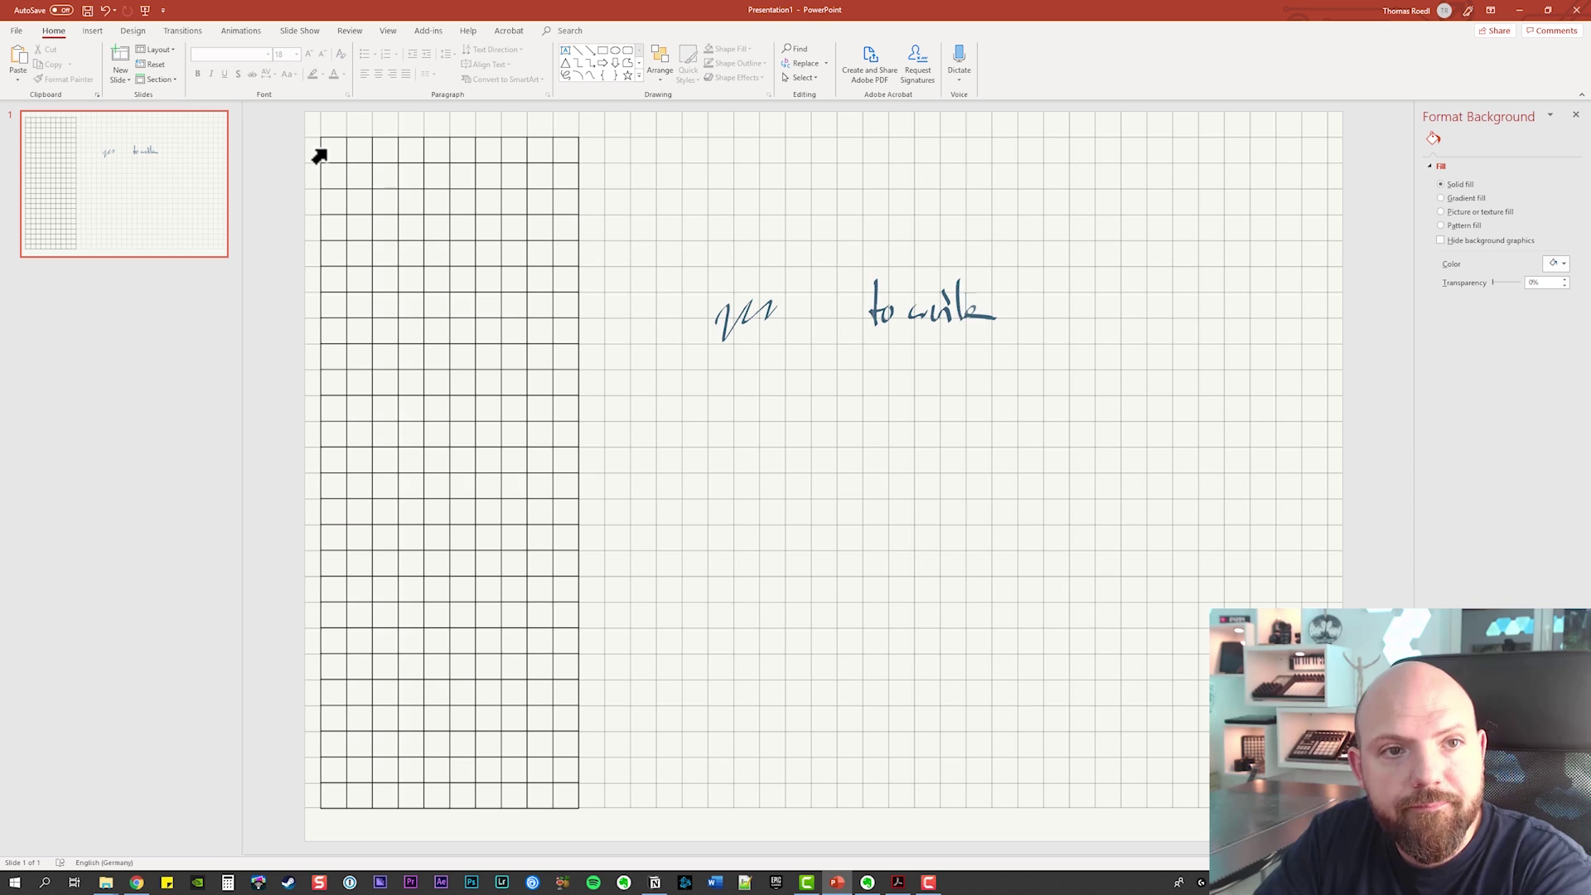
Widen the table to twenty grid squares, select all ten columns, and insert ten more columns to the right
left_click_drag(319, 154, 551, 802)
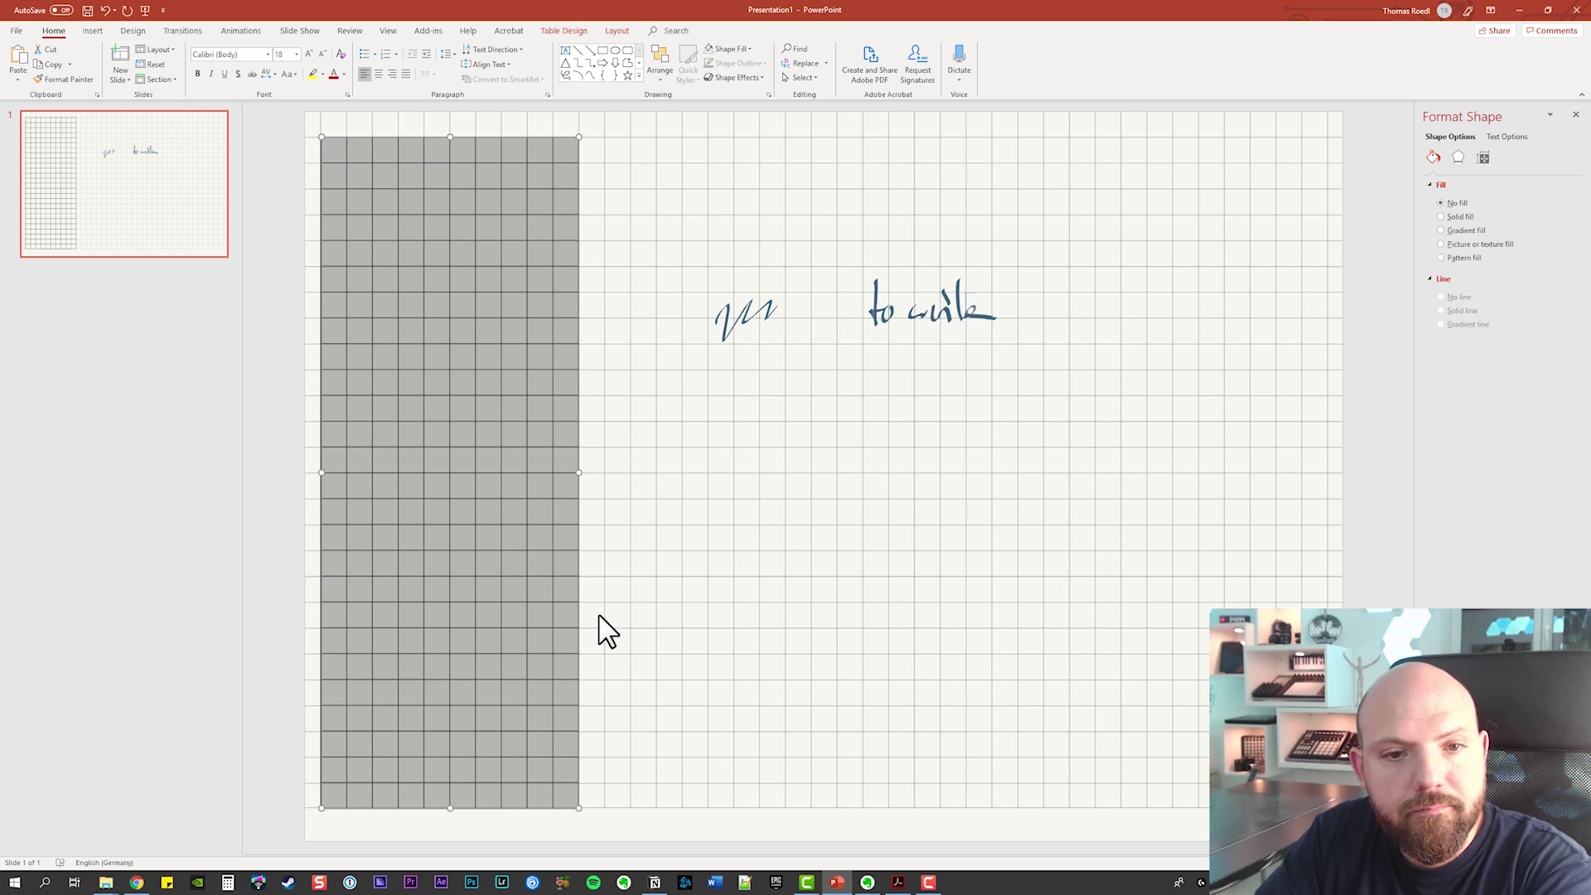
left_click_drag(581, 470, 837, 467)
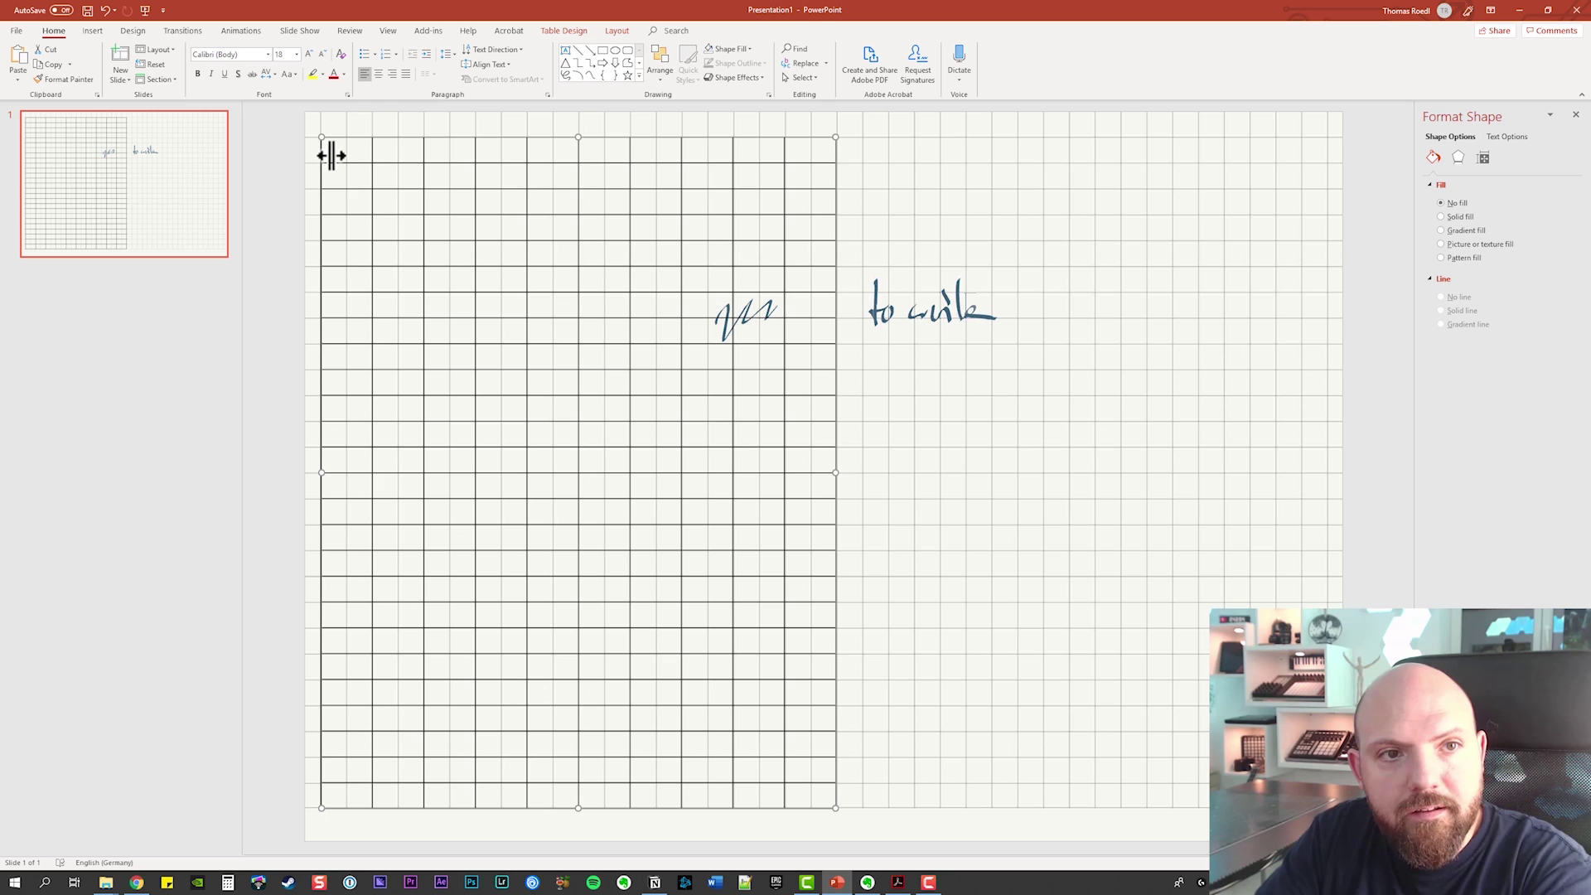
mouse_move(320, 162)
left_mouse_down()
mouse_move(771, 807)
mouse_move(798, 804)
left_mouse_up()
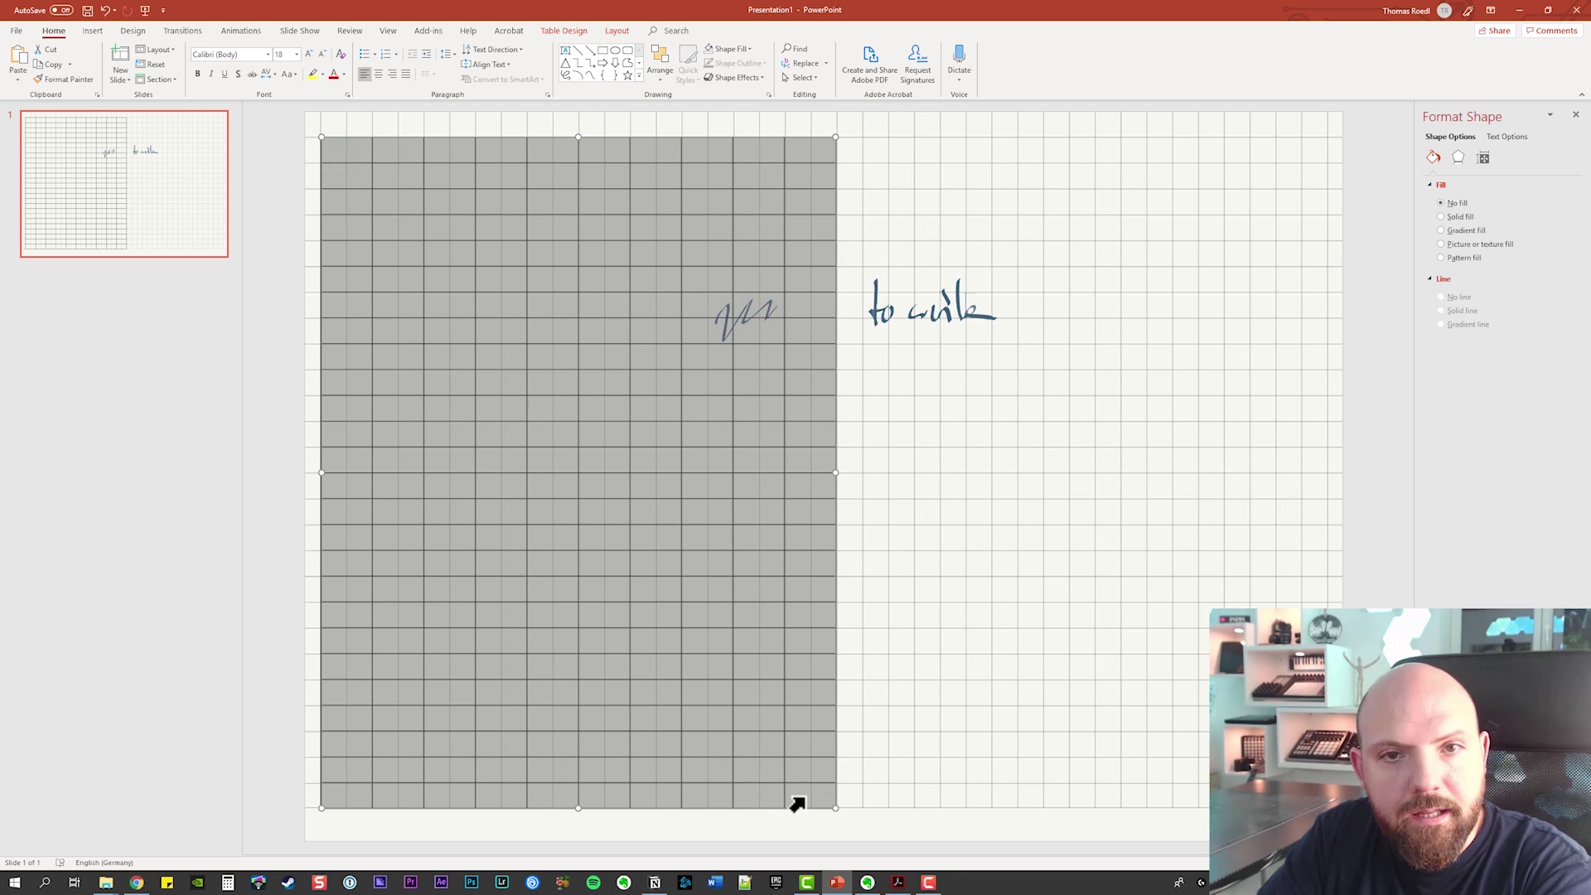
right_click(661, 149)
left_click(825, 116)
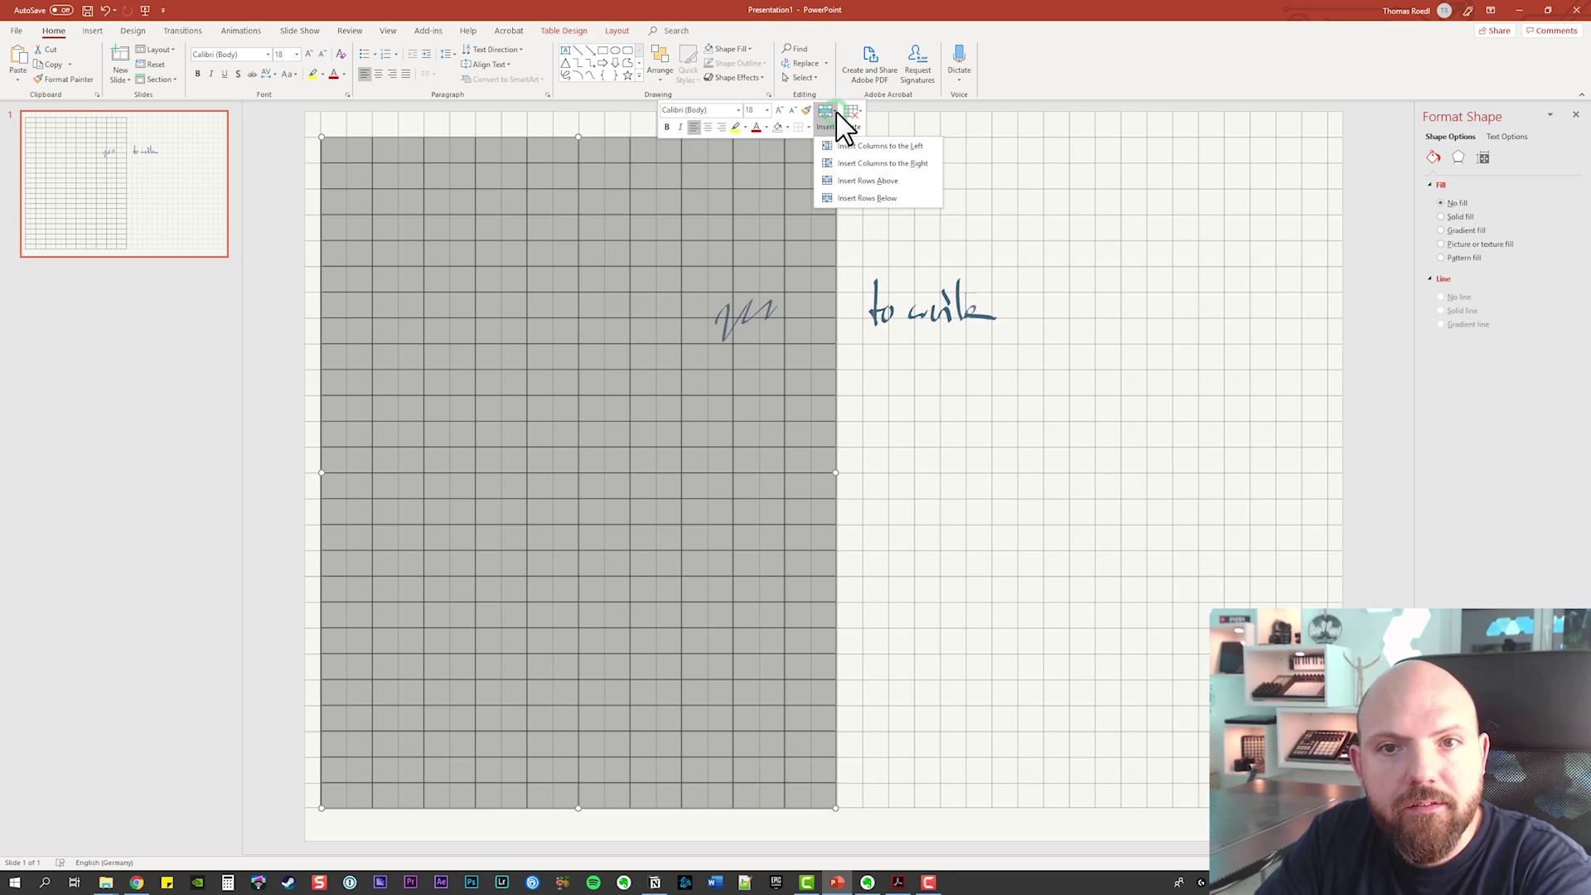
left_click(929, 164)
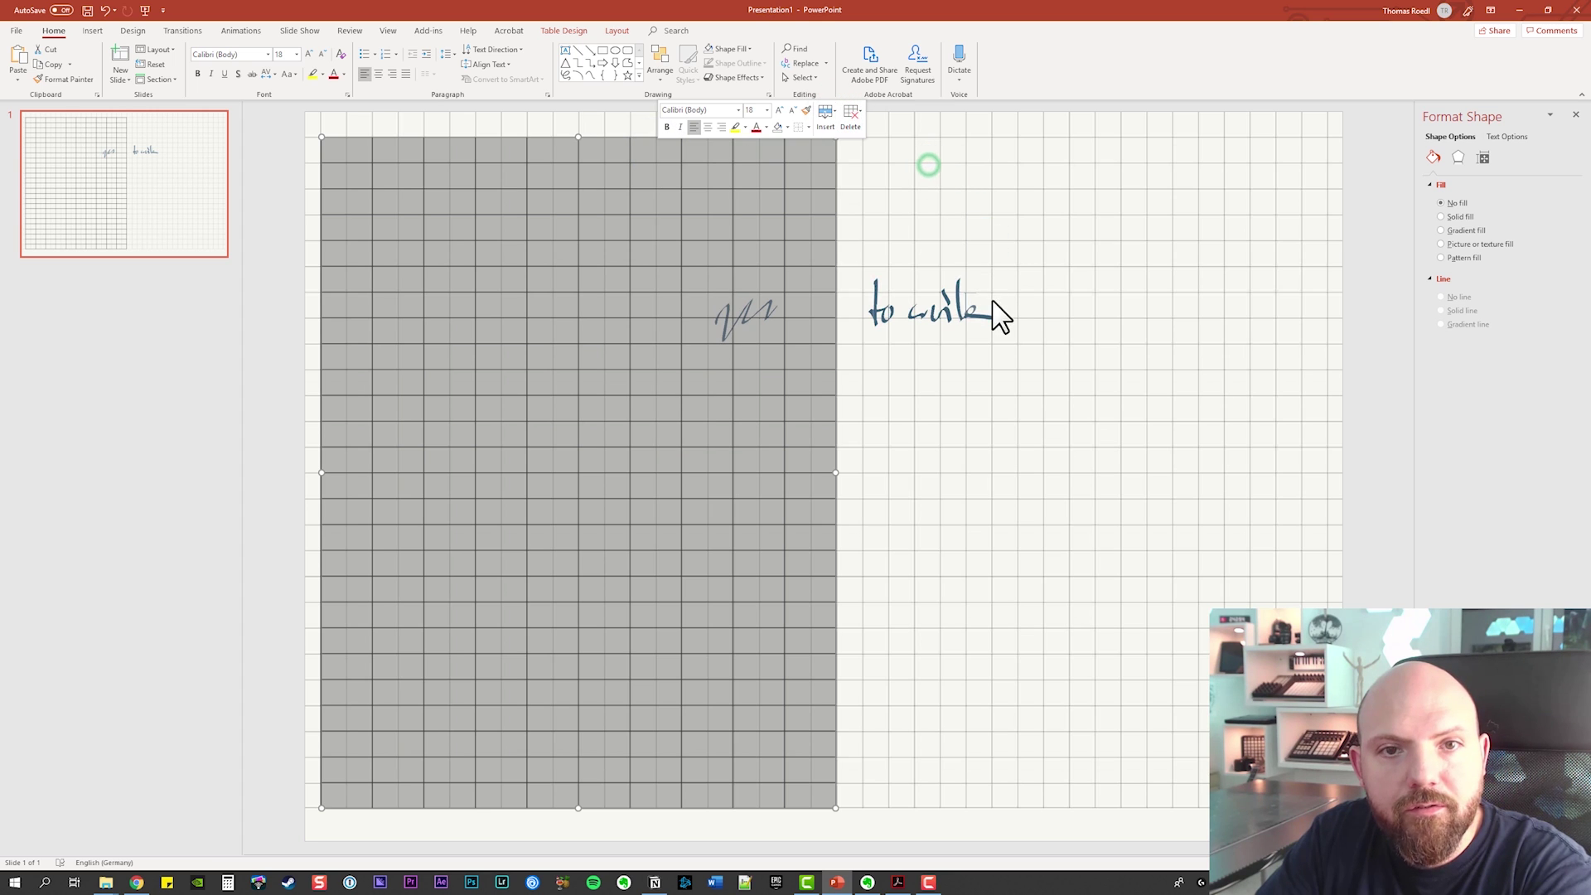
left_click(986, 211)
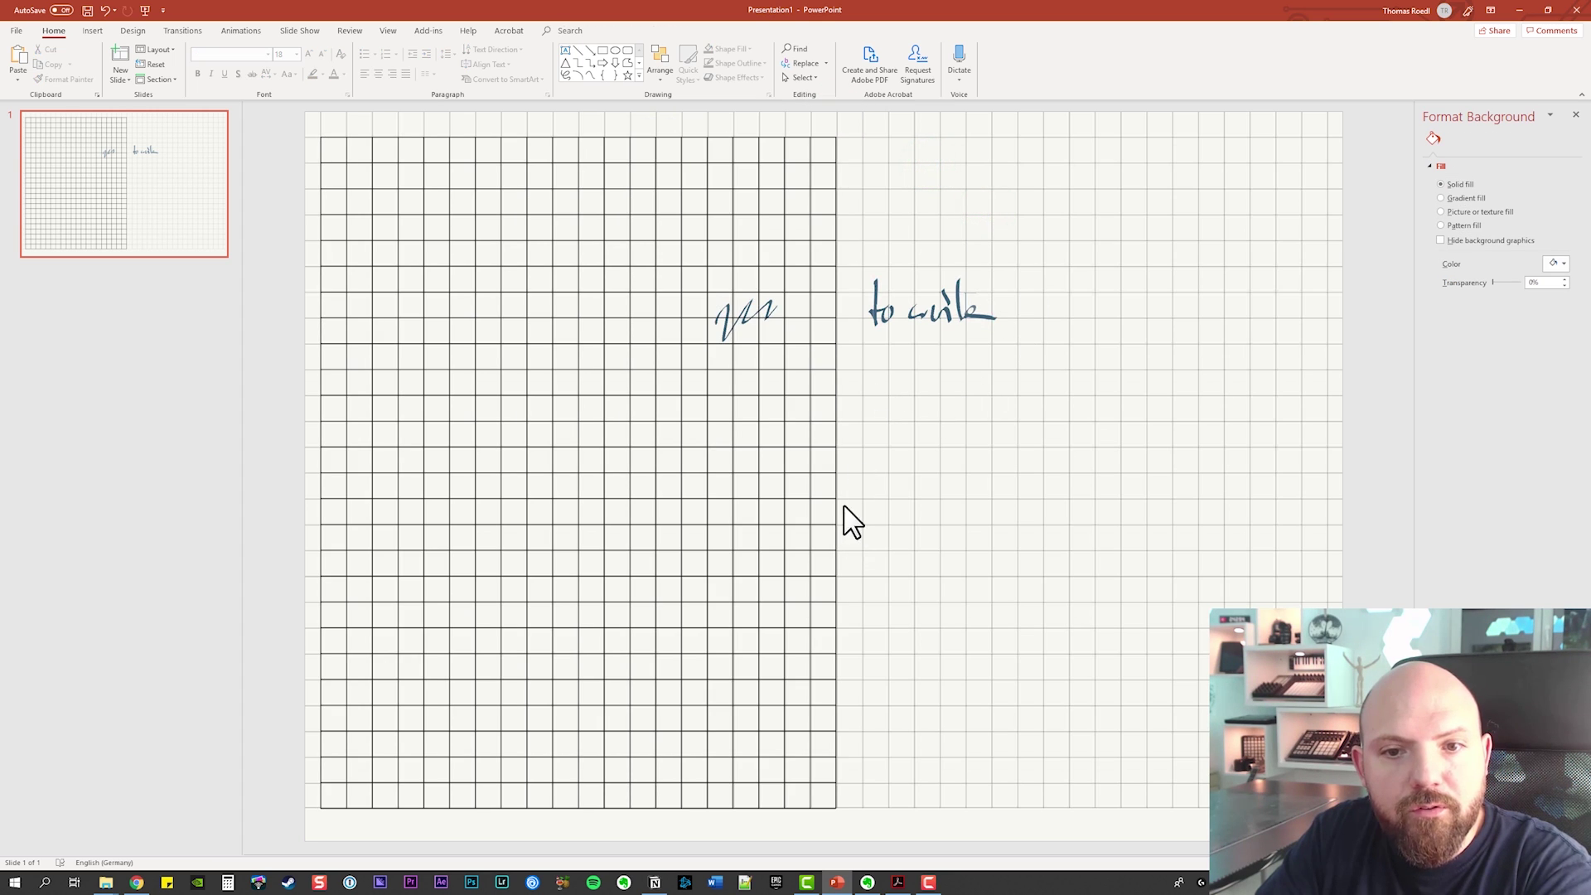
Align the table's outer right edge with the background grid line and stretch the table to the slide's right edge
left_click(837, 406)
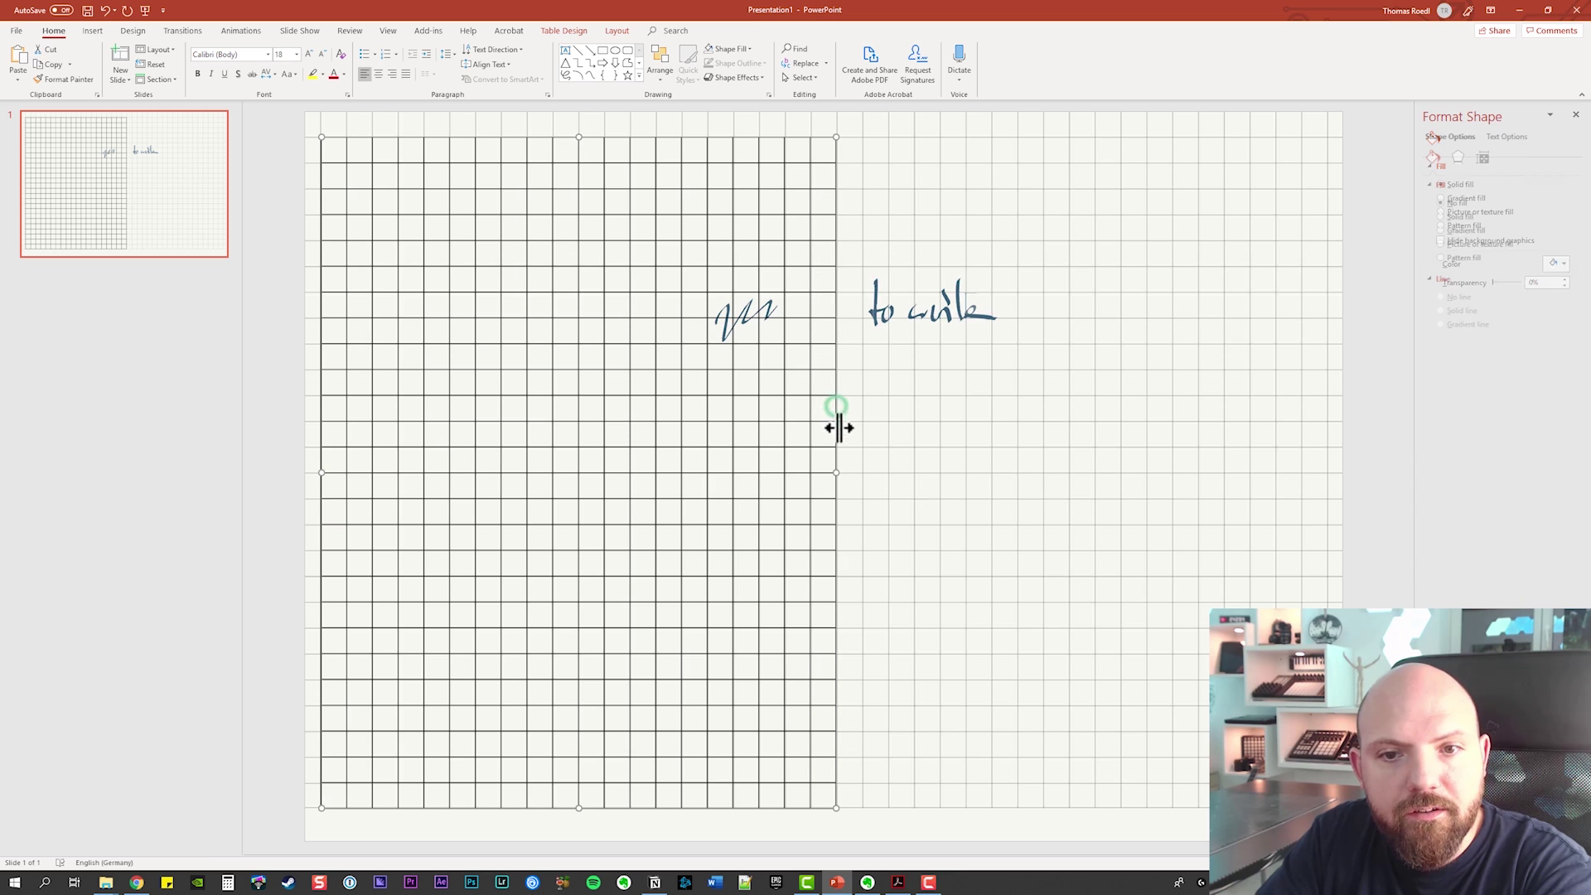
left_click(838, 474)
left_click(921, 452)
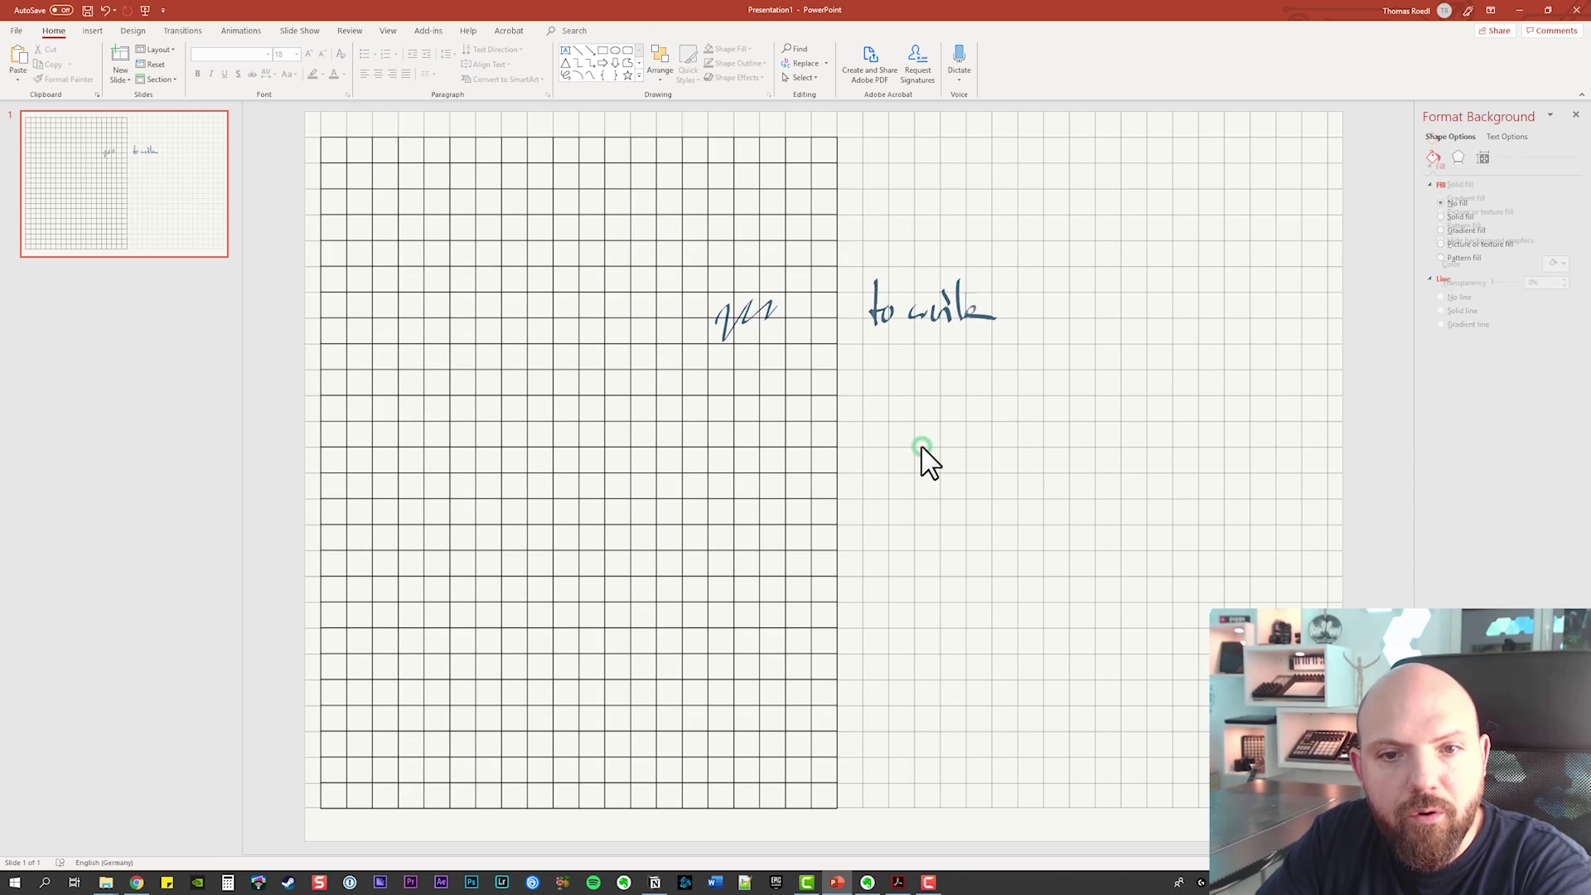
left_click(838, 469)
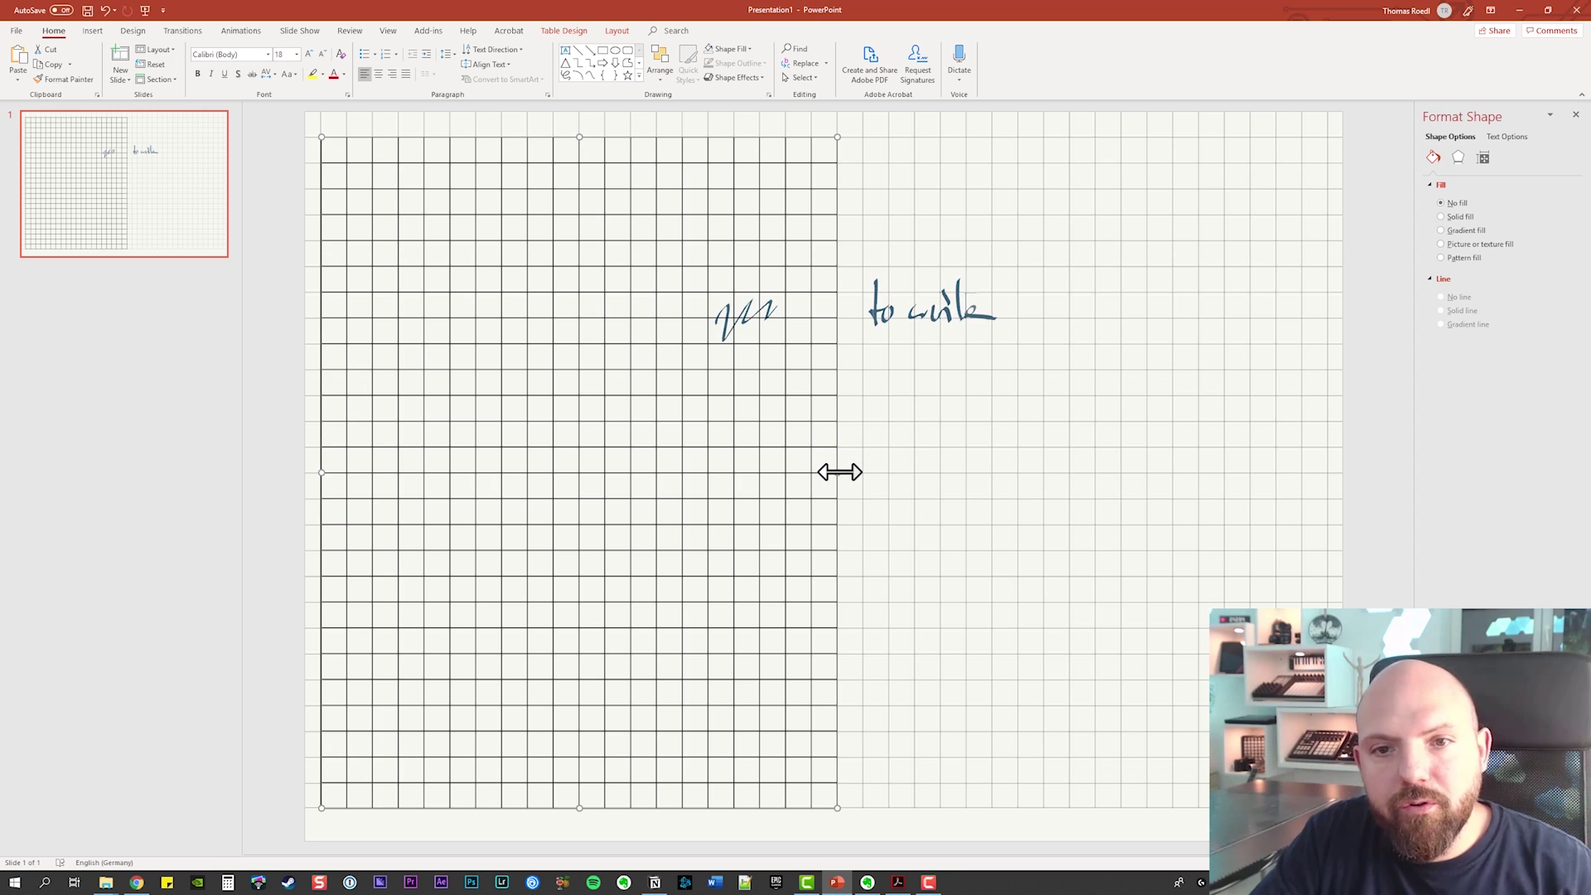
left_click_drag(842, 472, 1327, 467)
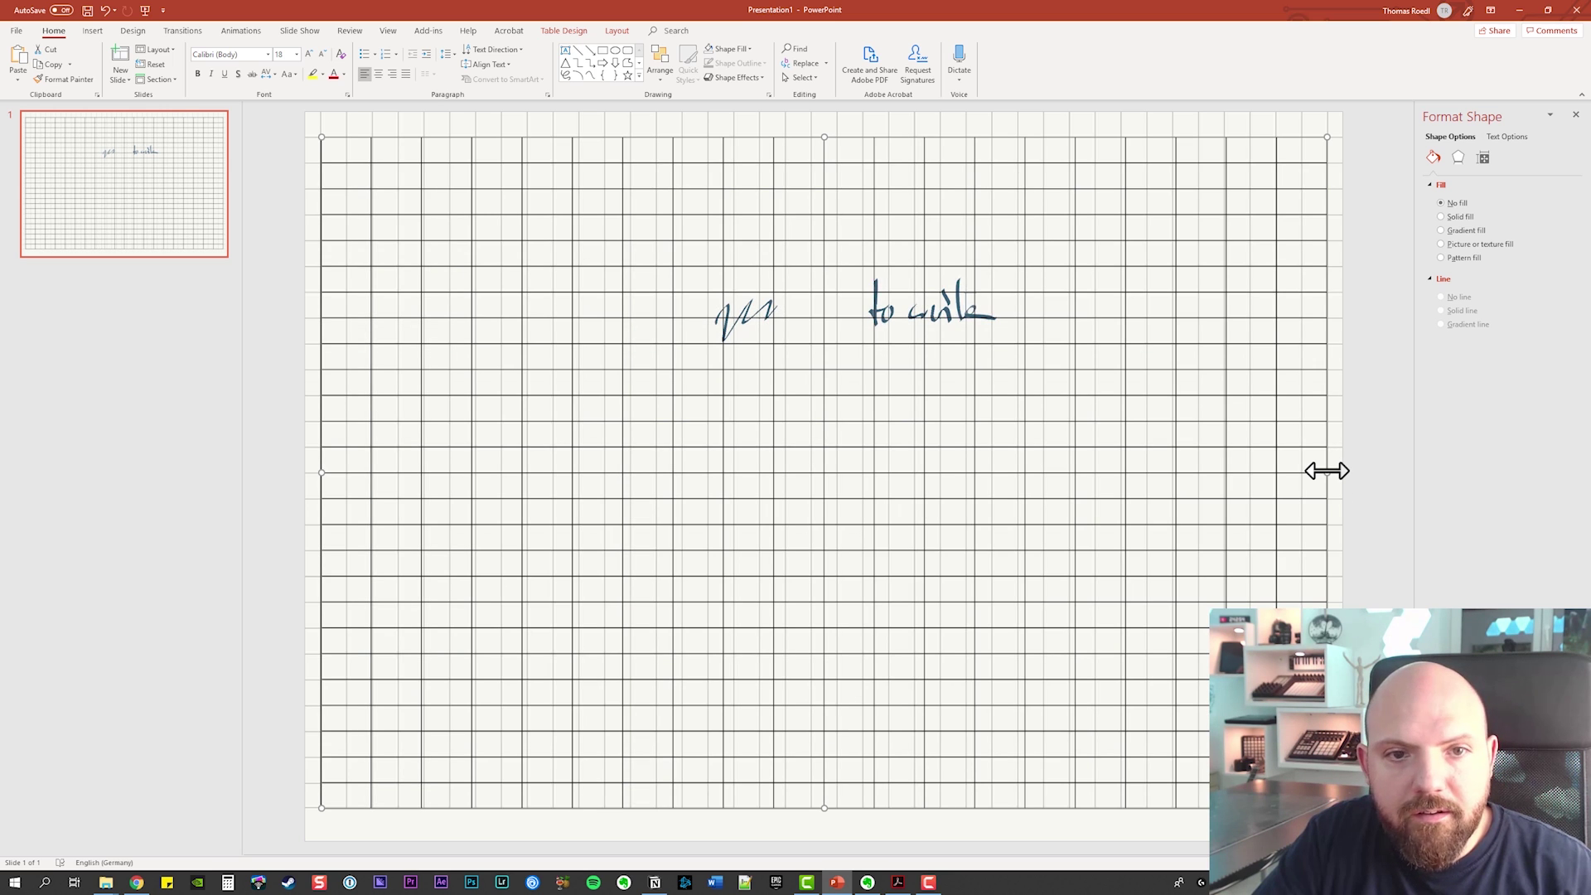
left_click_drag(1327, 470, 1342, 471)
right_click(1343, 472)
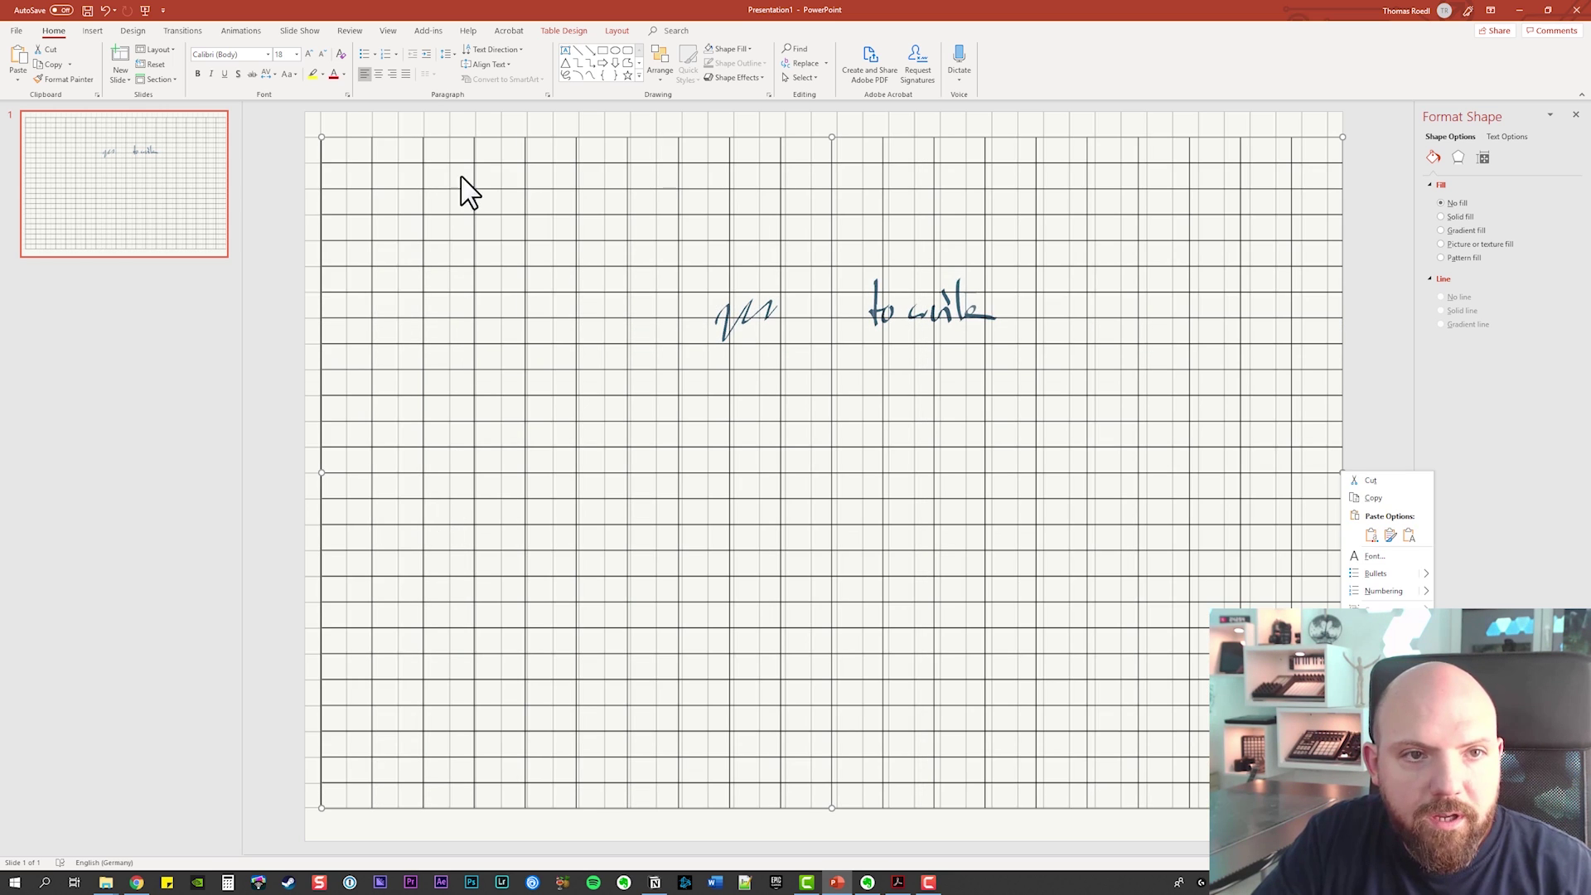
left_click(1046, 365)
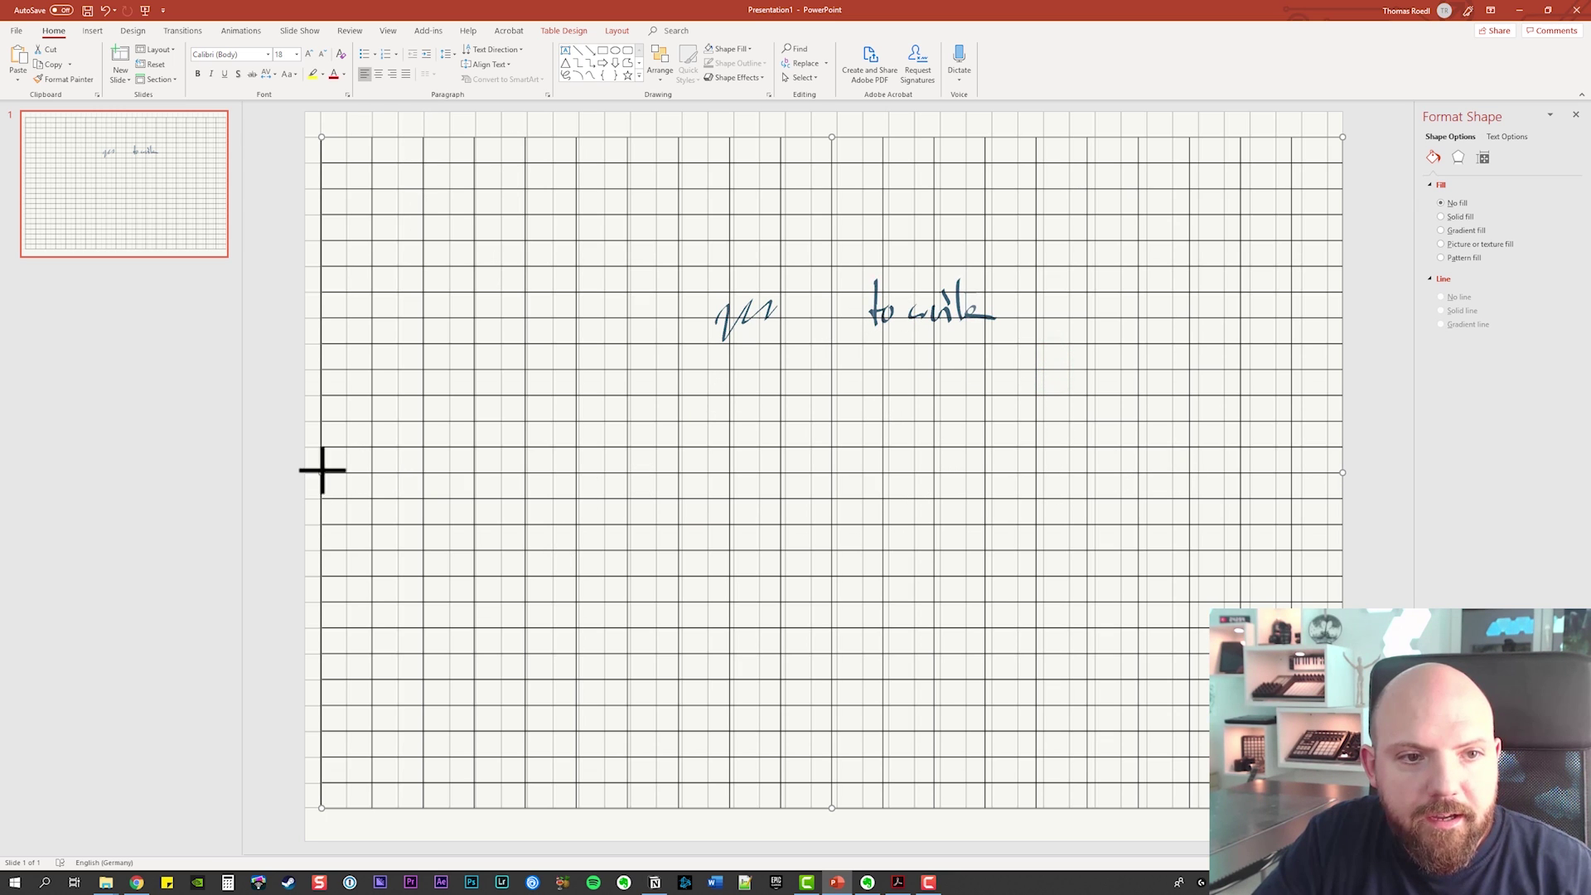
Size and position the table slightly past the slide's right edge, starting on the first grid line, so each column spans two grid squares
left_click_drag(322, 470, 306, 471)
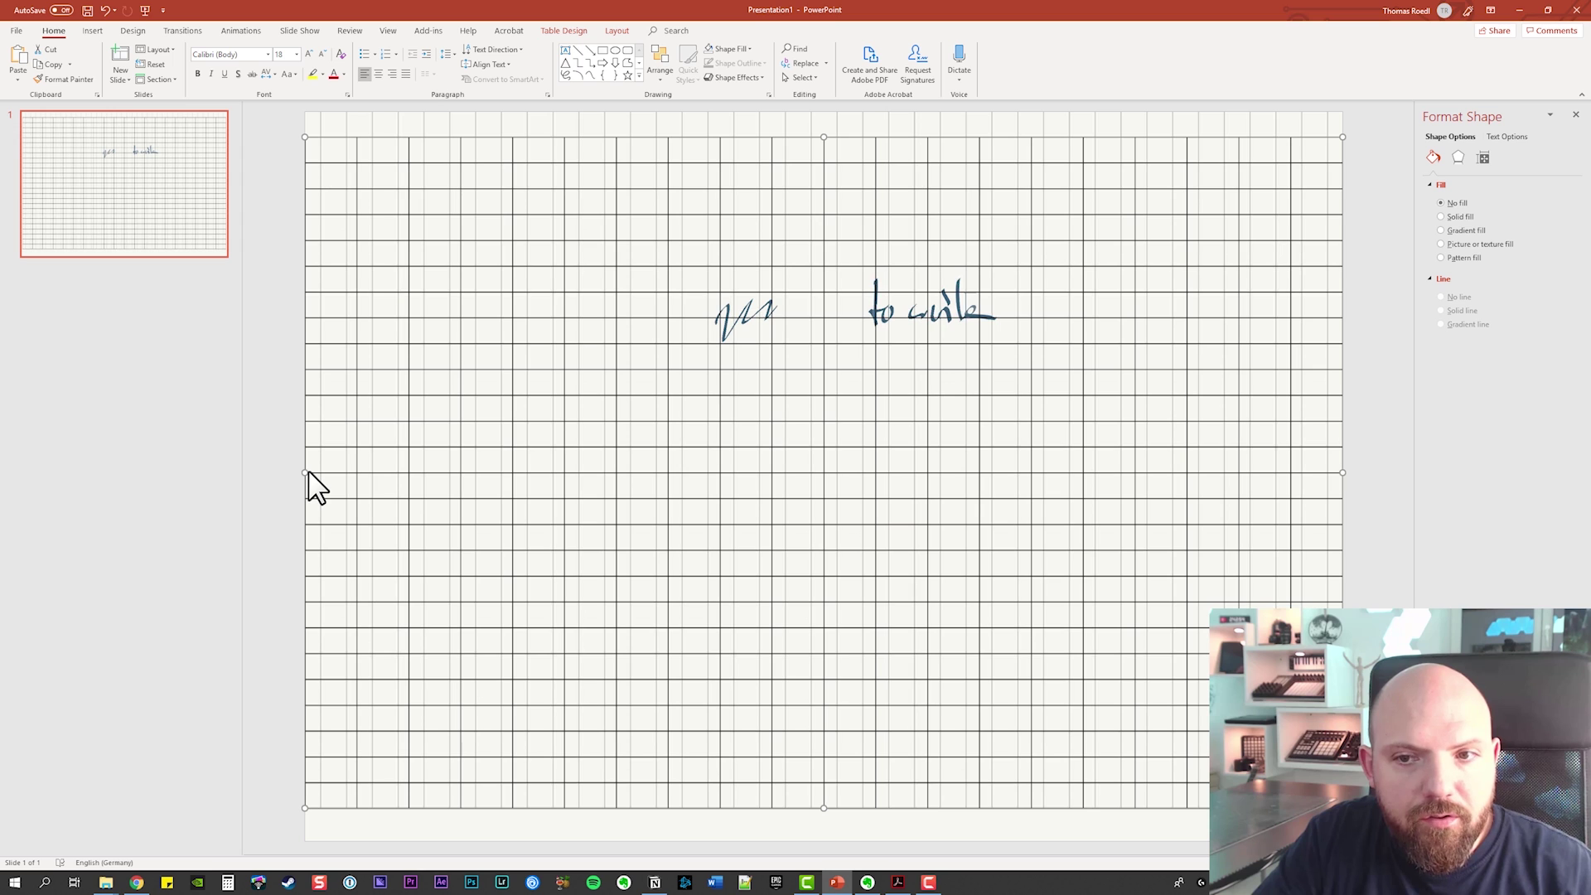
key("ctrl+z")
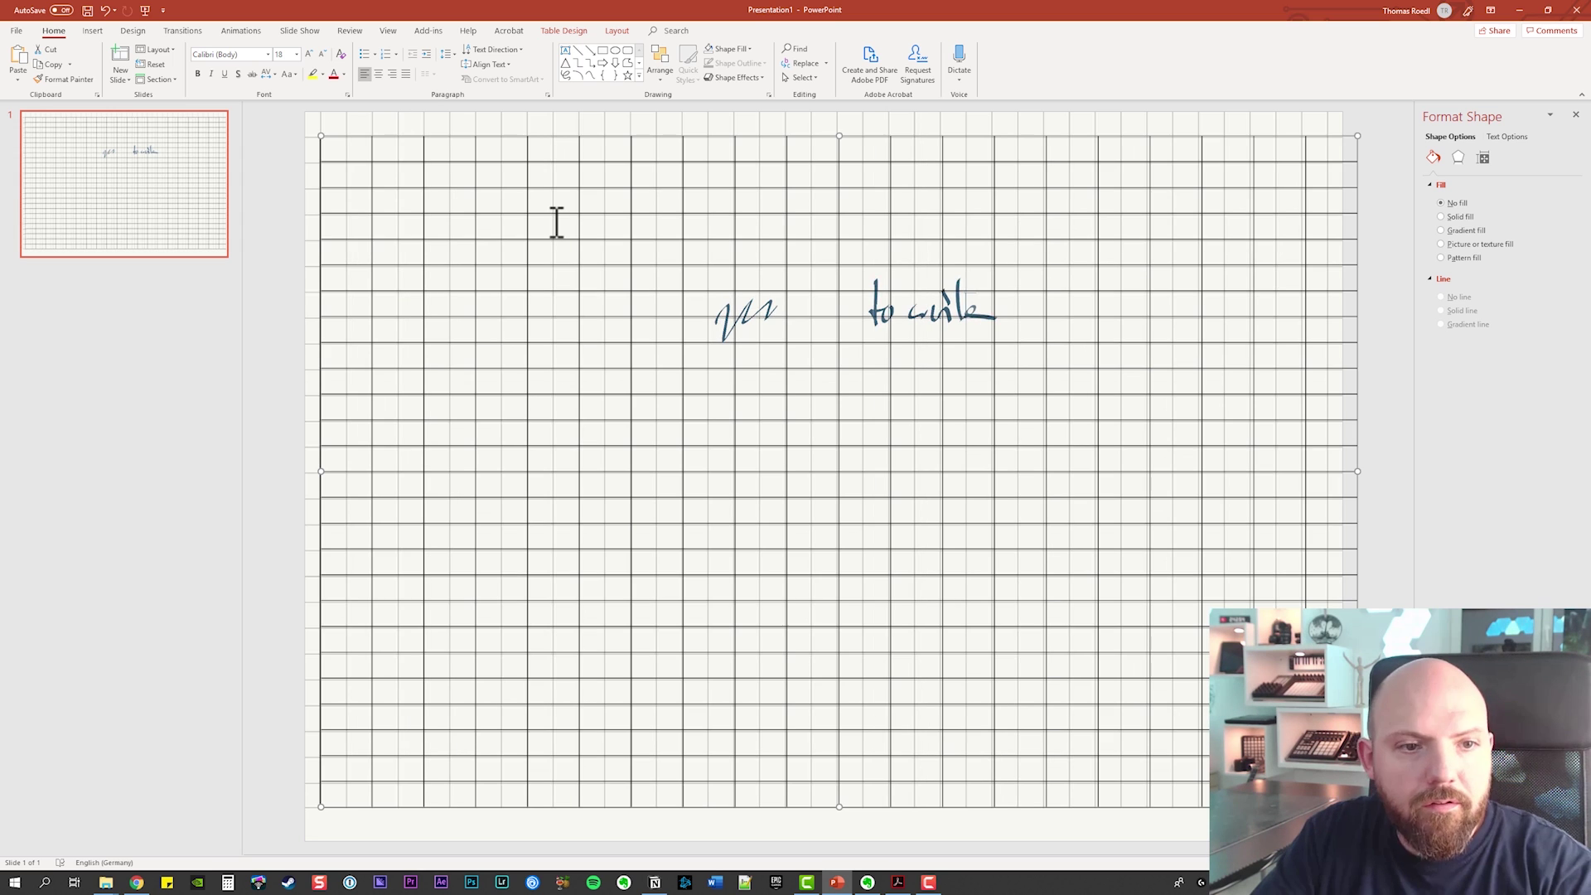
left_click_drag(561, 266, 561, 268)
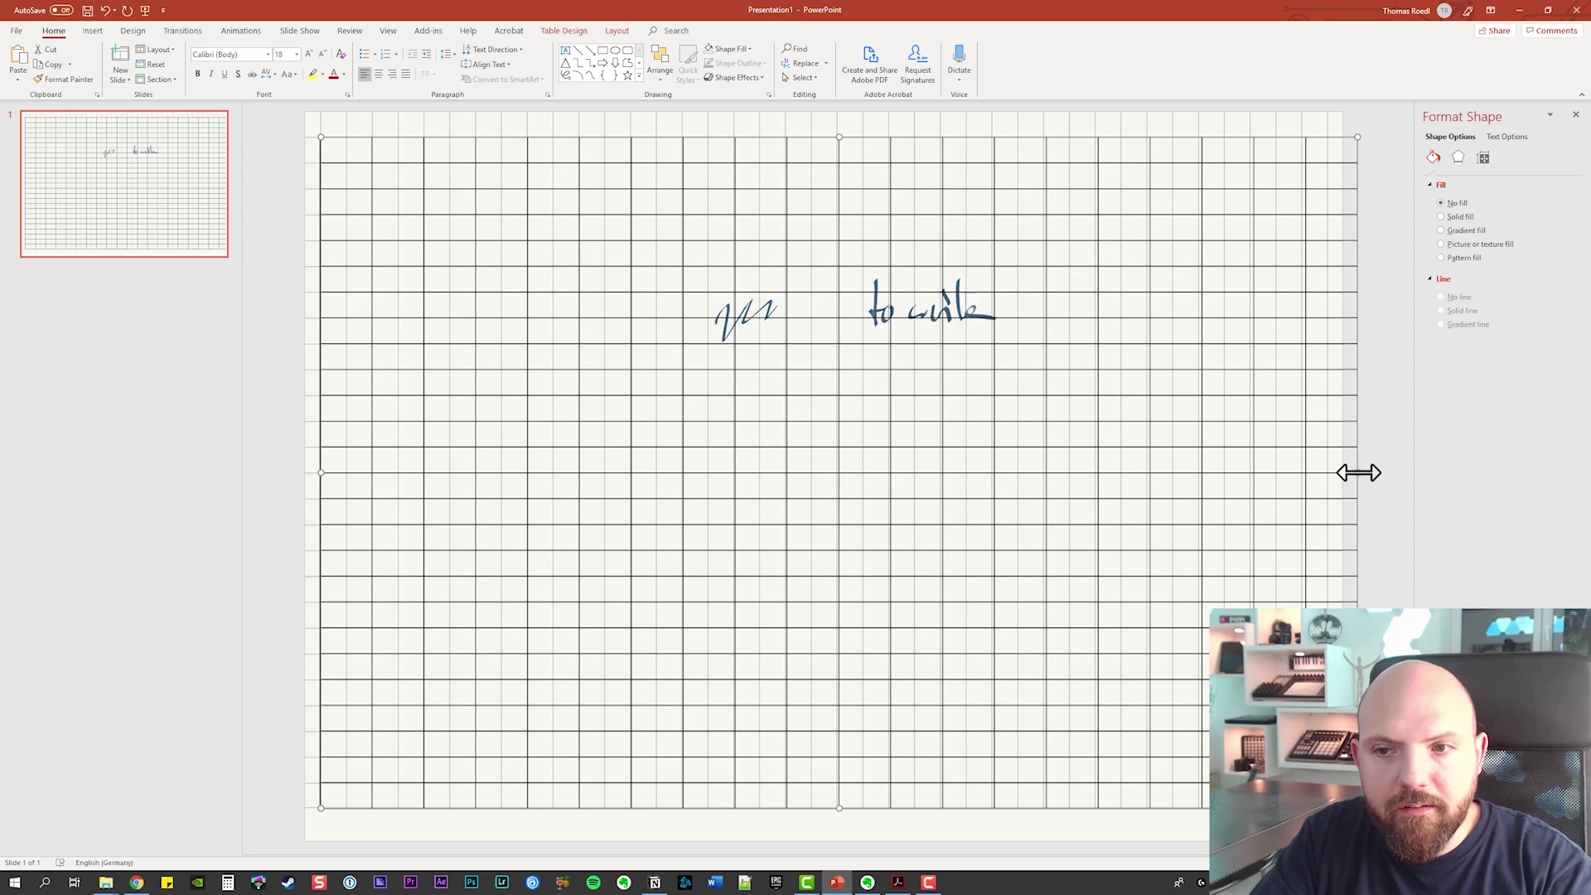
left_click_drag(1360, 472, 1353, 470)
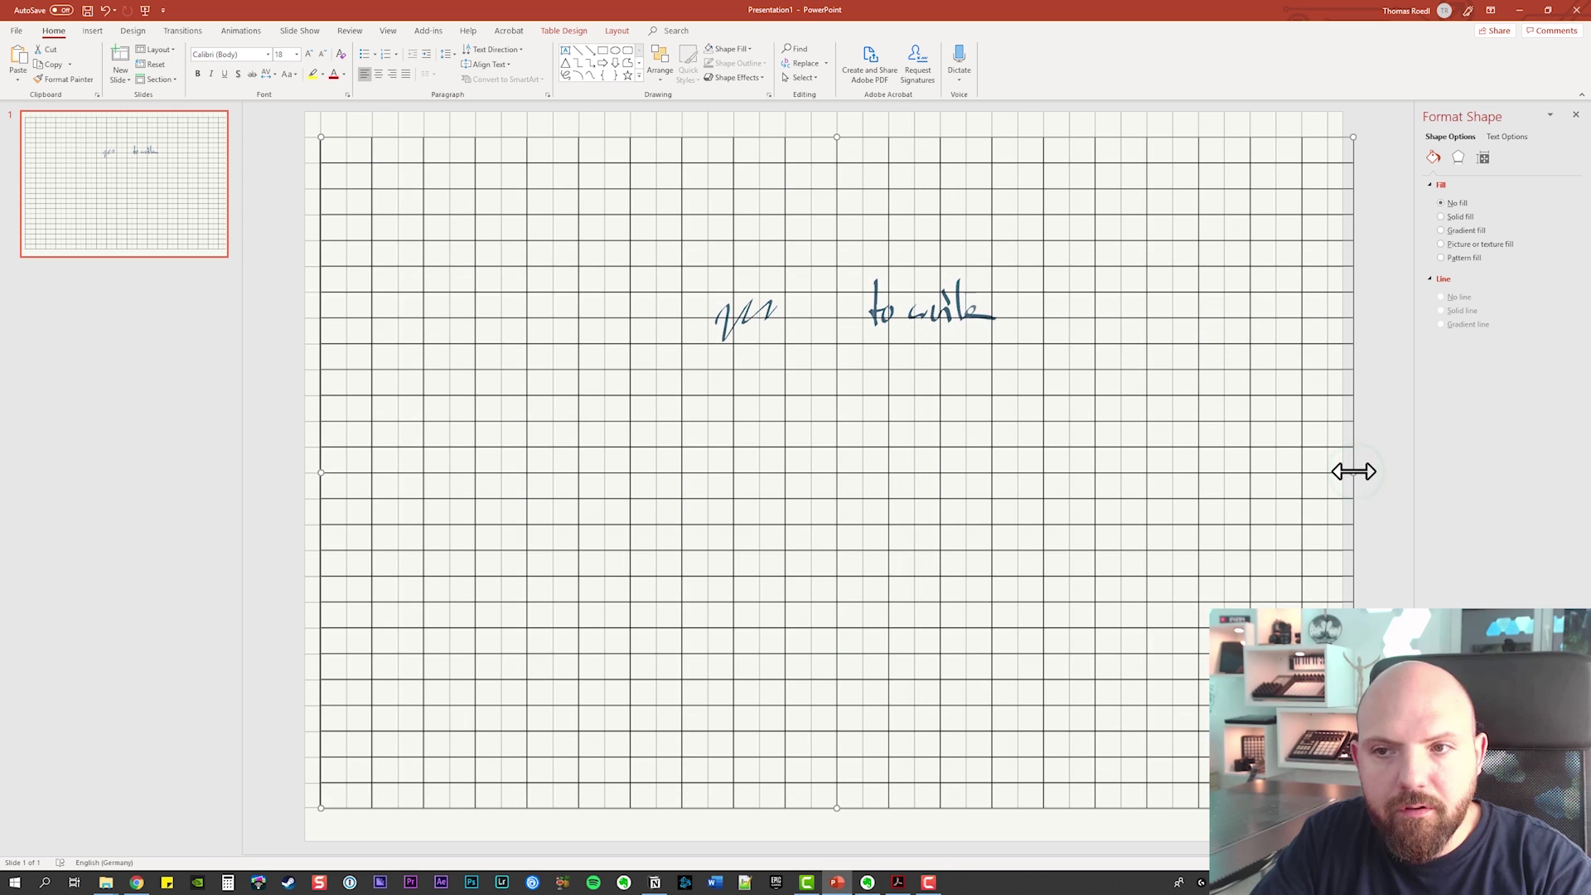
Select the last table column, which overhangs the slide's right edge, and delete it
left_click_drag(1300, 158, 1308, 172)
left_click_drag(1307, 308, 1327, 630)
right_click(1327, 155)
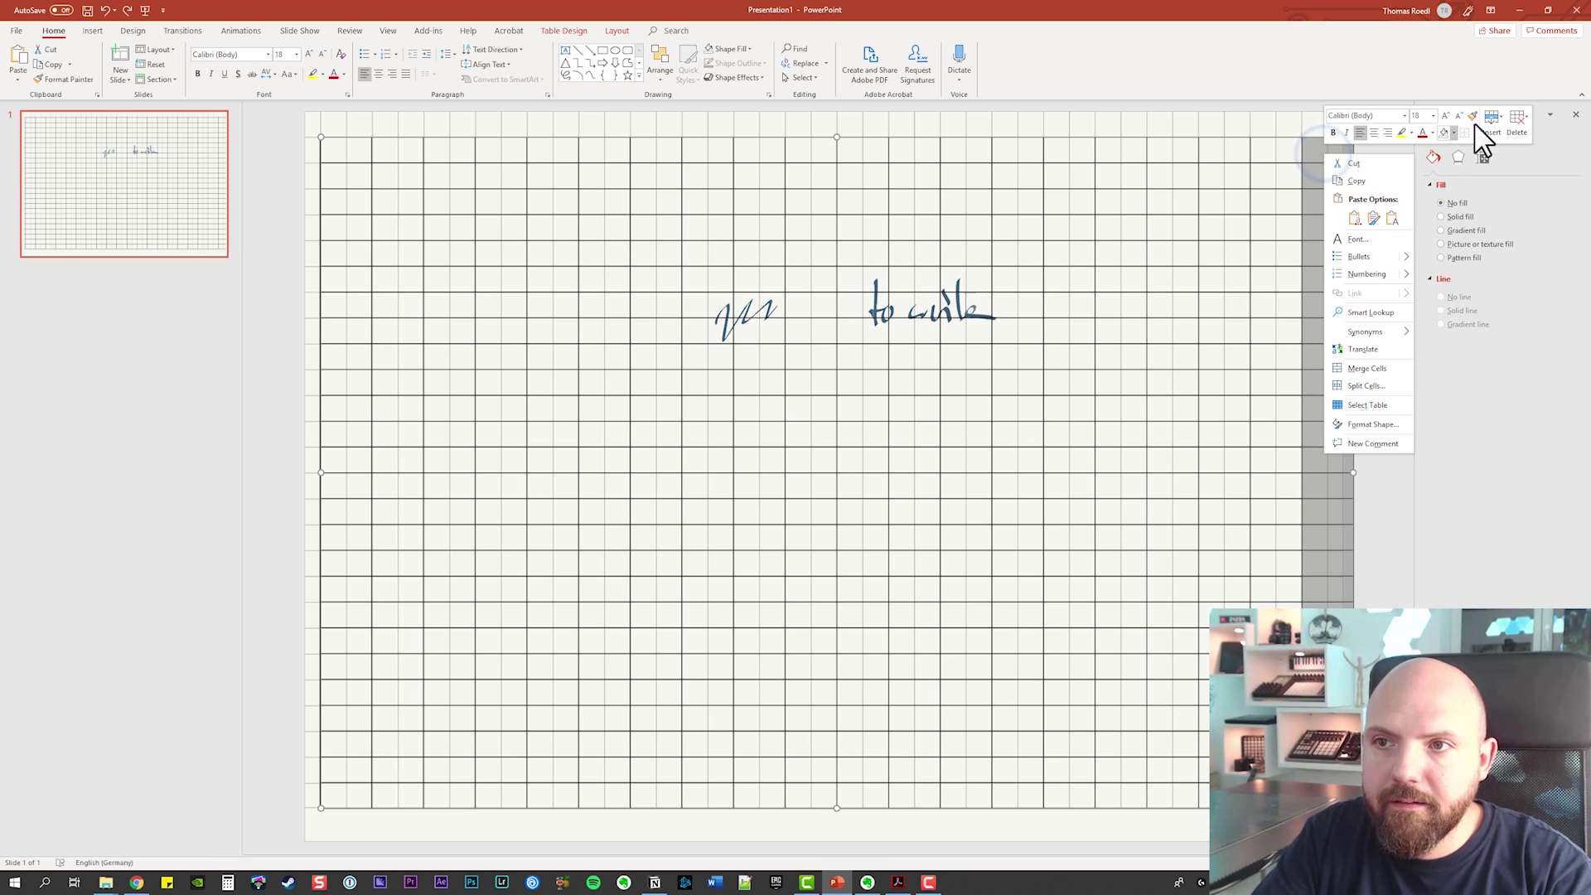
left_click(1518, 121)
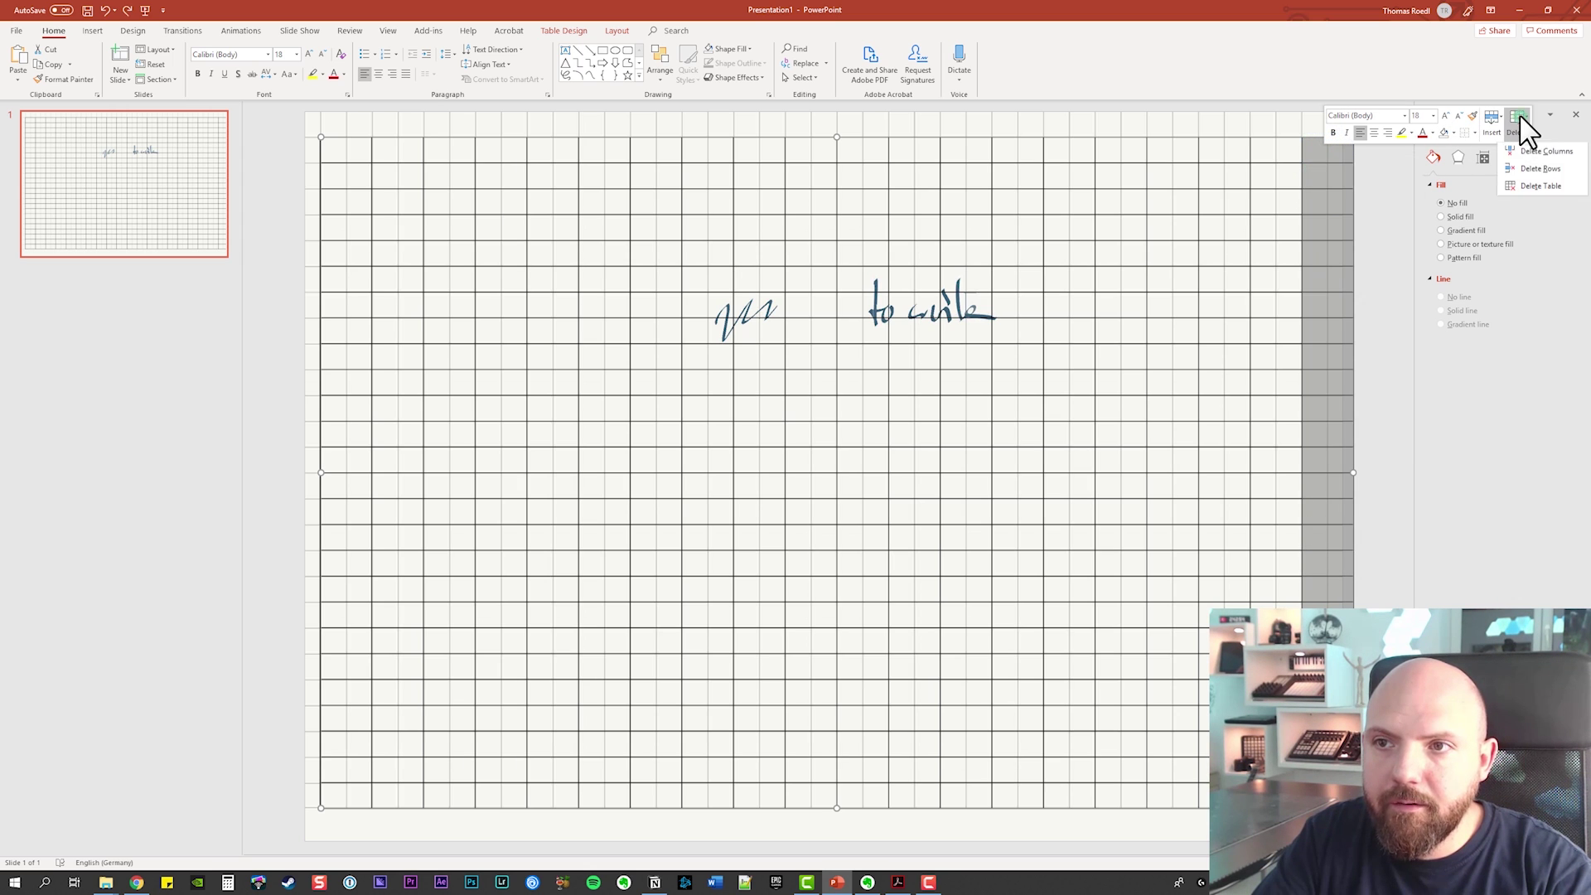
left_click(1563, 152)
left_click(1328, 211)
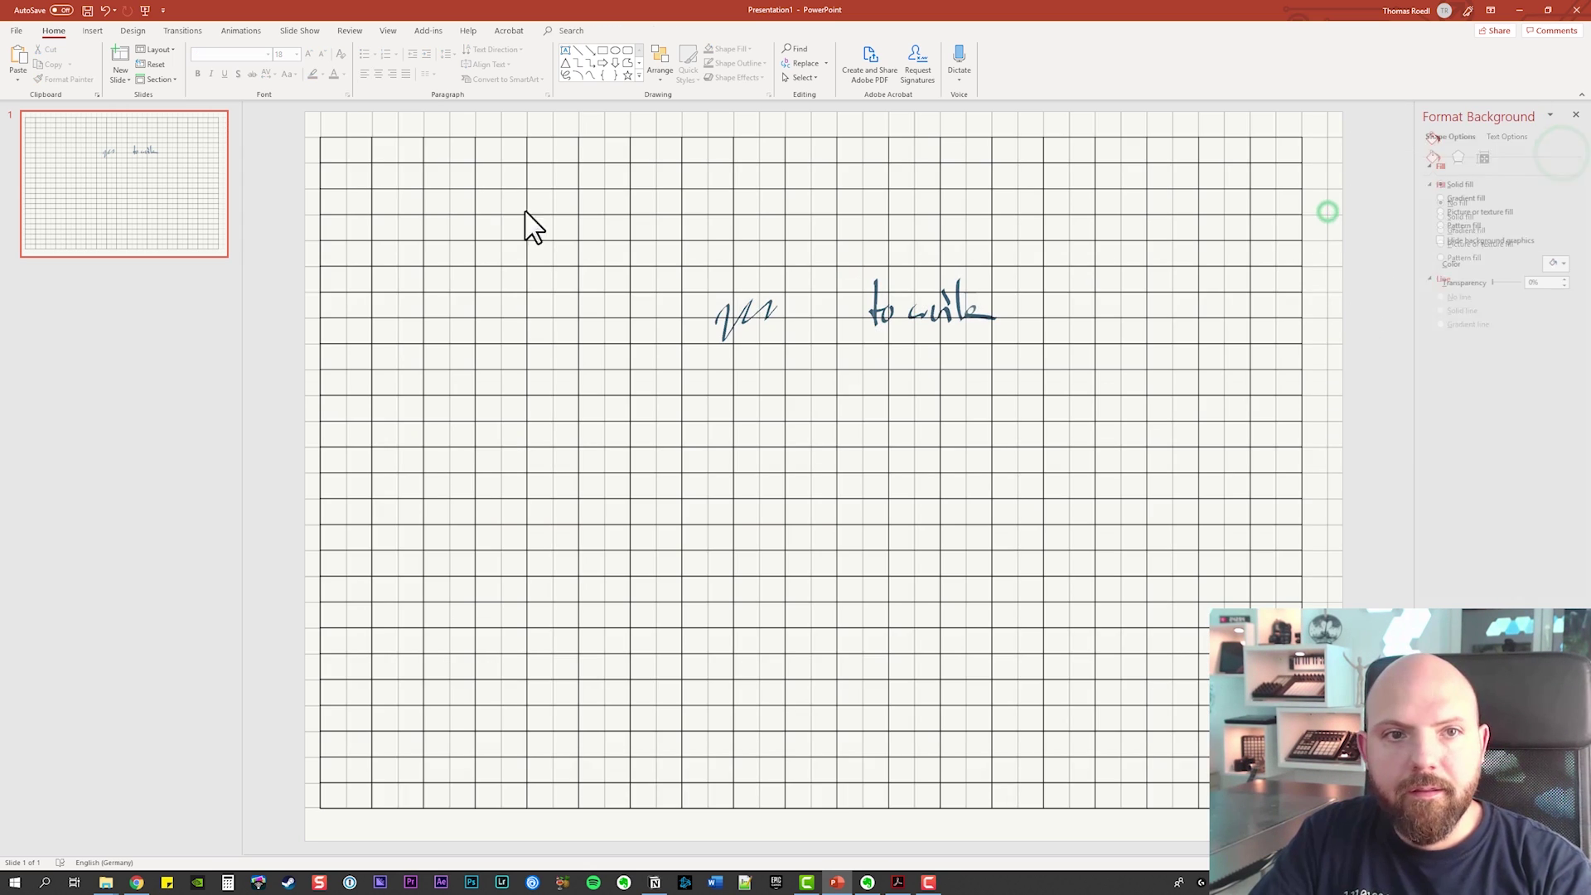
Select all nineteen table columns and insert nineteen more columns to the right so each cell matches one grid square
left_click(324, 152)
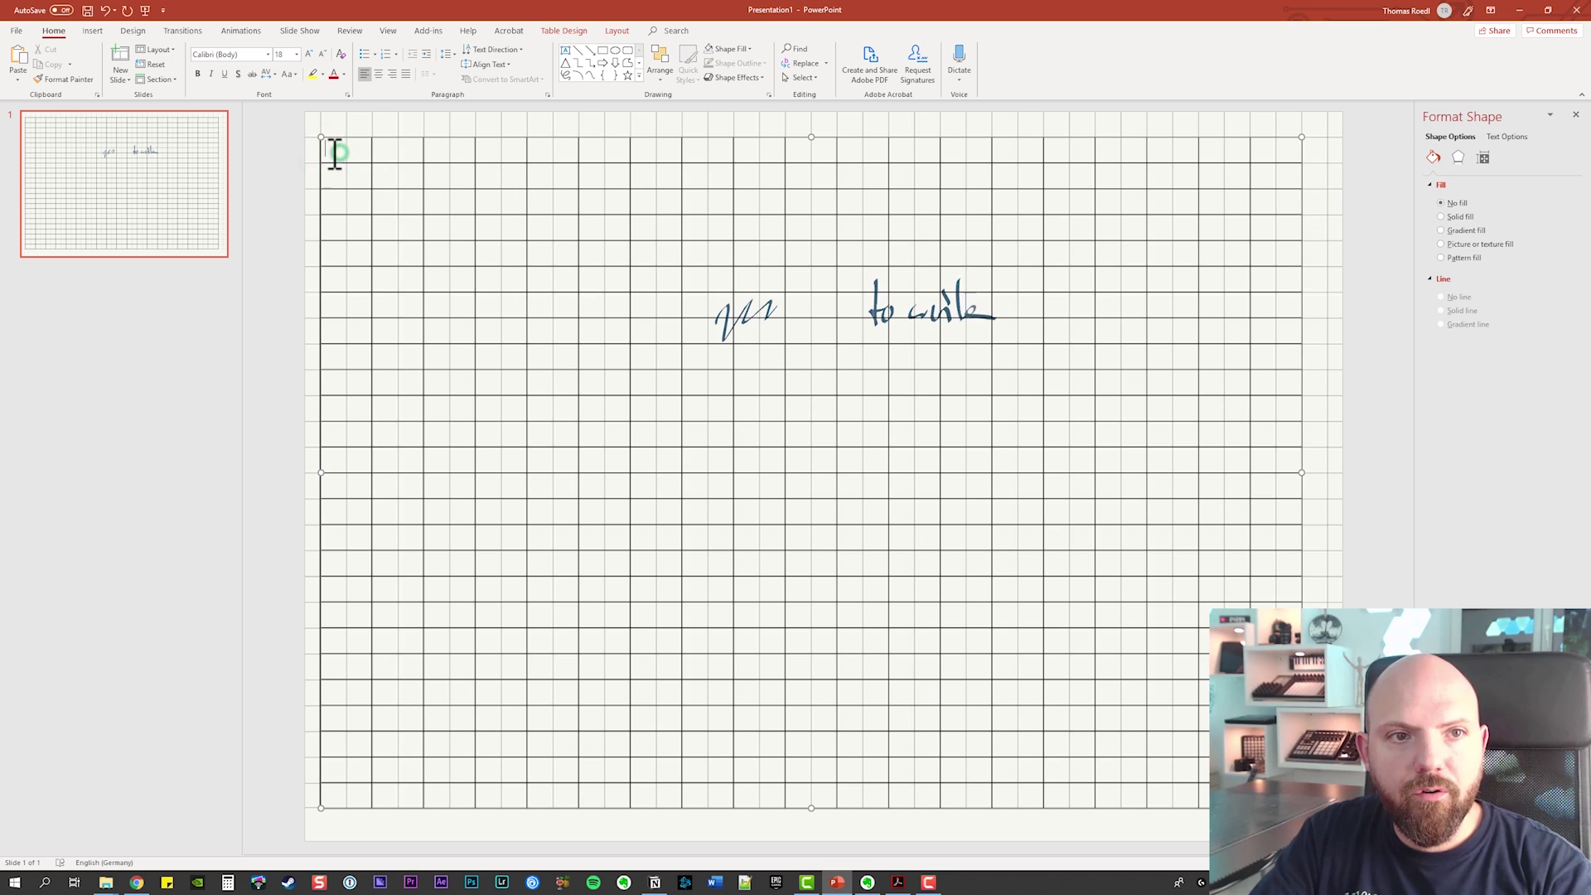
left_click(316, 160)
left_click_drag(331, 151, 1293, 800)
right_click(1281, 152)
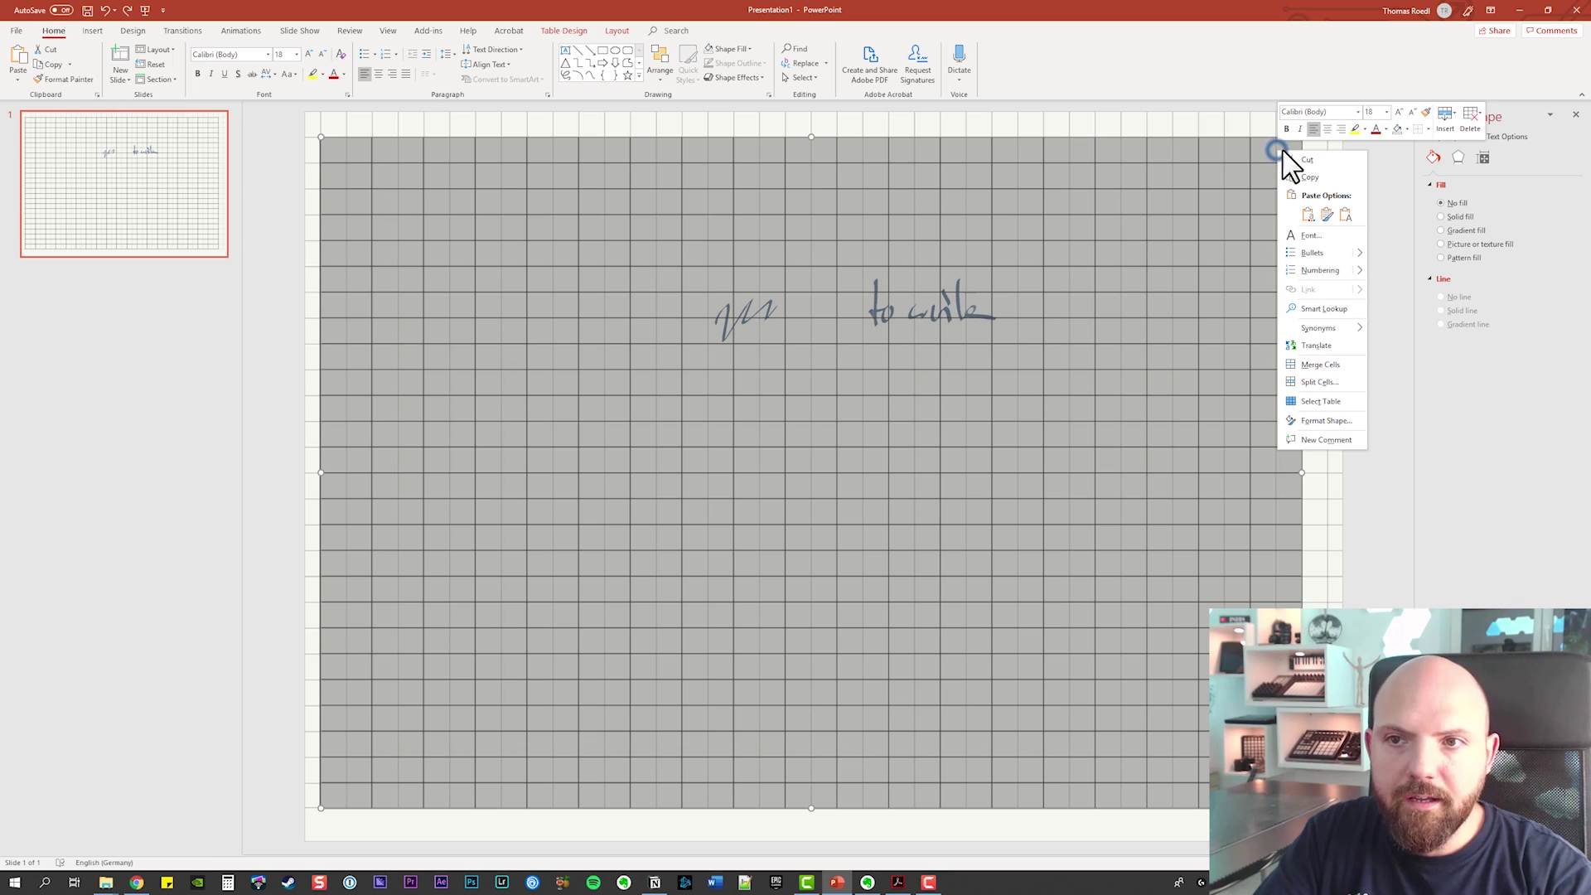
left_click(1444, 120)
key("Escape")
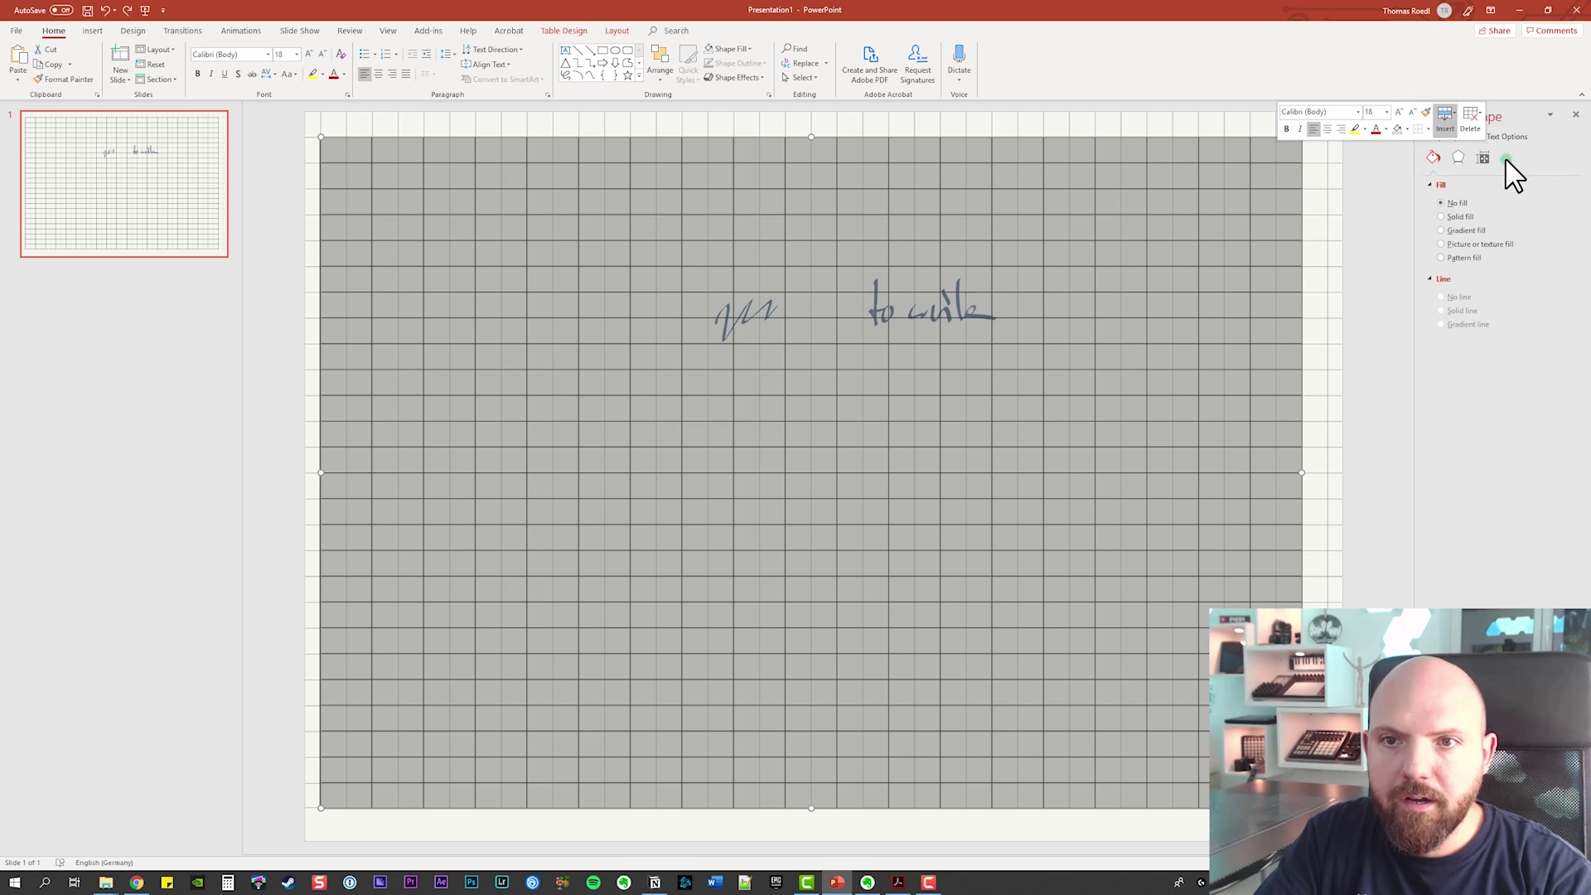
left_click(1318, 203)
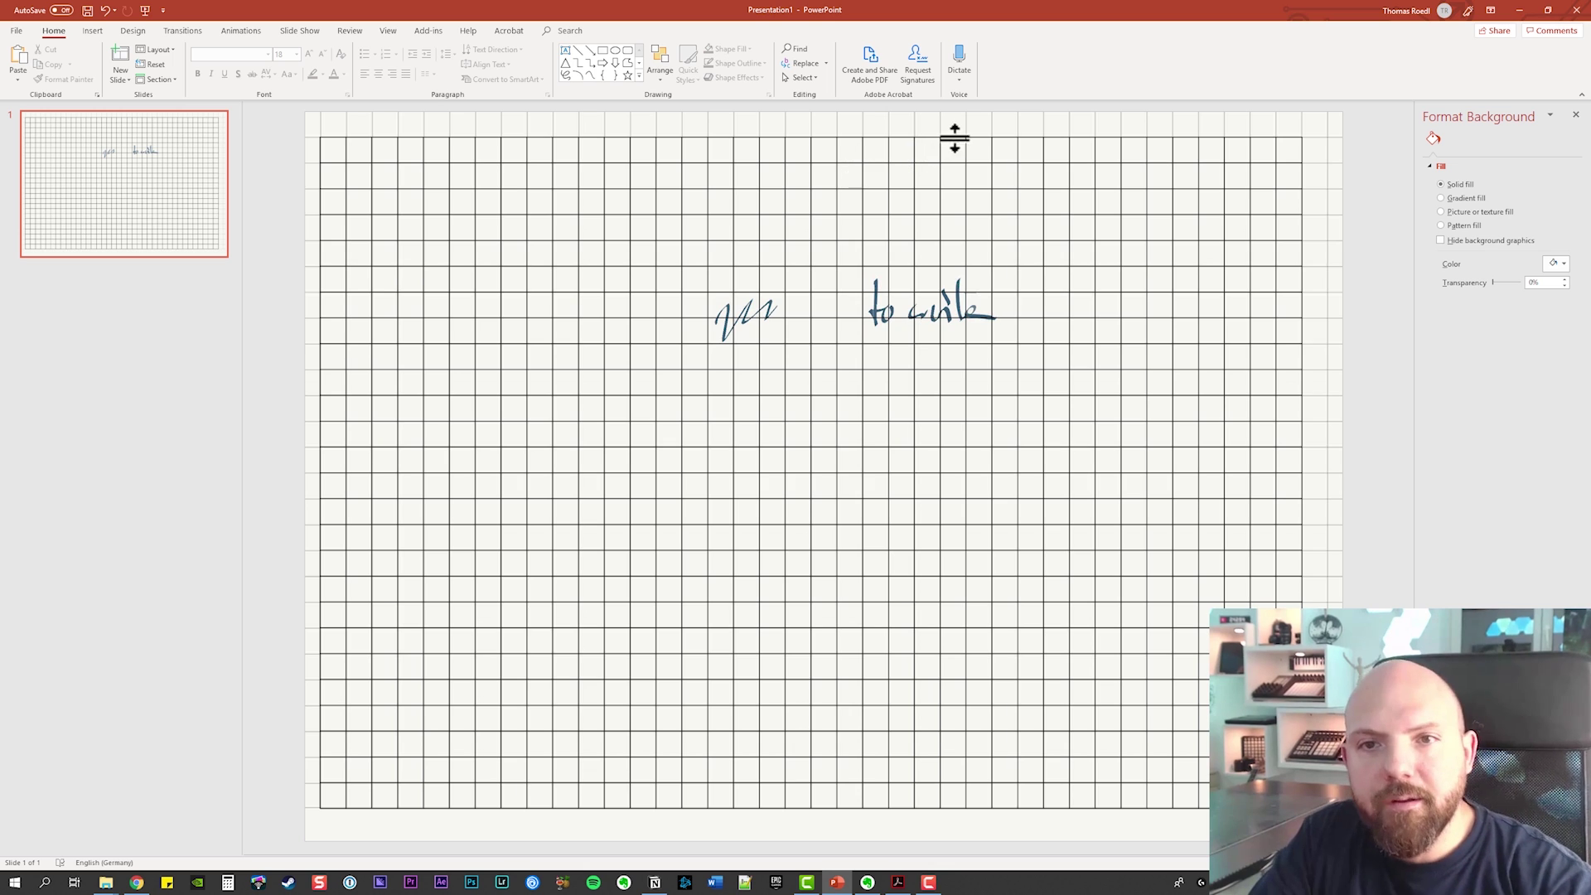
Select the whole table and move it about half a grid square up and to the right, off the background grid lines
left_click(1161, 129)
left_click(1179, 127)
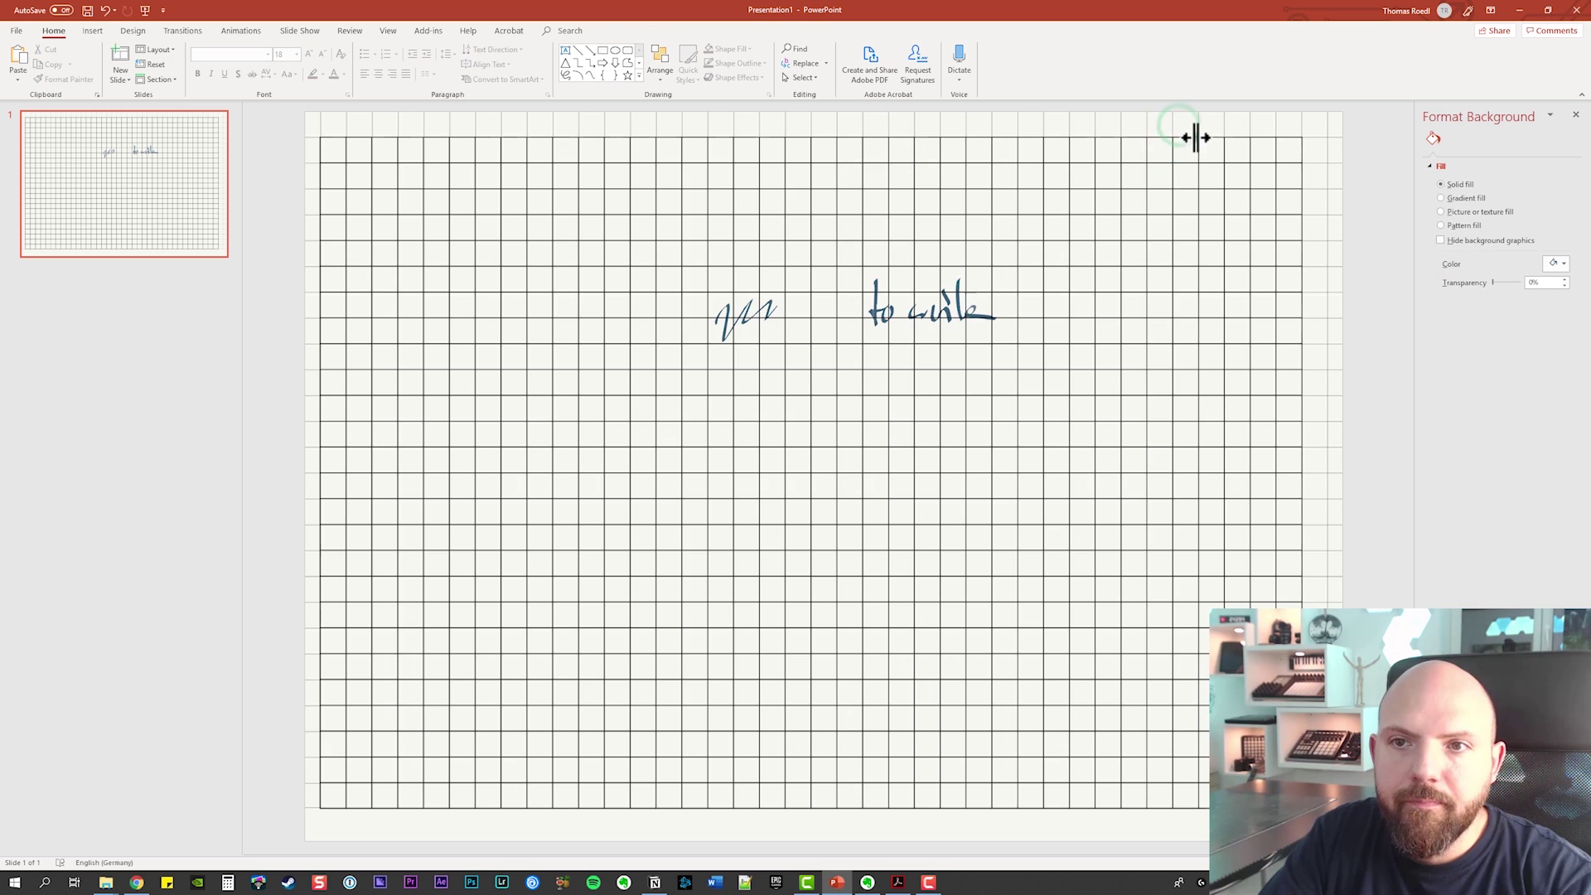
left_click(1196, 137)
left_click_drag(1190, 135, 1203, 126)
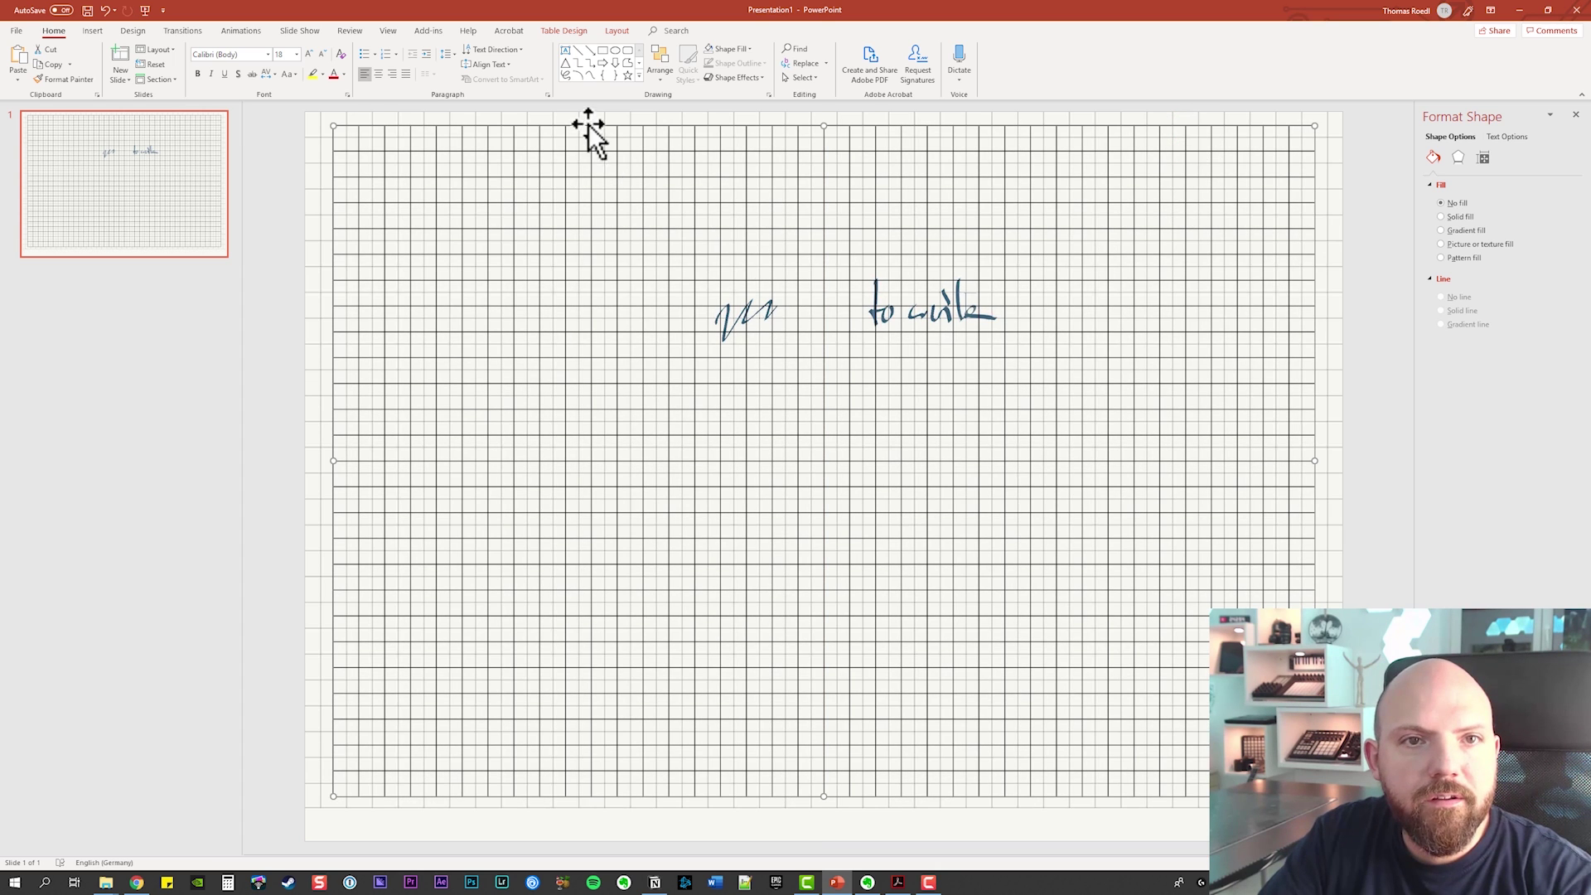
Open the presentation's Slide Master view
left_click(390, 31)
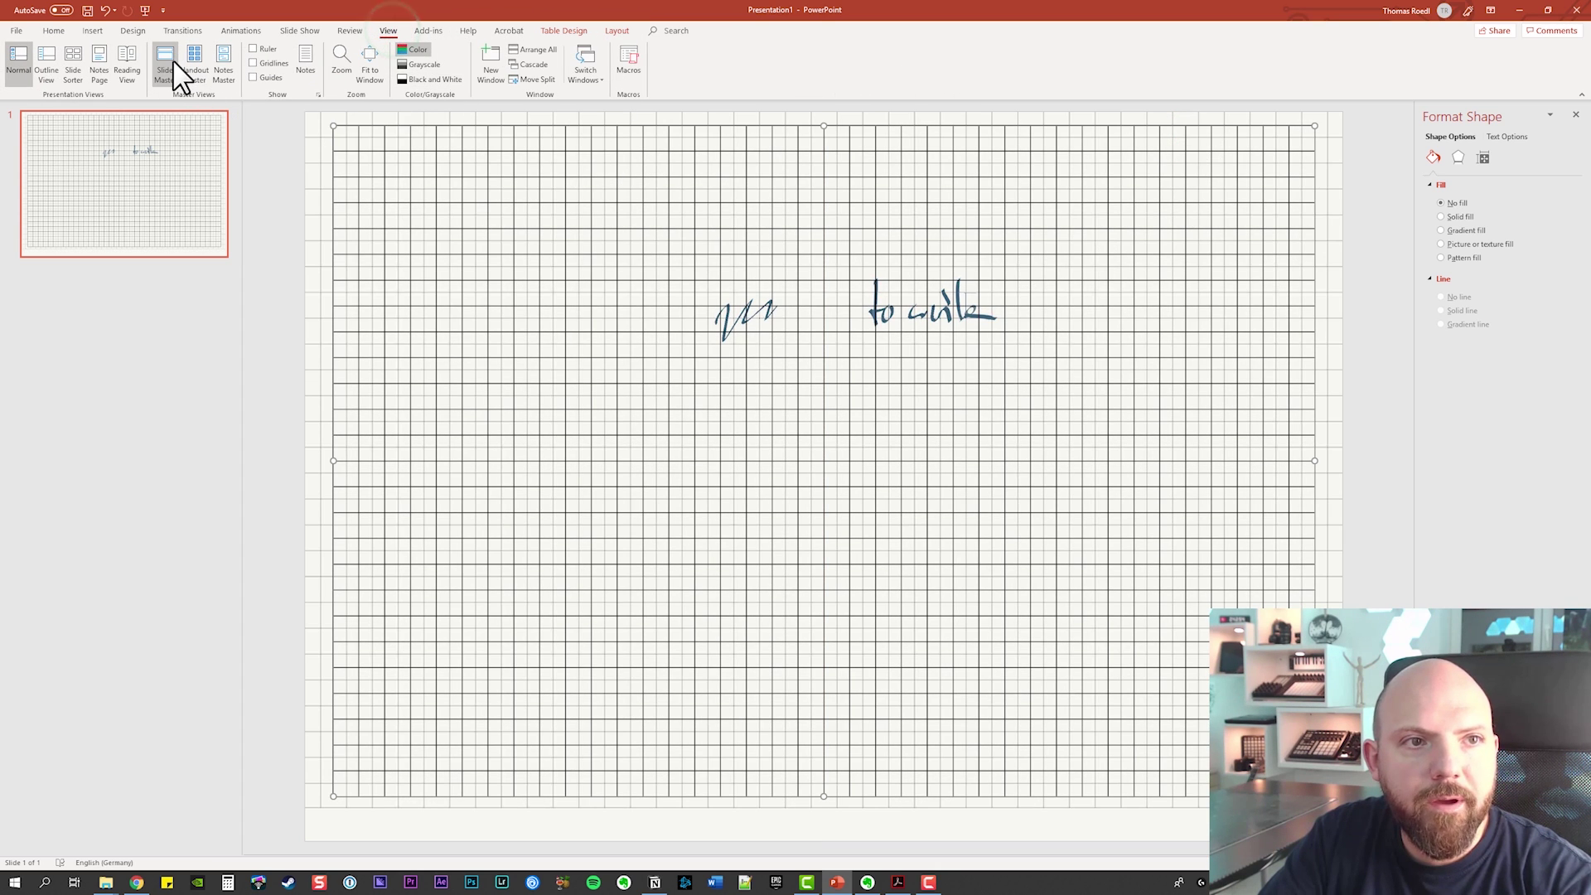
left_click(163, 61)
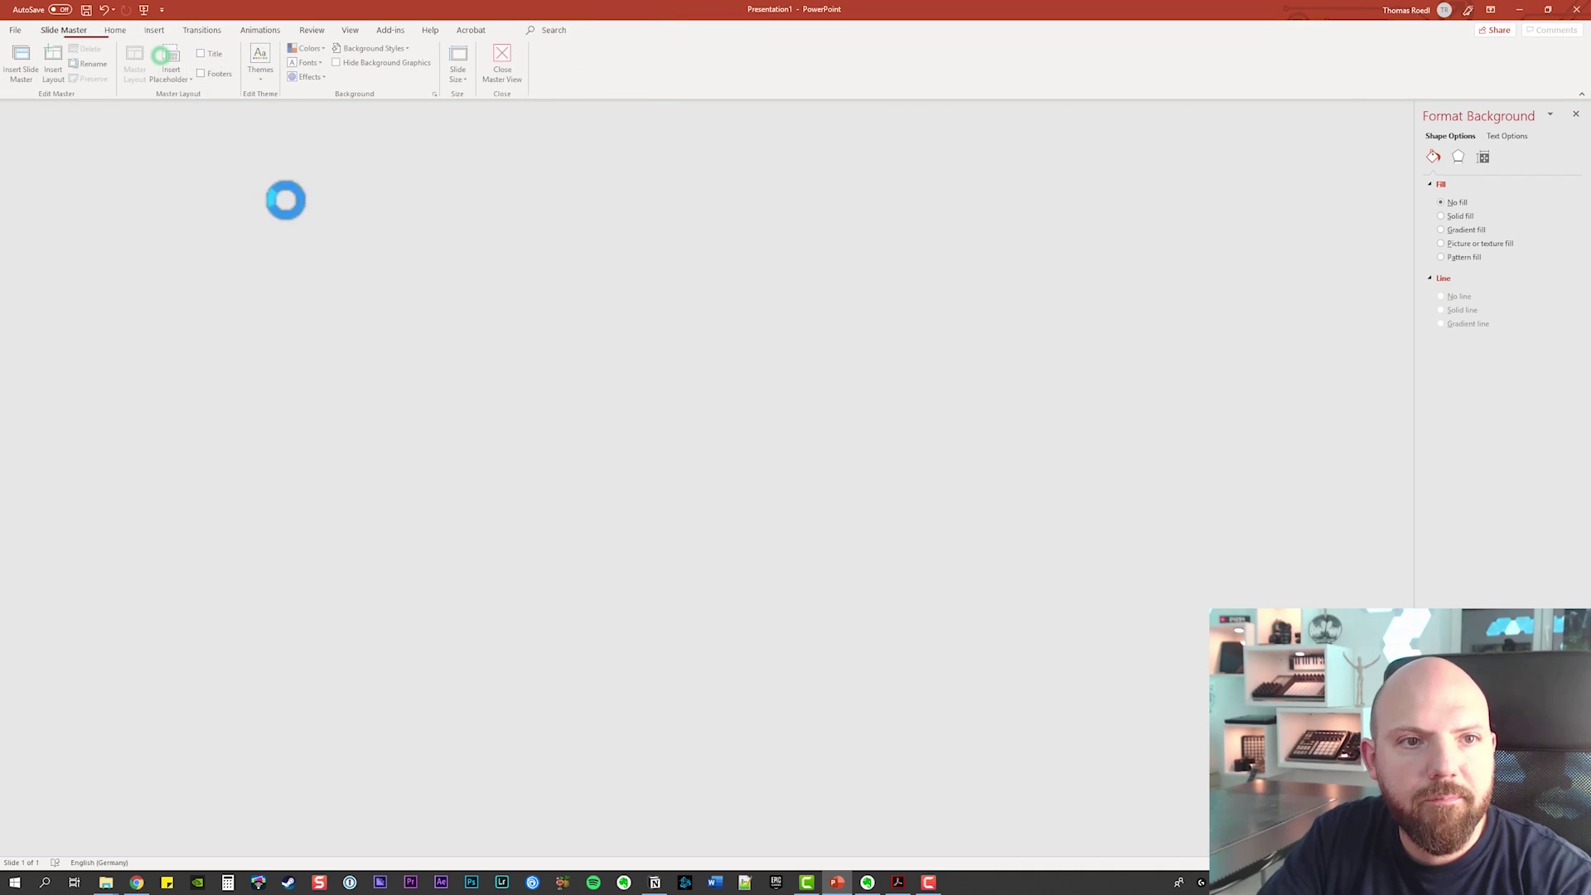
Delete the grid page image with the handwriting from the top slide master and close the master view
left_click(558, 270)
left_click(150, 168)
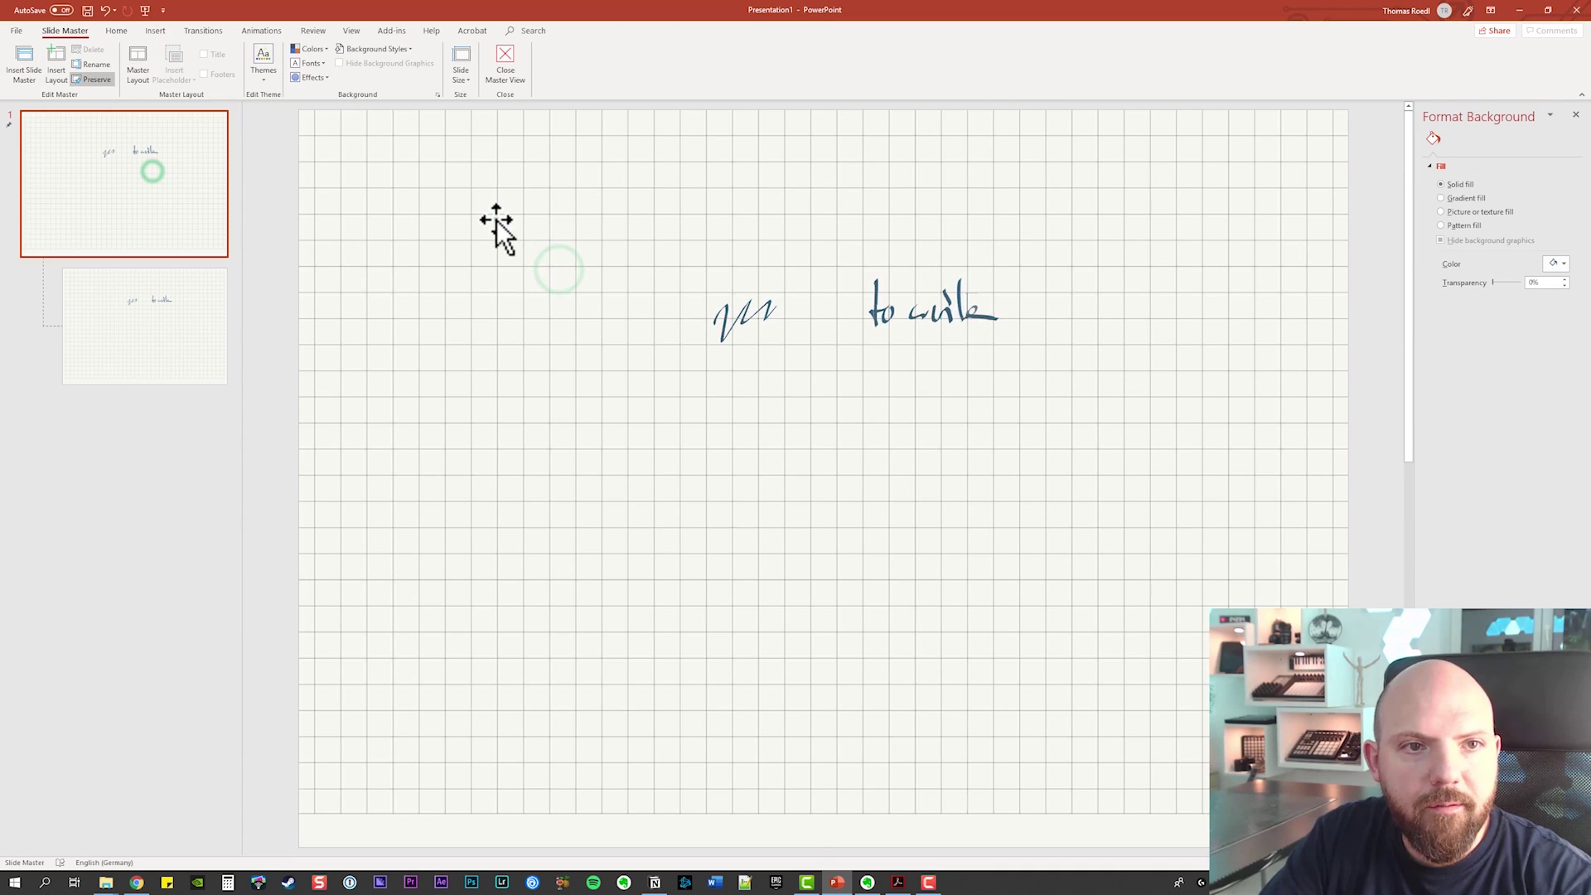
left_click(496, 219)
key("Delete")
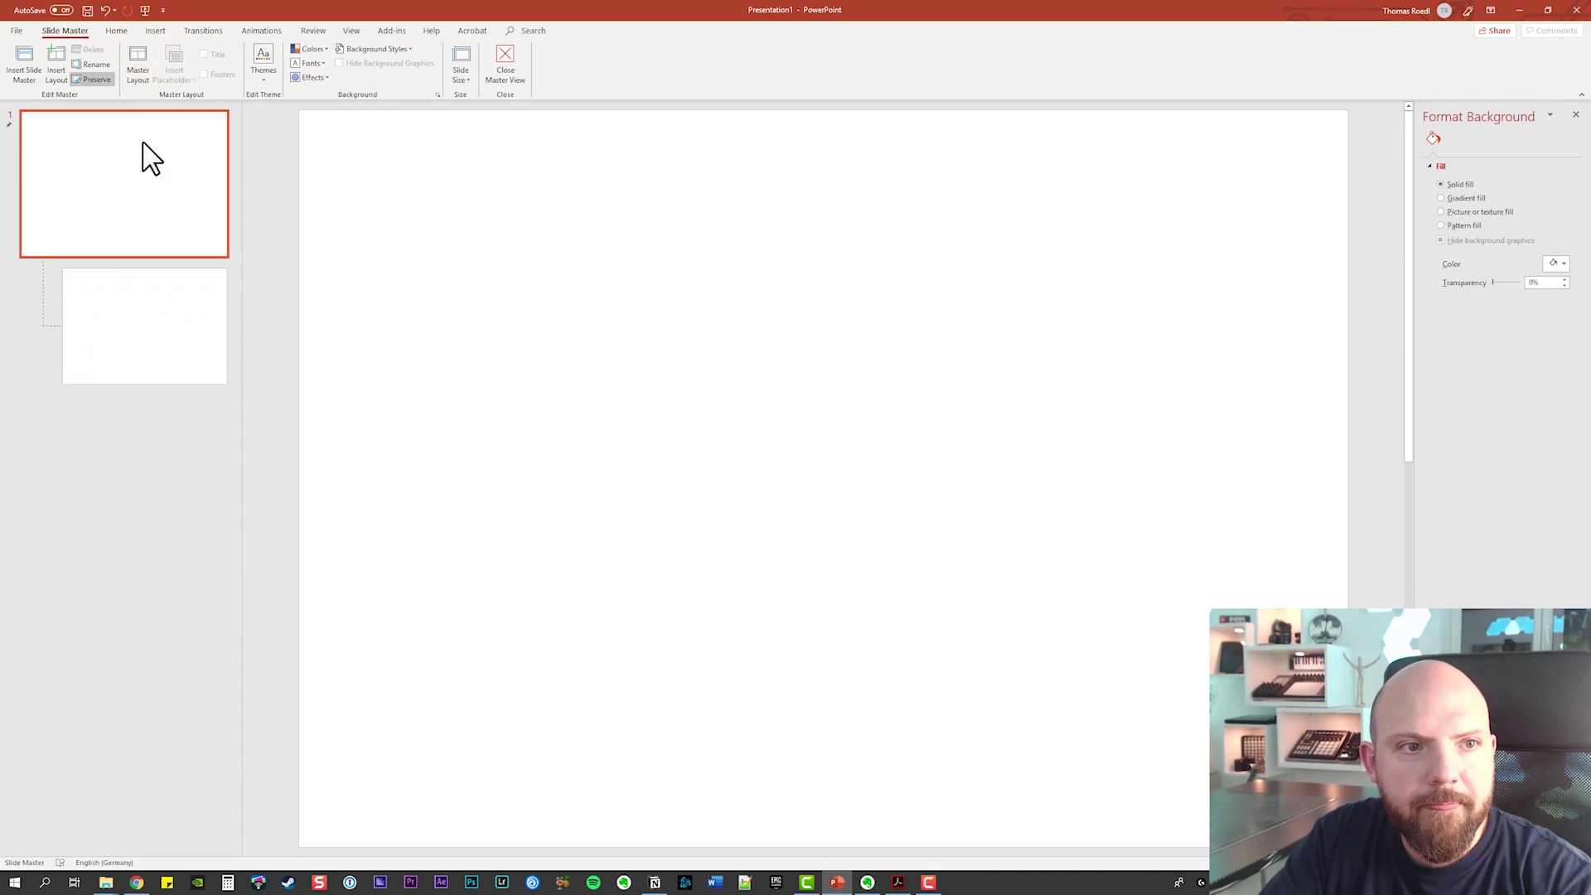
left_click(506, 65)
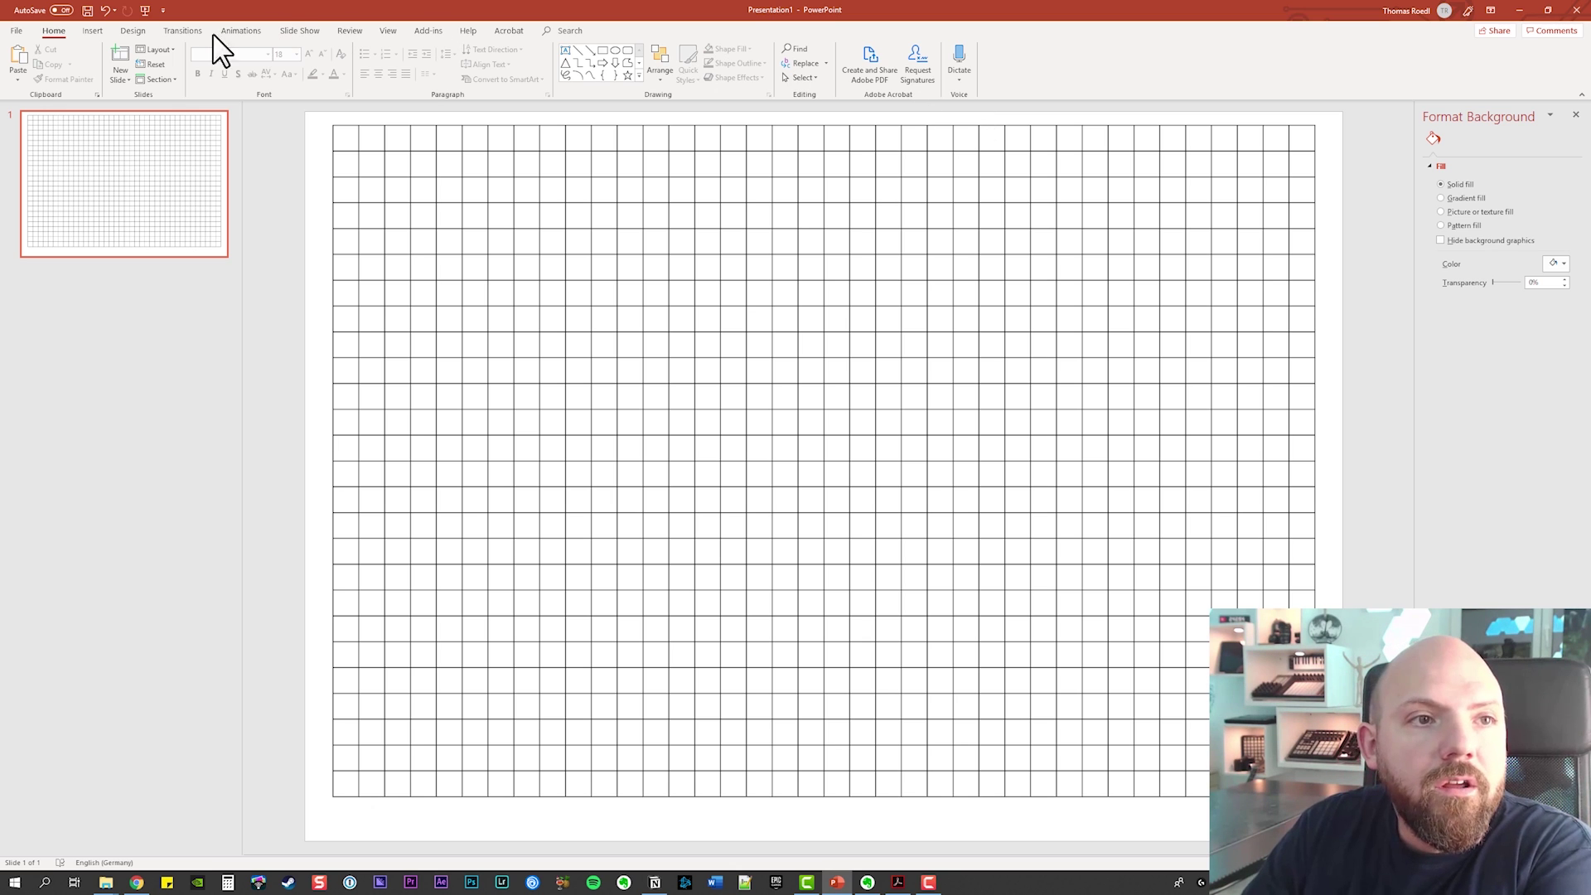
Insert the palette and paintbrush icons from the Arts category of the icon library onto the slide
left_click(86, 33)
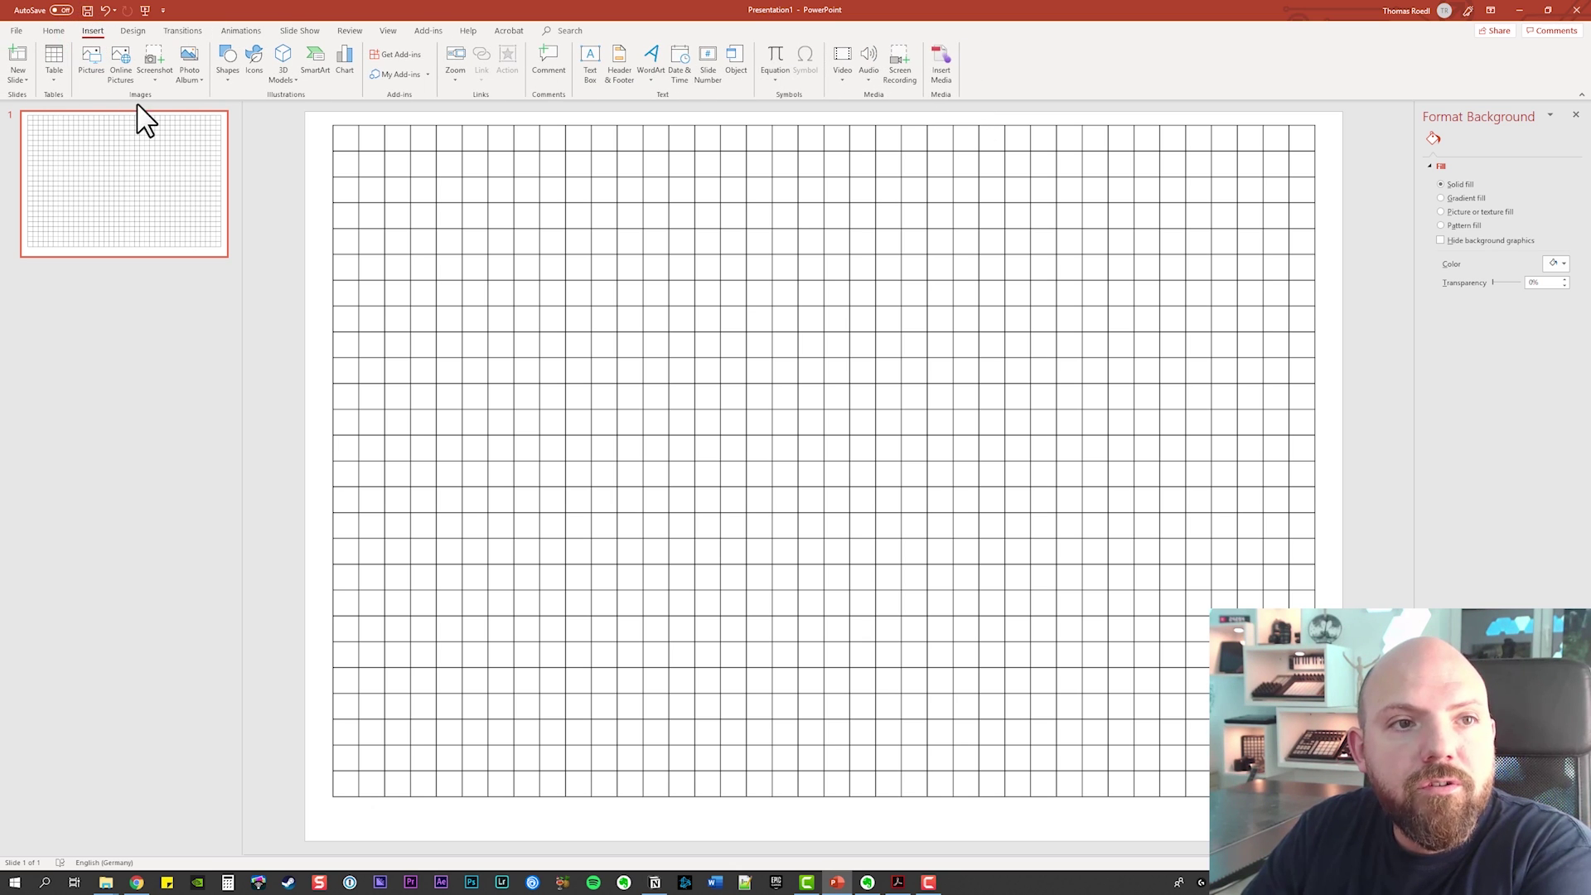
left_click(256, 72)
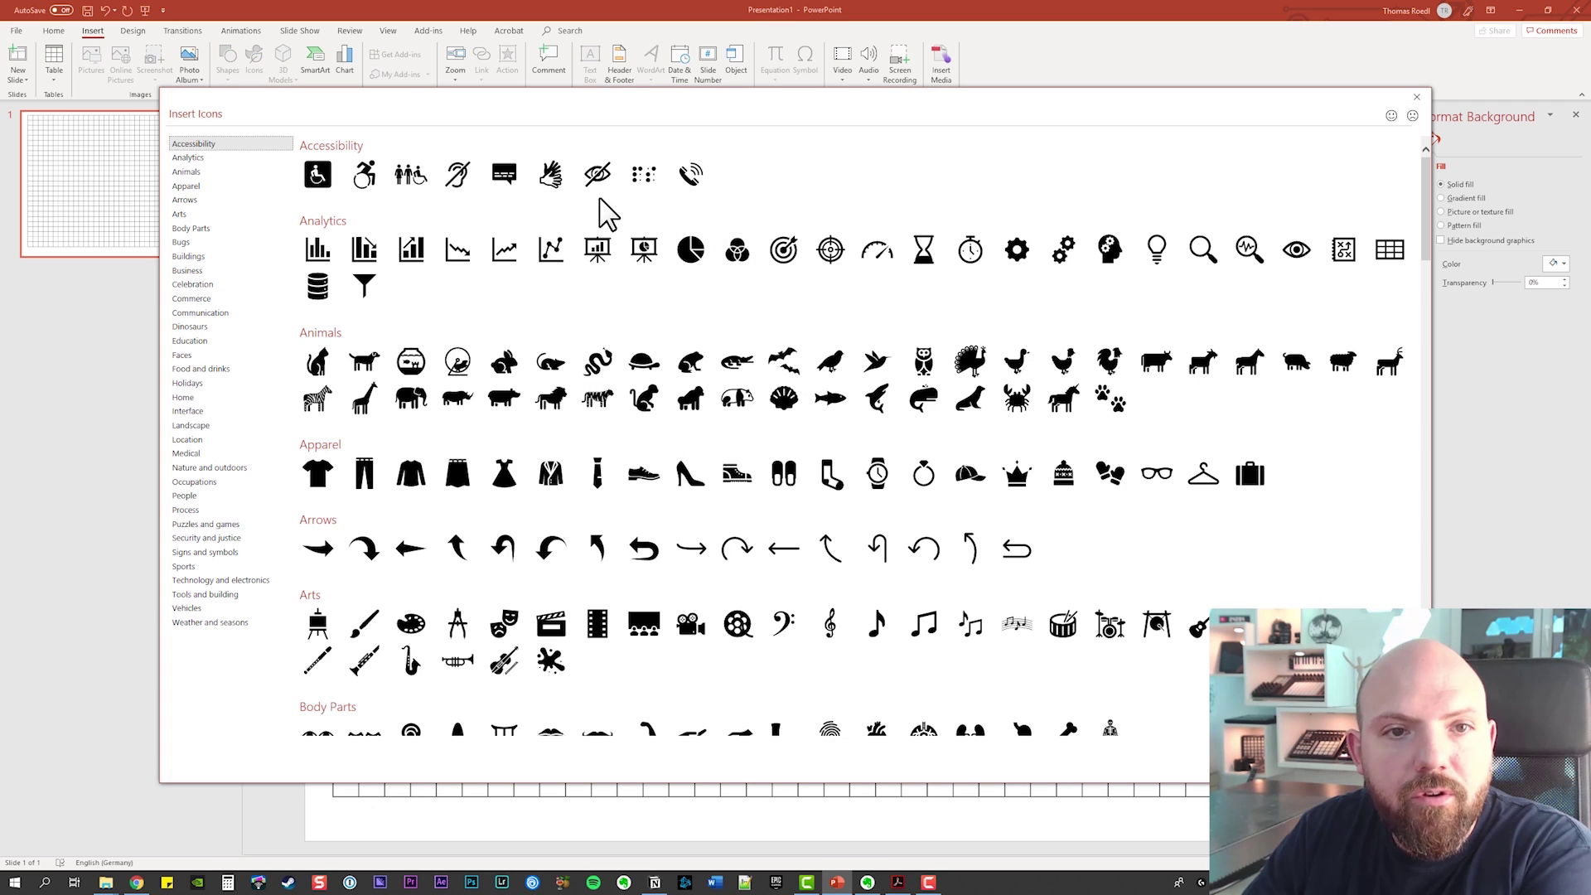
left_click(411, 623)
left_click(364, 623)
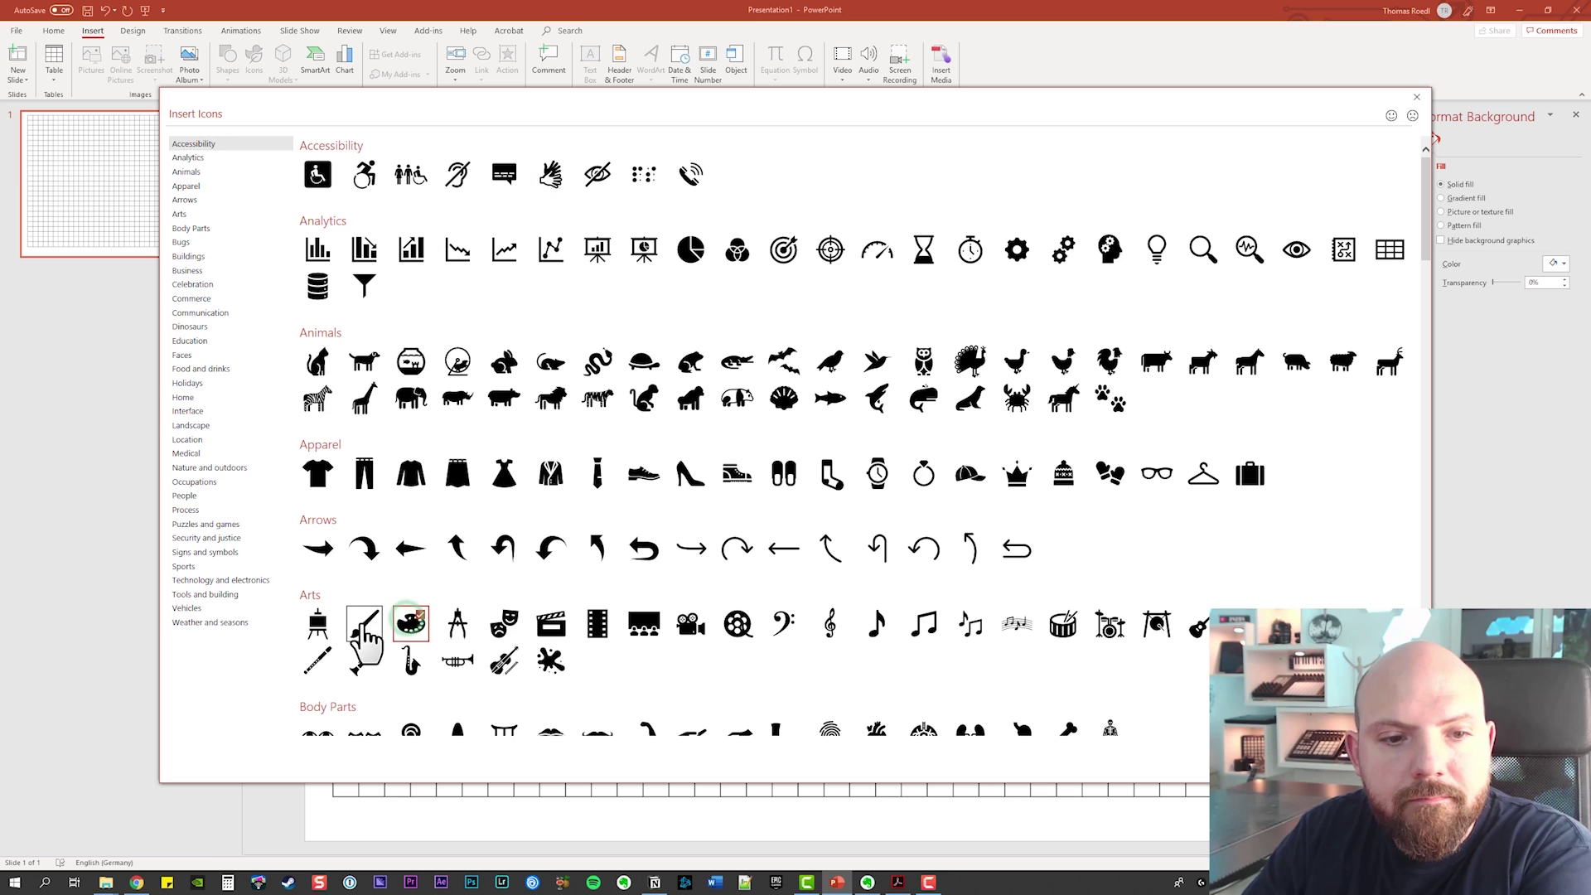
left_click(1327, 758)
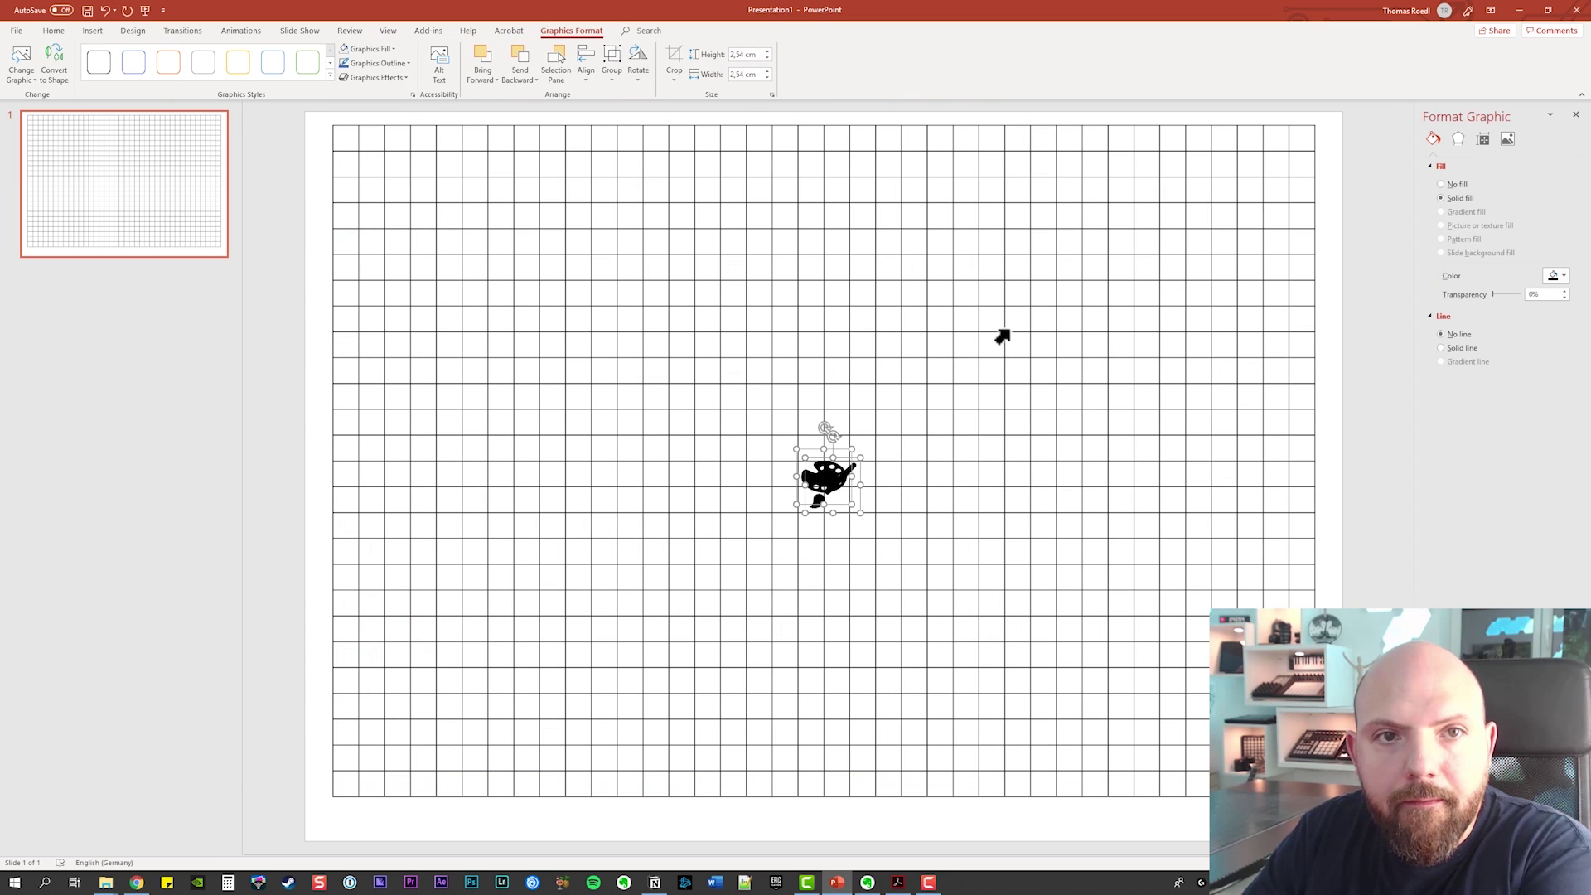
Enlarge the palette icon to about 4.91 cm in the slide's upper-right corner and place the paintbrush just left of it
left_click(871, 491)
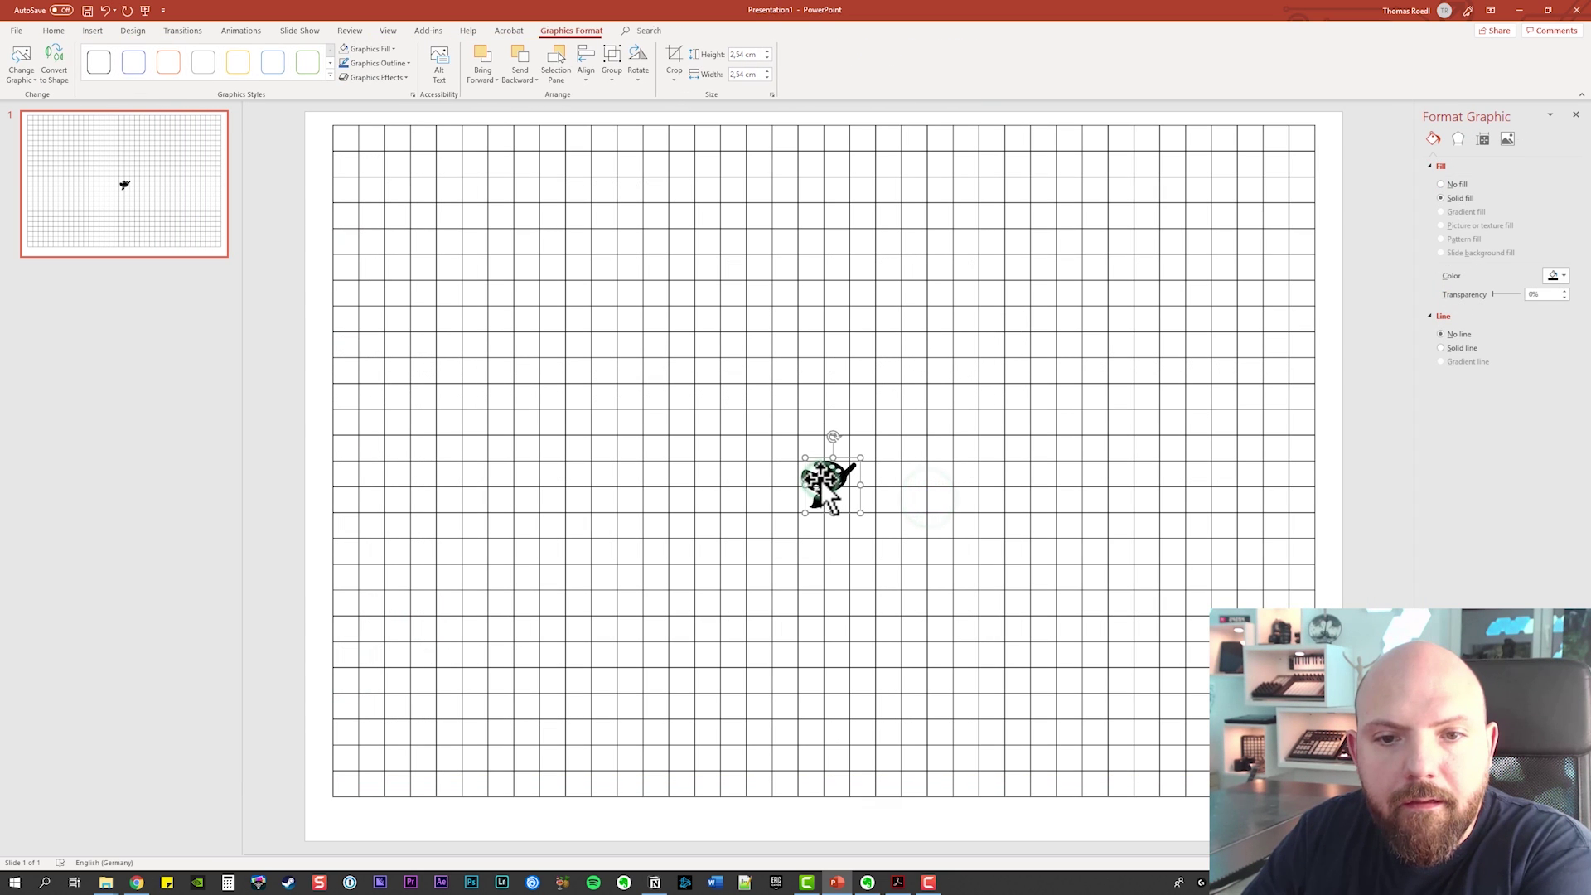
mouse_move(821, 479)
left_mouse_down()
mouse_move(1279, 152)
mouse_move(1222, 138)
mouse_move(826, 490)
mouse_move(1252, 243)
mouse_move(1291, 145)
mouse_move(1260, 170)
mouse_move(1339, 219)
left_mouse_up()
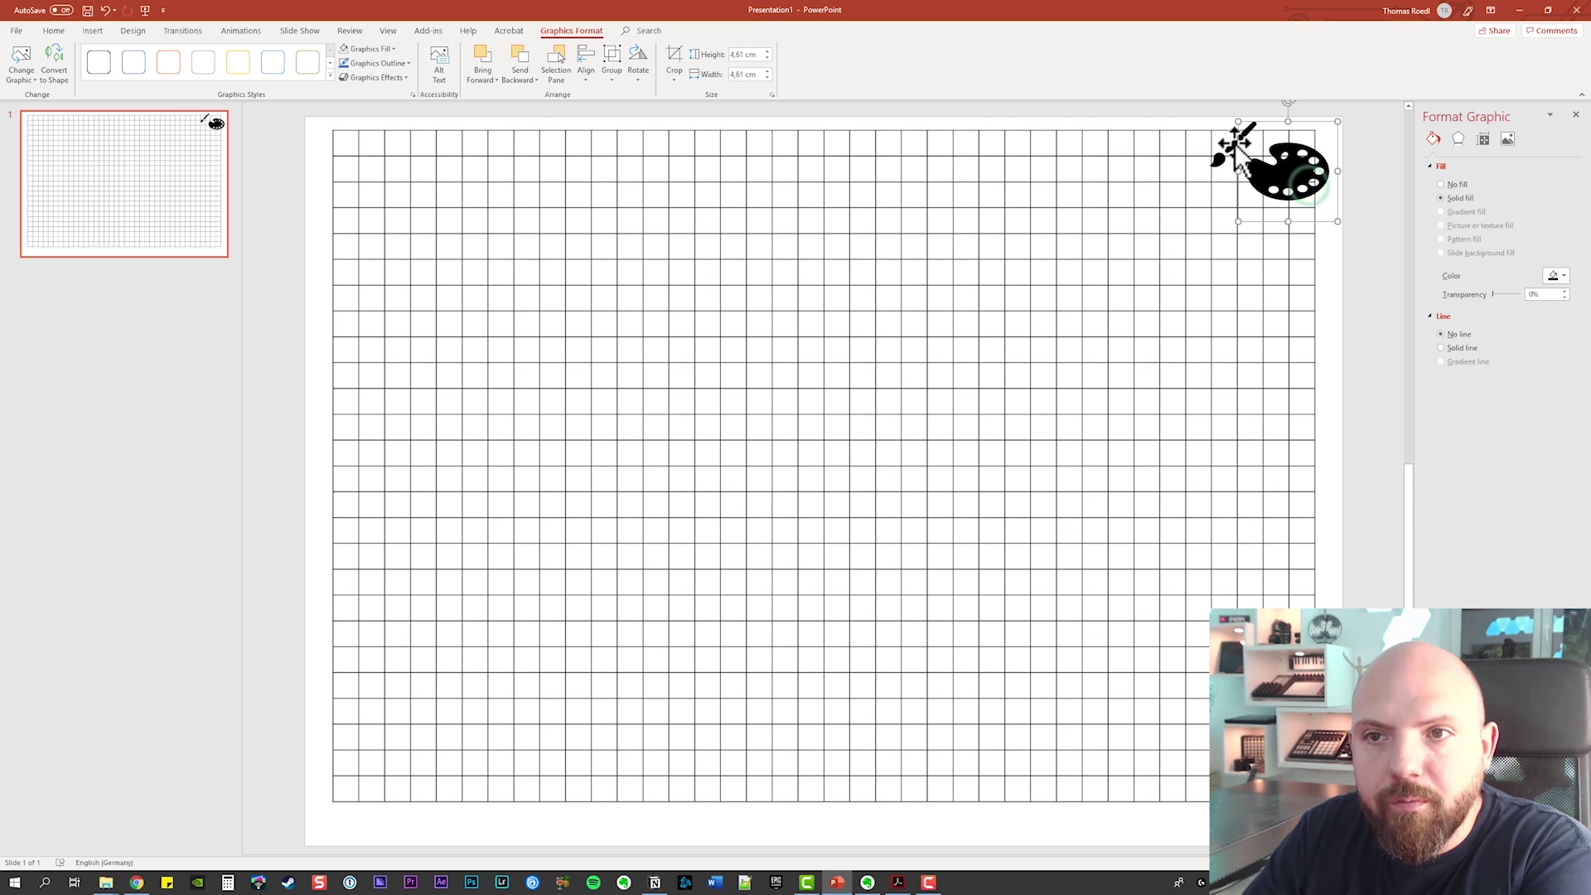
left_click(1242, 155)
left_click(1327, 268)
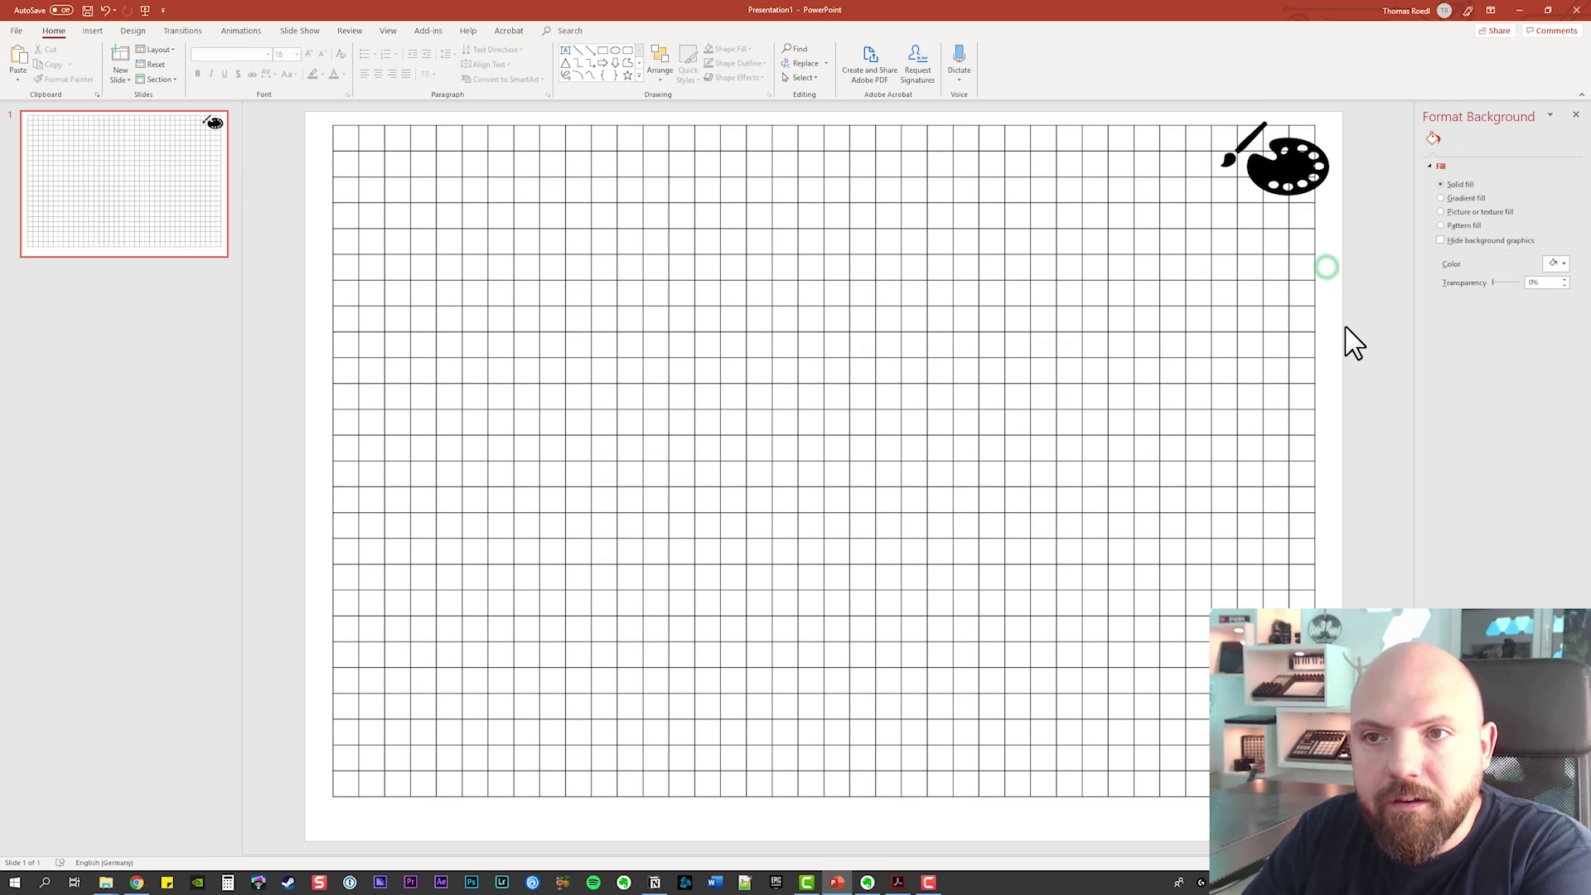
left_click(17, 33)
left_click(57, 196)
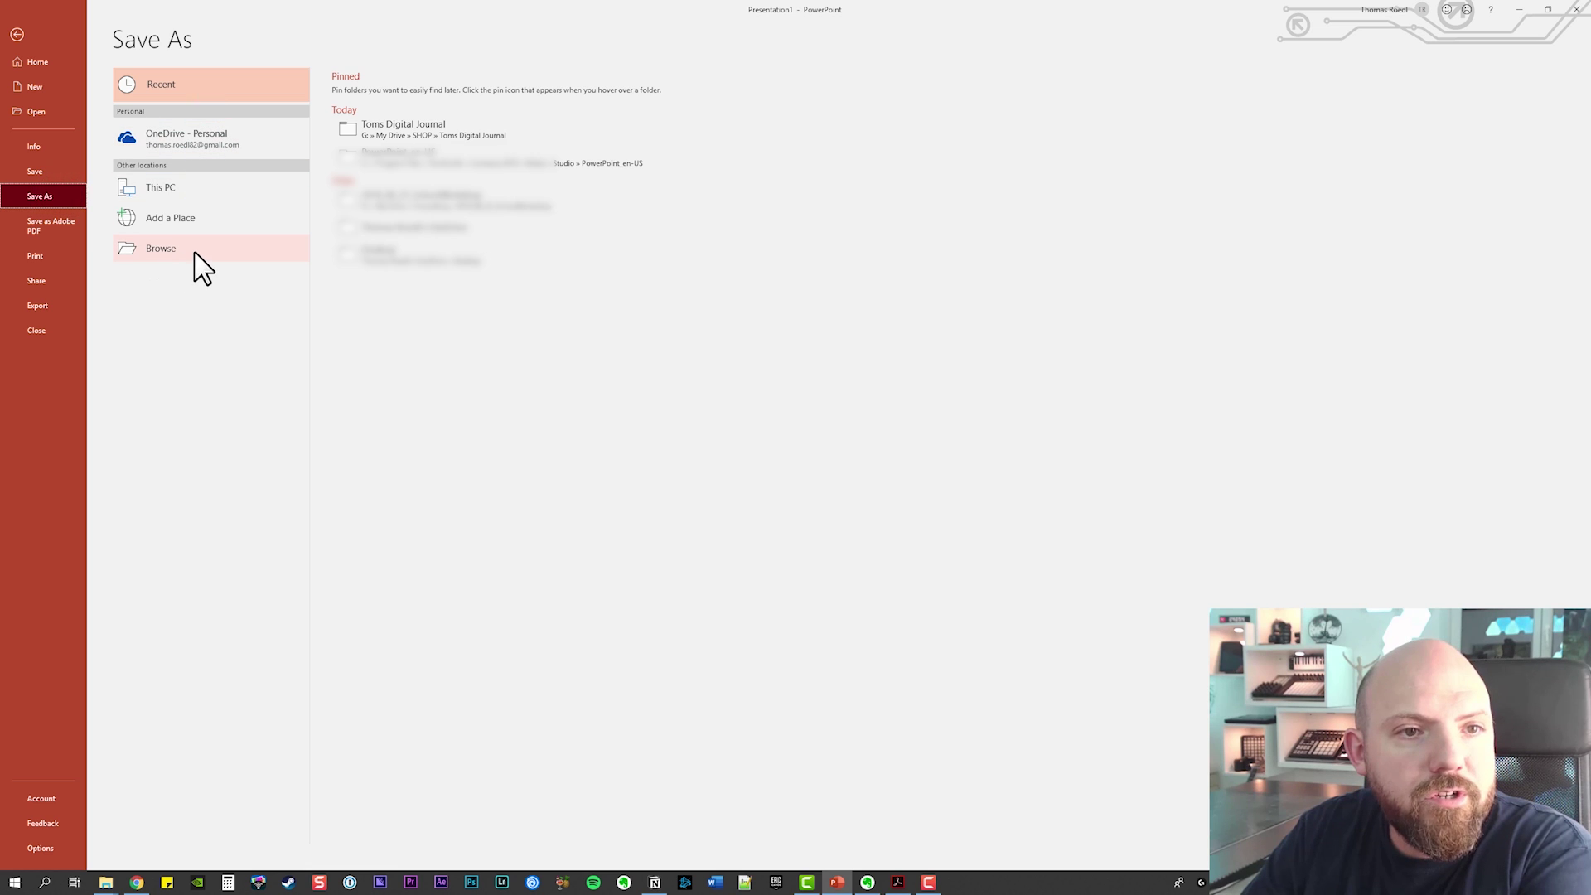
left_click(51, 227)
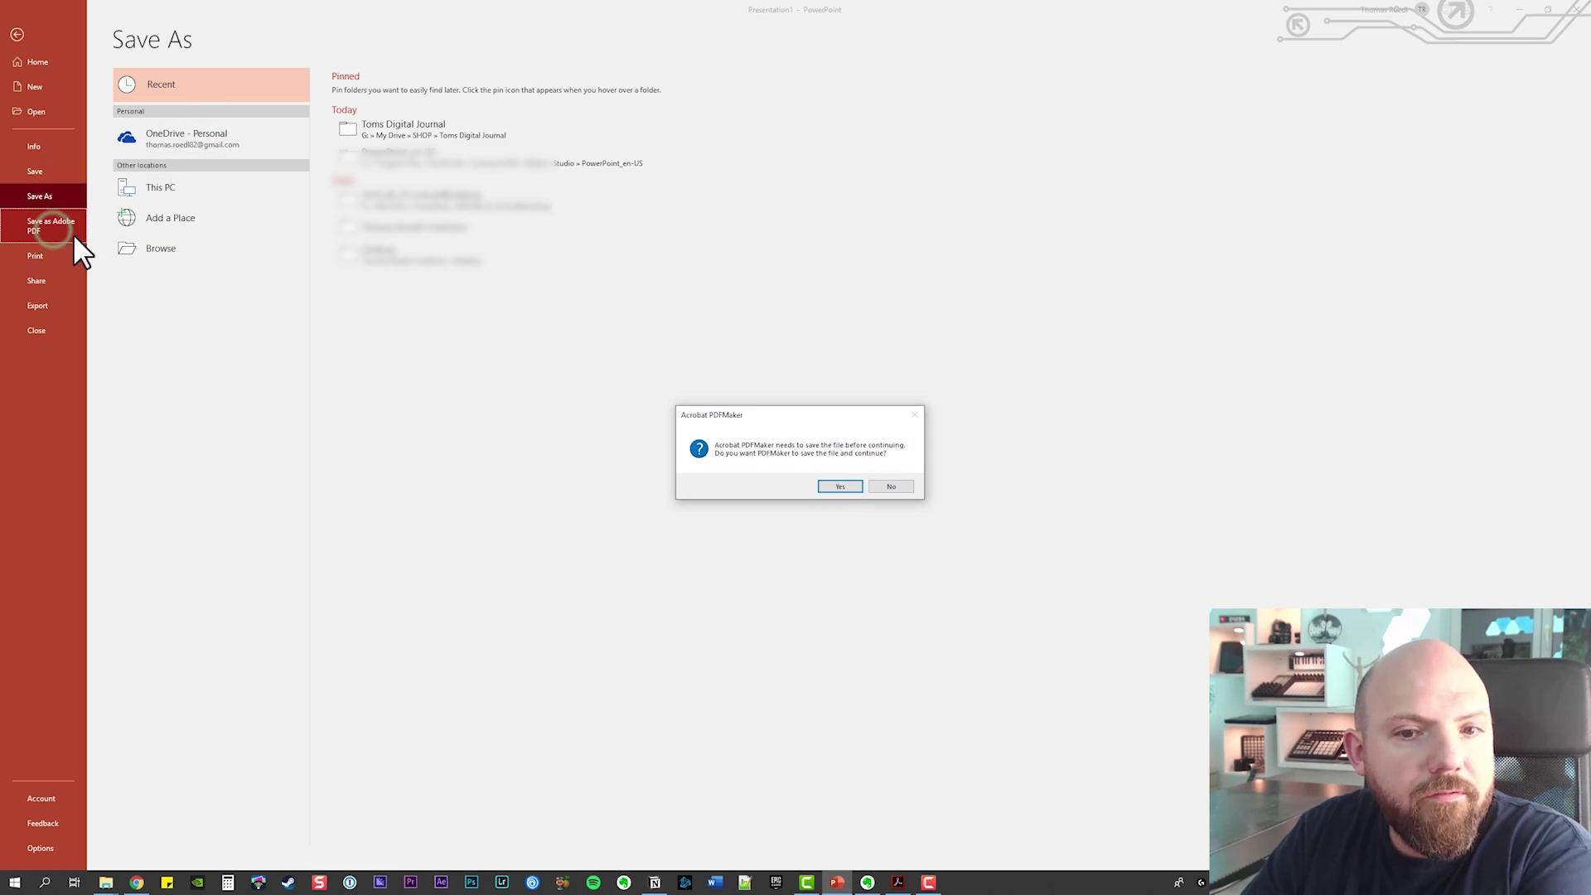
left_click(902, 489)
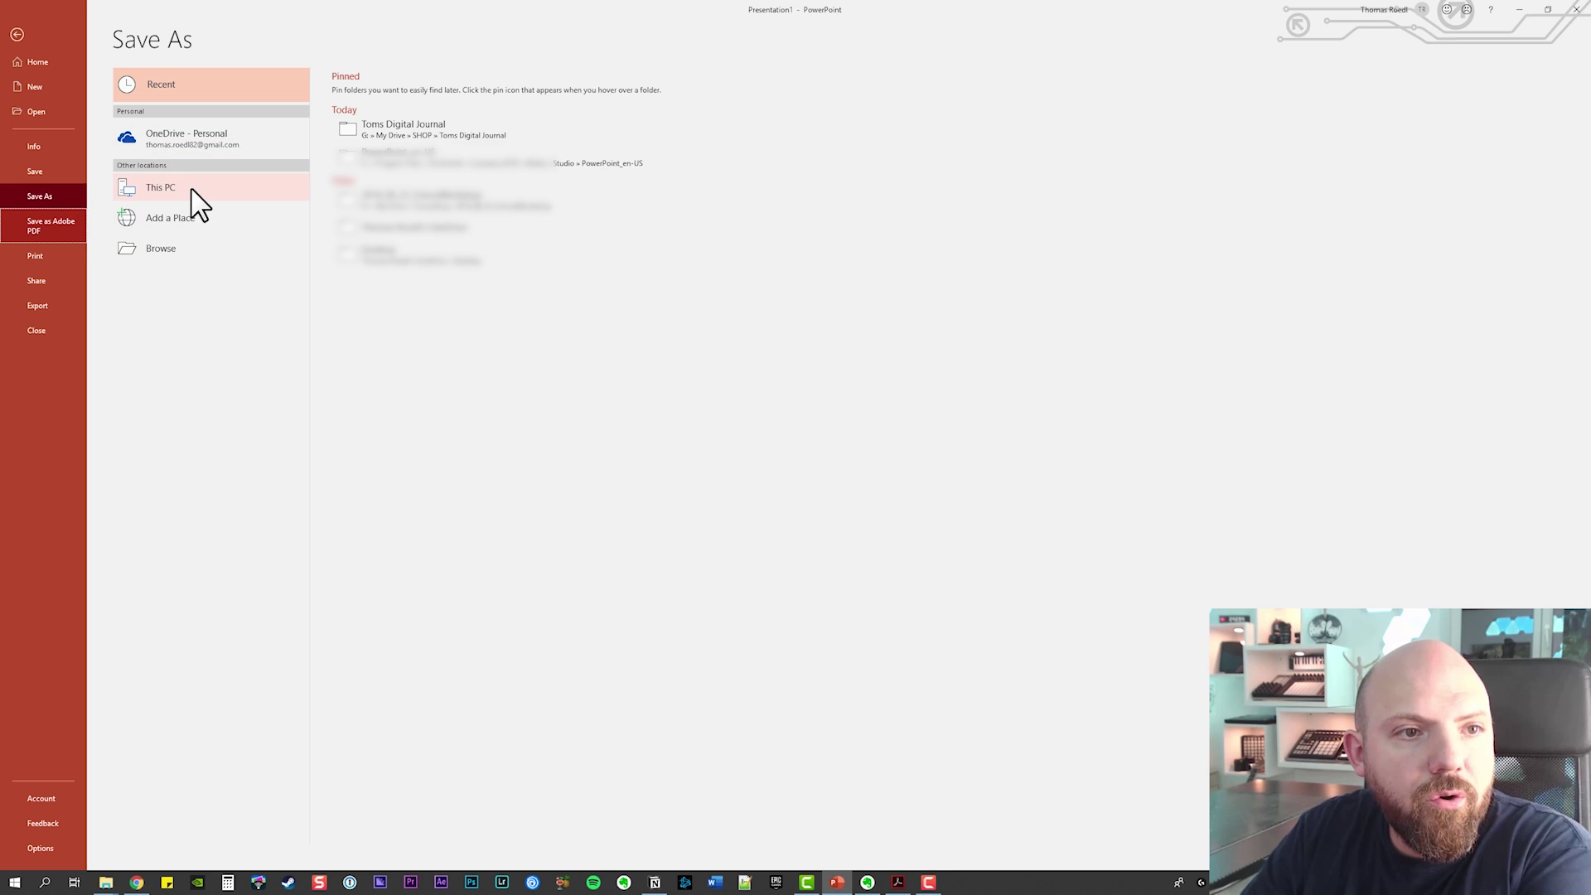
left_click(193, 190)
left_click(184, 251)
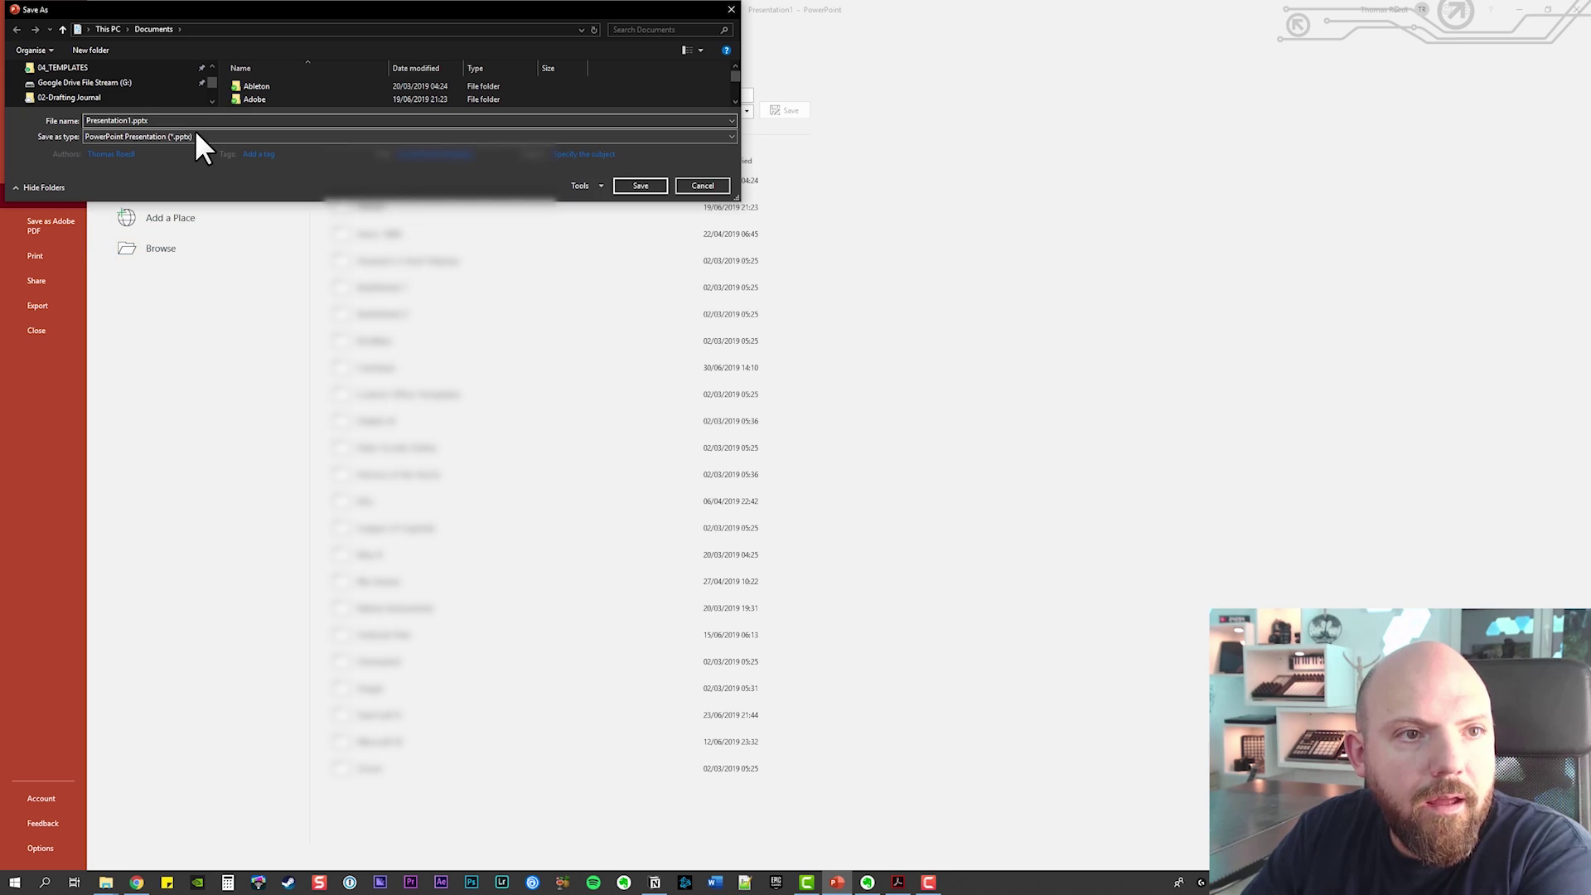
left_click(196, 132)
left_click(202, 171)
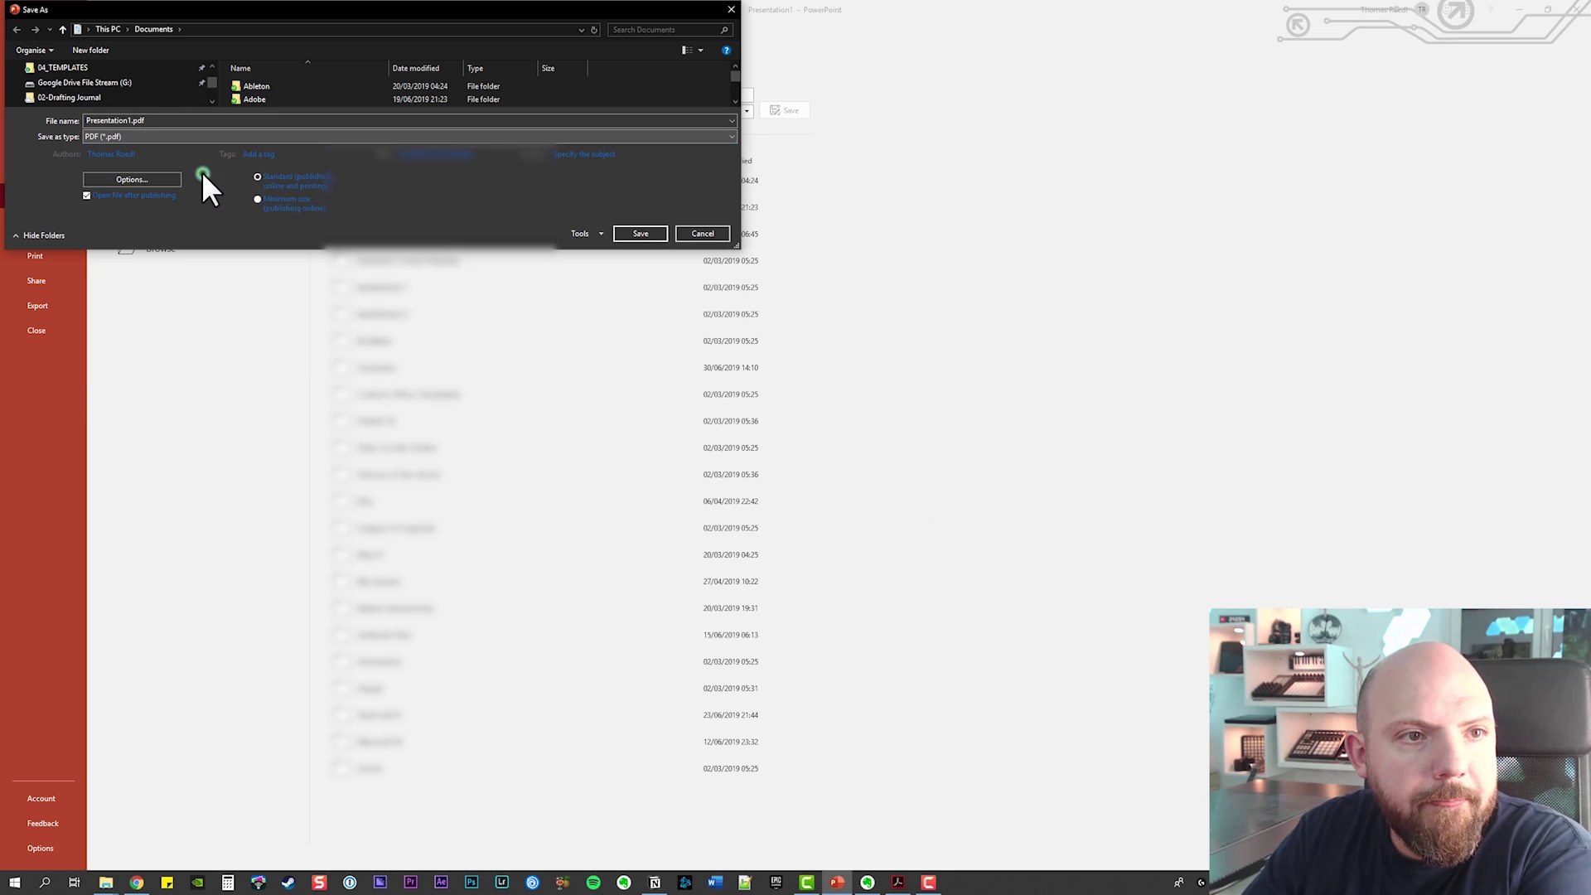
double_click(114, 120)
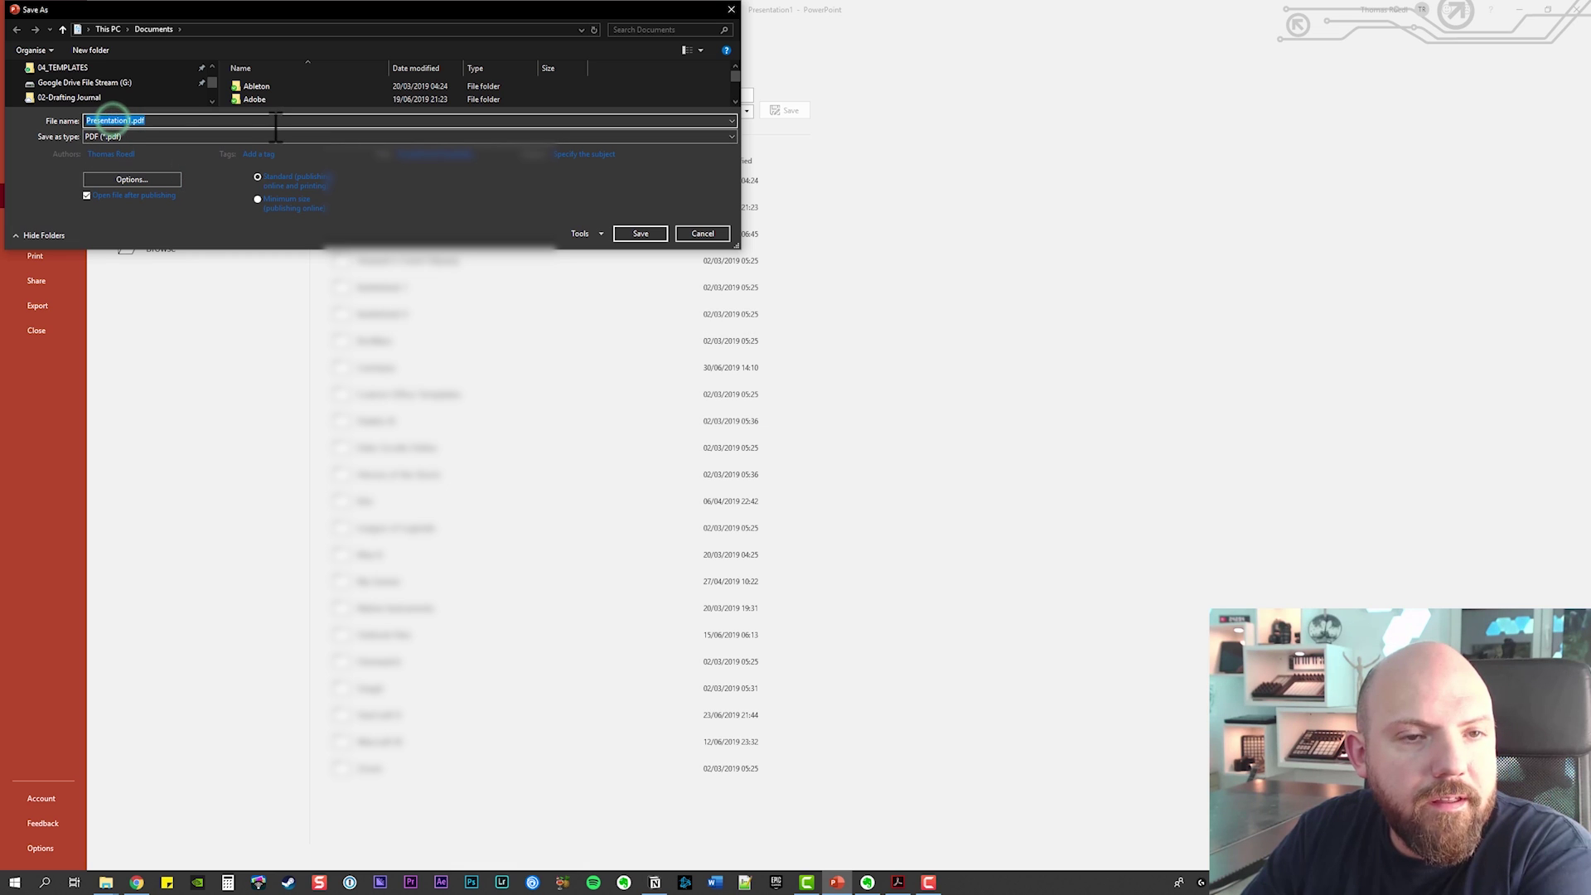
left_click(701, 234)
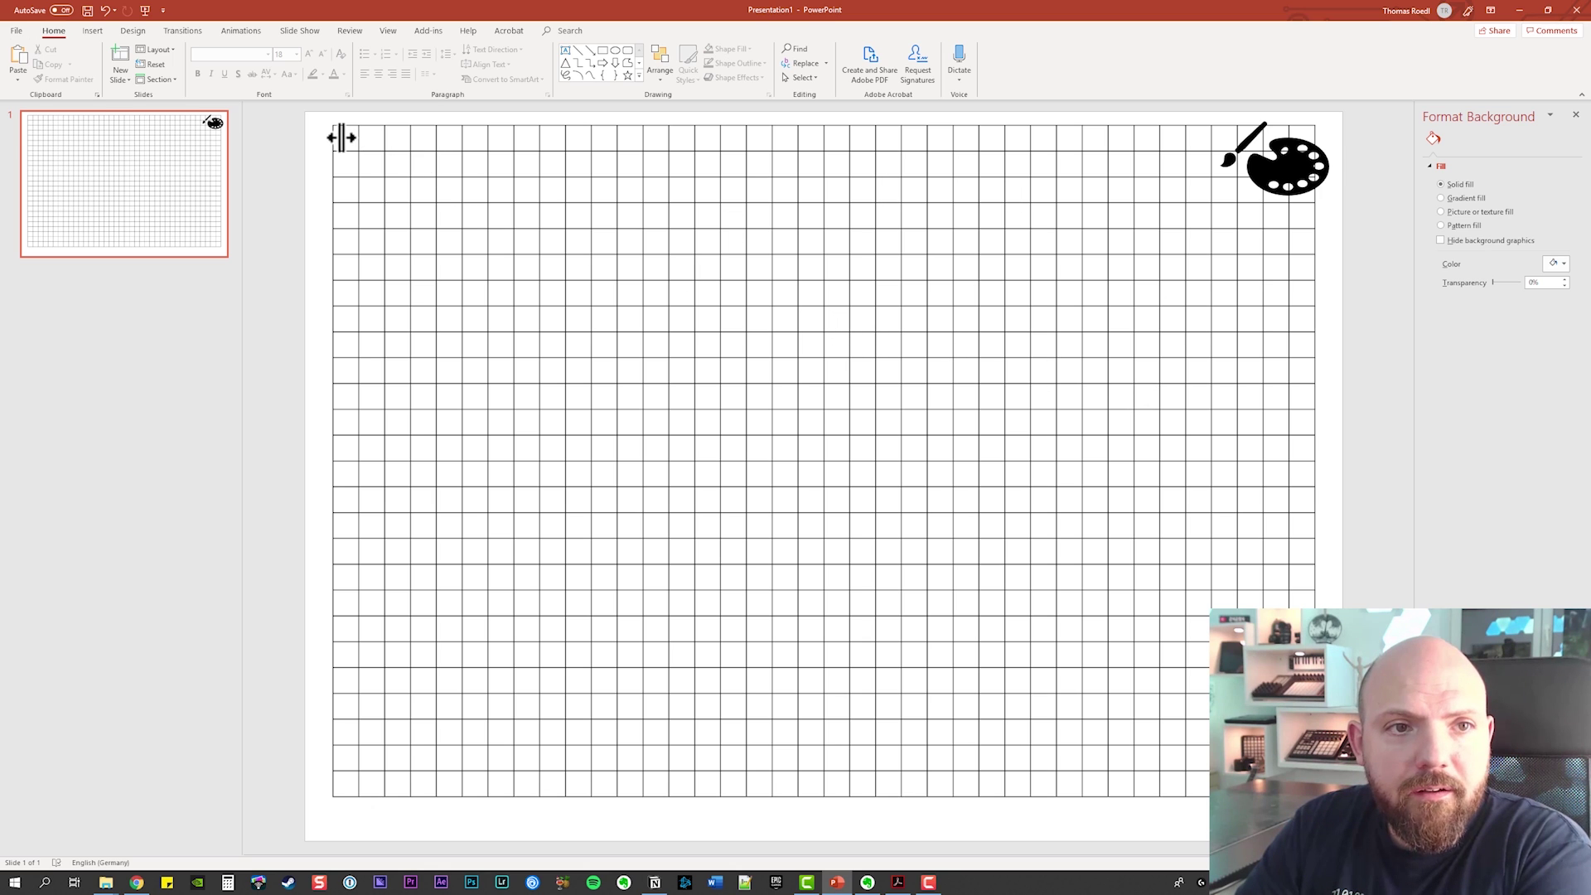
left_click(350, 139)
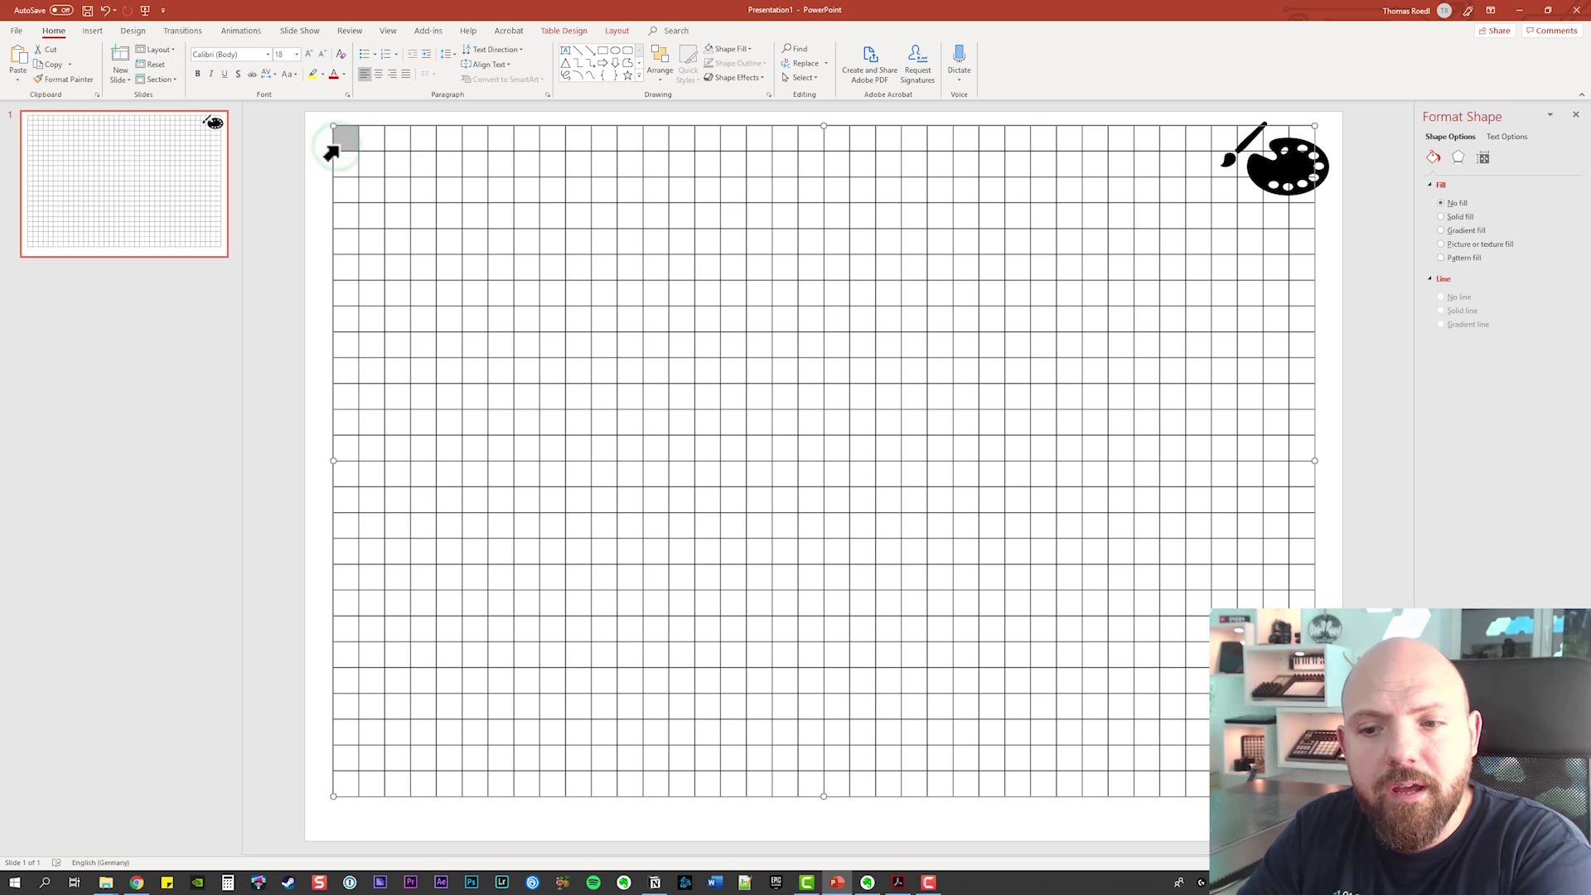
key("Escape")
Save the presentation as "Gridded Template" in PowerPoint Presentation format in the desktop's TEMP folder
left_click(13, 30)
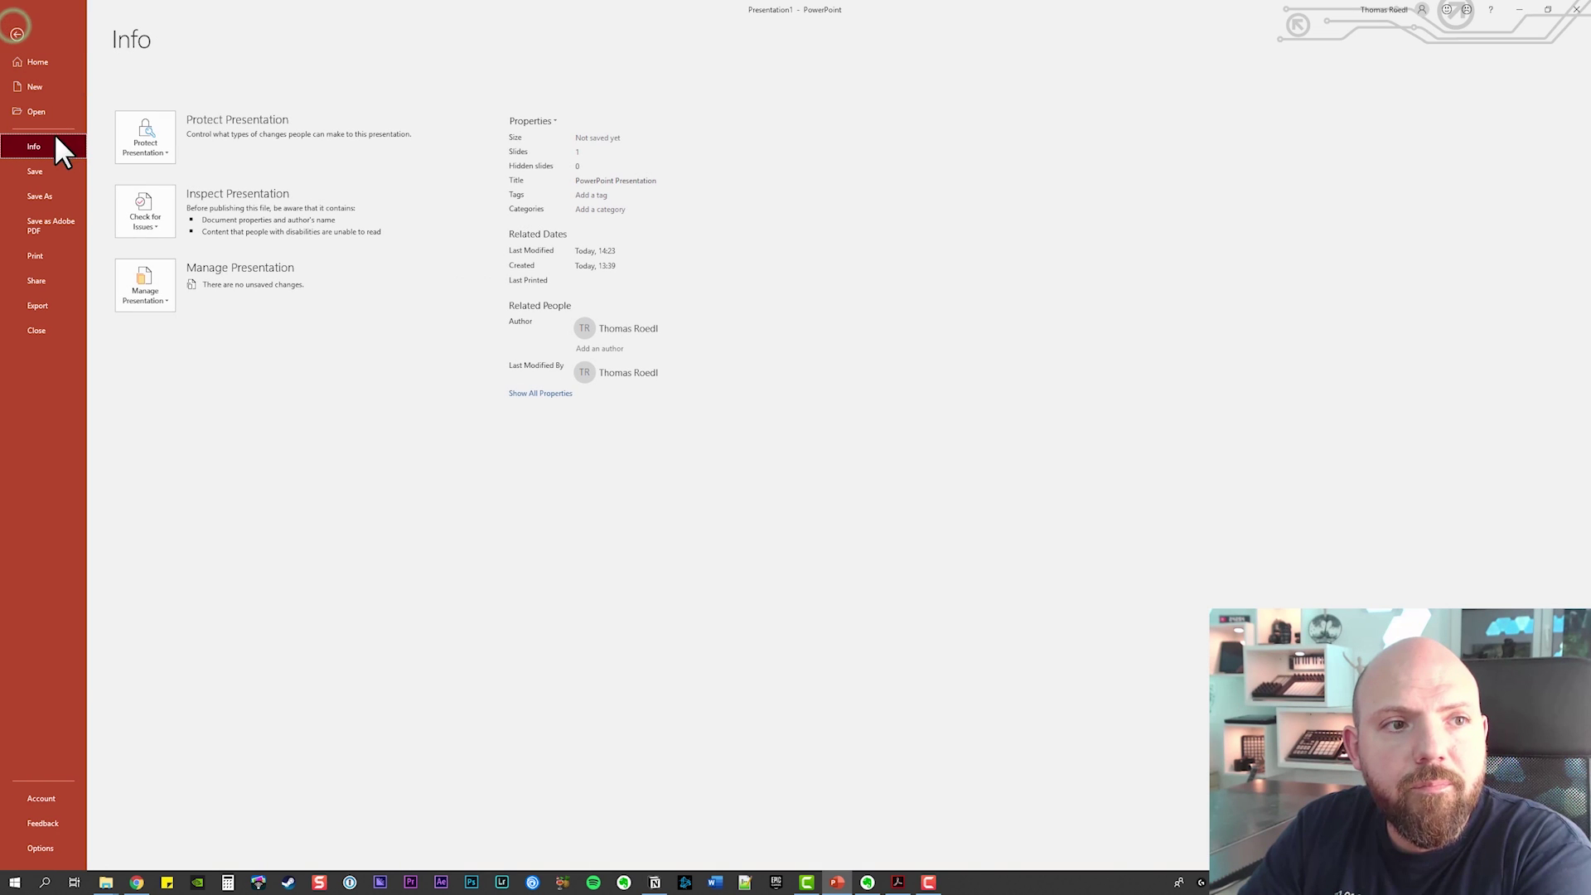
left_click(57, 196)
left_click(219, 244)
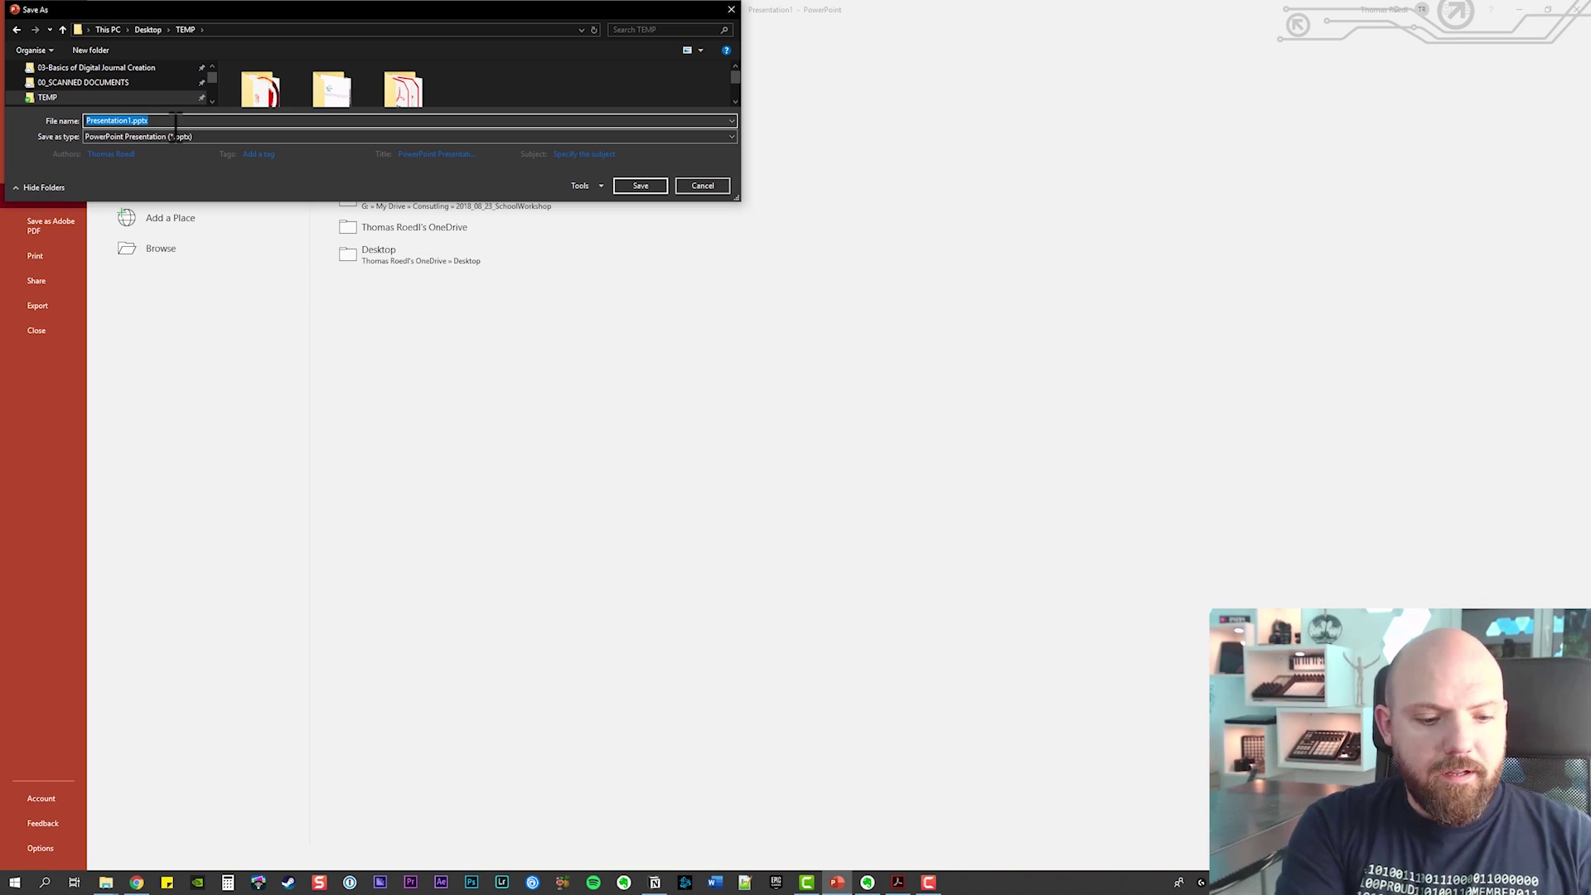
type("Gridded ")
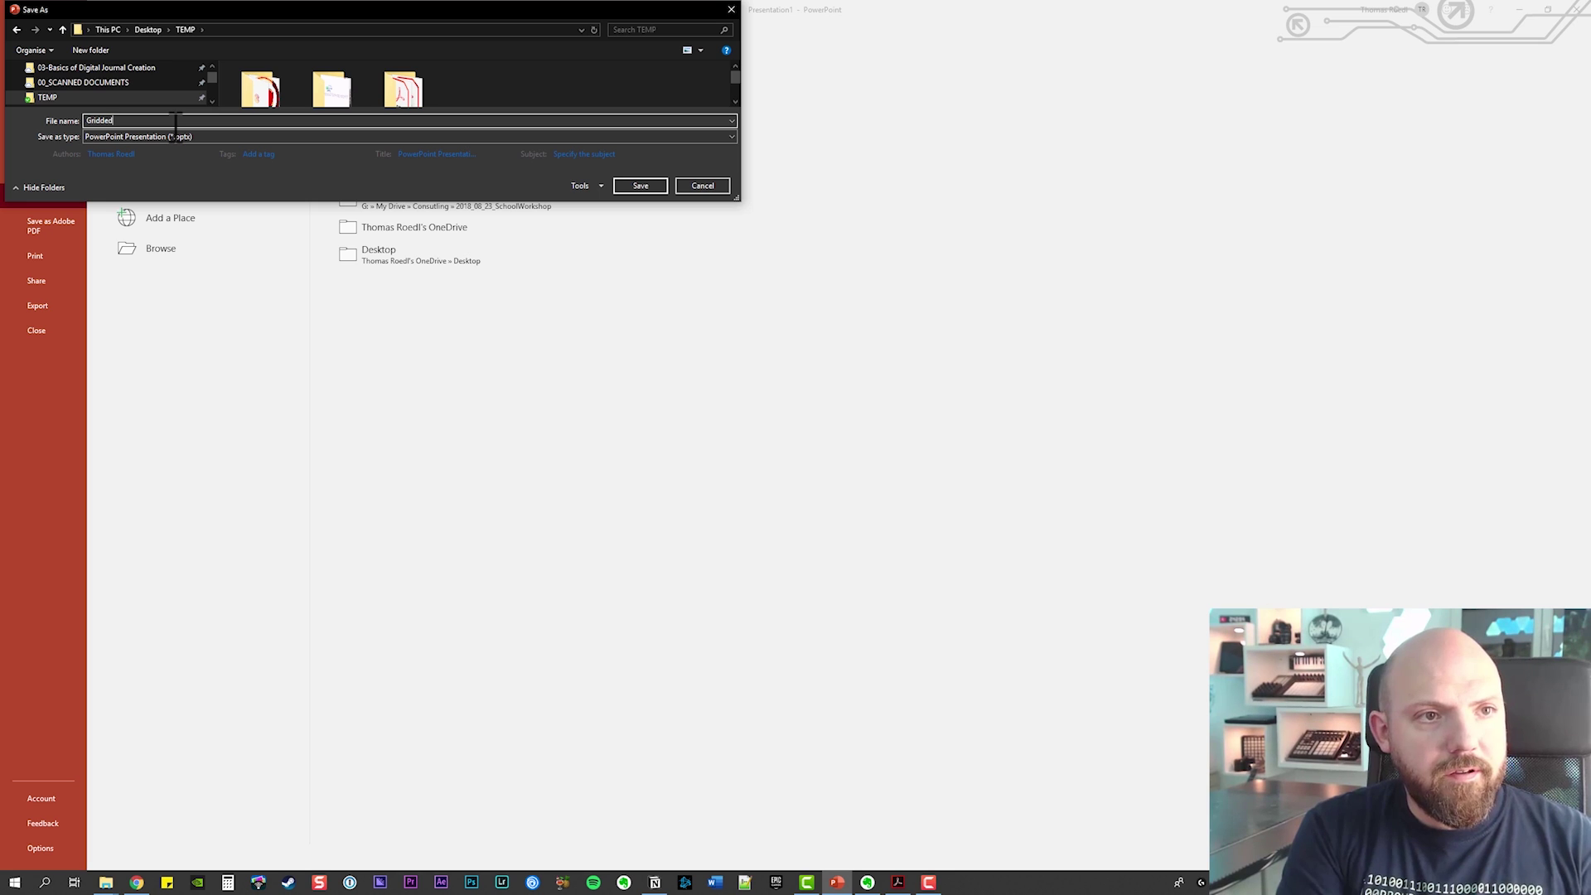
type("TEmplate")
key("Return")
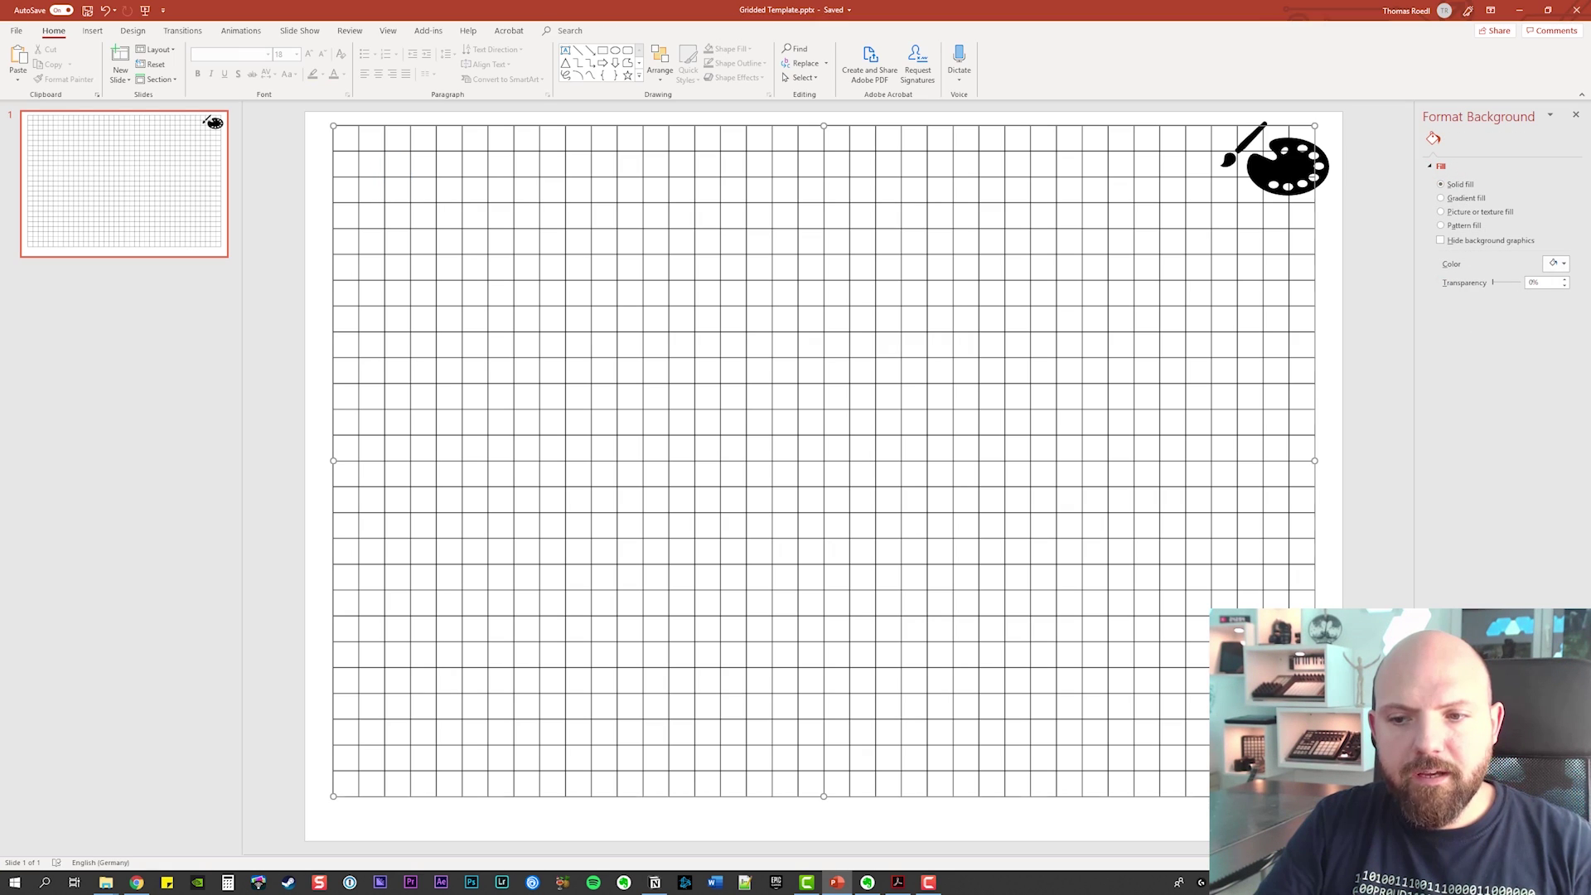
Set the border pen colour to the theme's dark blue-grey and apply it to all borders of the grid table
left_click(603, 171)
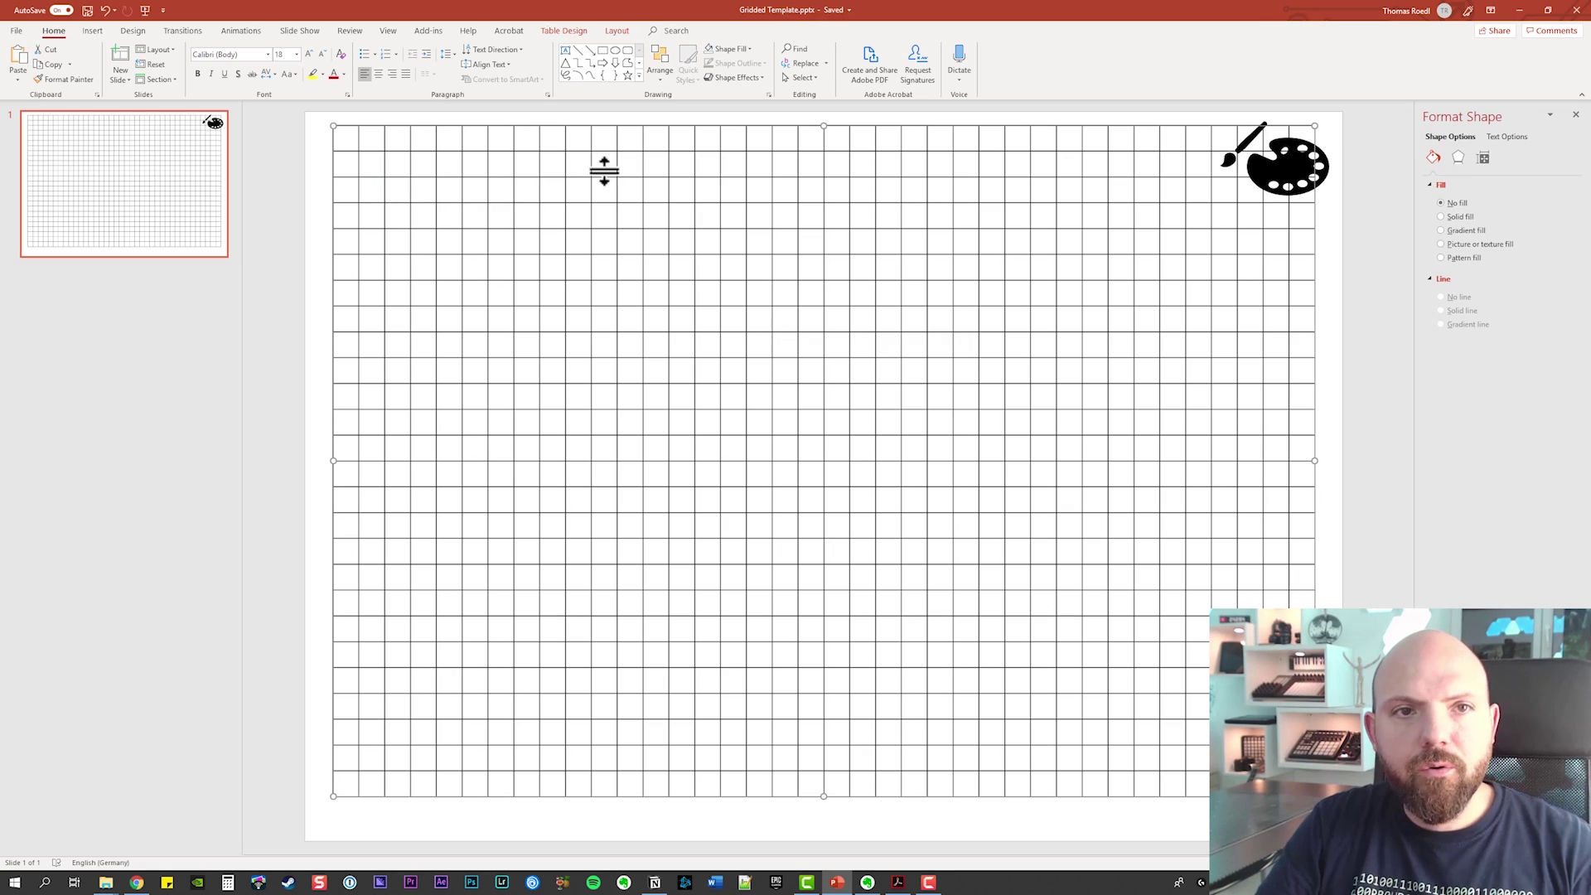
left_click(566, 31)
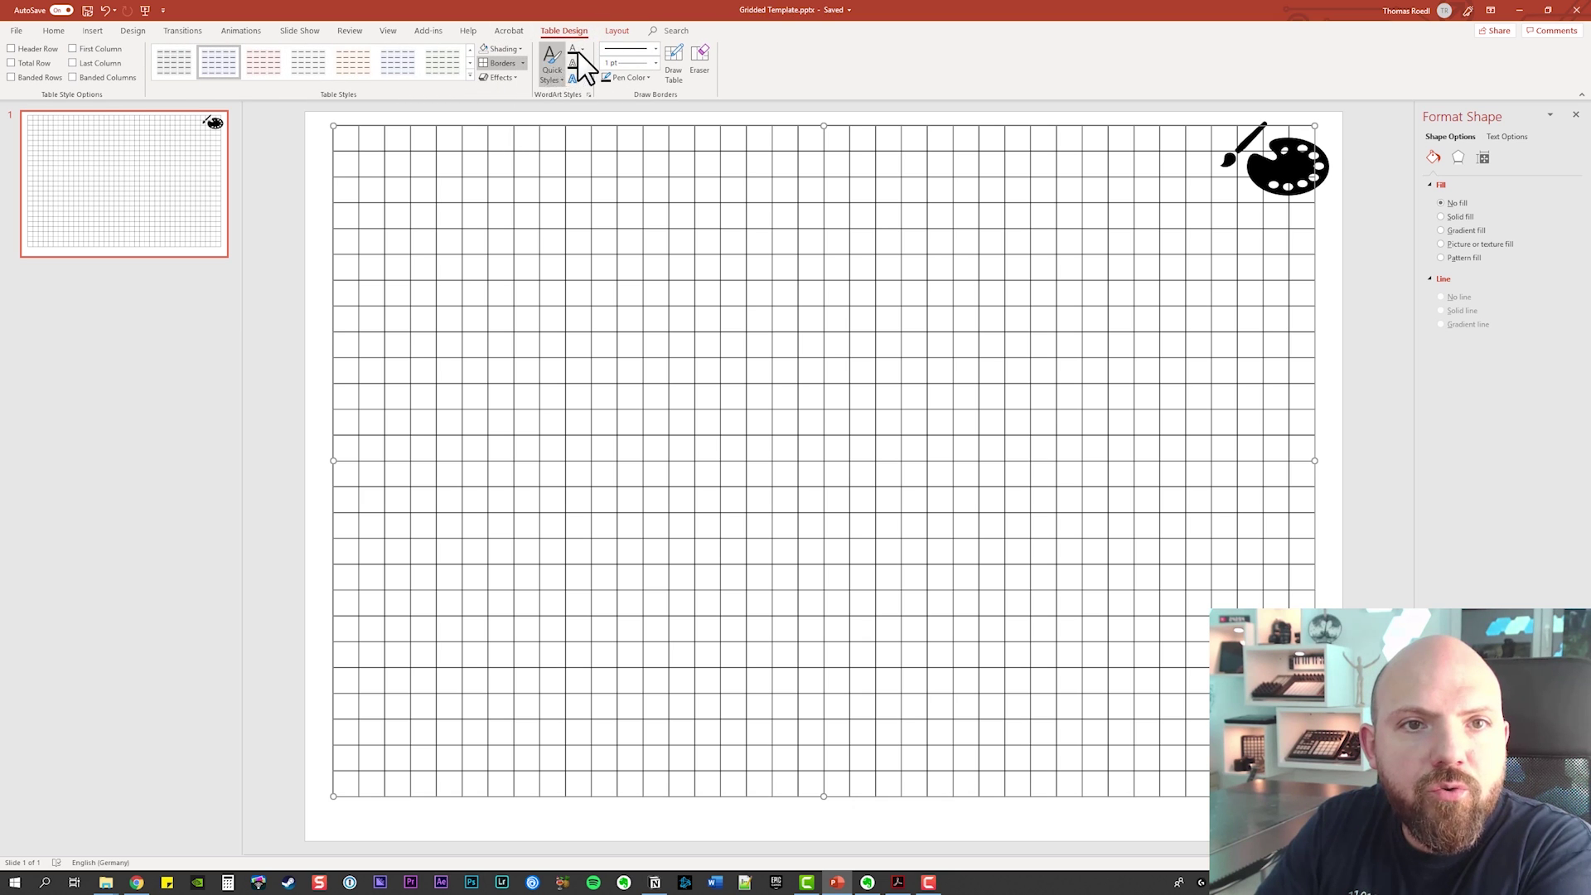
left_click(648, 77)
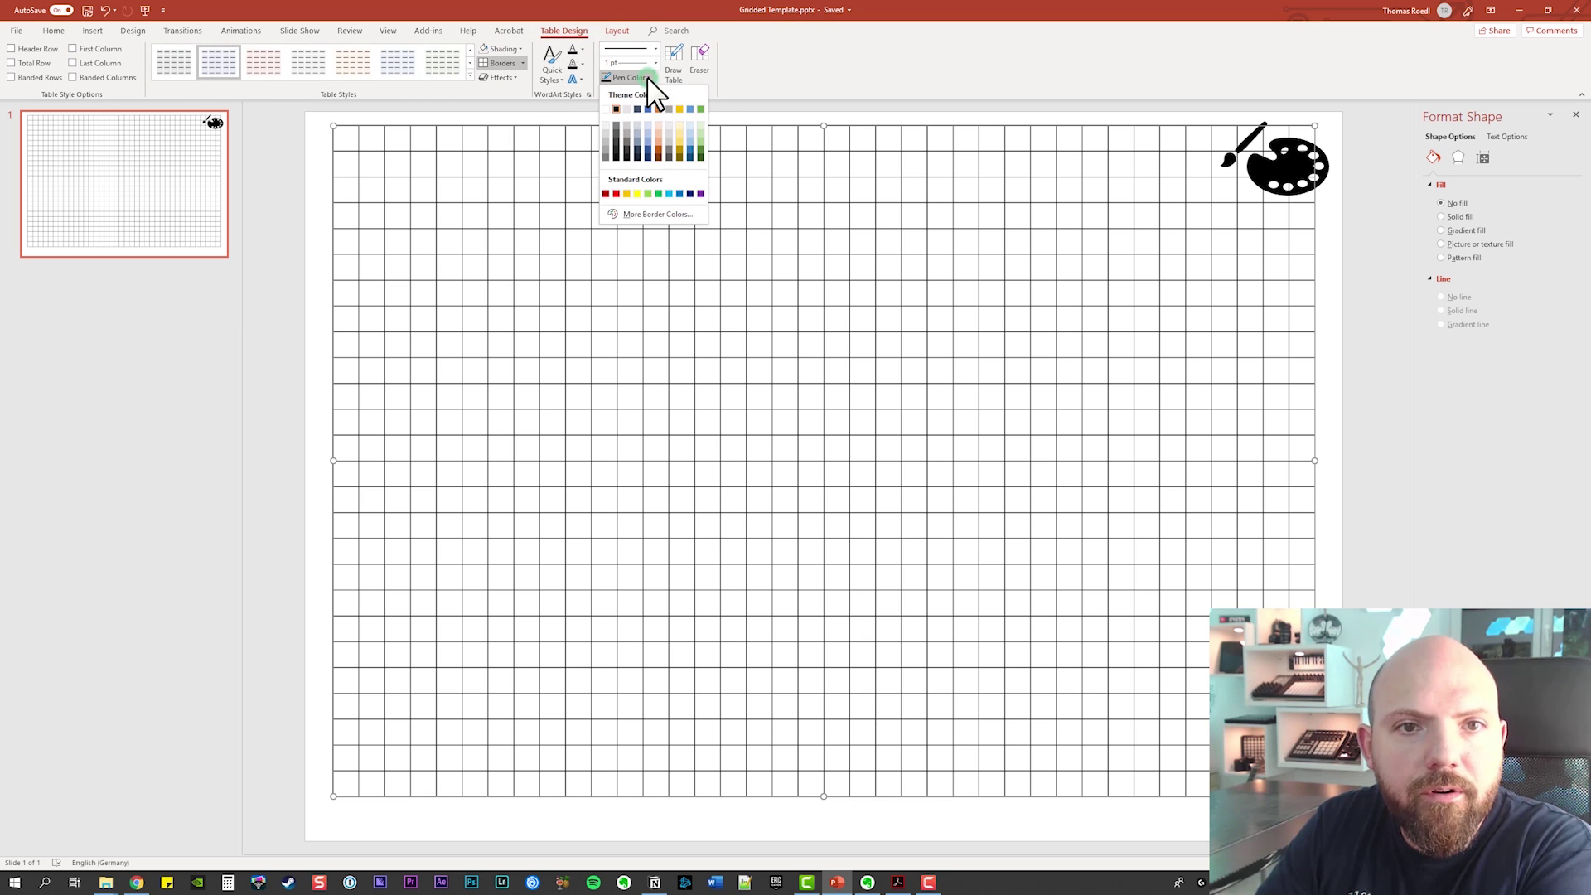
left_click(635, 108)
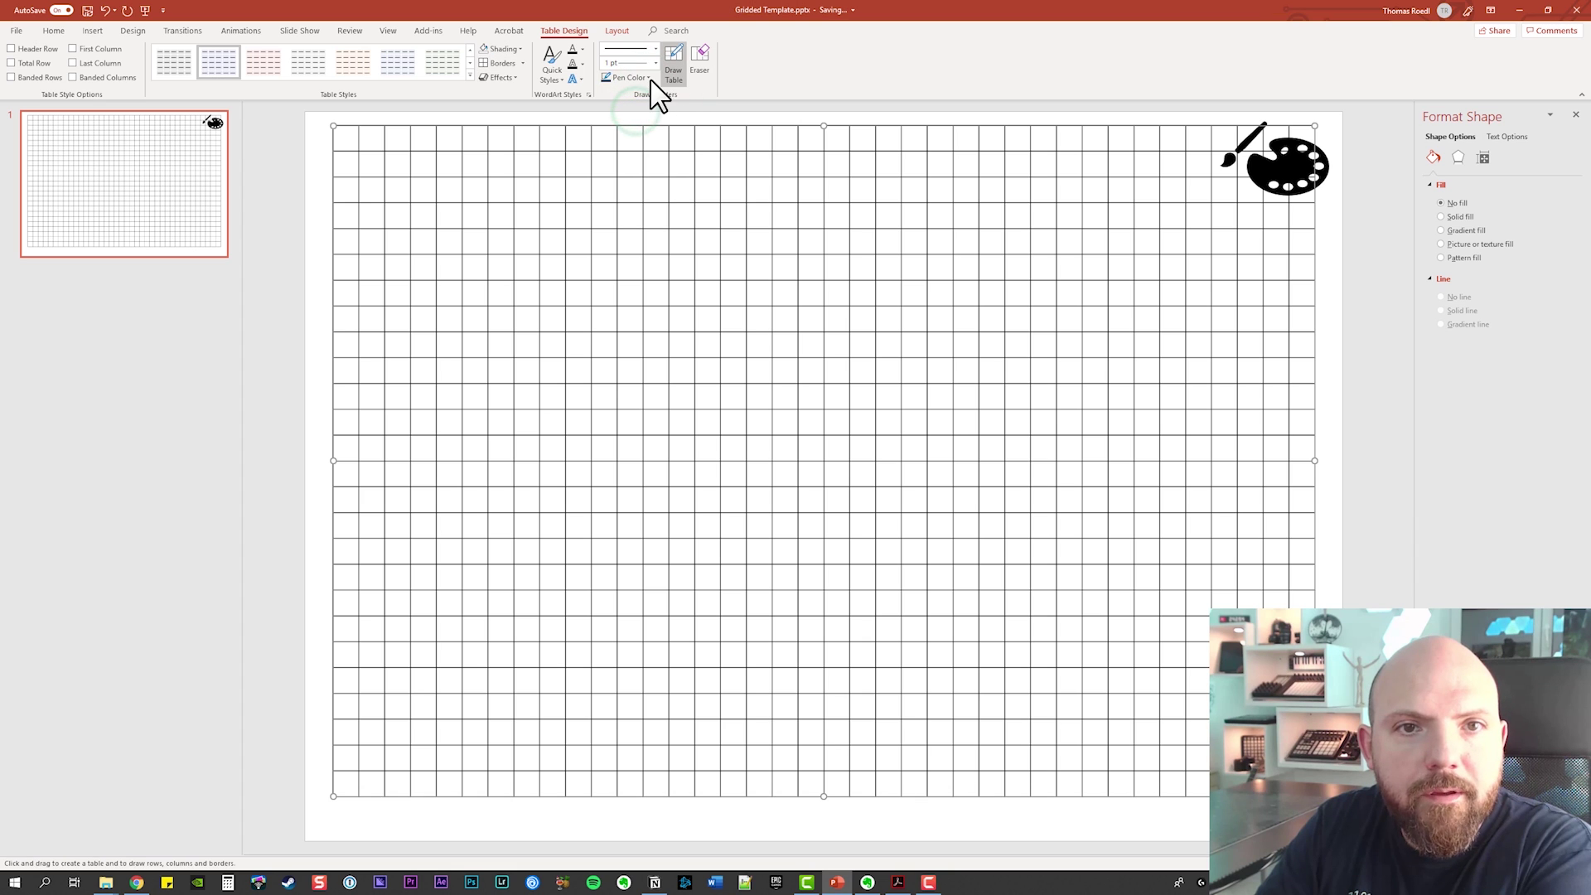
left_click(490, 64)
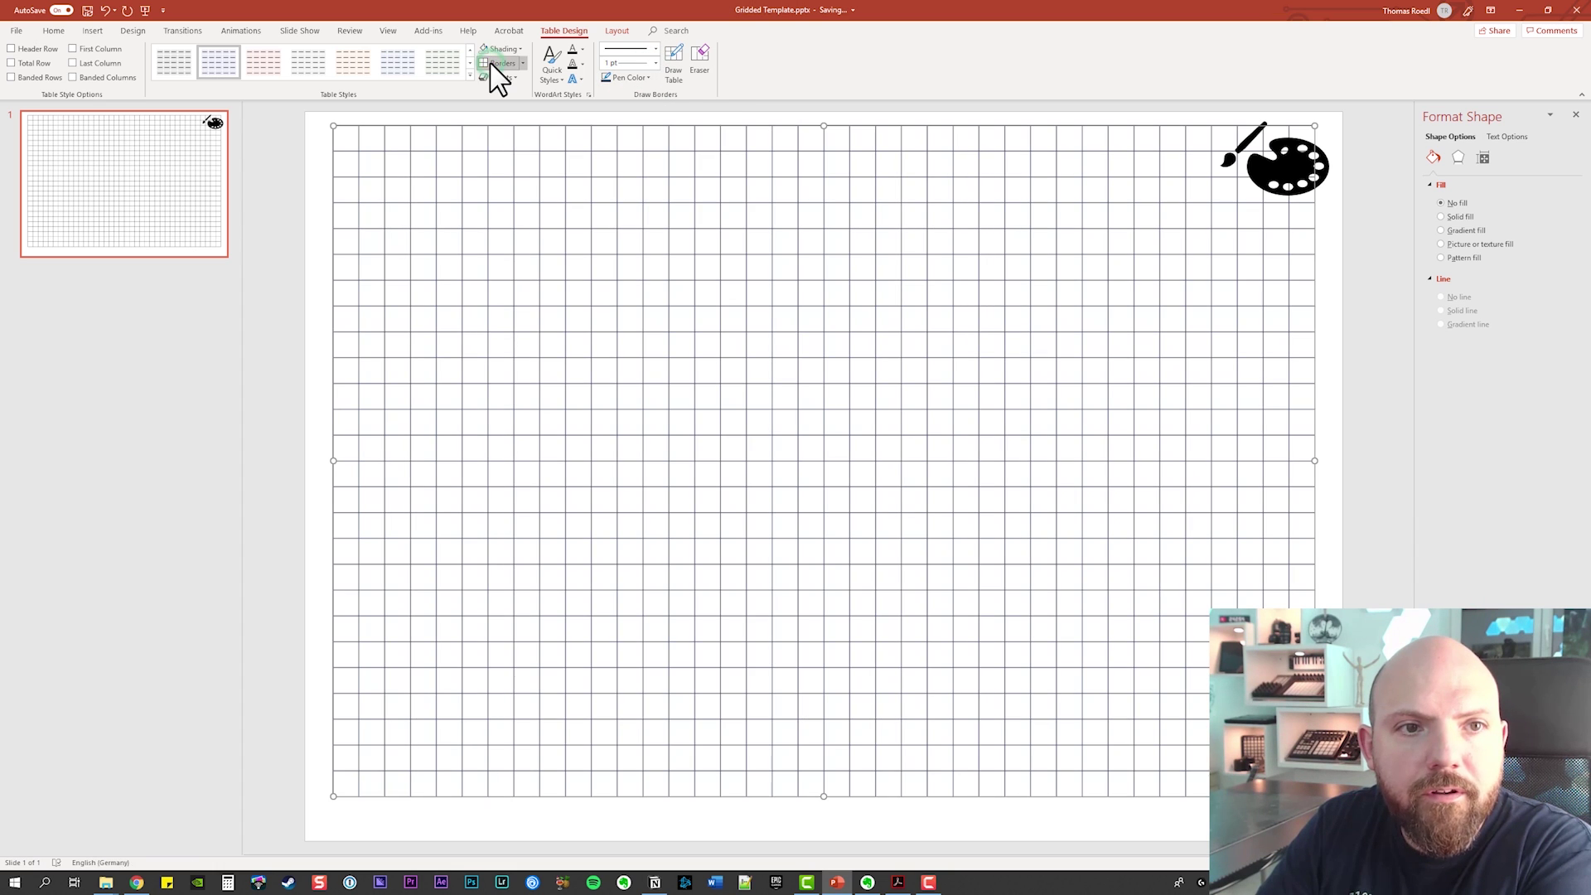
Change the pen colour to a dark orange theme shade and apply it to all the table's borders
left_click(648, 78)
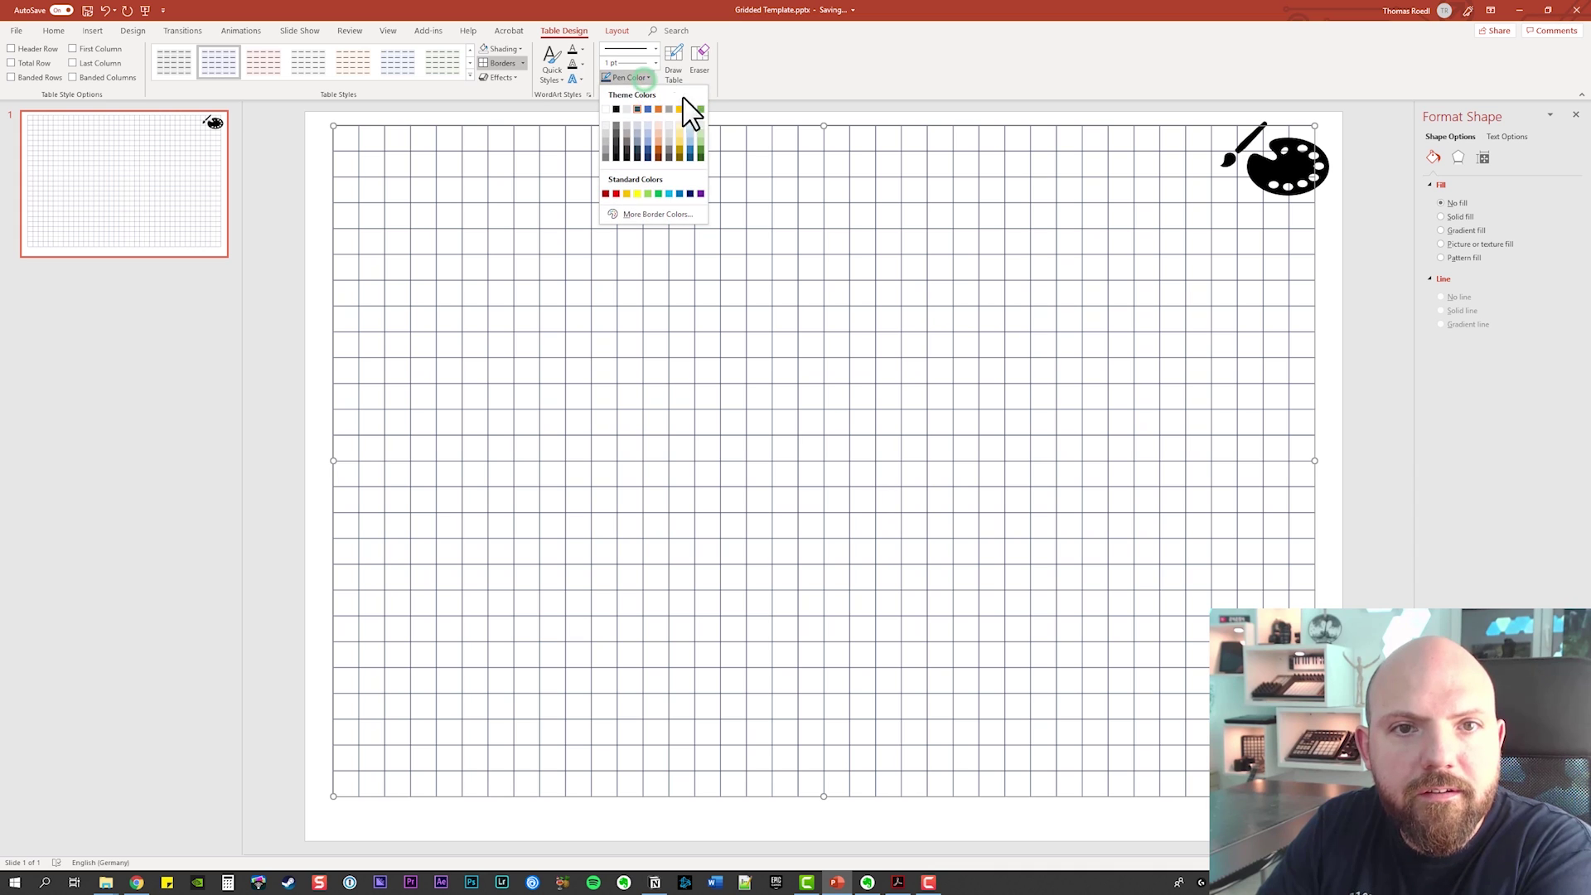
left_click(661, 152)
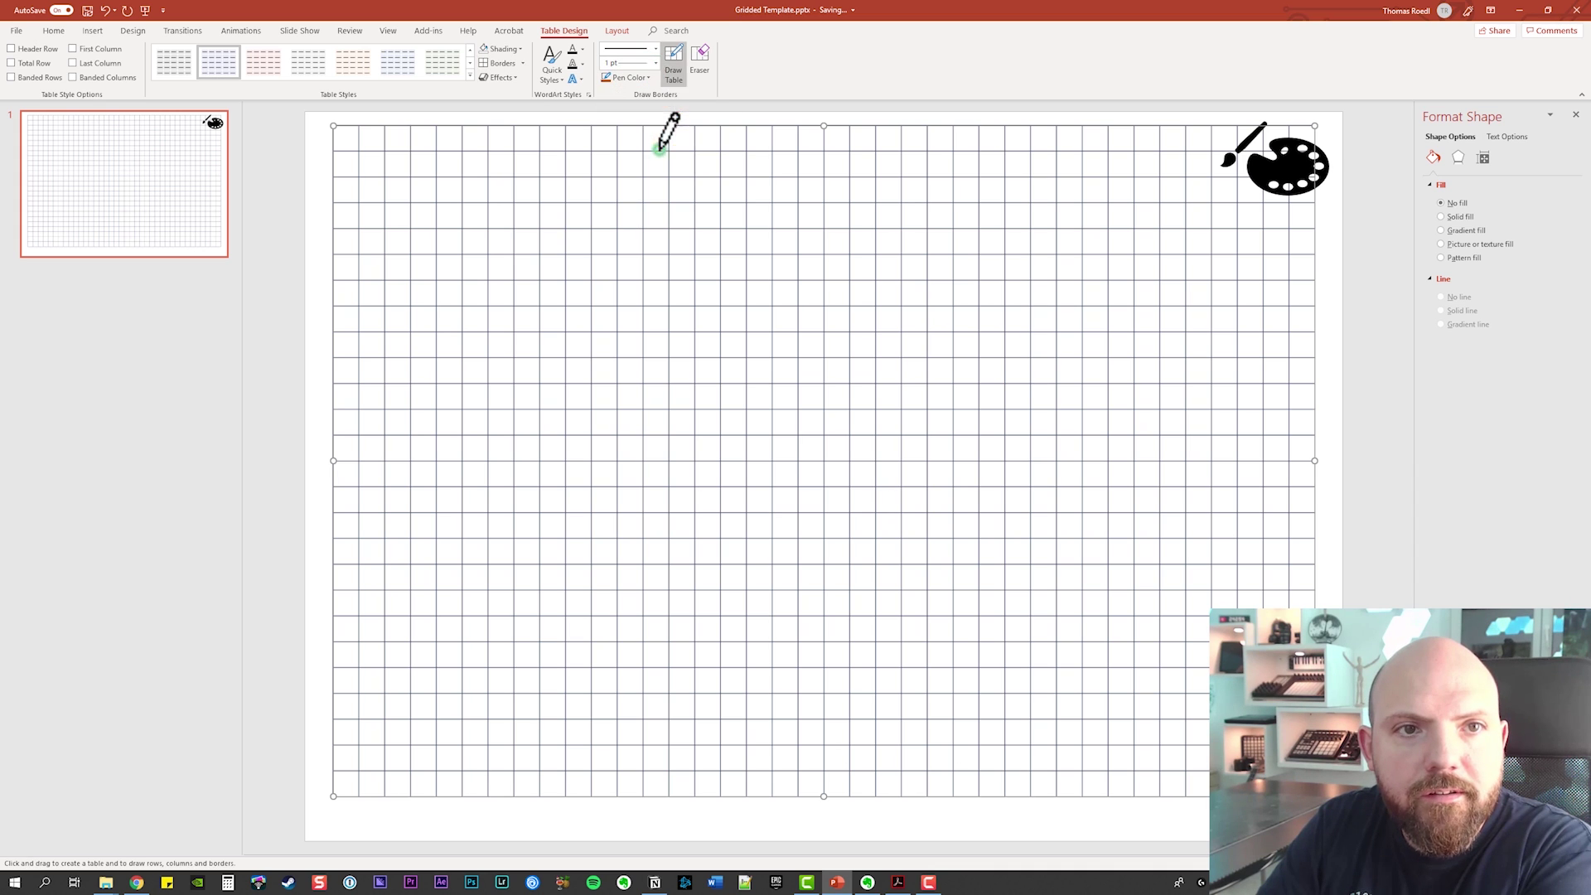
left_click(500, 64)
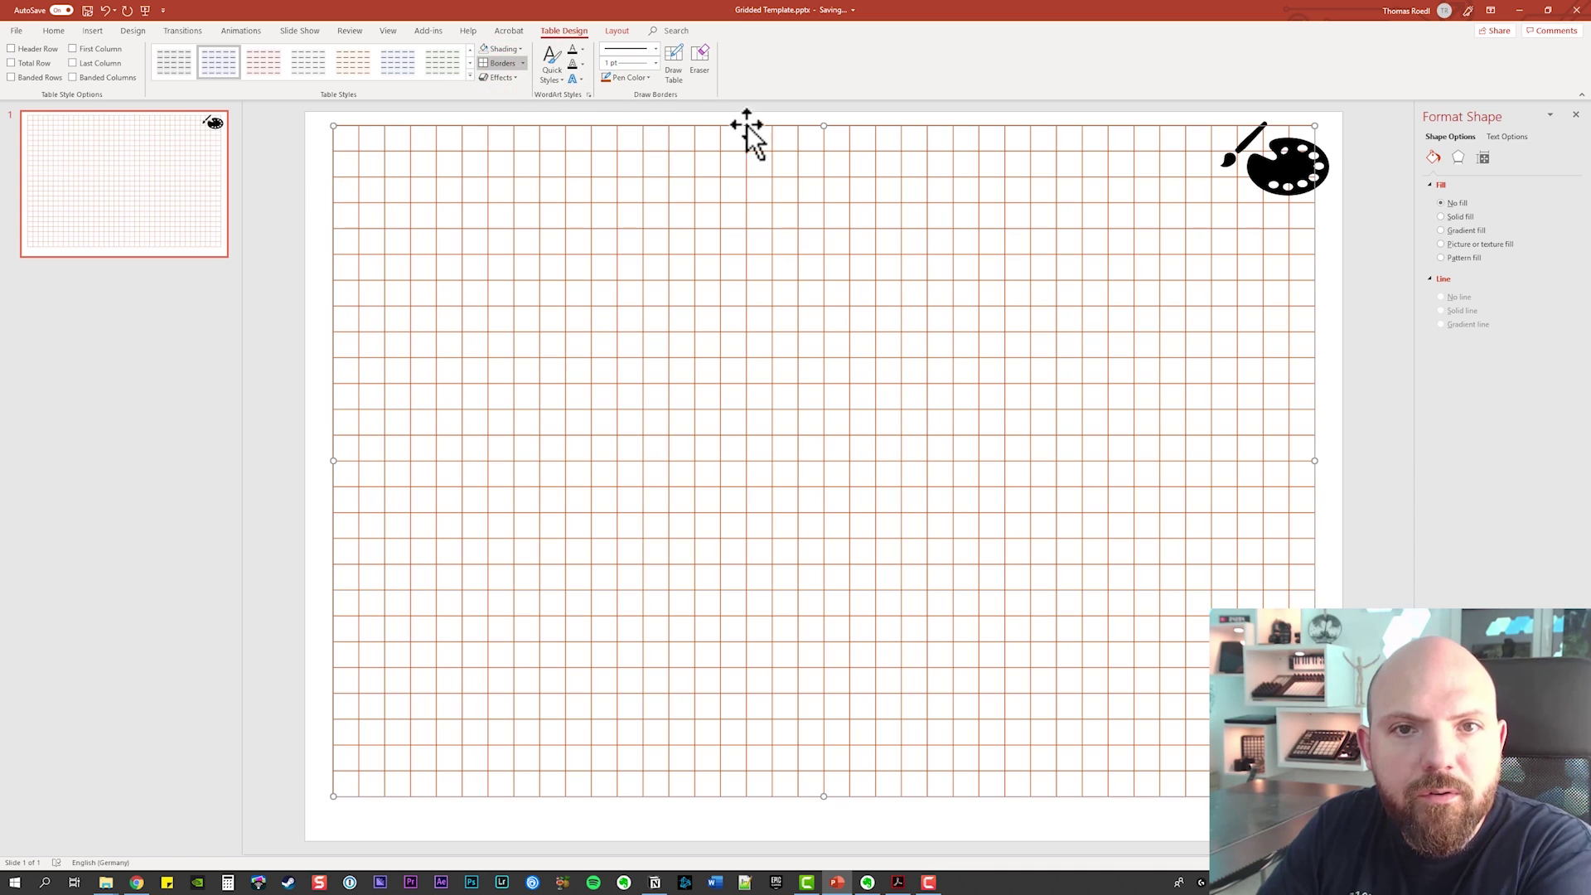
Give all the table's borders a thinner, dotted line in the same orange, and deselect the table
left_click(655, 63)
left_click(626, 127)
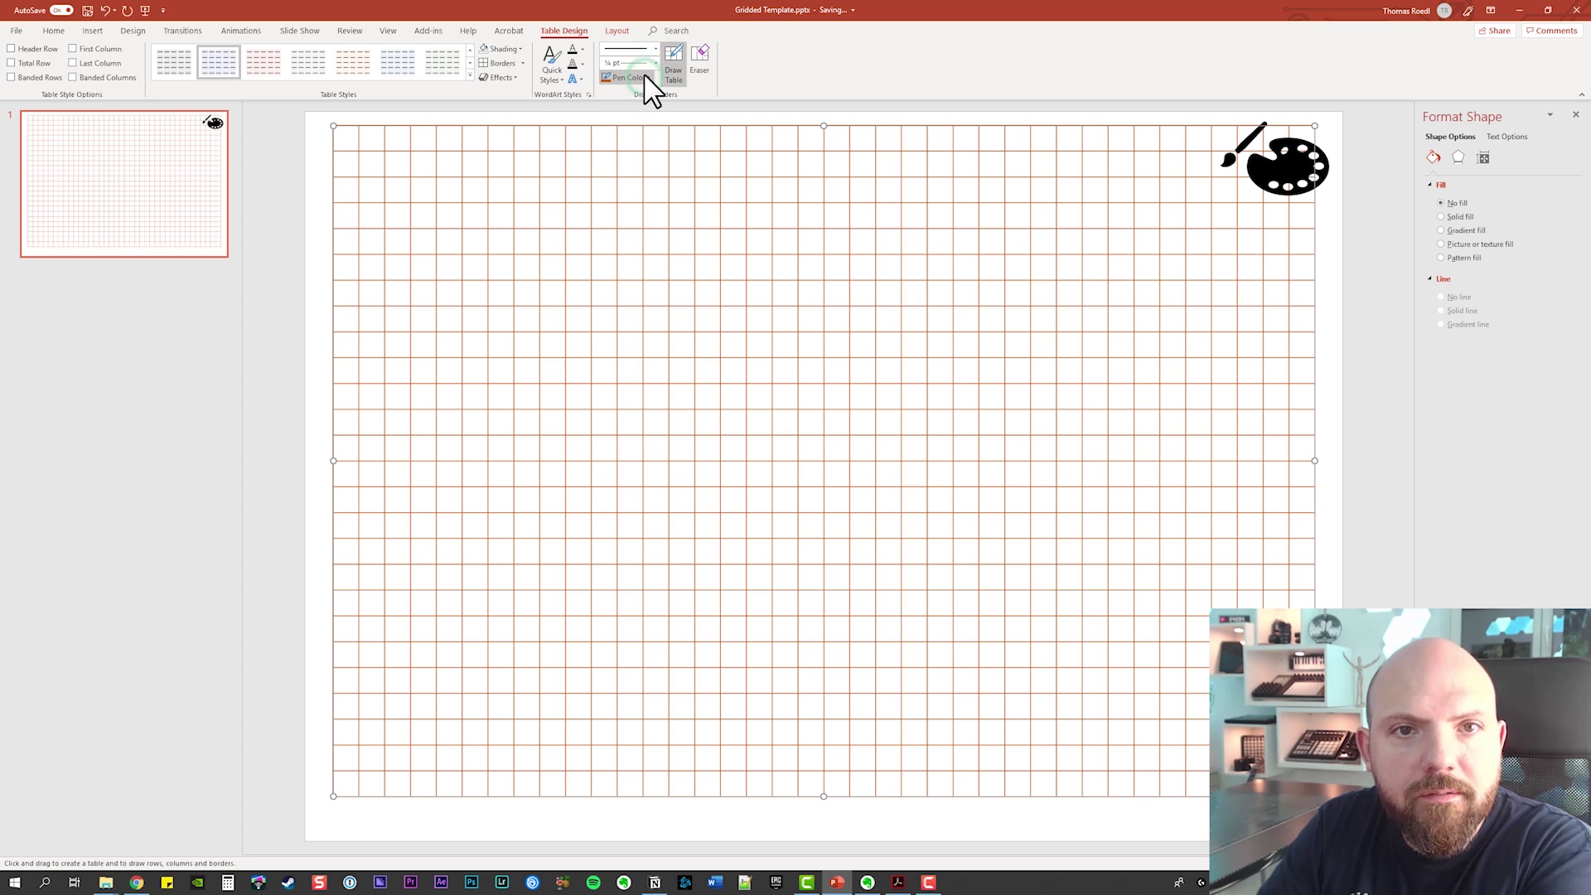
left_click(655, 48)
left_click(639, 109)
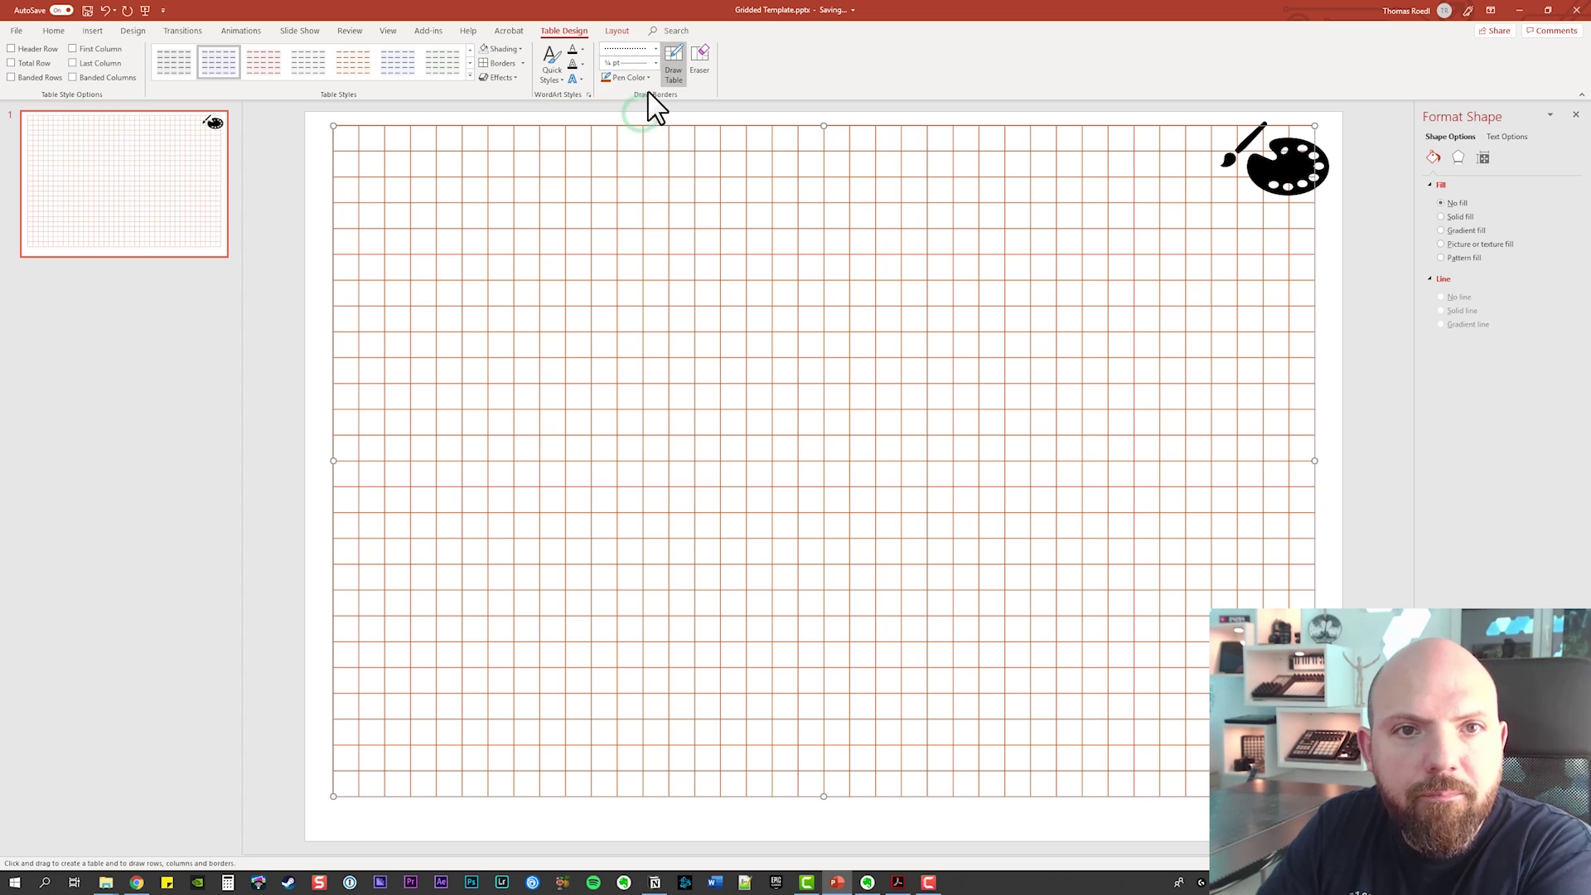
left_click(629, 78)
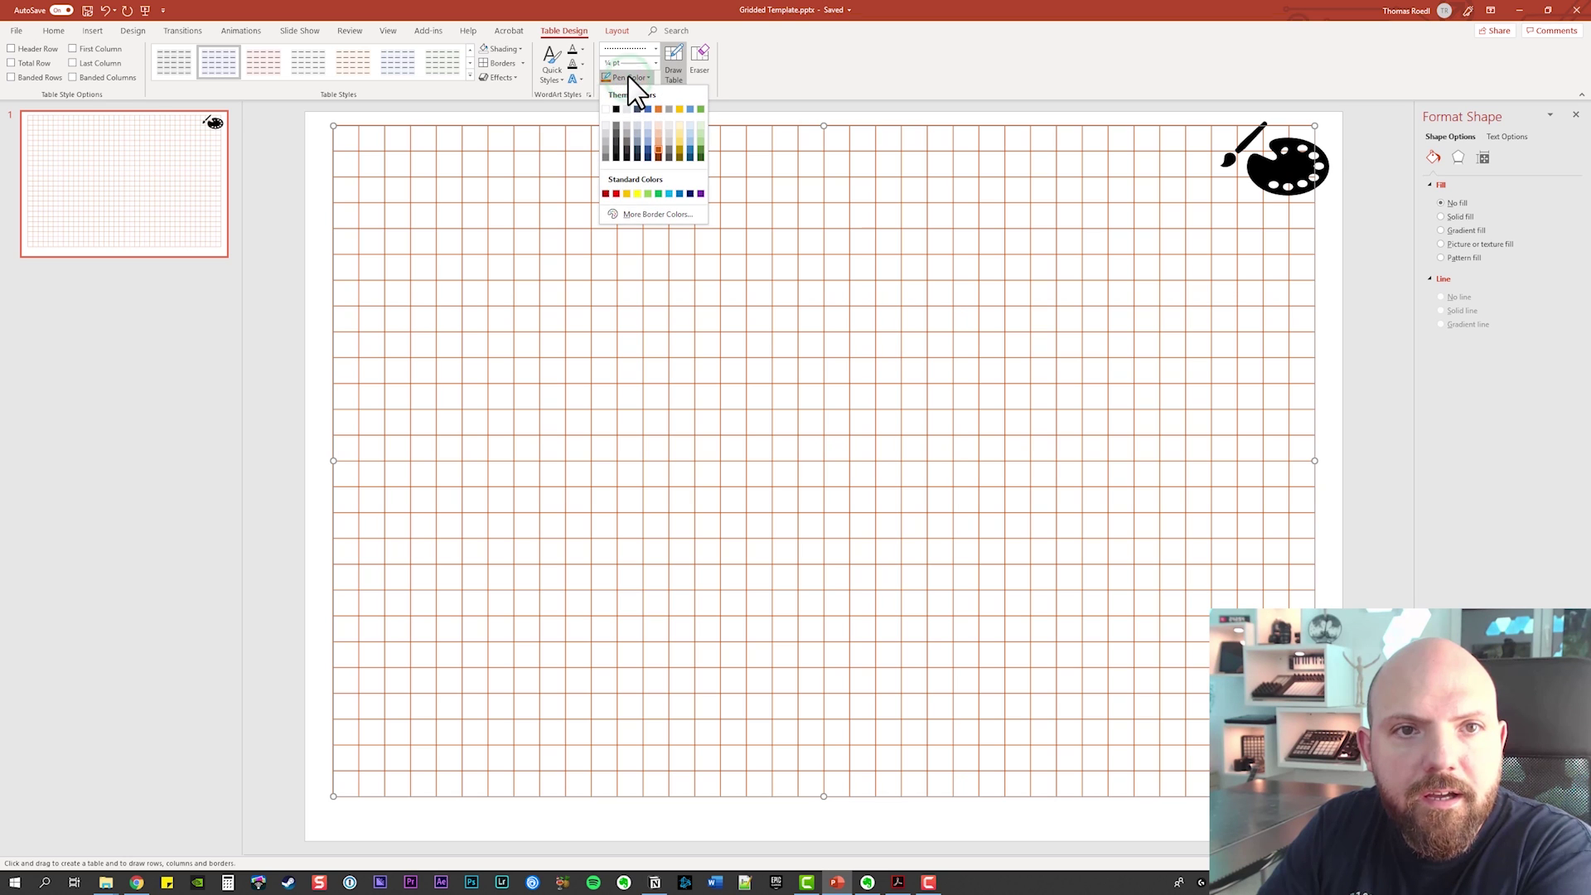
left_click(628, 77)
left_click(489, 65)
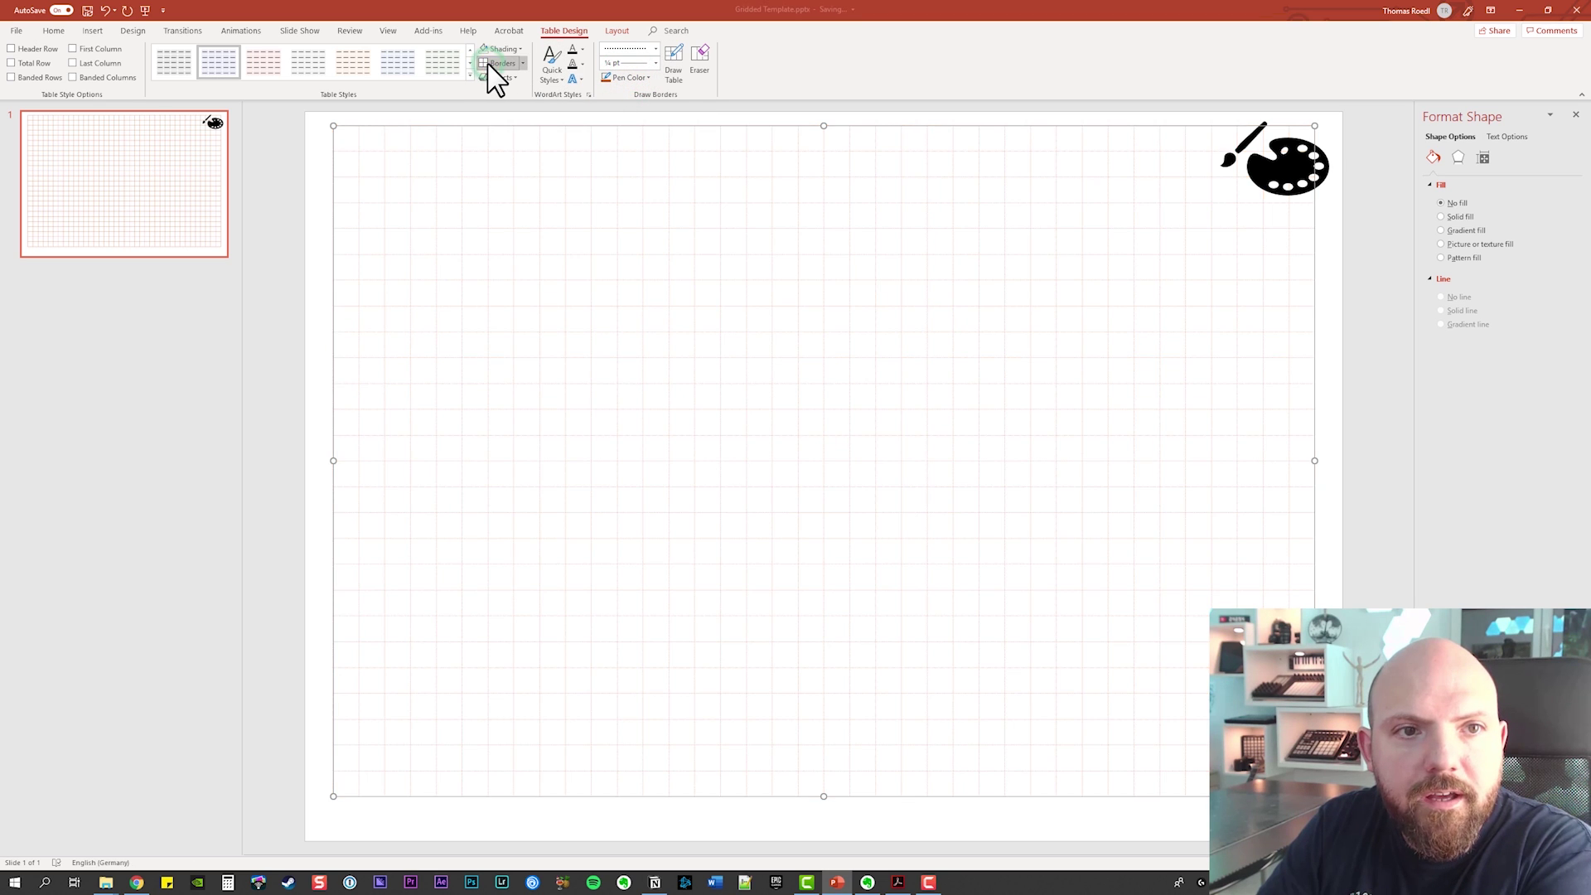
left_click(1326, 330)
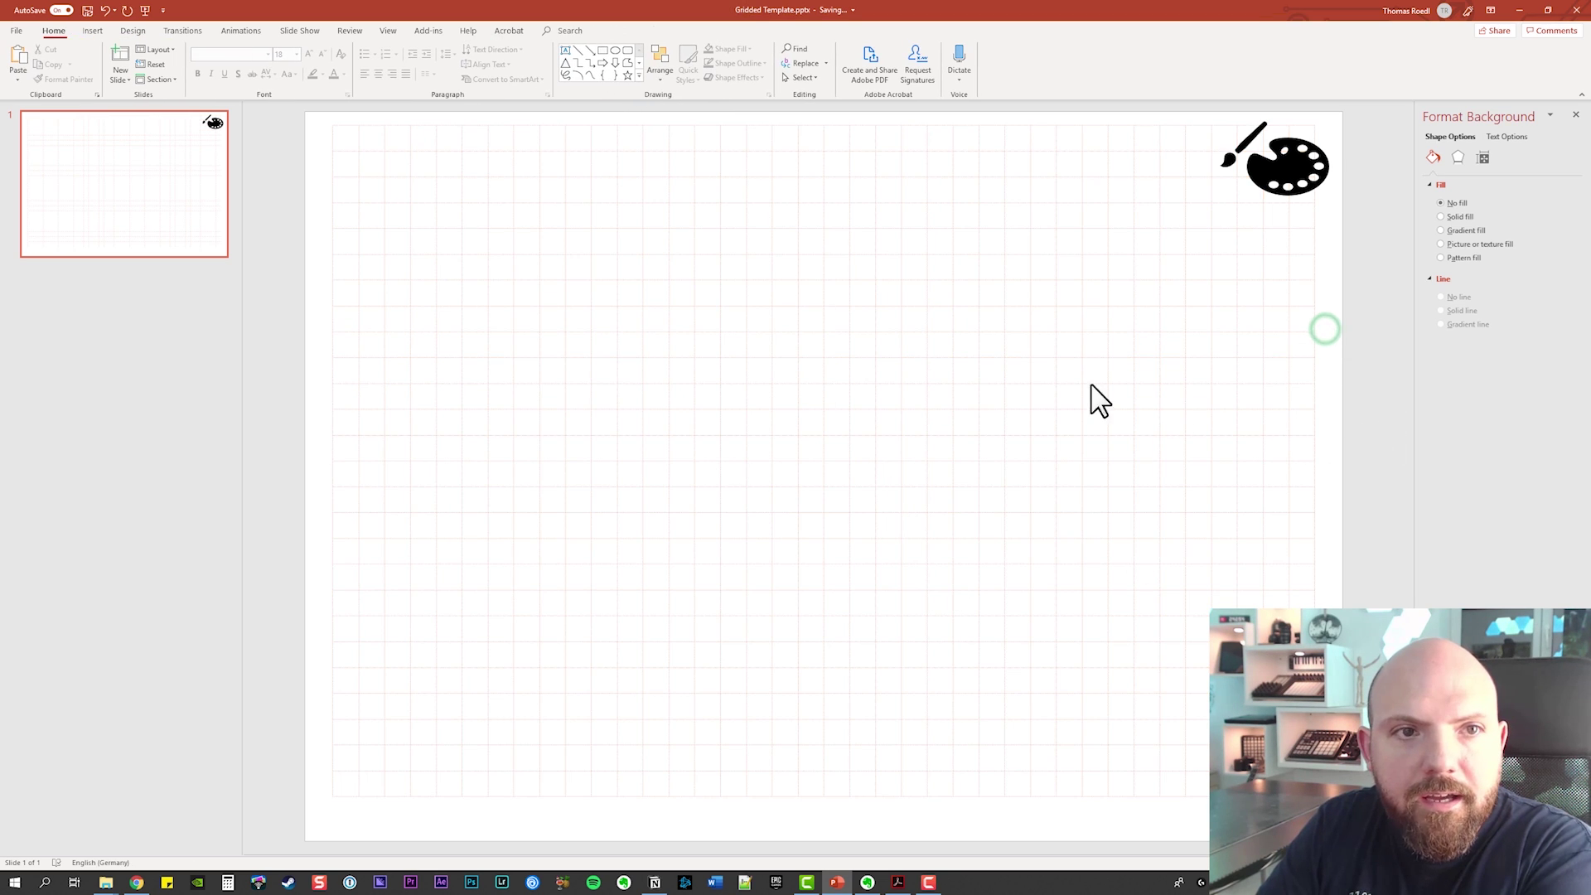
Apply a solid 1 pt line to all borders of the grid table
left_click(719, 225)
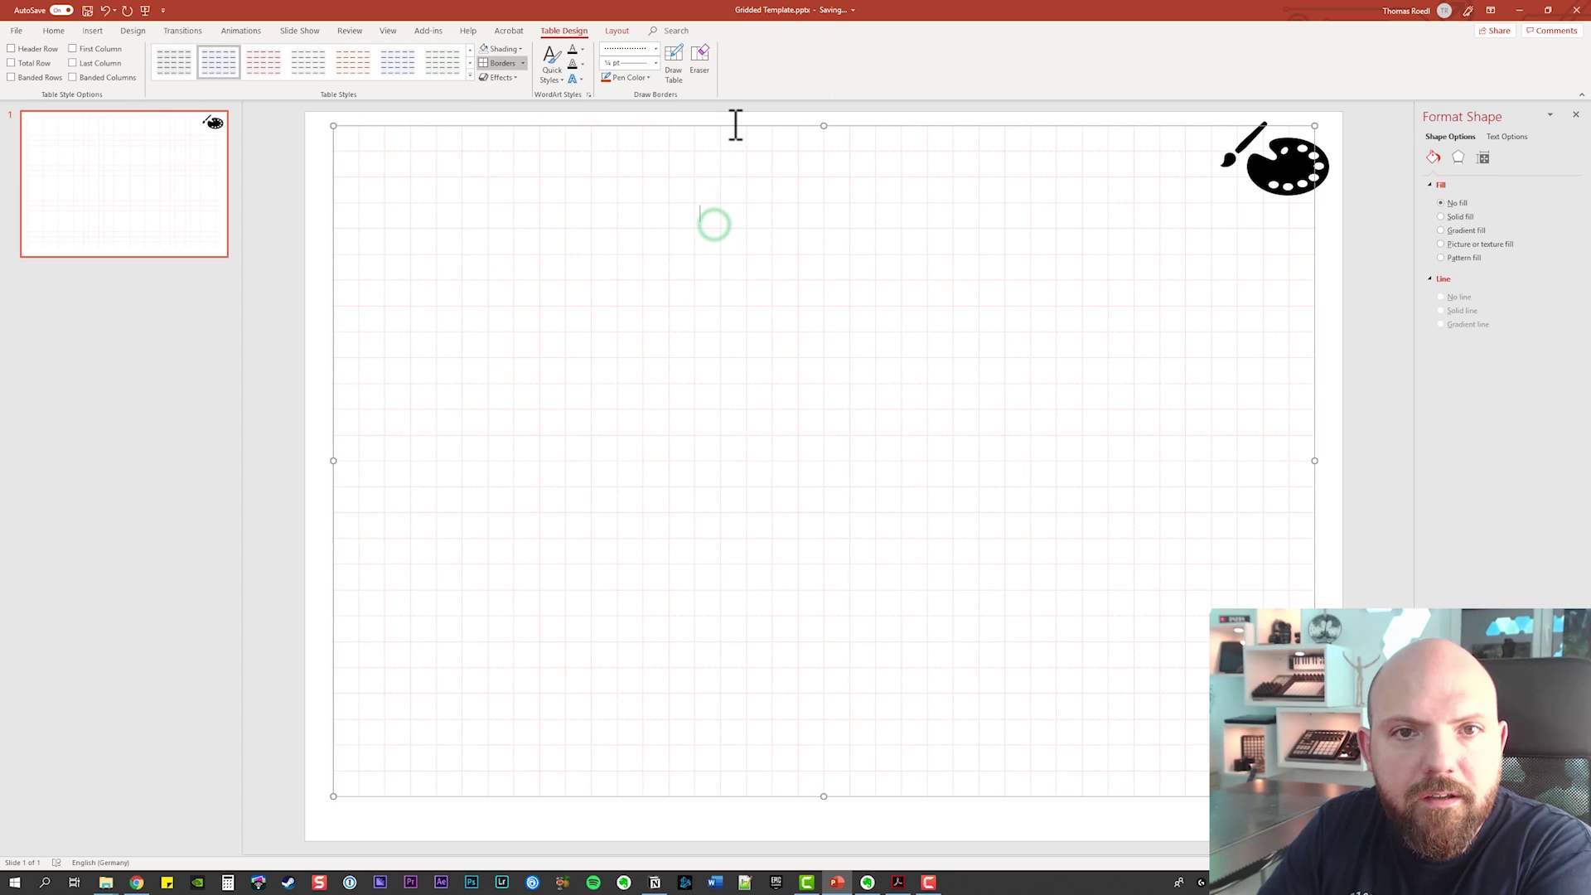
left_click(732, 125)
left_click(654, 48)
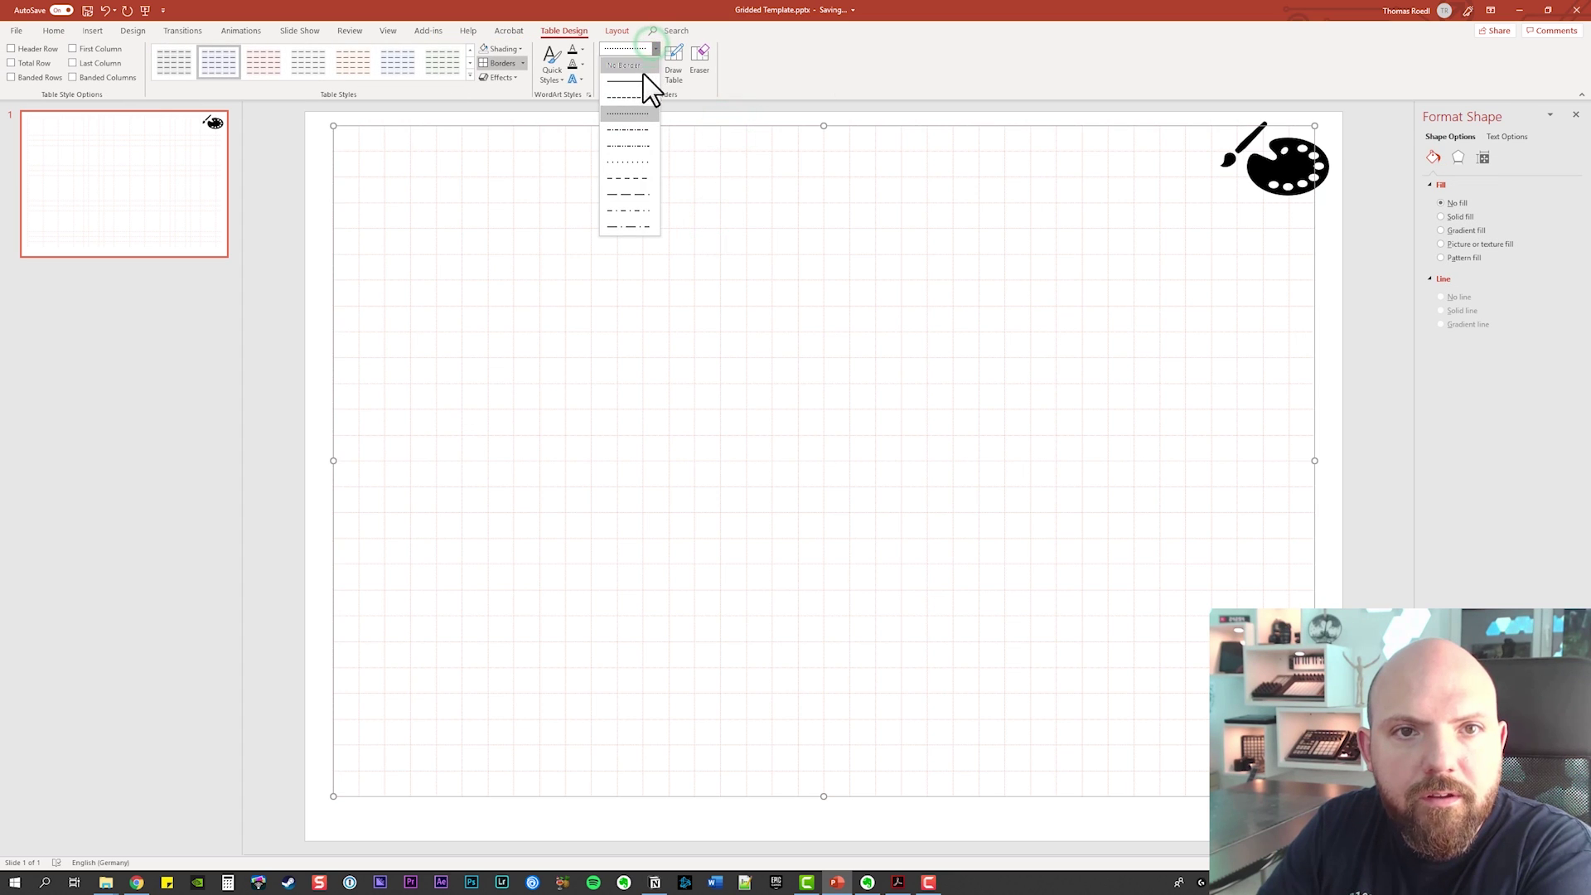
left_click(652, 83)
left_click(651, 63)
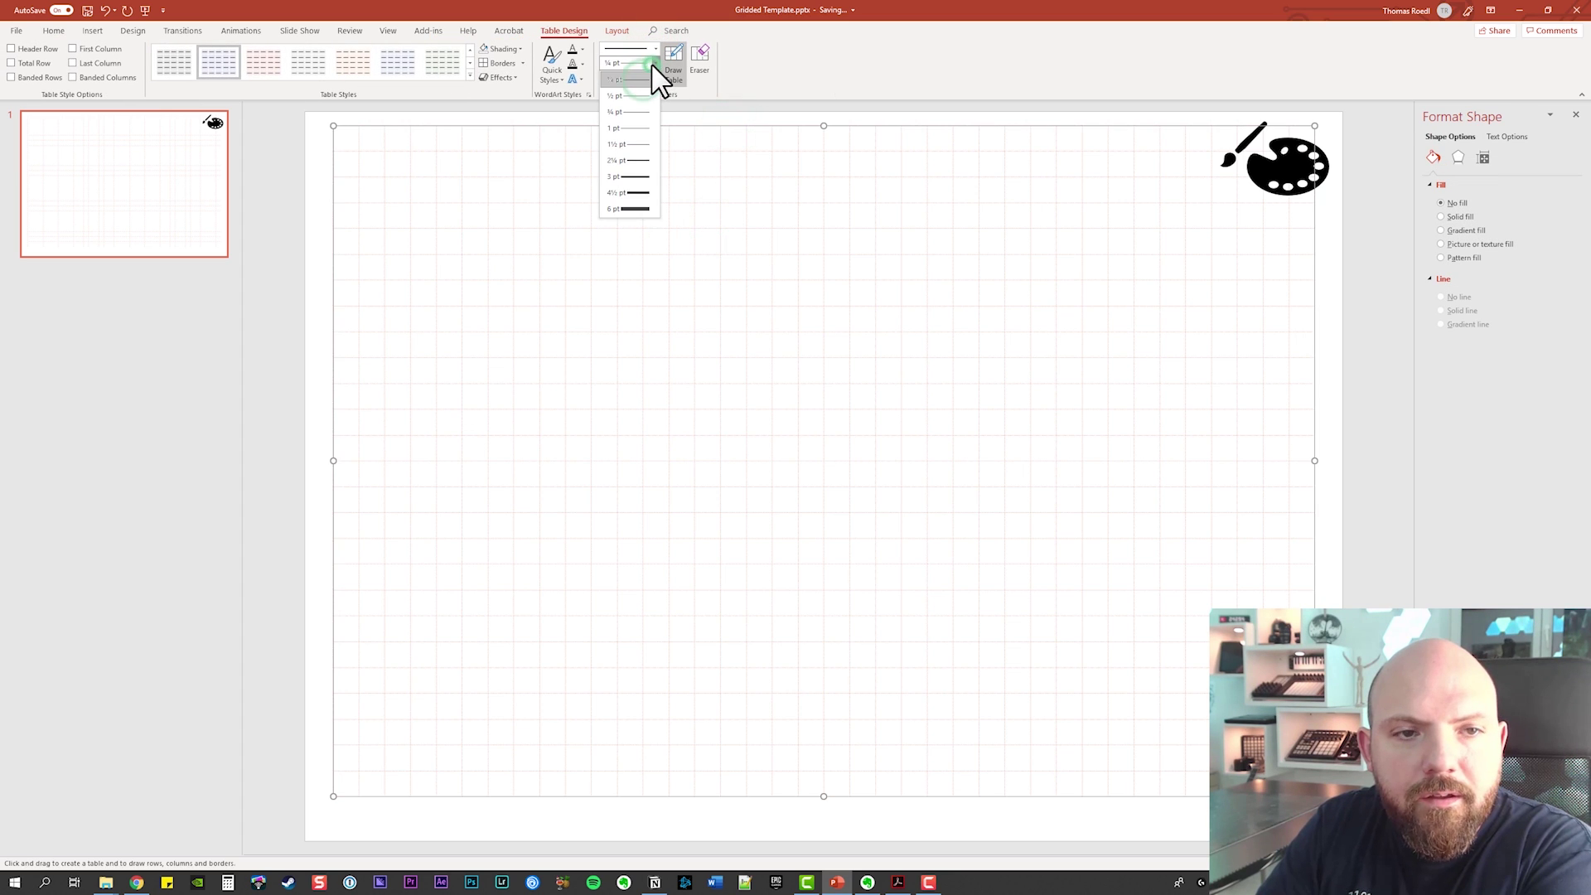
left_click(644, 129)
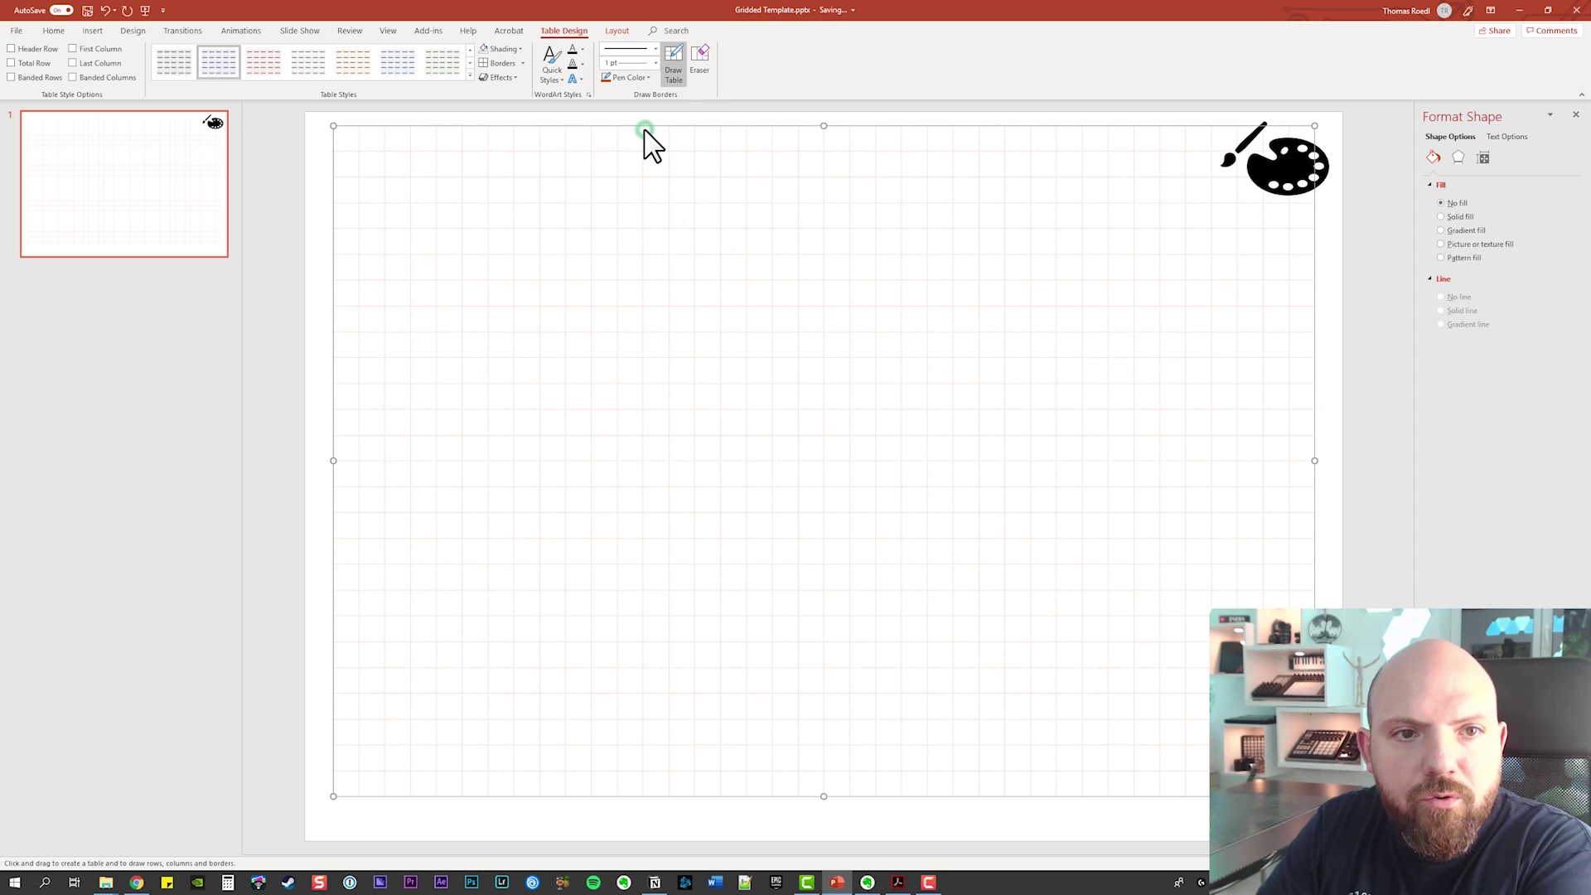
left_click(524, 63)
left_click(524, 63)
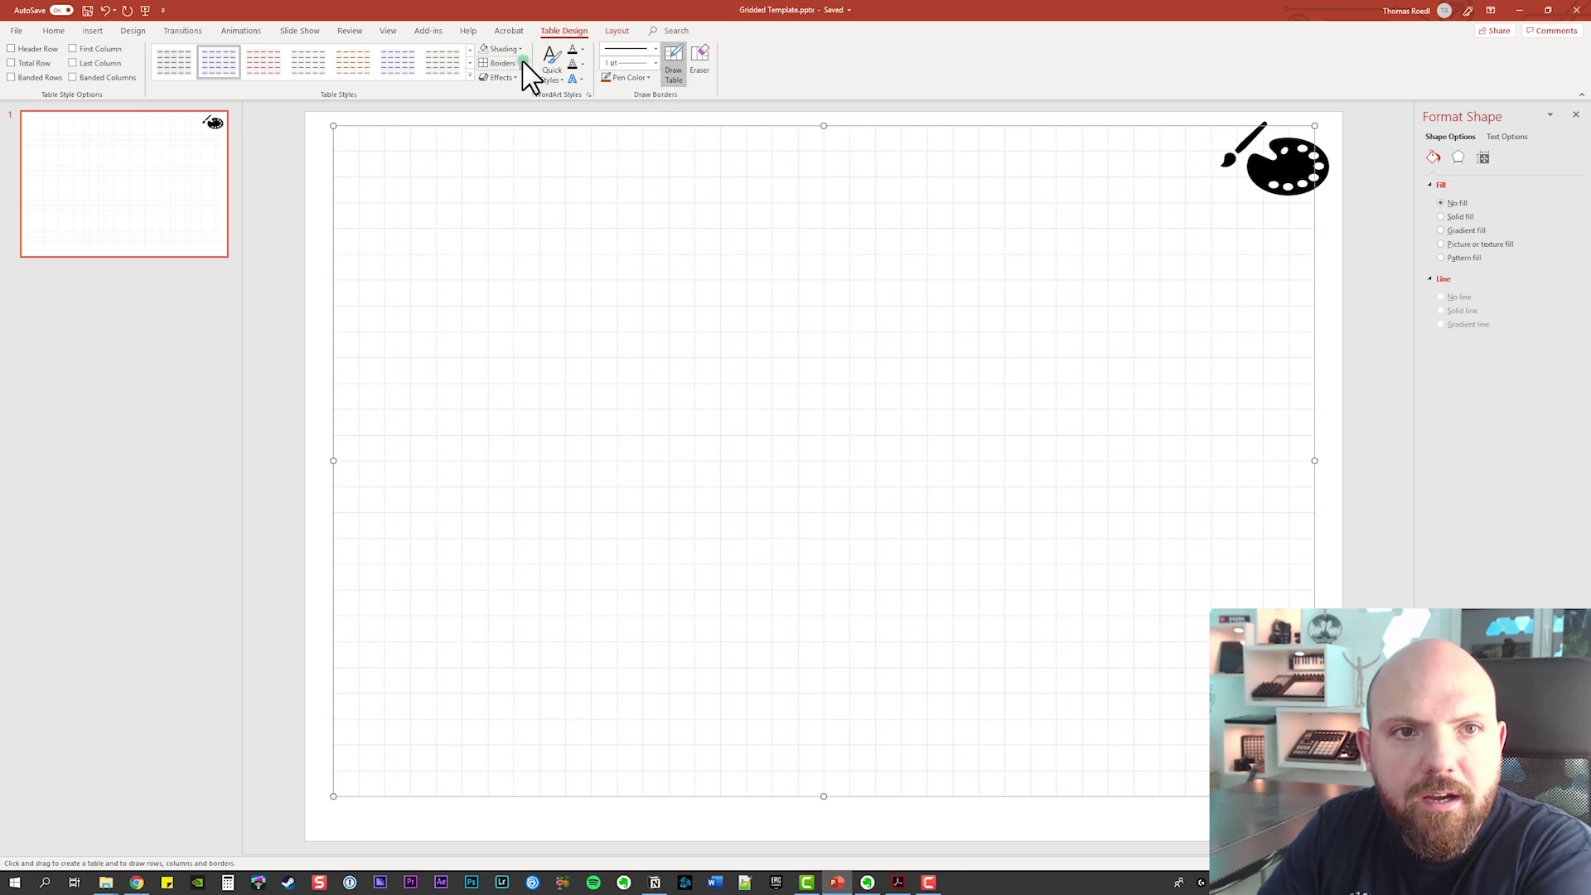
left_click(496, 65)
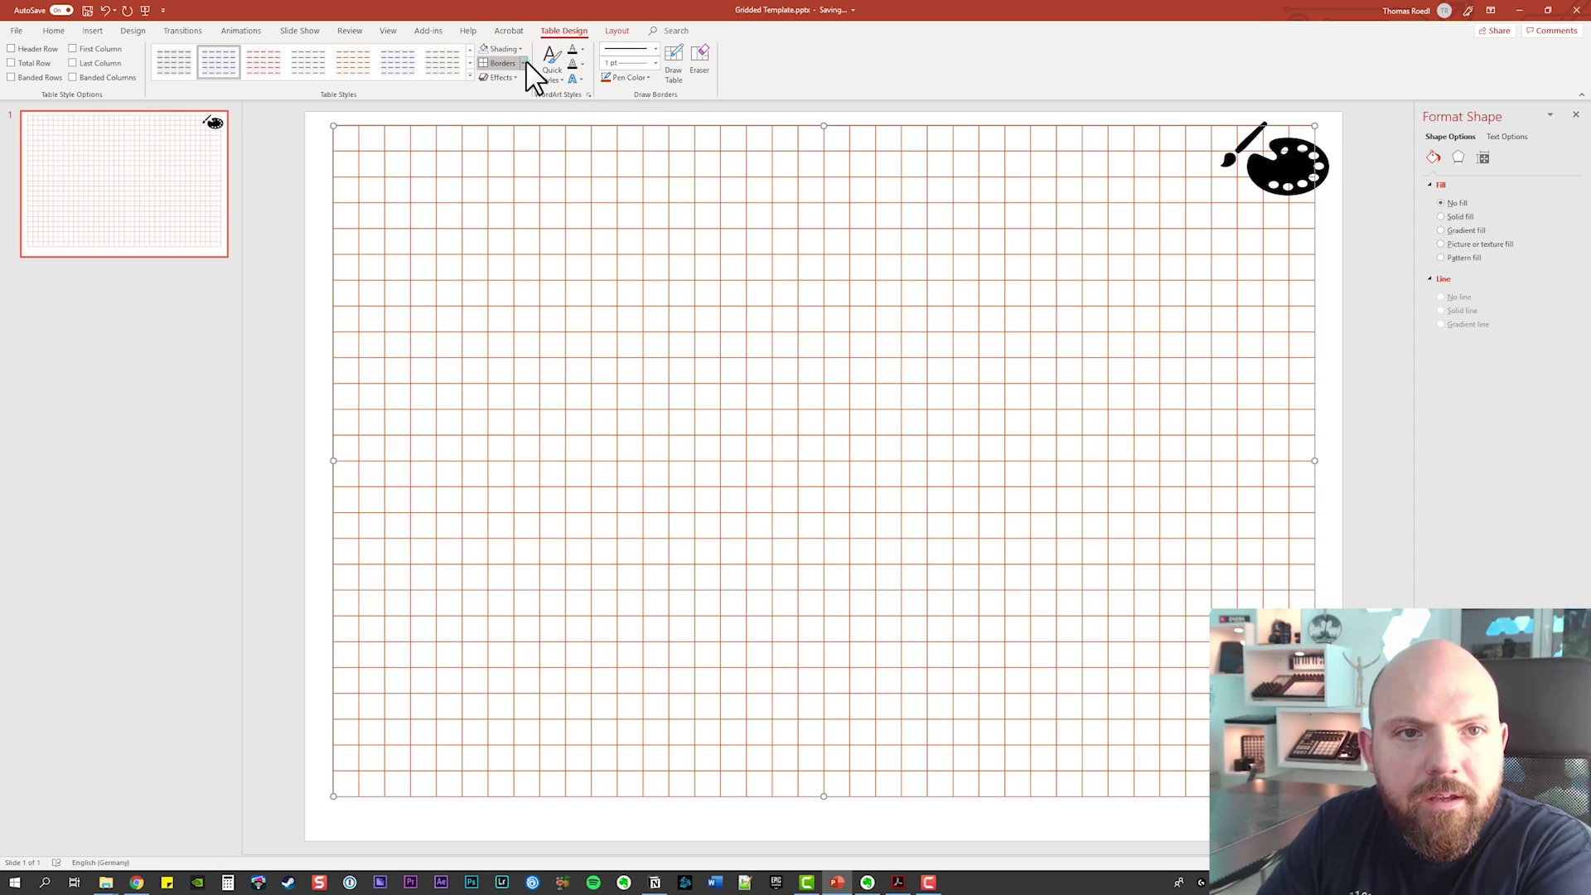
Remove the outside borders from the grid table and deselect it
left_click(523, 64)
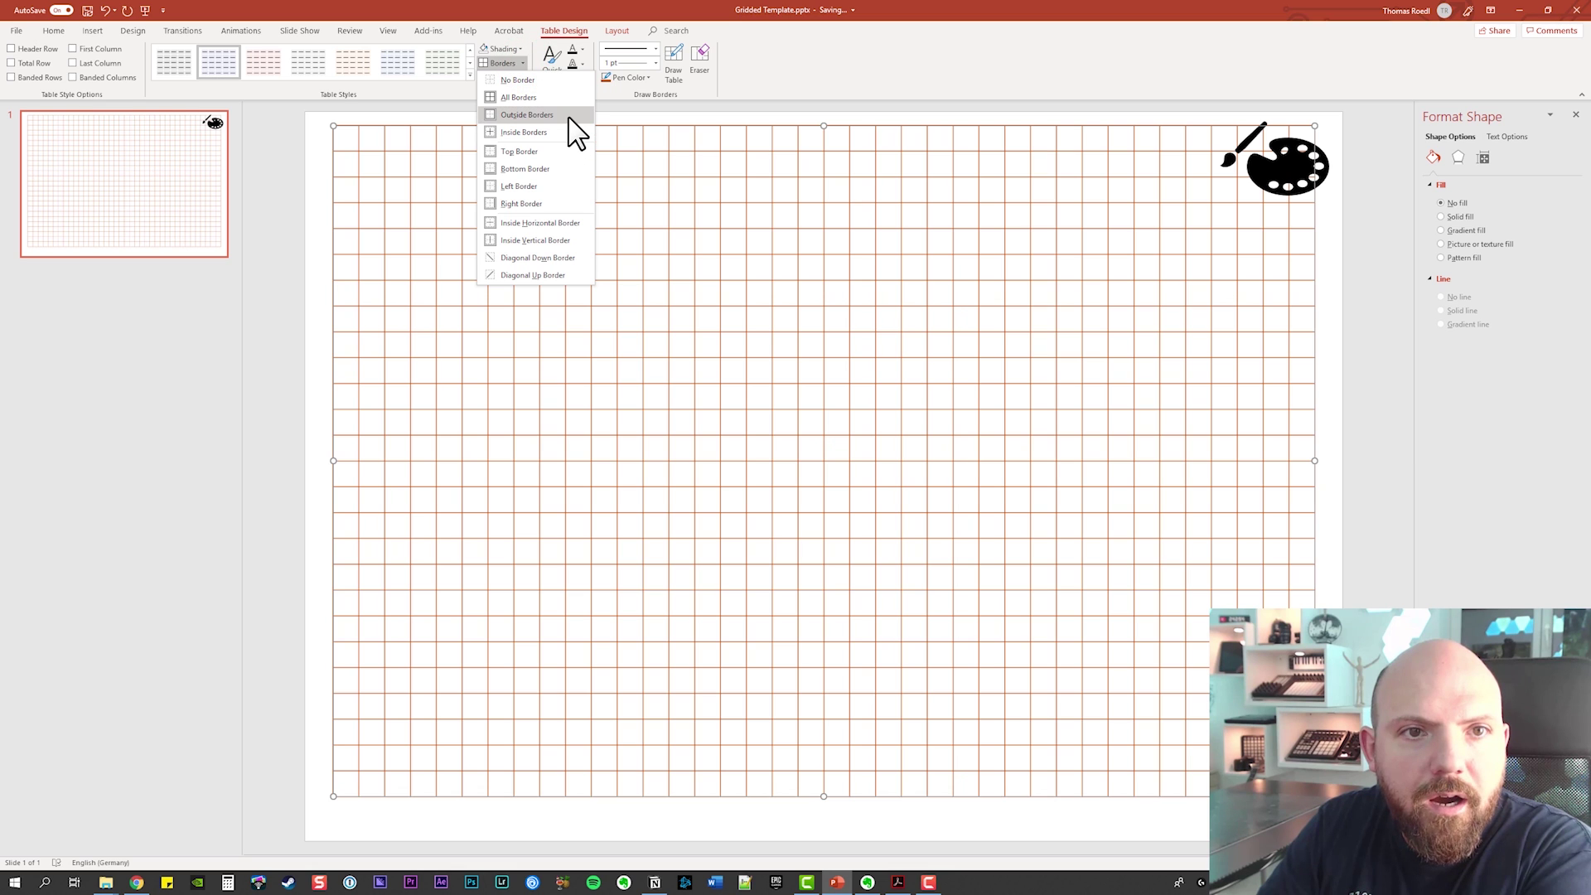
left_click(569, 116)
left_click(317, 199)
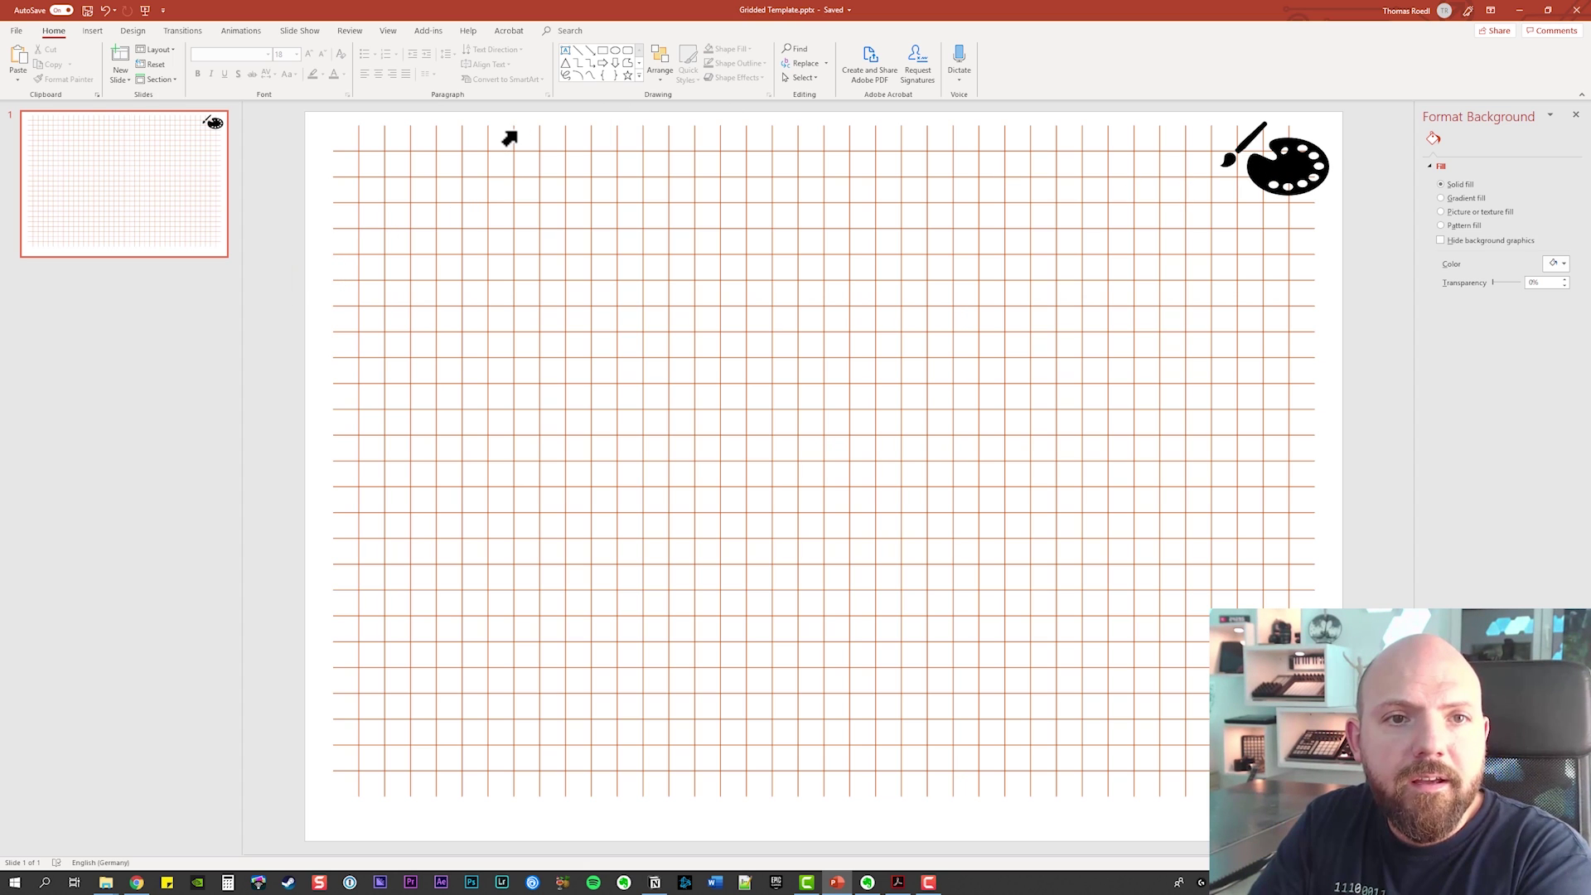
Remove the table's inside vertical borders to leave horizontal ruled lines, and deselect it
left_click(509, 137)
left_click(507, 127)
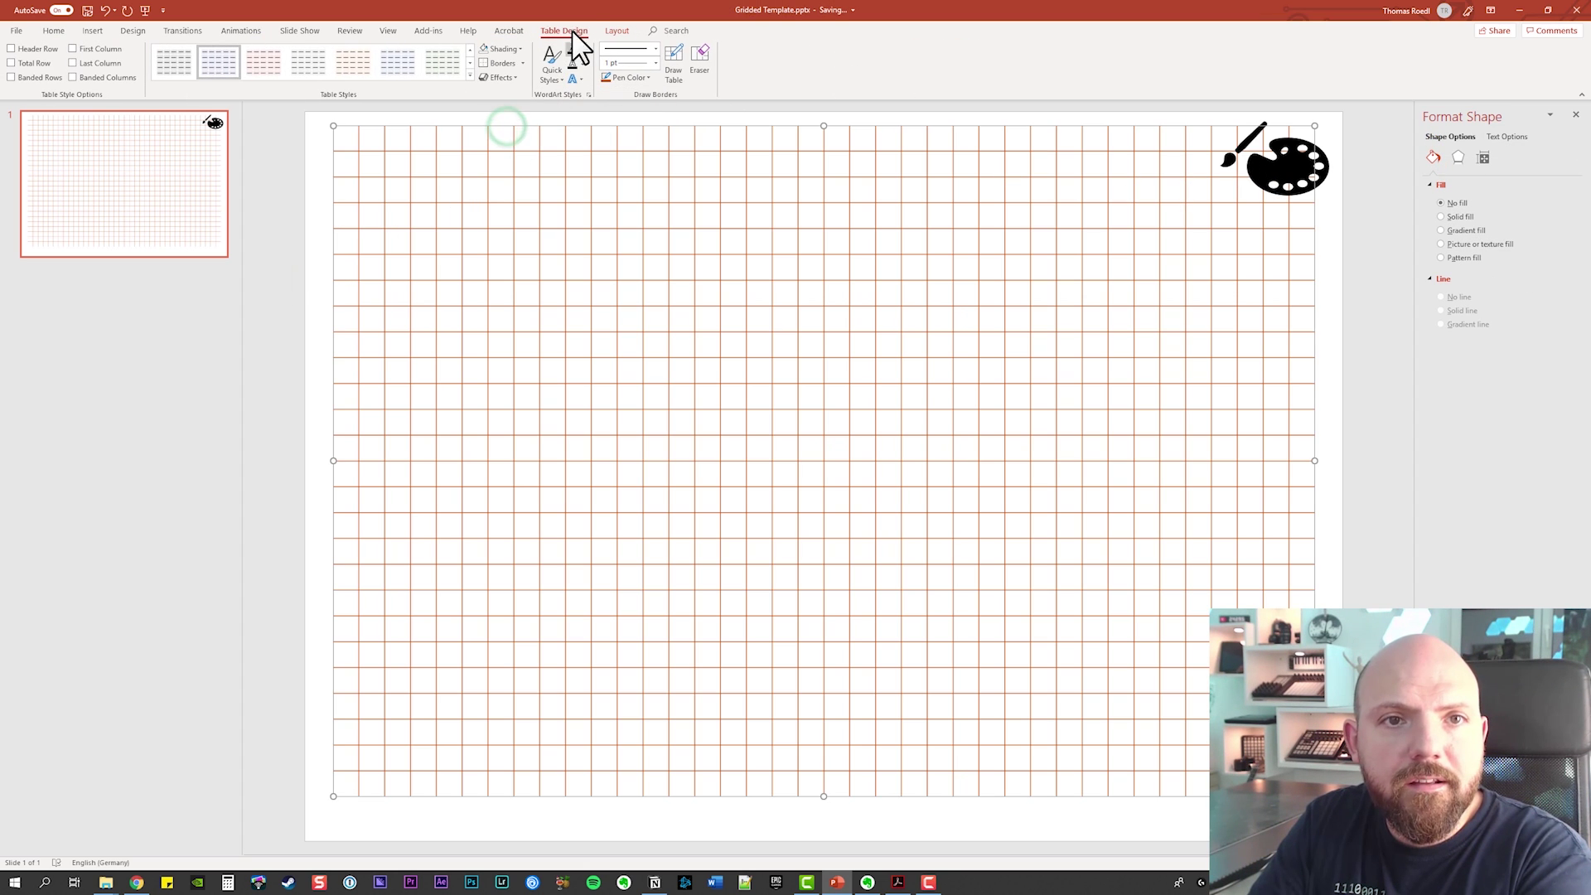
left_click(526, 64)
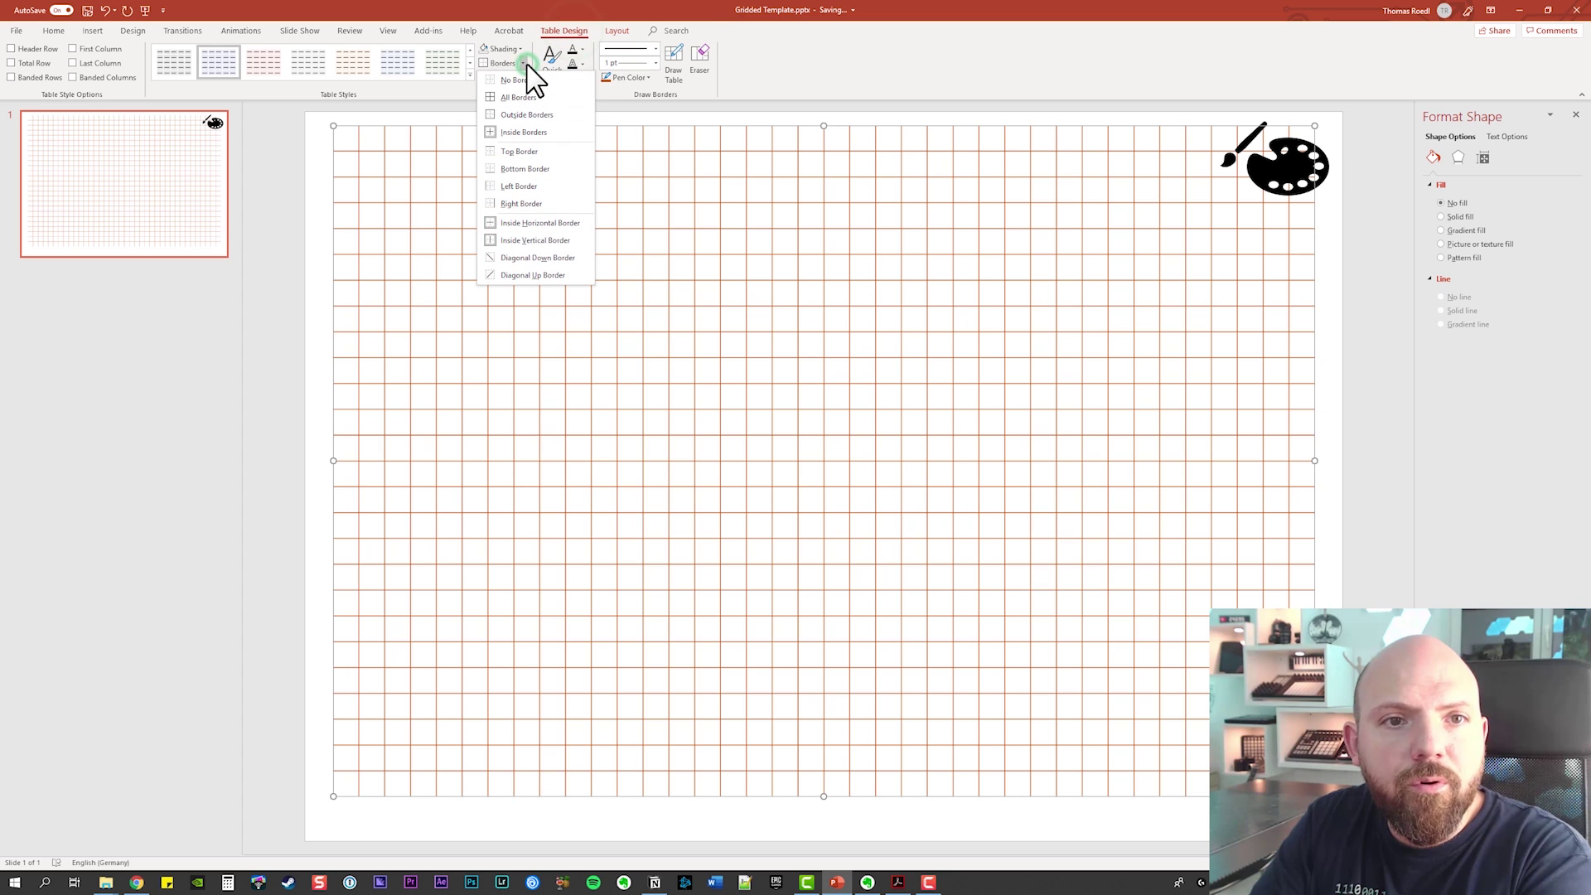
left_click(578, 242)
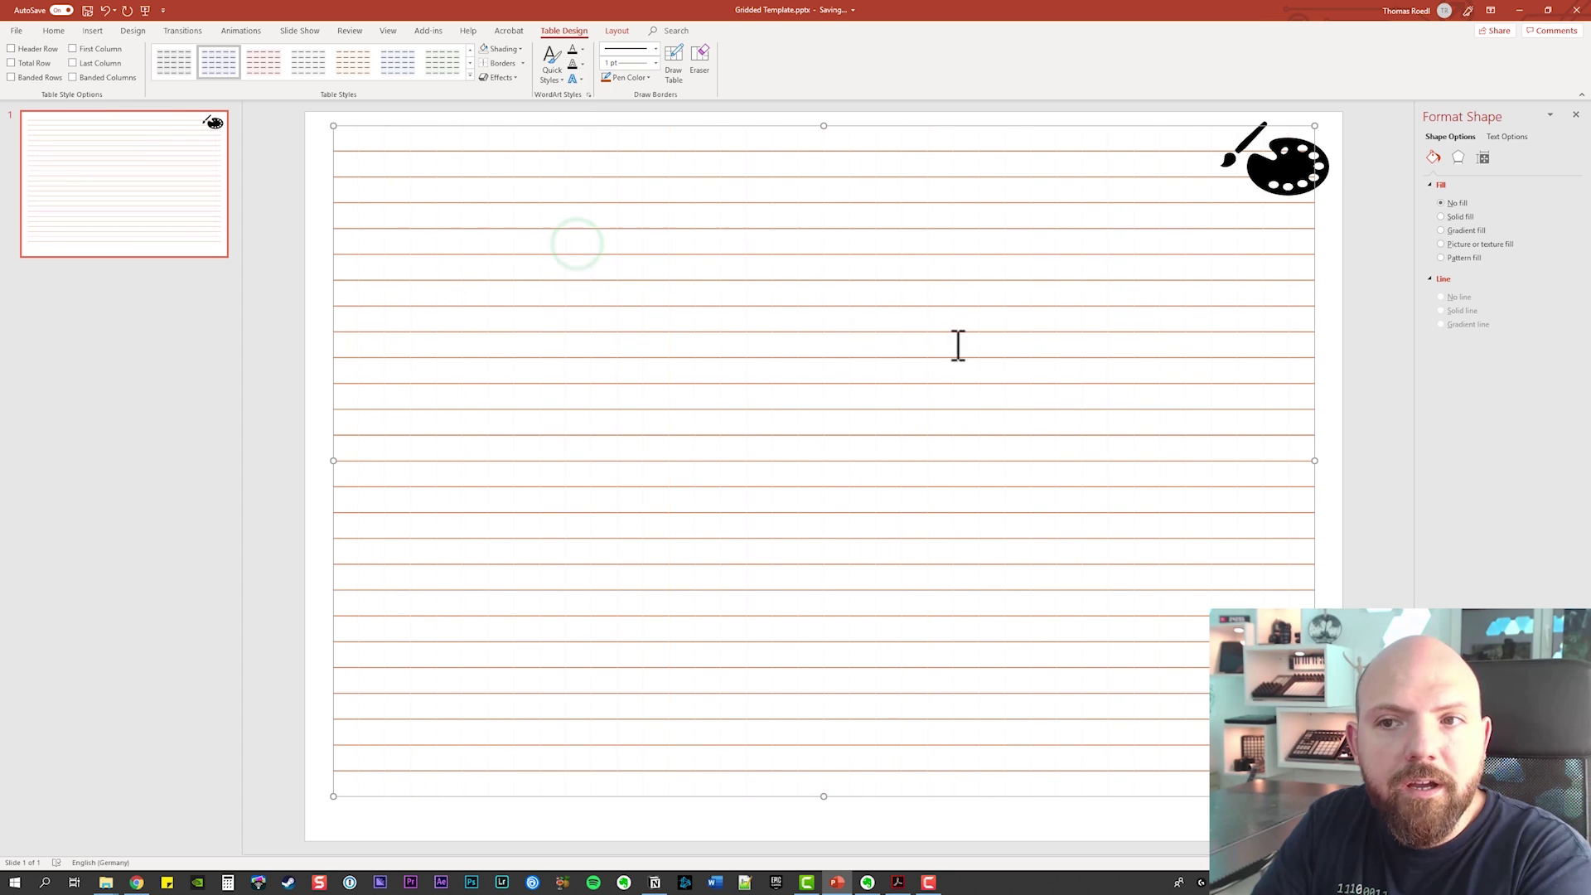
left_click(1328, 292)
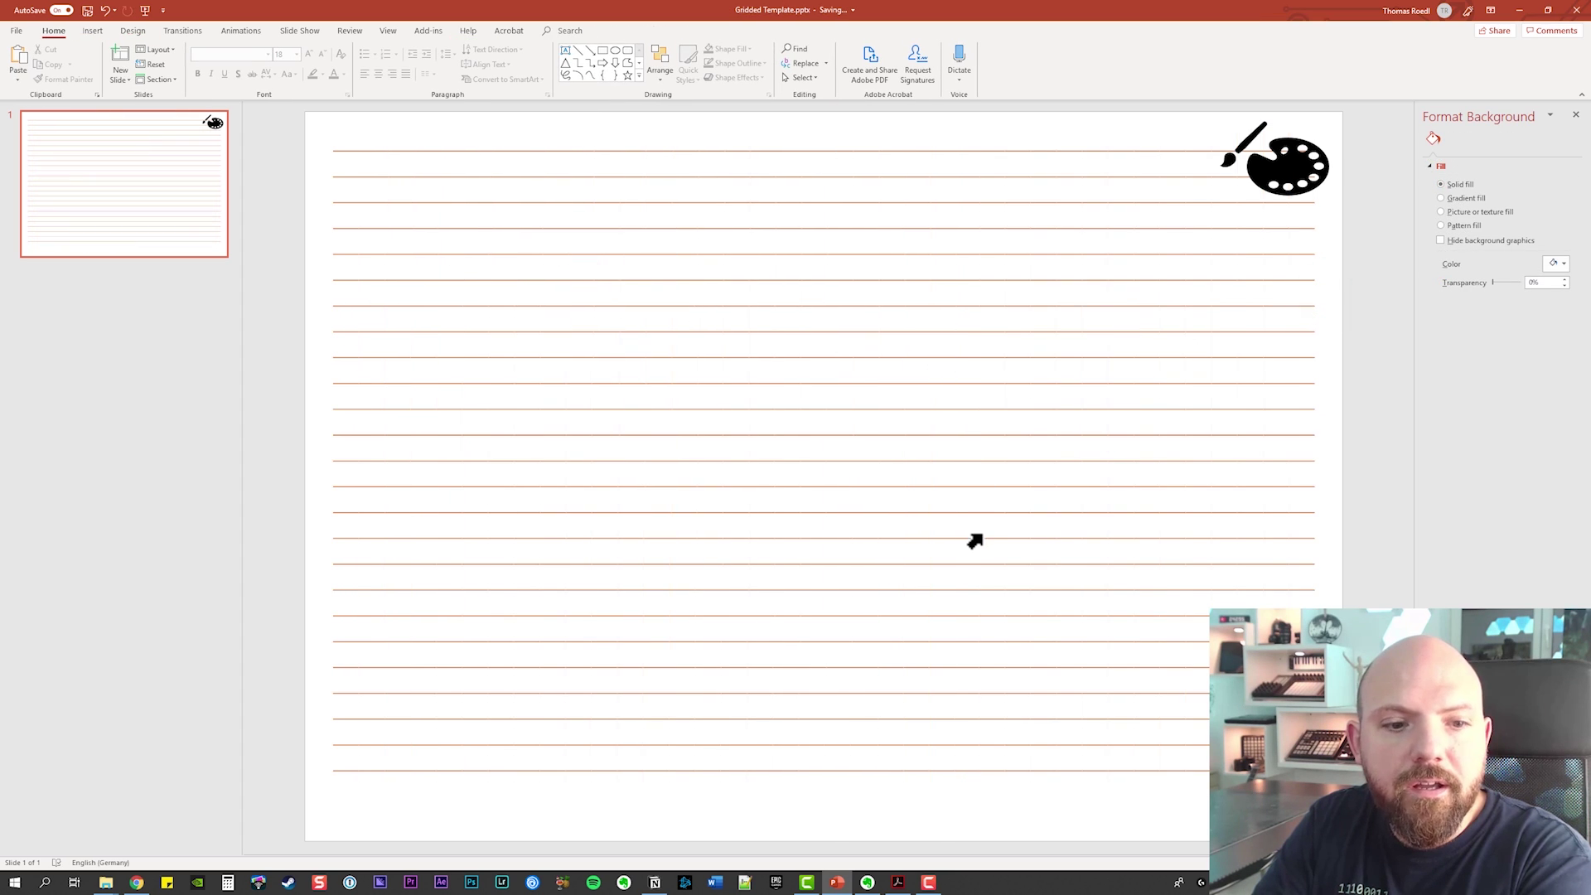
Select all the table's cells and set their row height to 0.8 cm
left_click(350, 166)
left_click_drag(348, 160, 1306, 792)
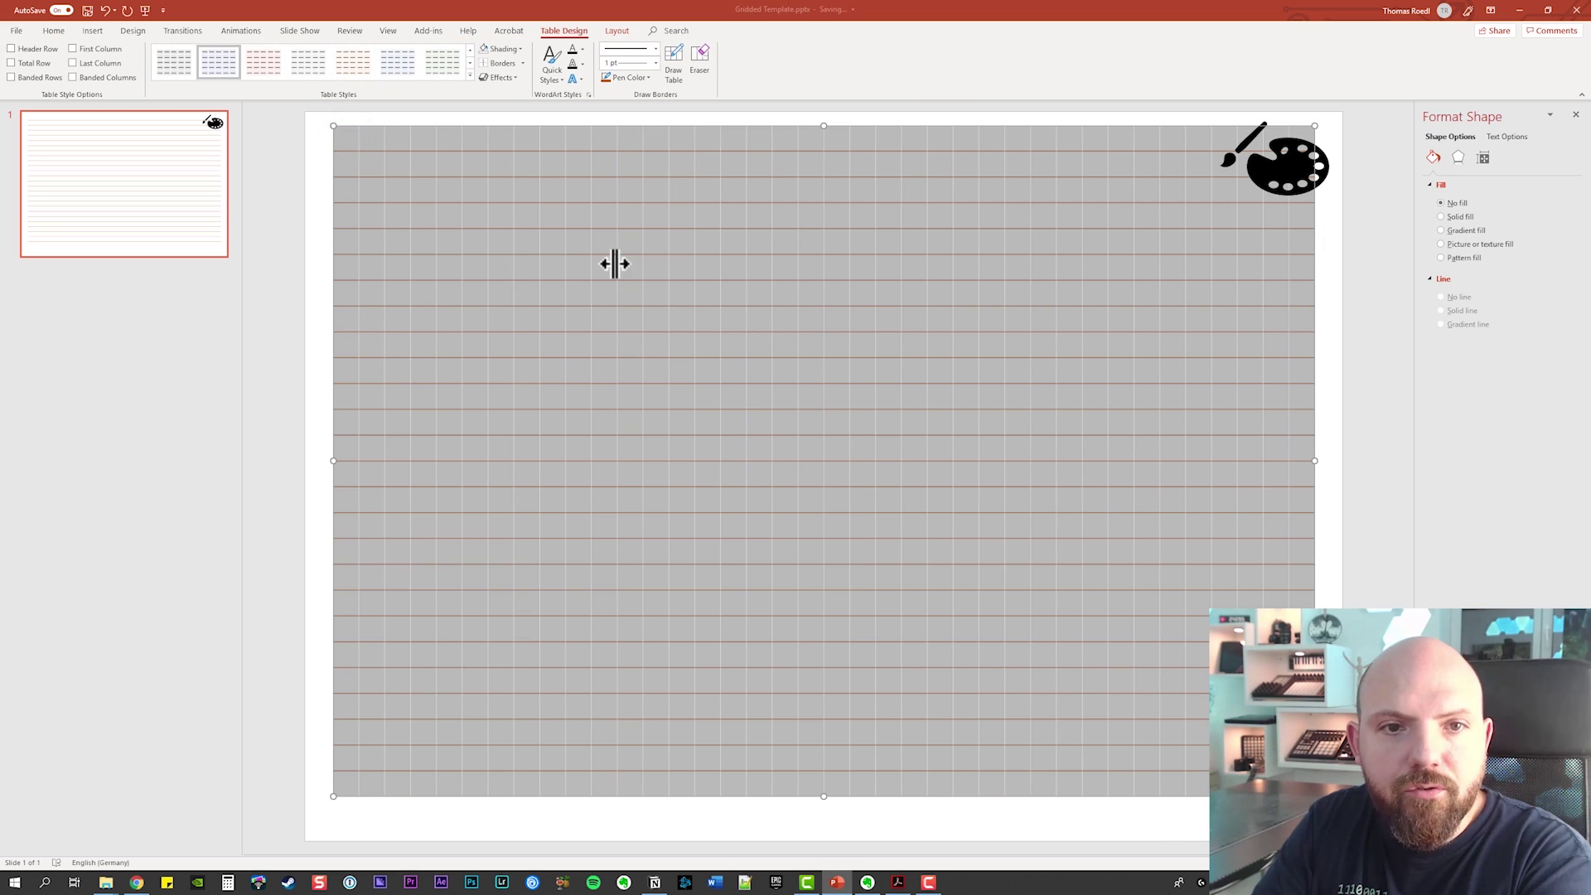
left_click(616, 31)
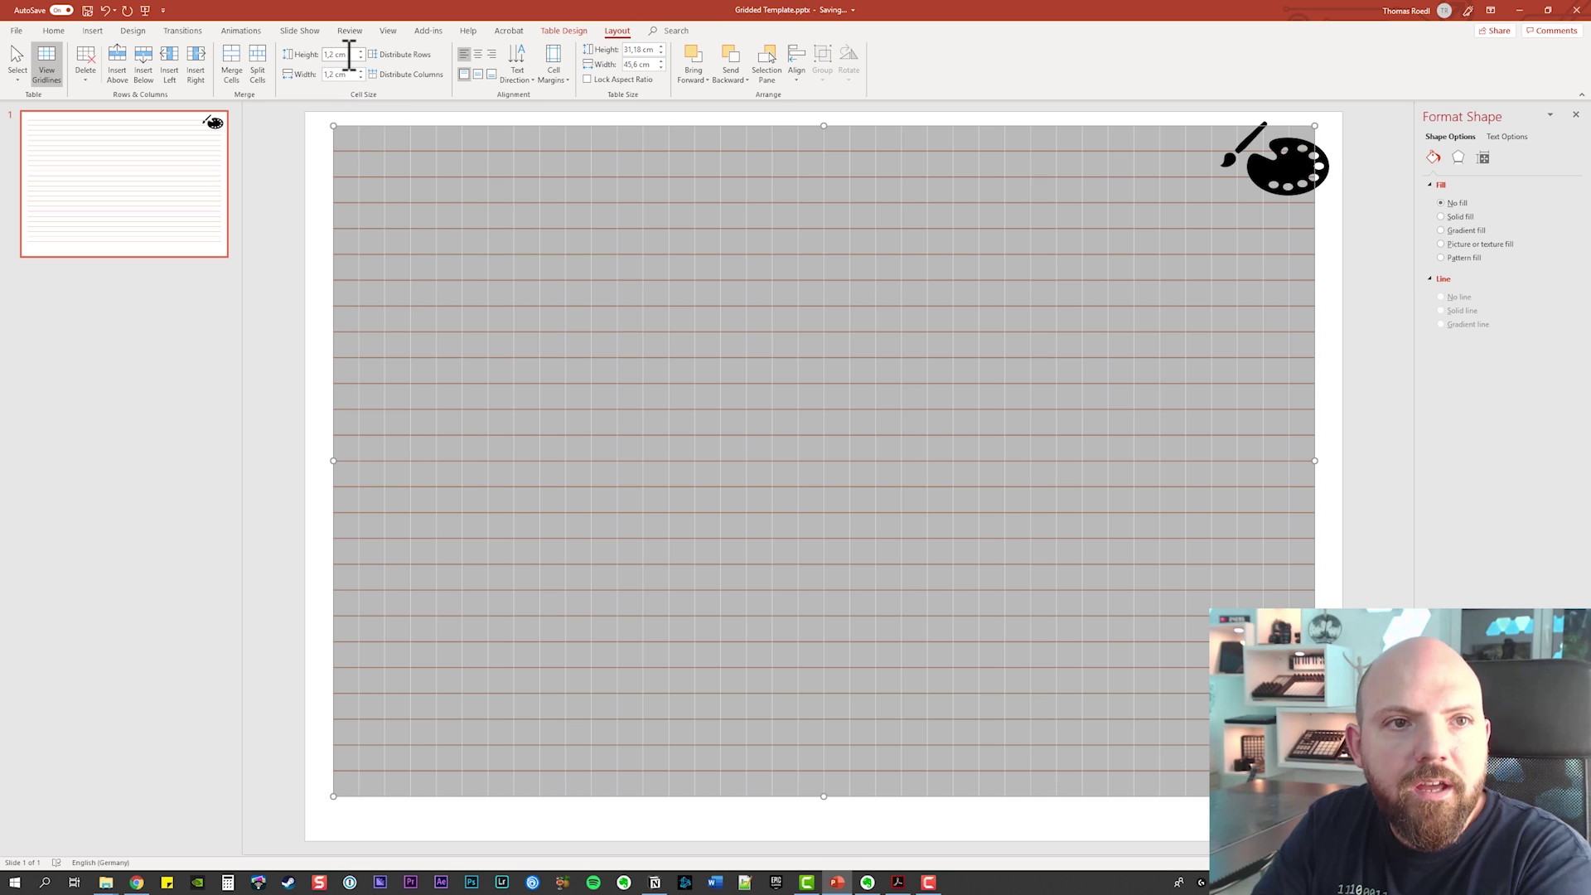
left_click(341, 55)
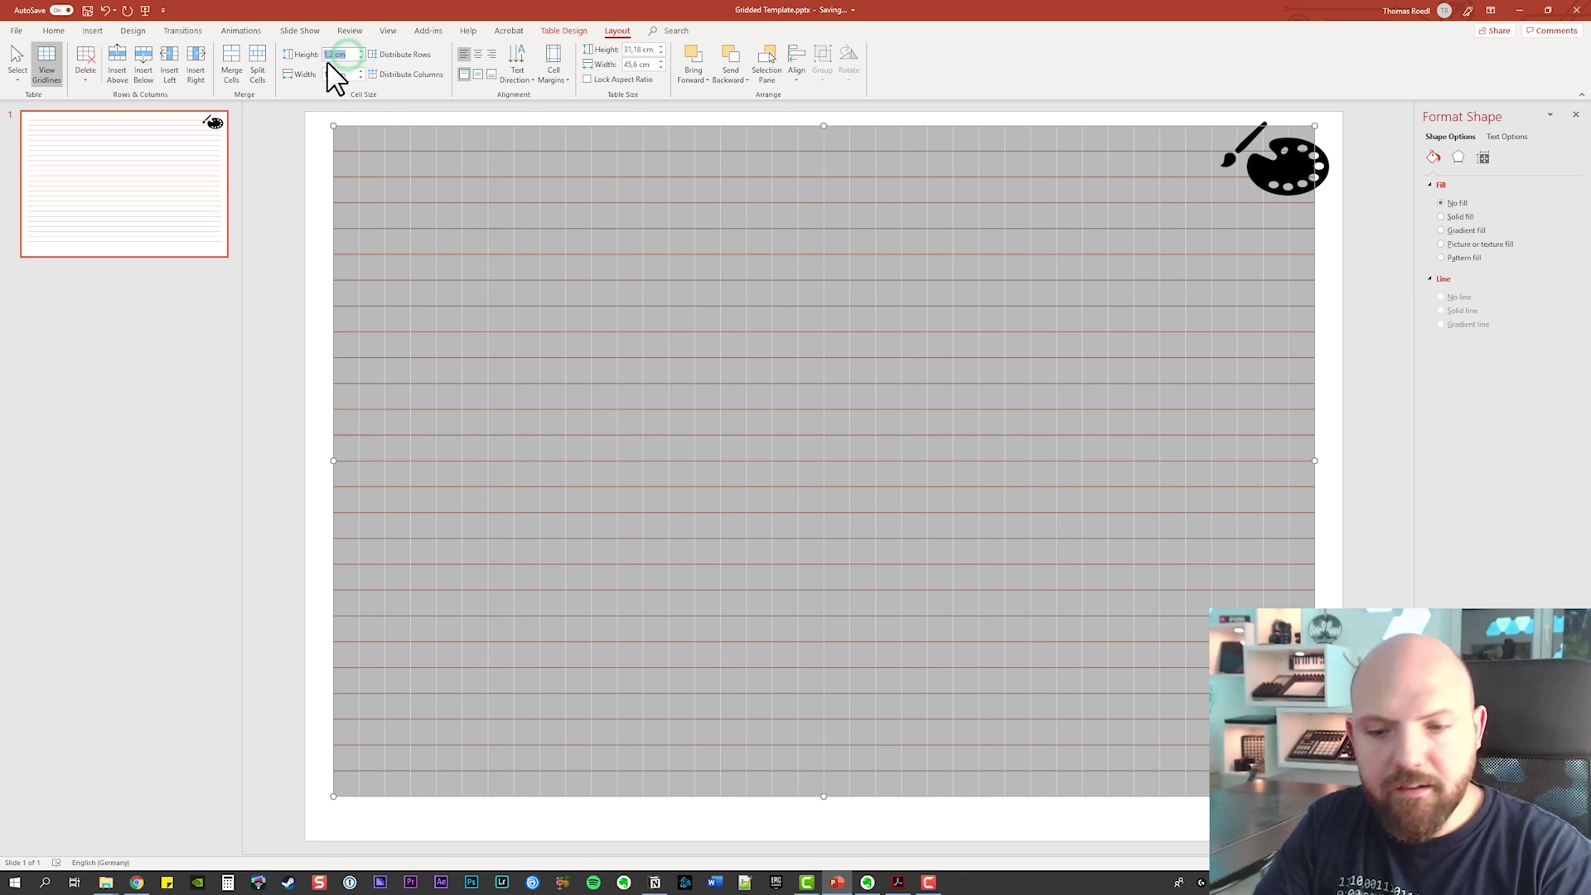
type("0")
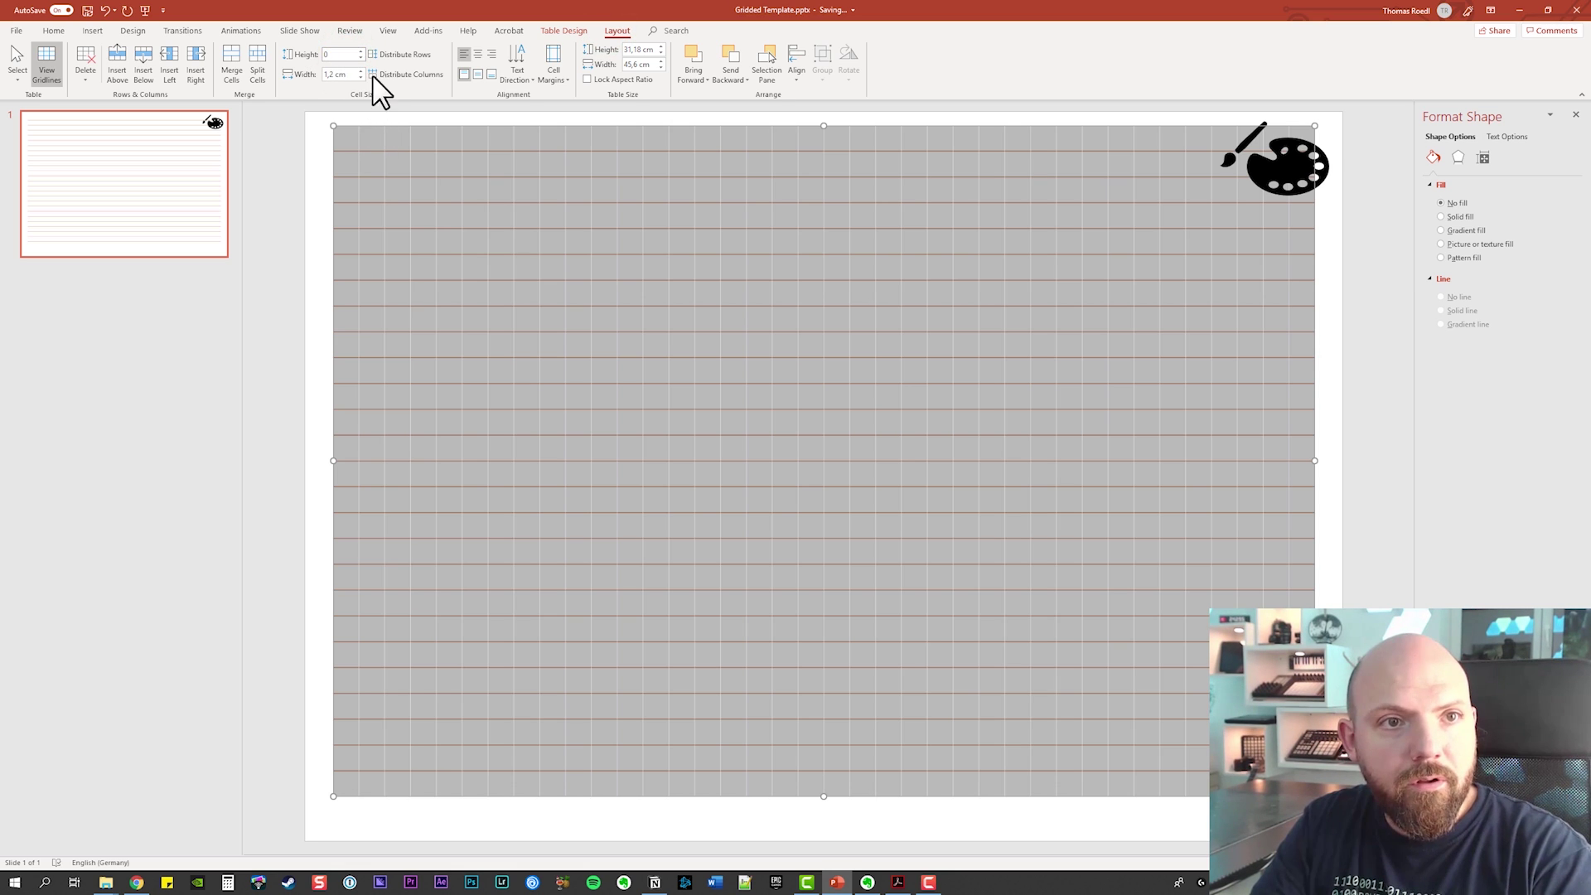
type(",8")
key("Return")
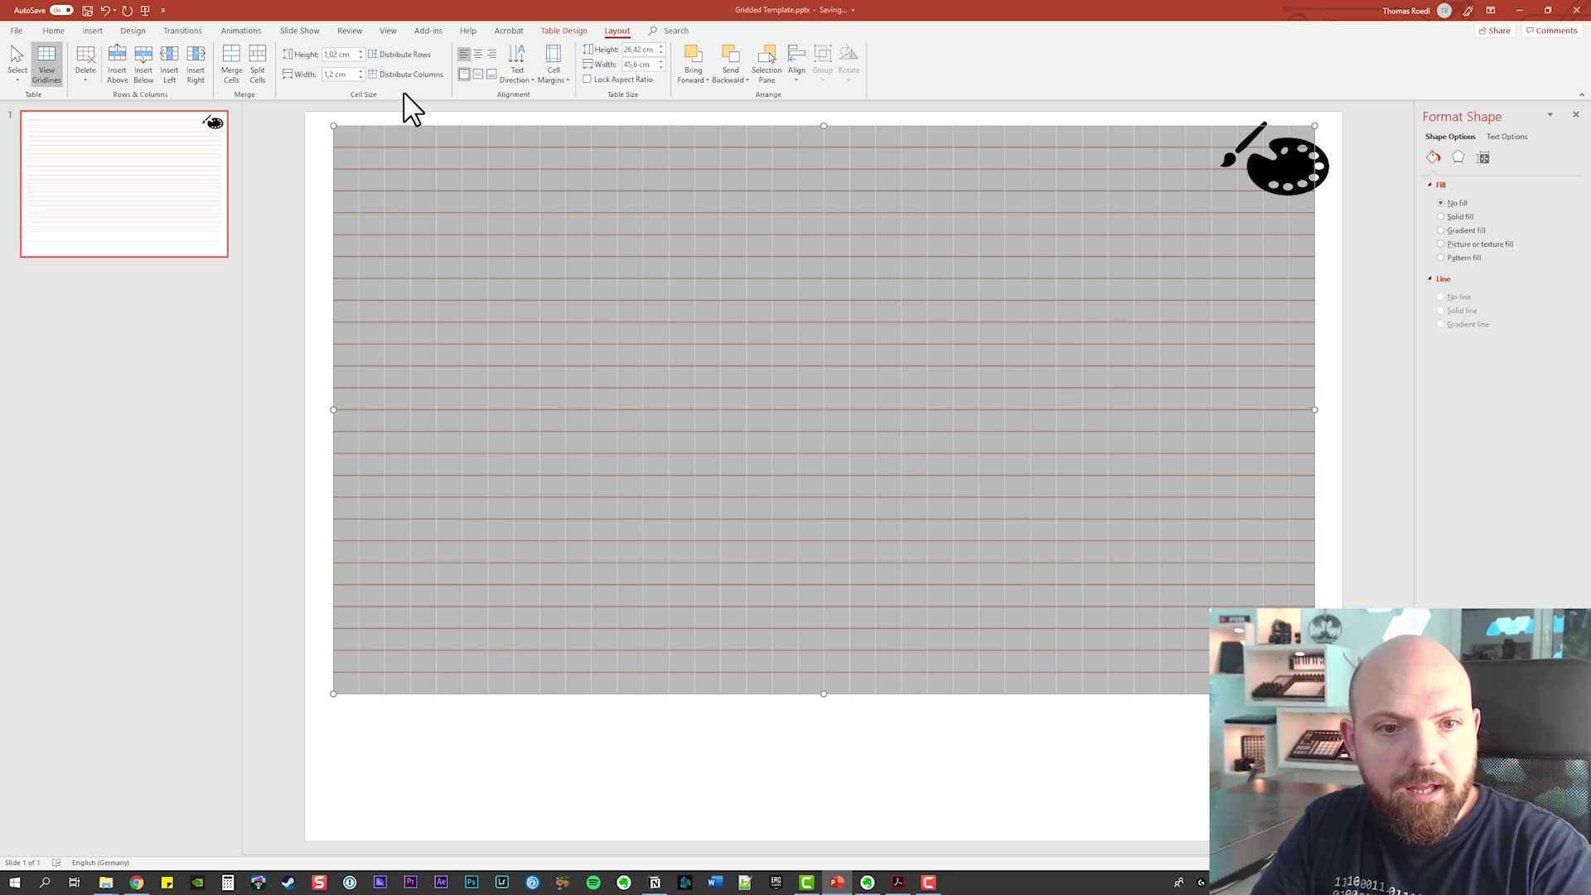
left_click(746, 462)
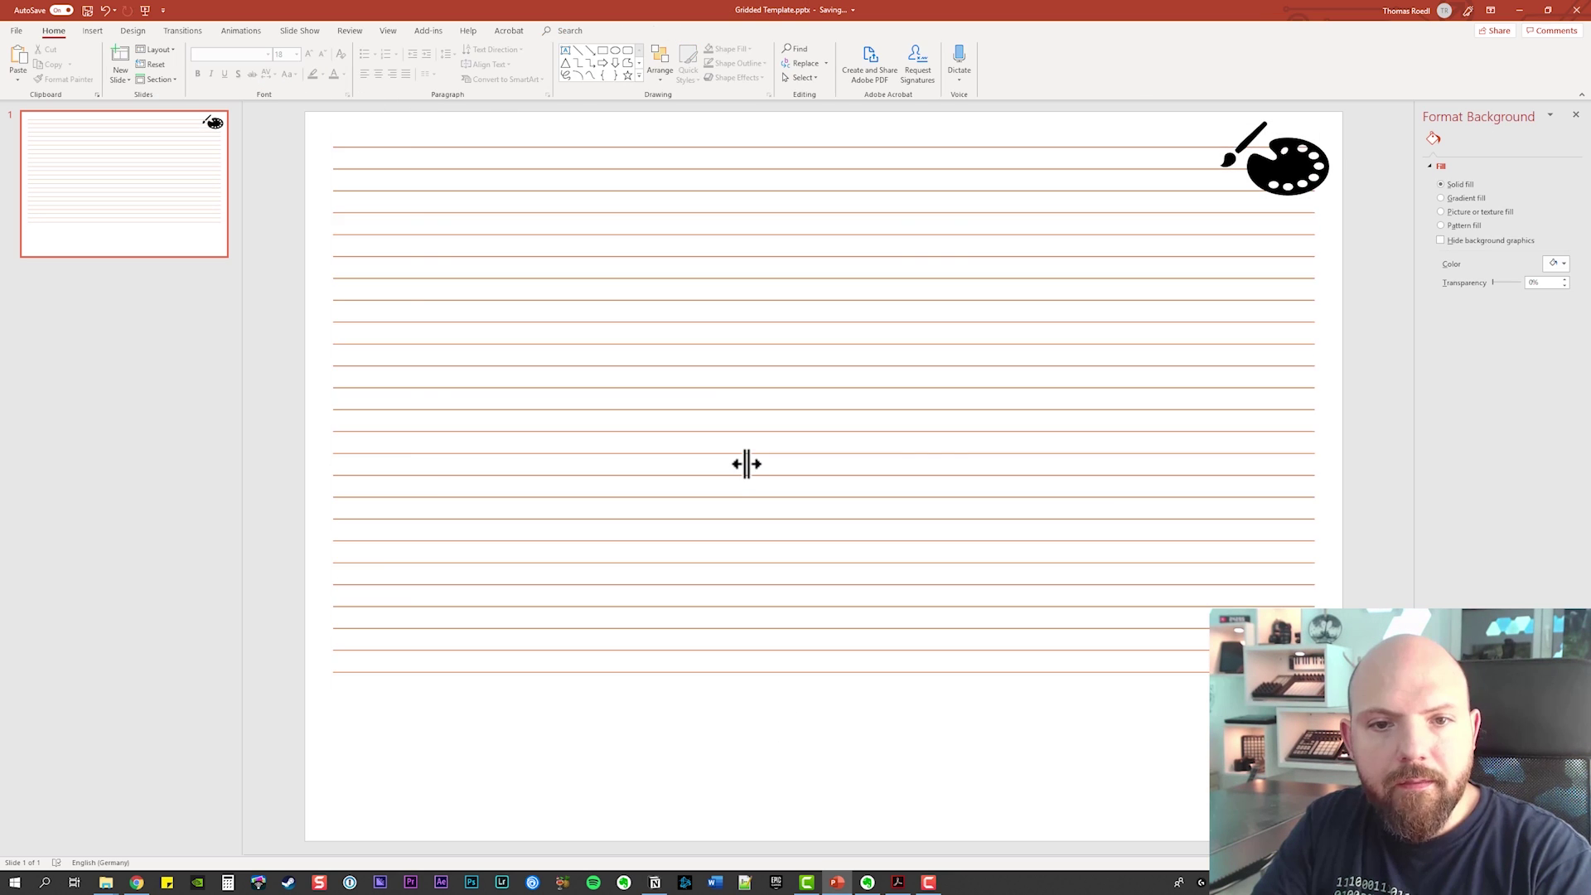
Undo the row height change and the border removals on the table, and deselect it
left_click(750, 455)
left_click_drag(796, 126, 796, 182)
key("ctrl+z")
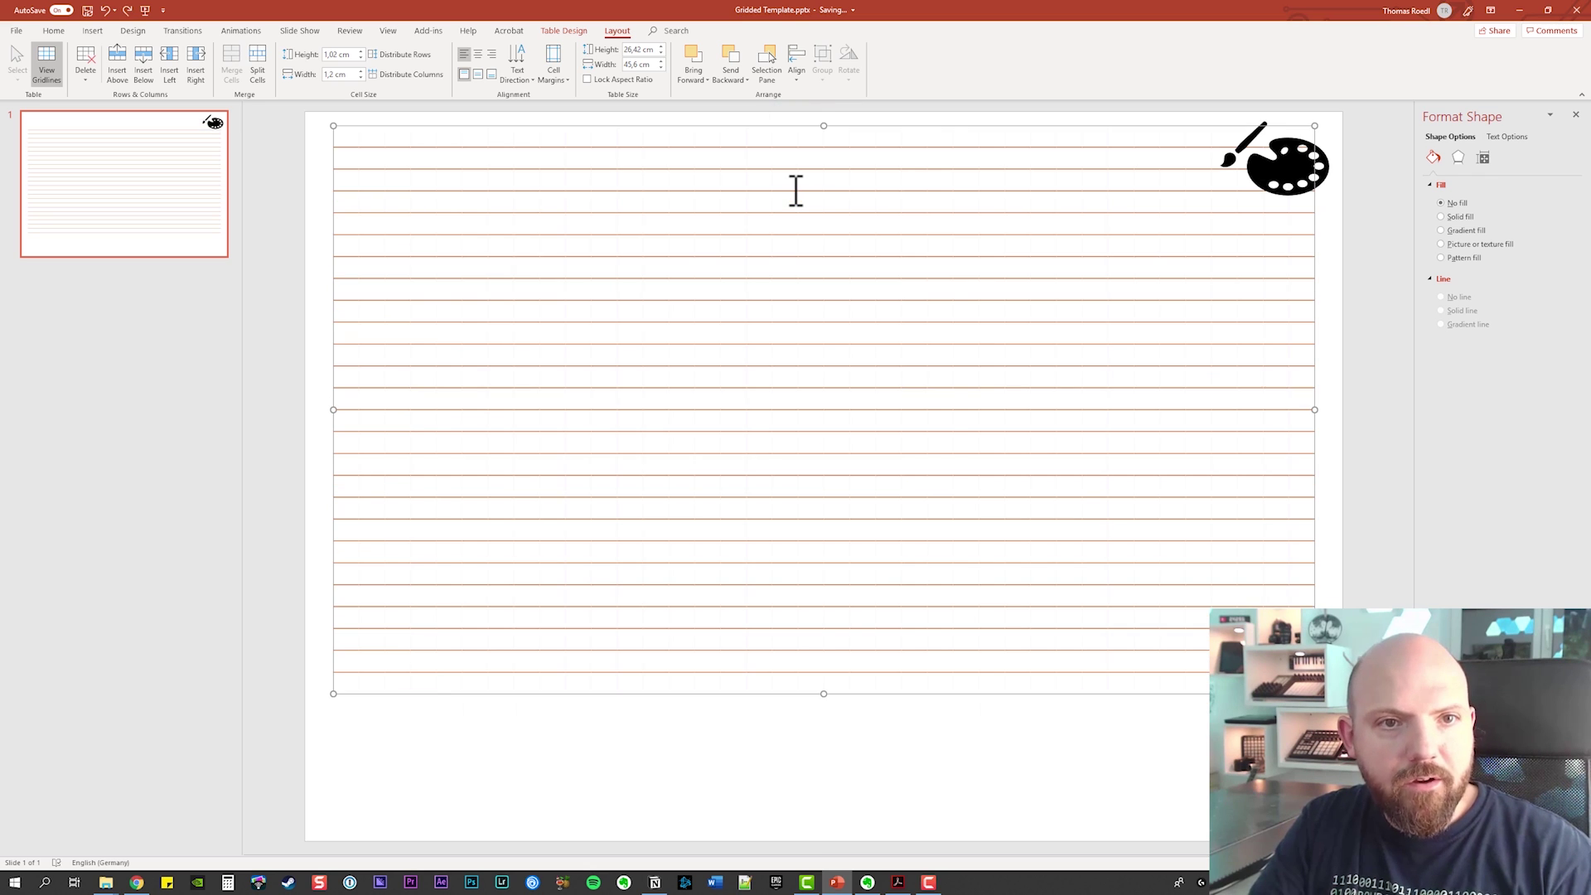
key("ctrl+y")
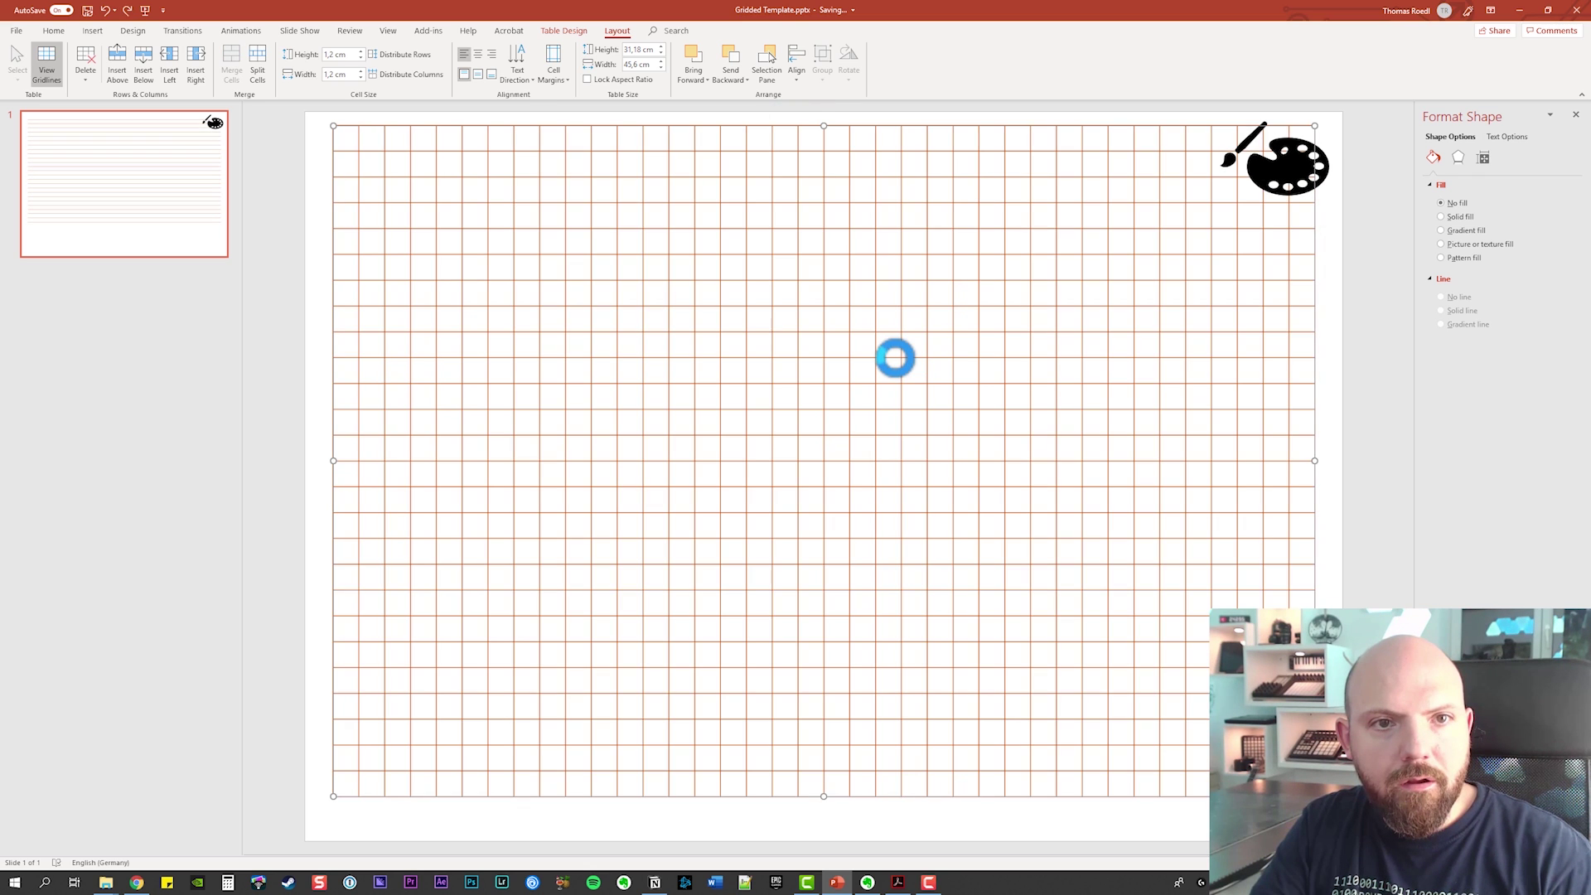
key("Escape")
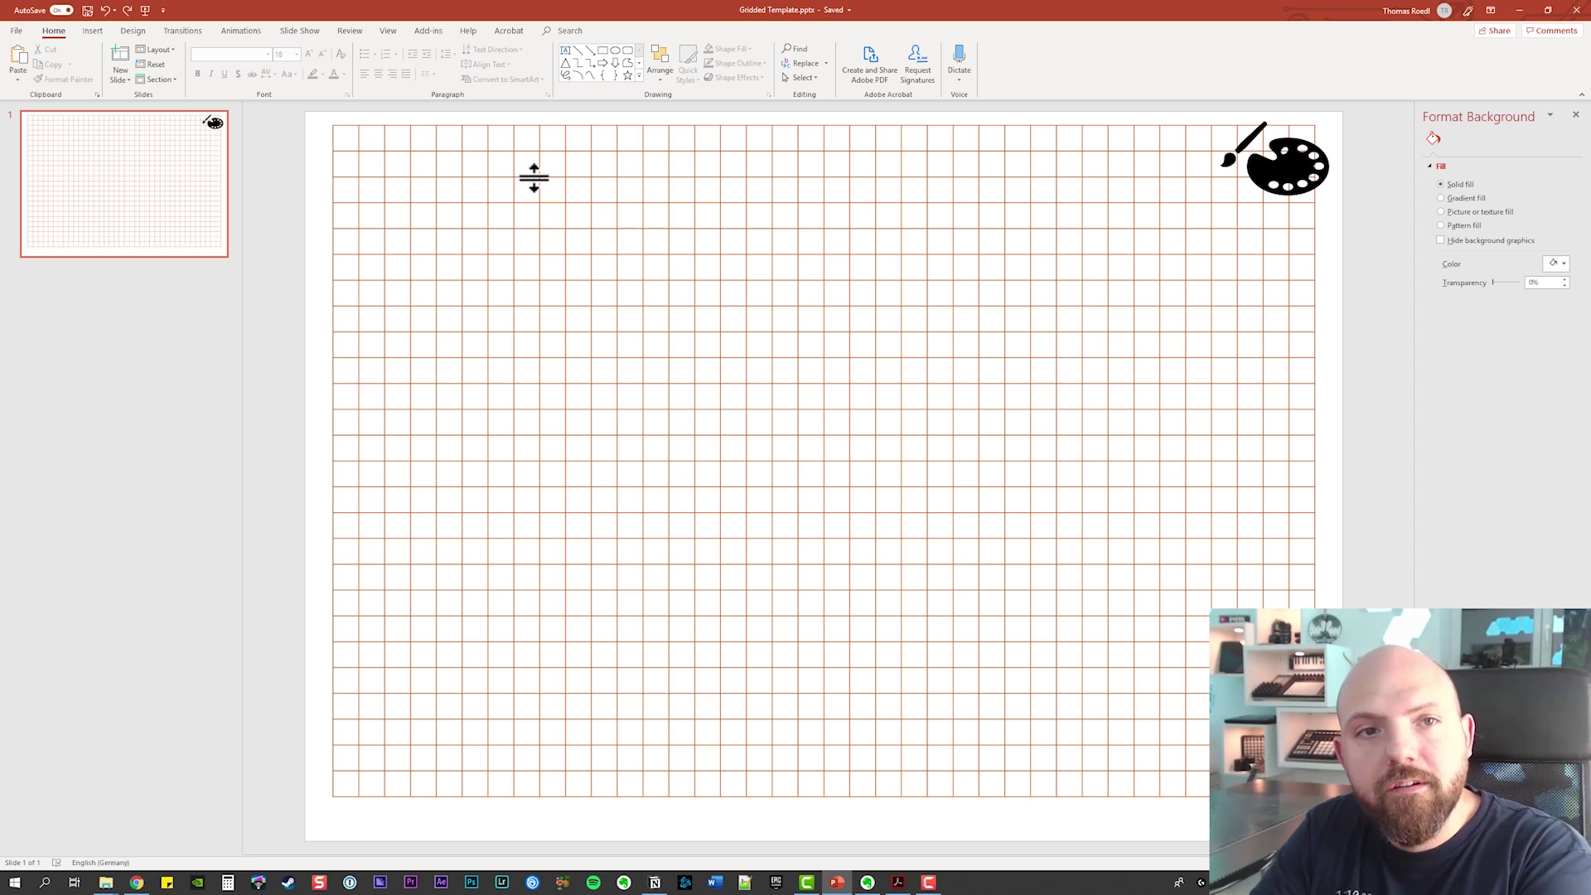
Enter a period in the table's first cell, enlarge it to 44 pt and make it bold
left_click(351, 141)
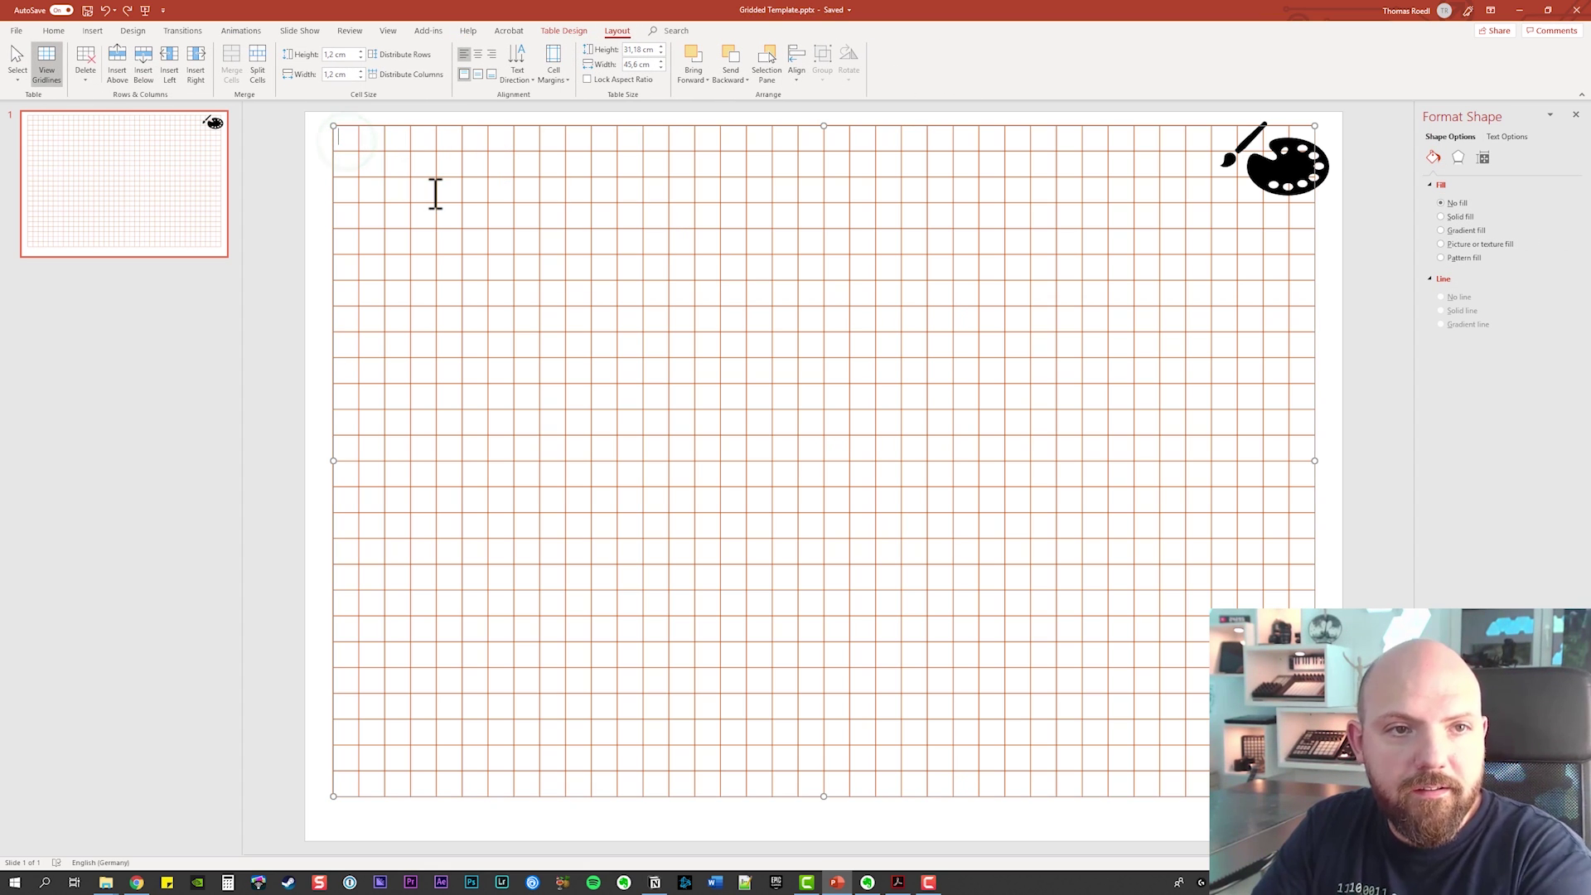
type(".")
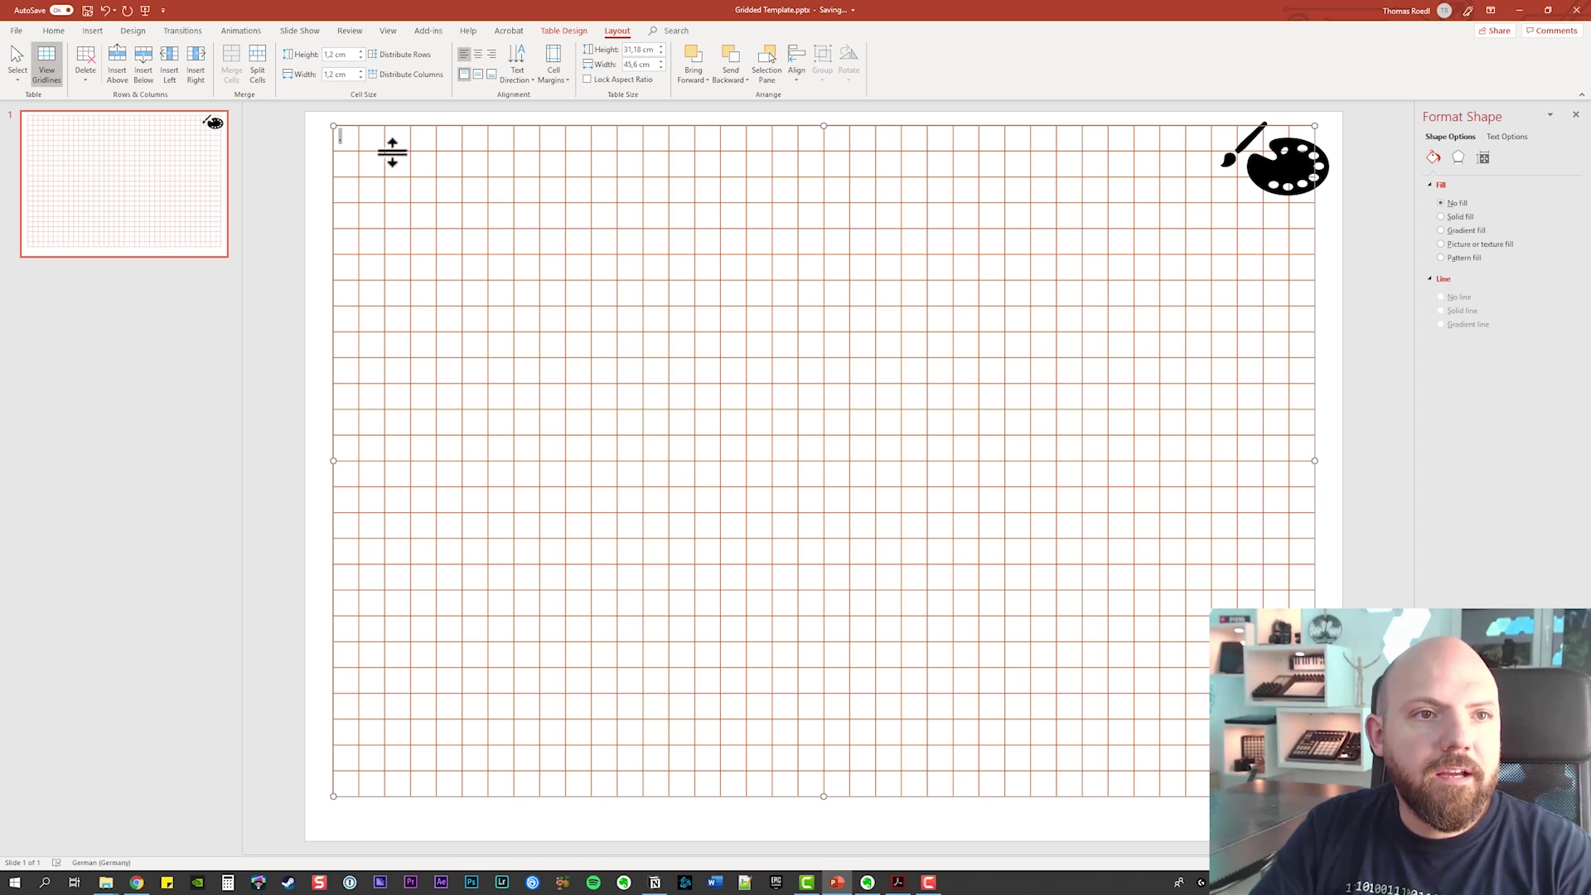
left_click(53, 31)
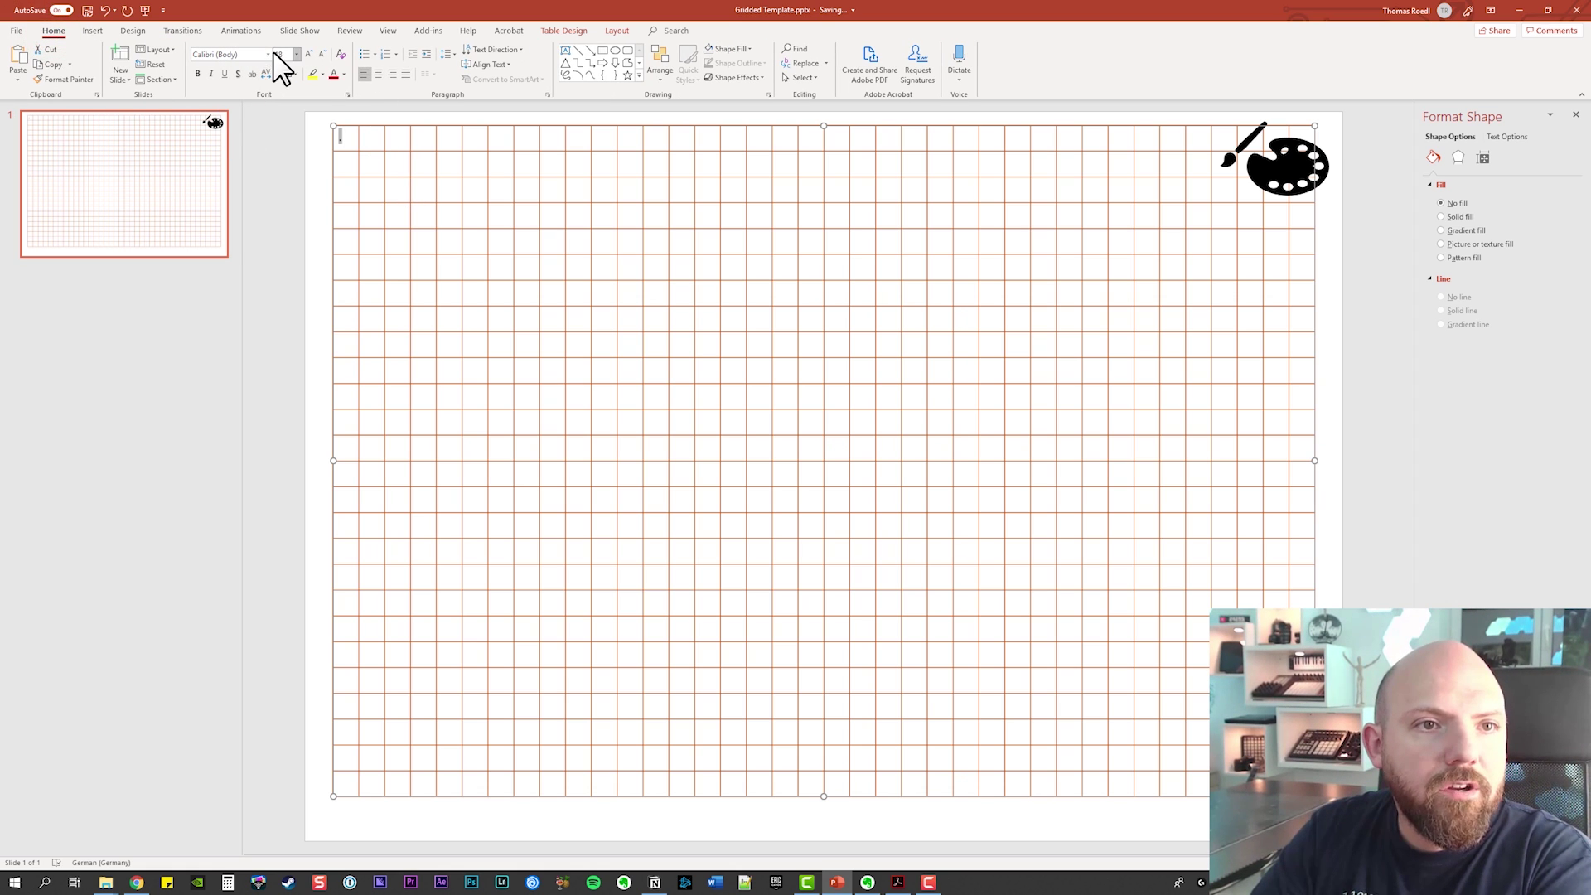
left_click(312, 56)
left_click(311, 57)
left_click(311, 56)
left_click(312, 56)
left_click(312, 57)
left_click(311, 56)
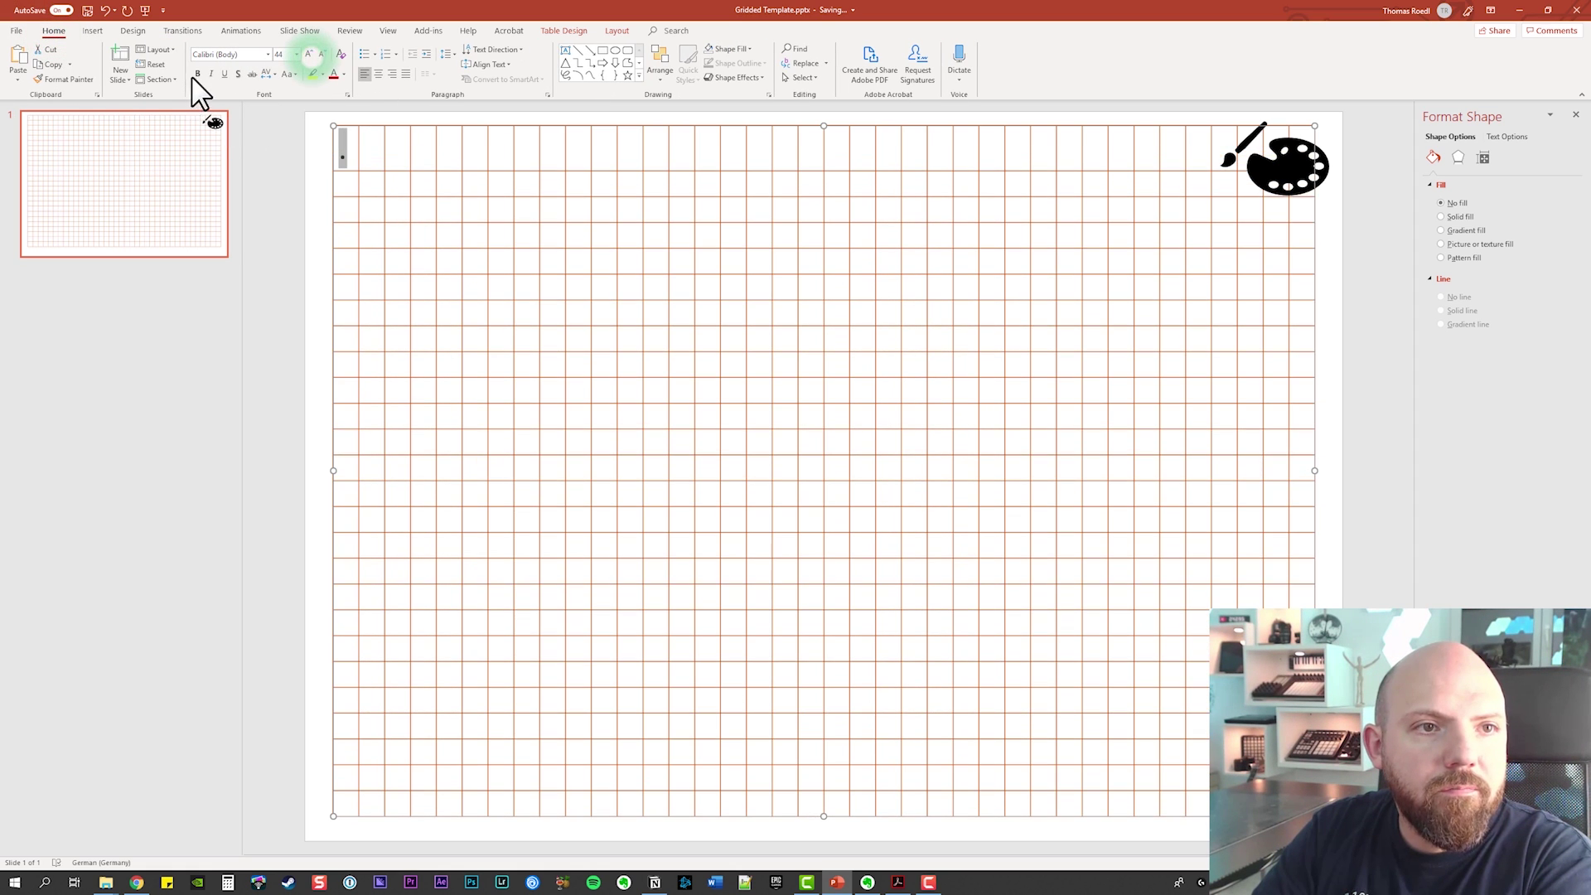
left_click(198, 74)
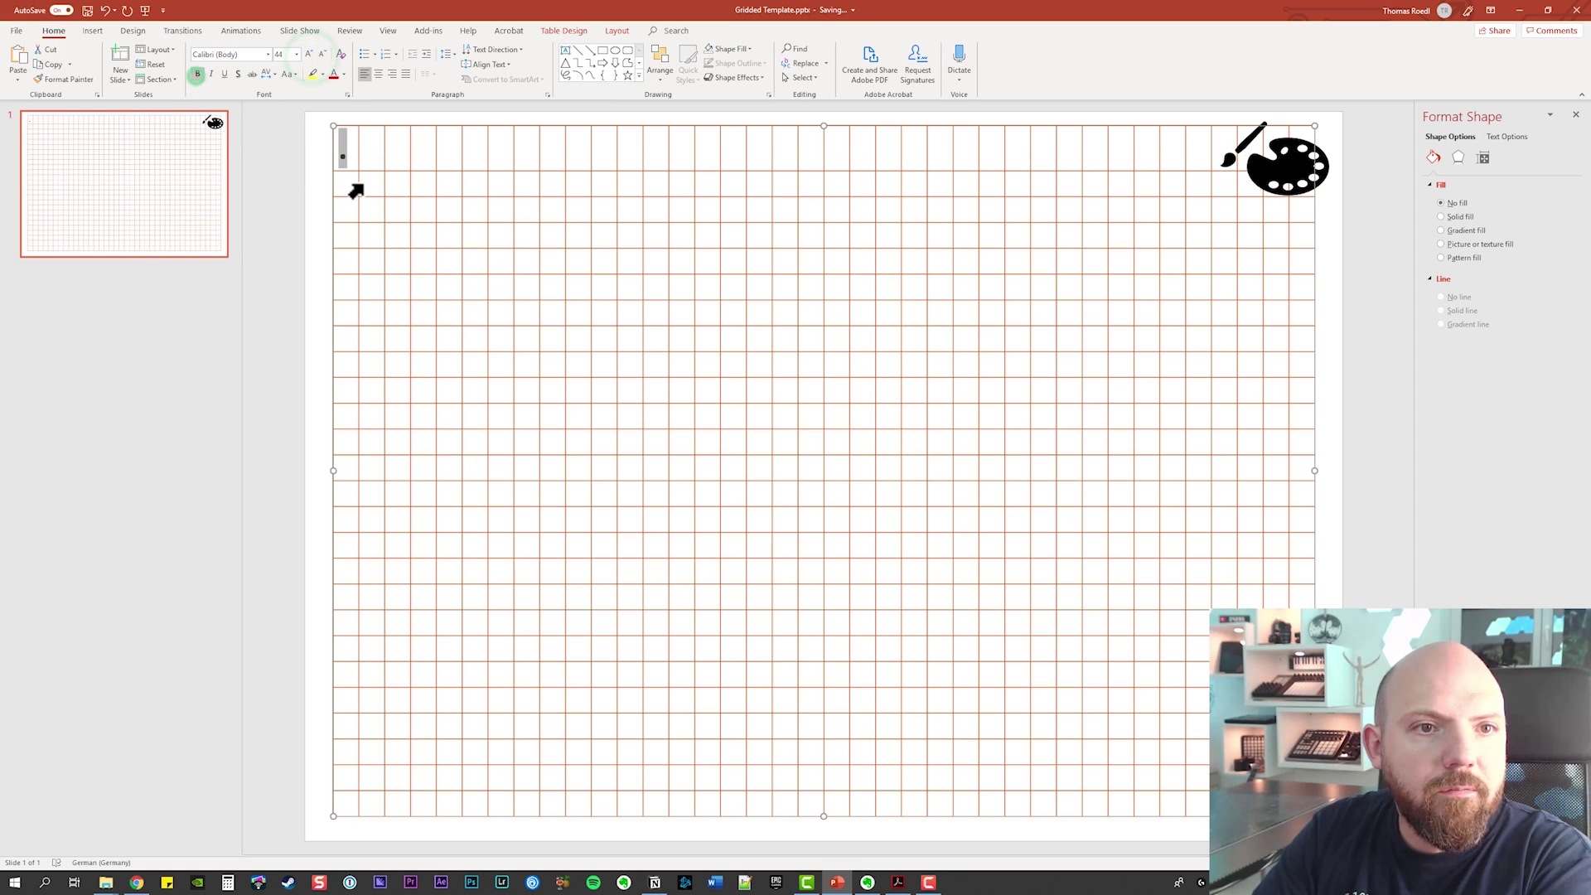
Set the first cell's period to the Acumin Pro Semibold font
left_click(249, 54)
left_click(268, 54)
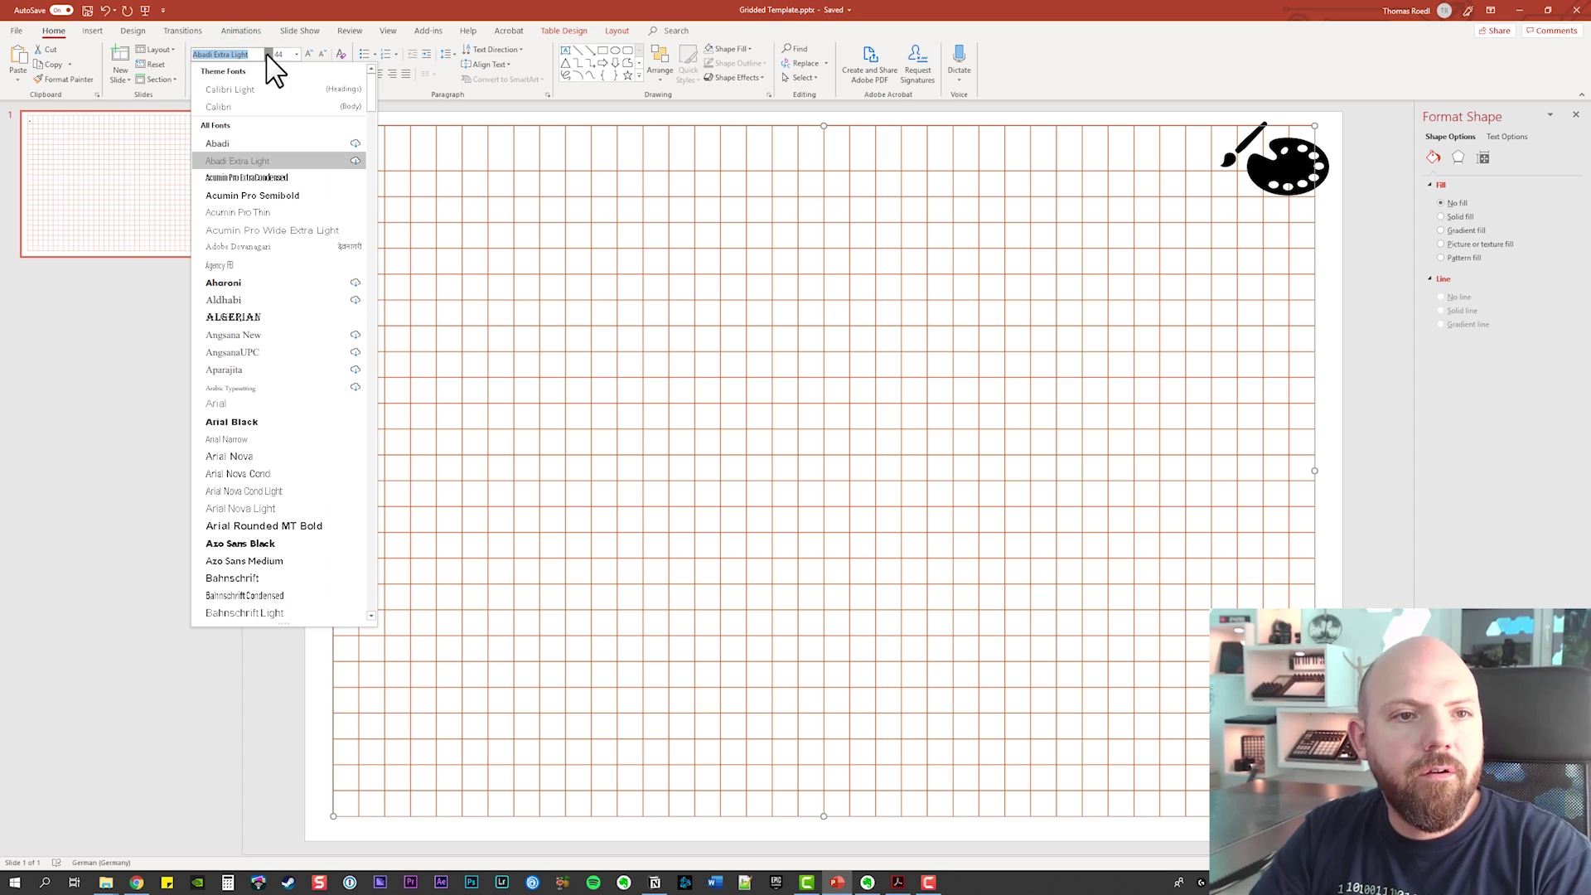
key("Down")
key("Return")
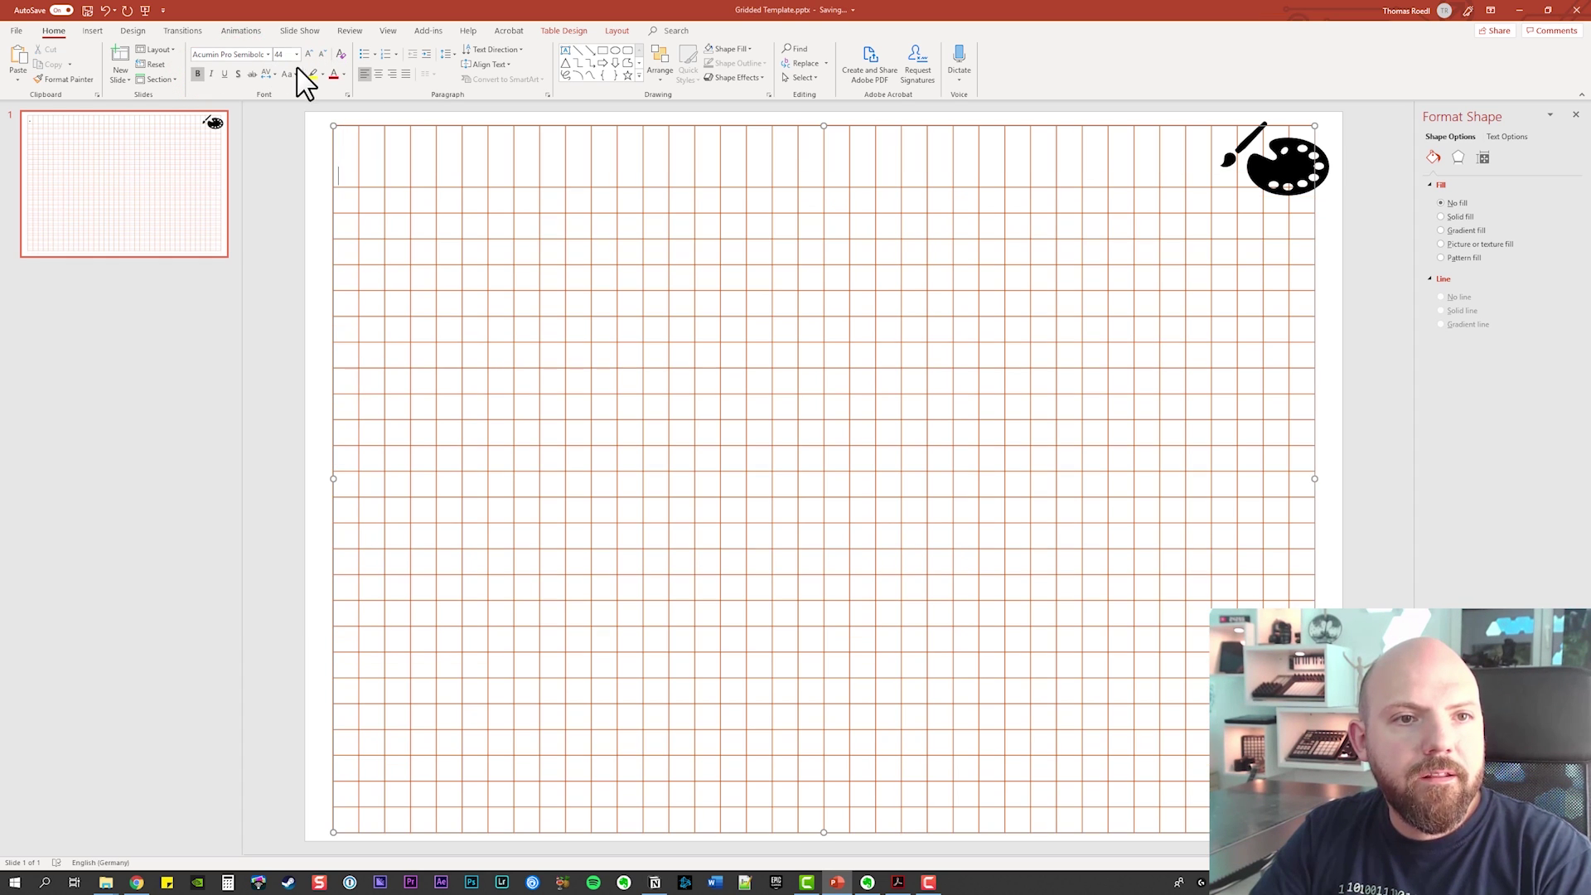
left_click(375, 137)
left_click(336, 162)
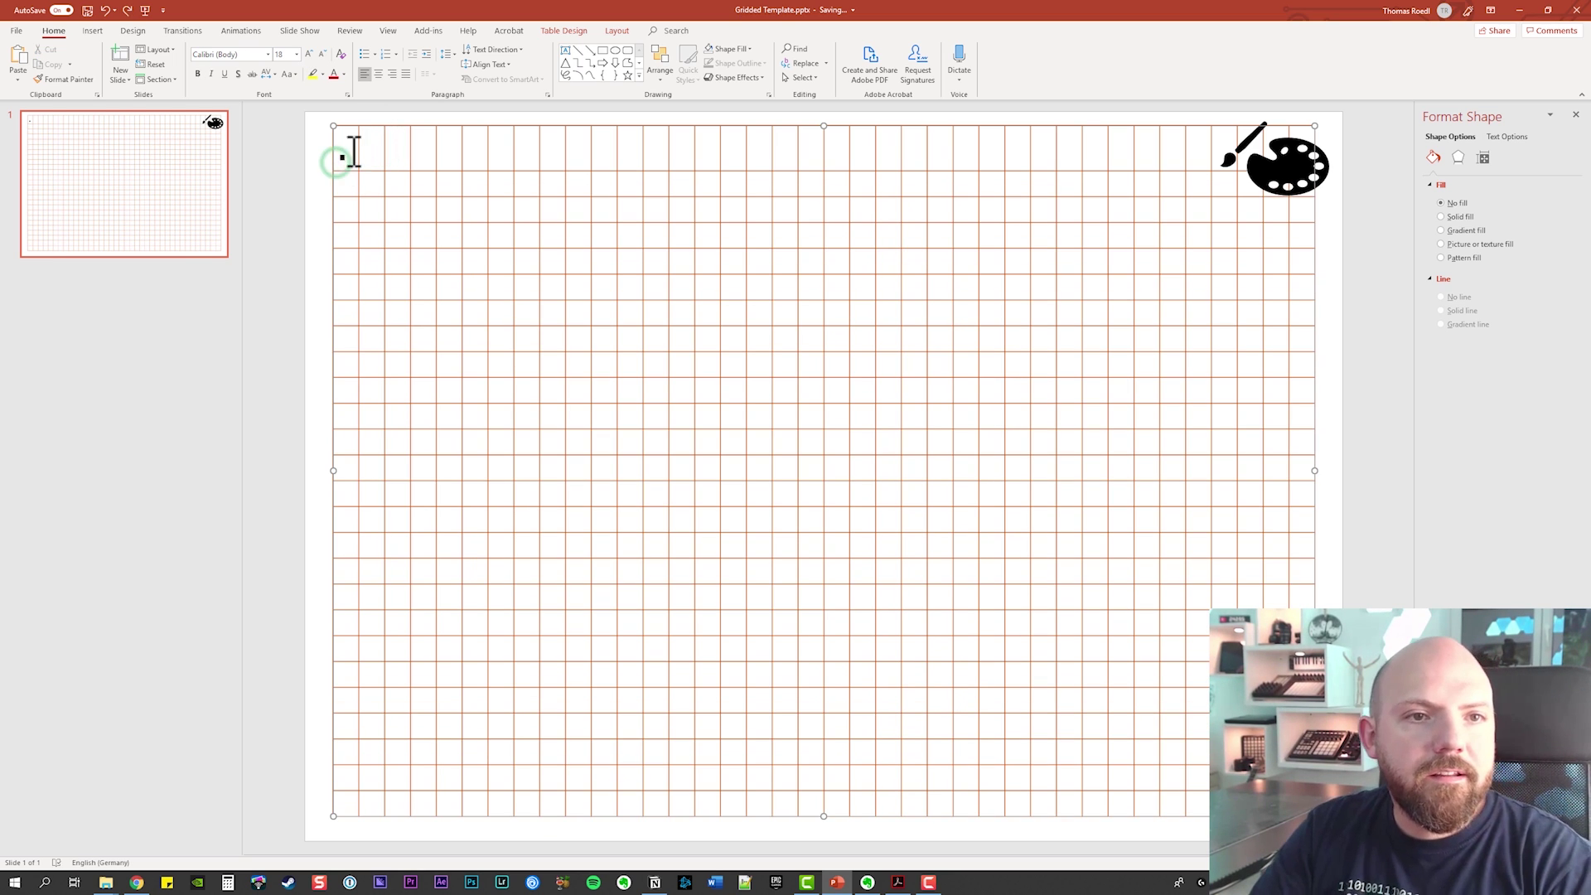
Copy the formatted period from the first cell and paste it into all the table's cells, keeping the source formatting
left_click(333, 160)
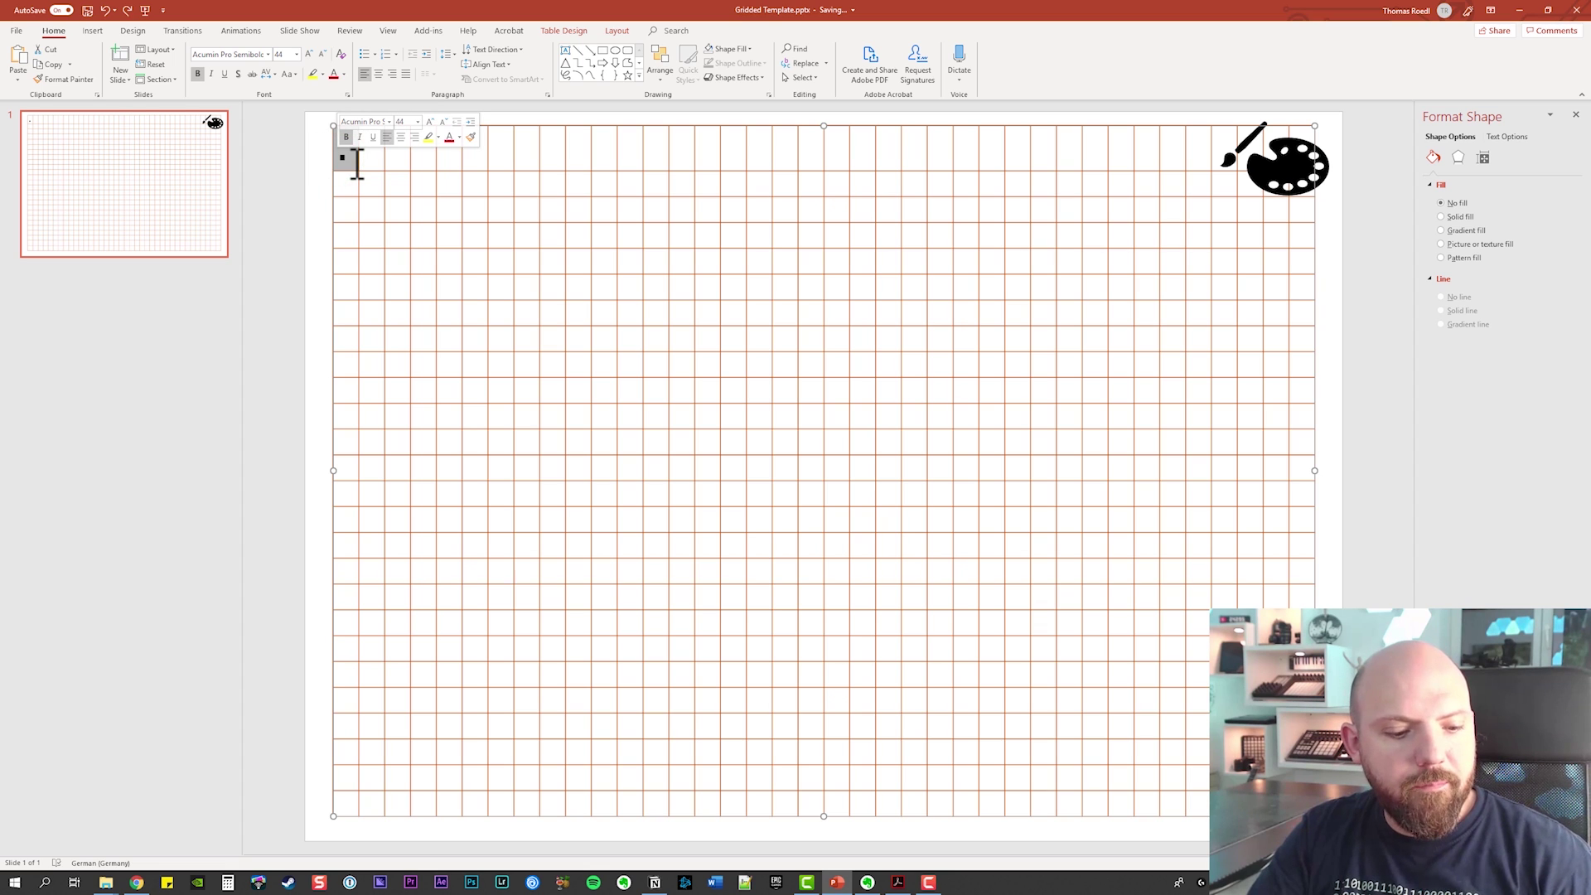
right_click(353, 163)
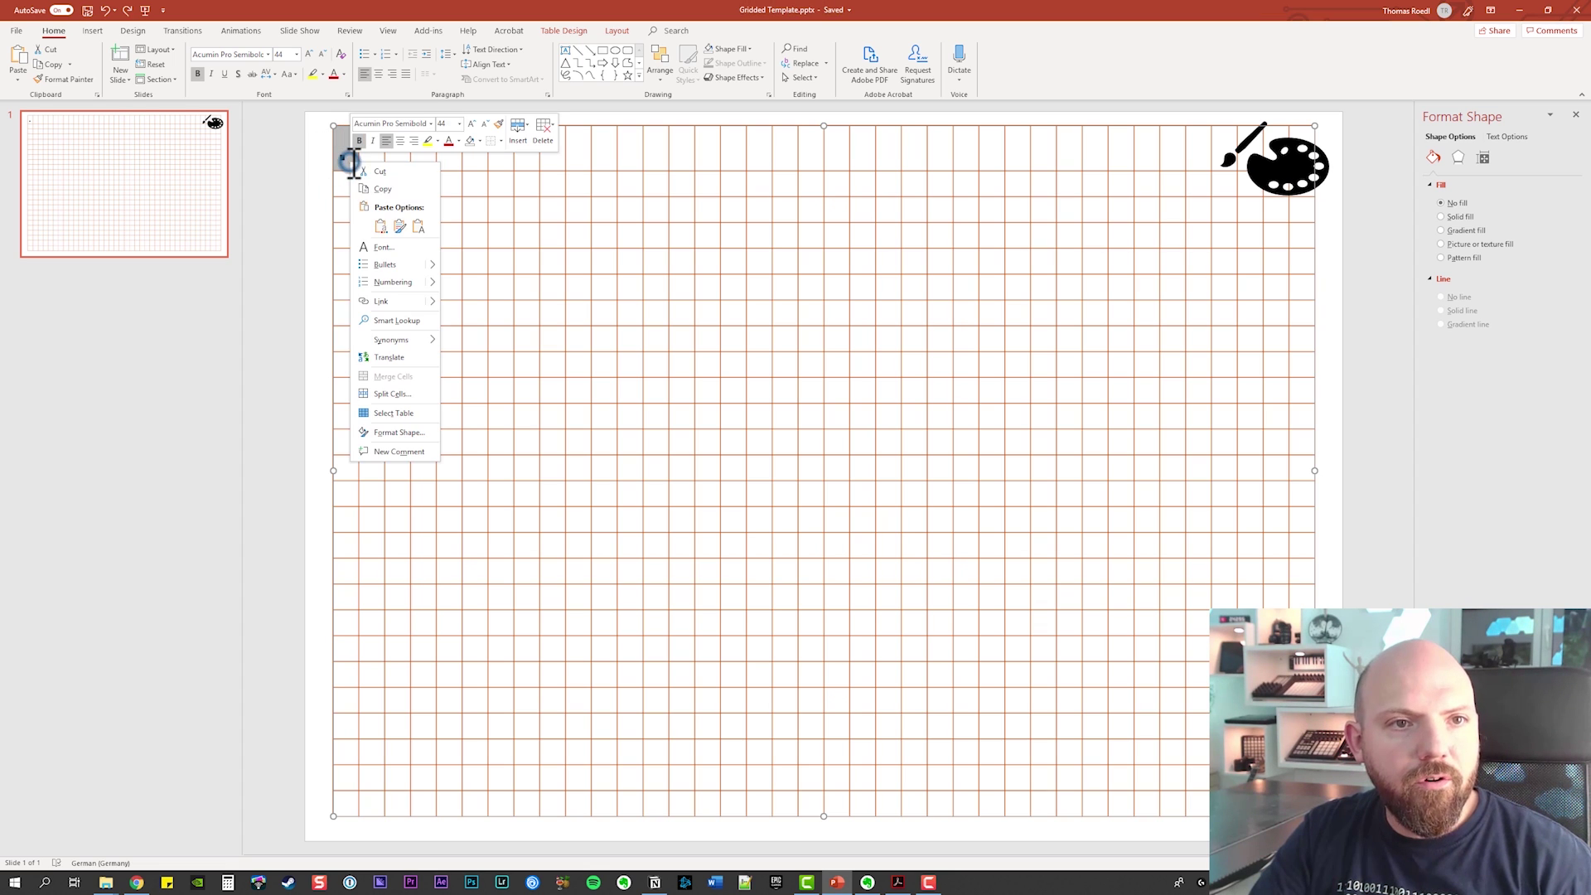
left_click(397, 181)
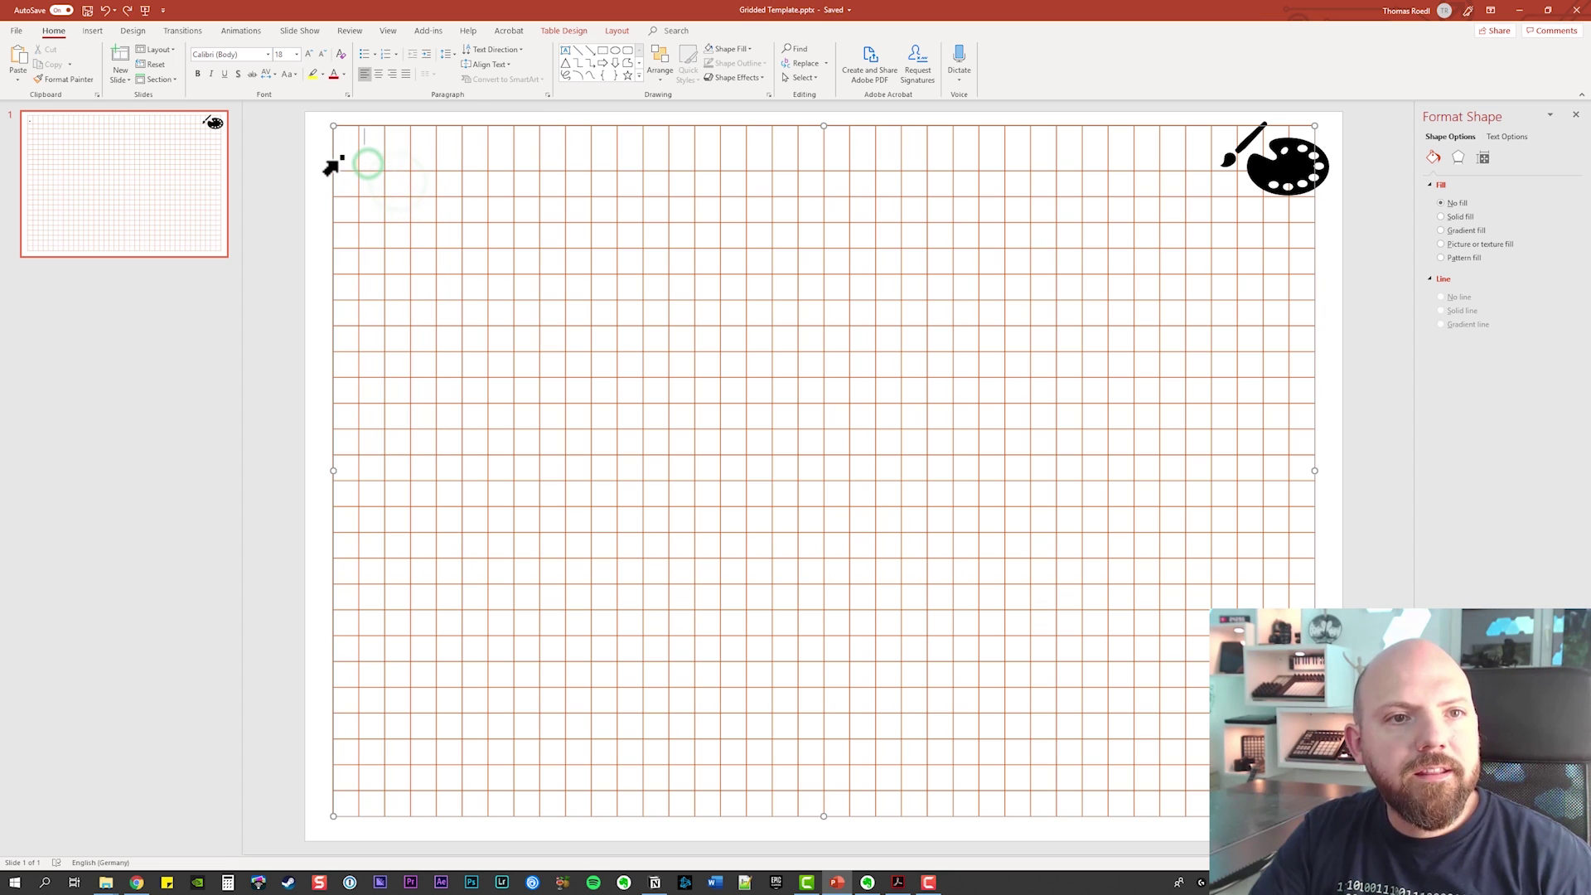
left_click_drag(331, 164, 1301, 808)
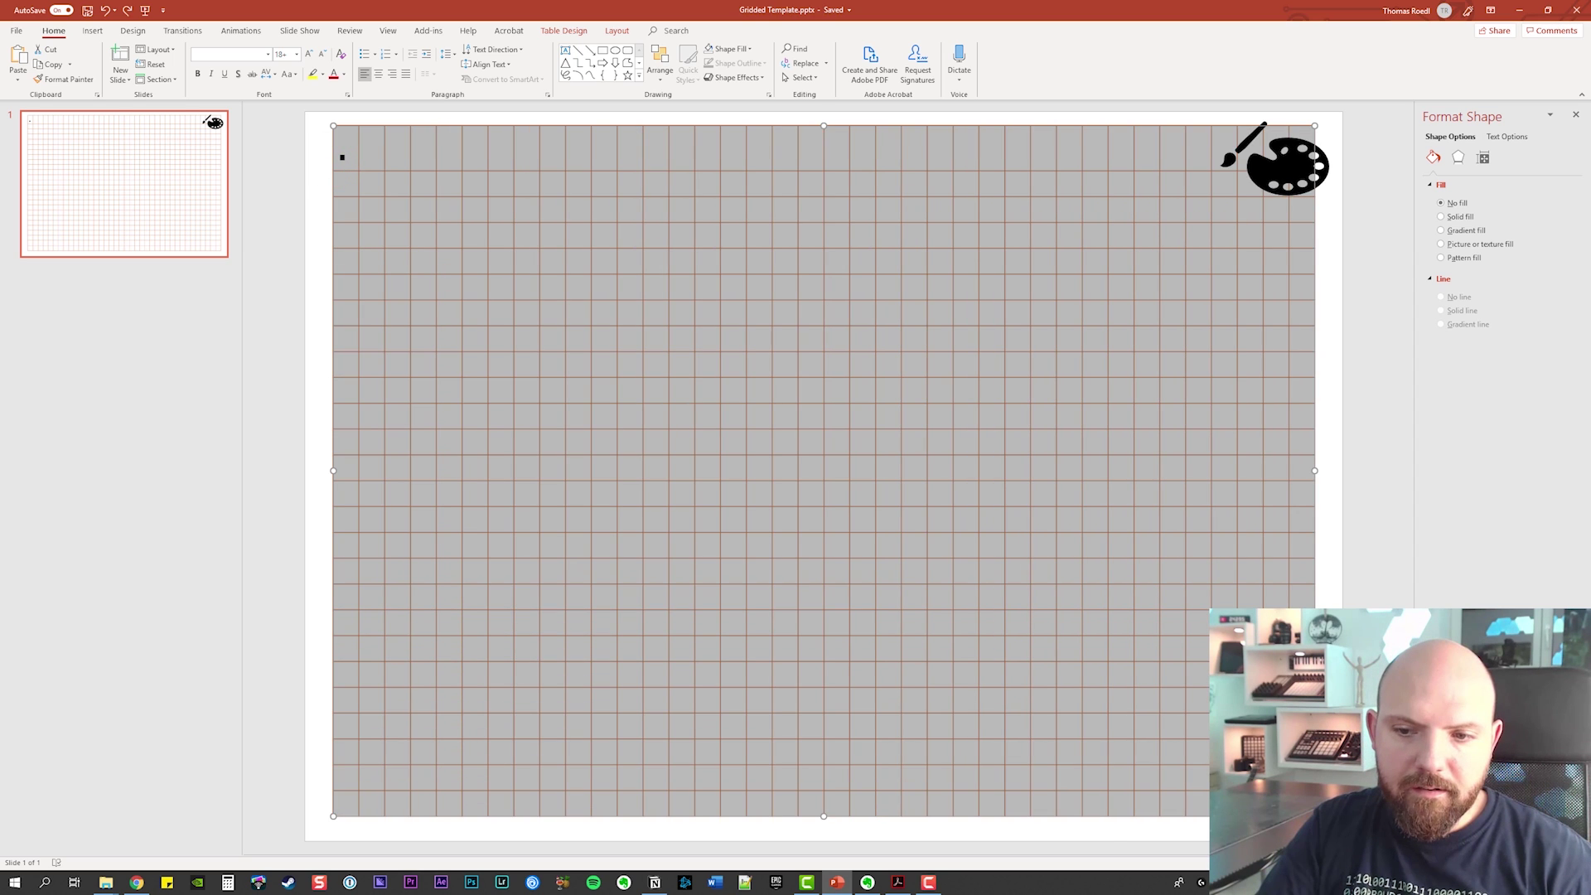
right_click(398, 152)
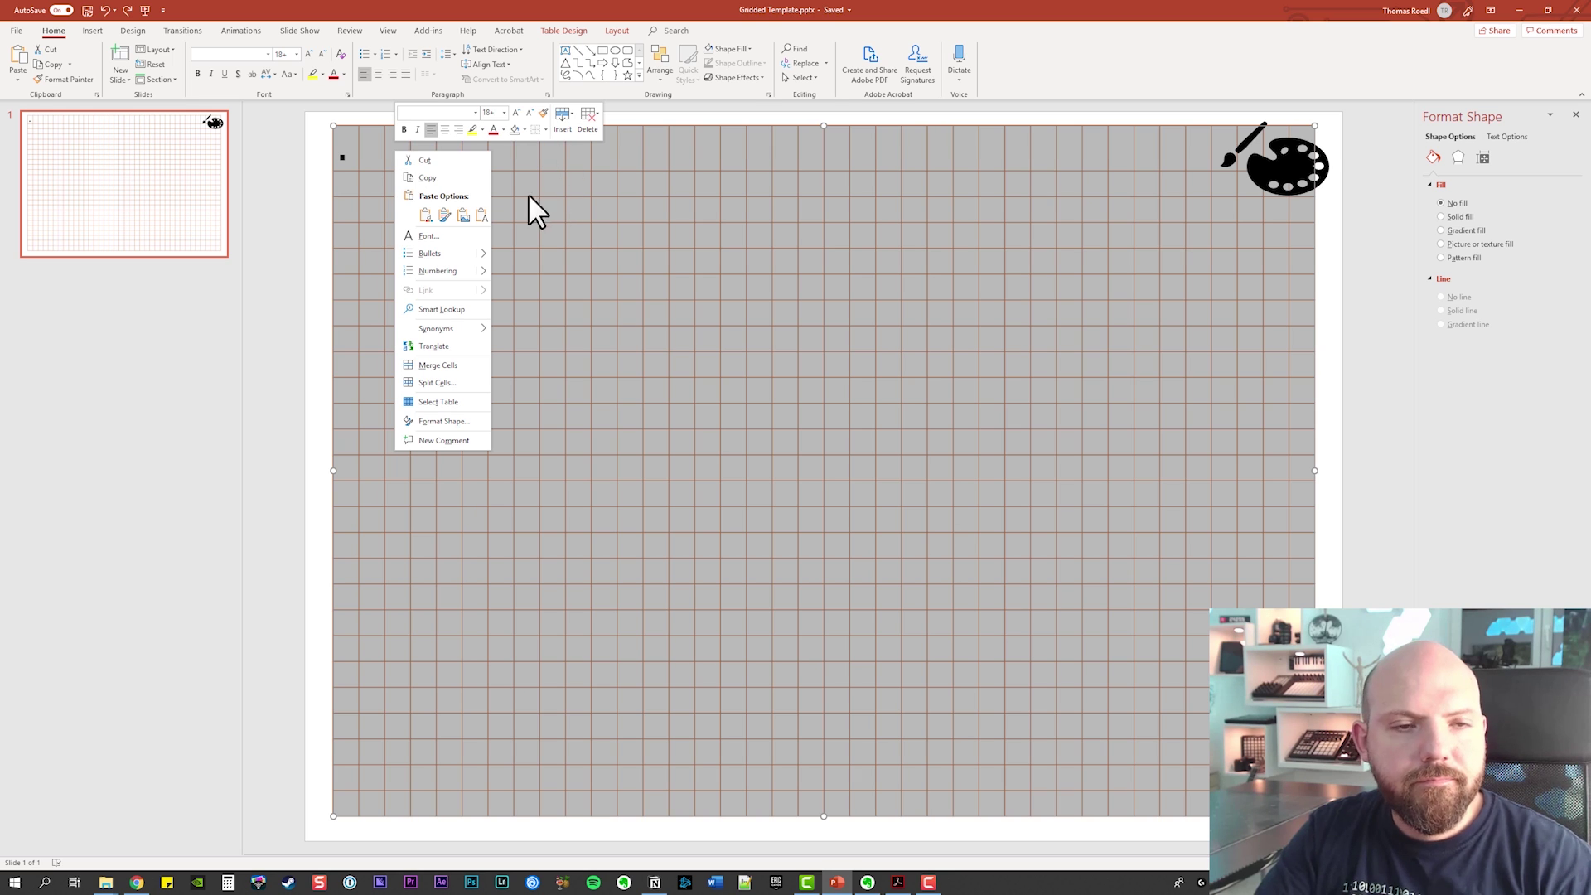
left_click(445, 215)
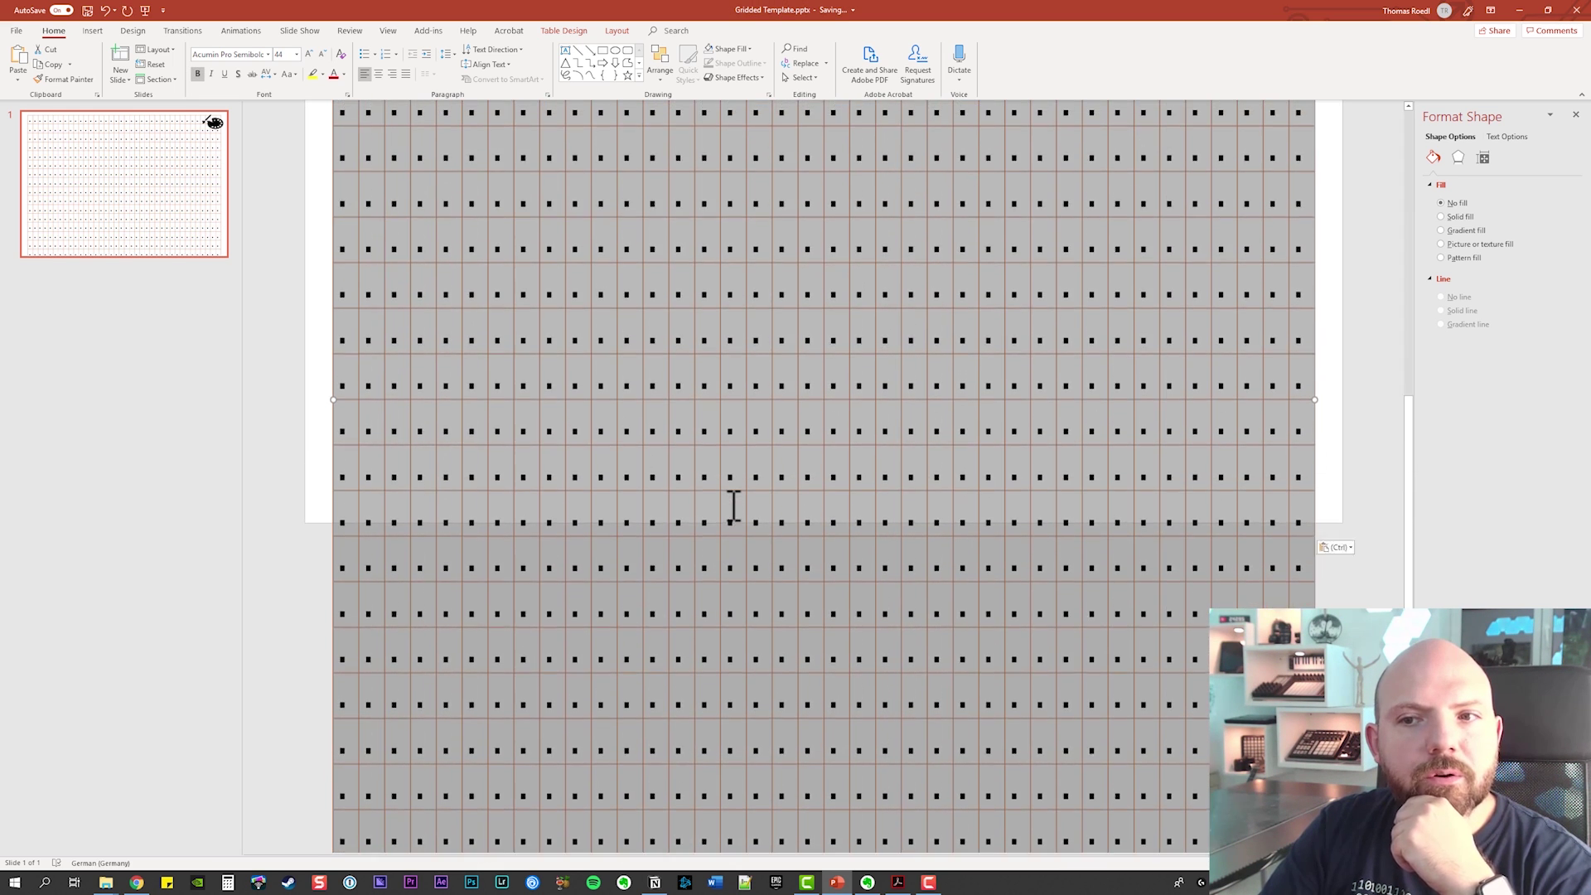
Reduce the font size of the periods in all the table's cells to 18 pt
scroll(730, 504, "up", 1)
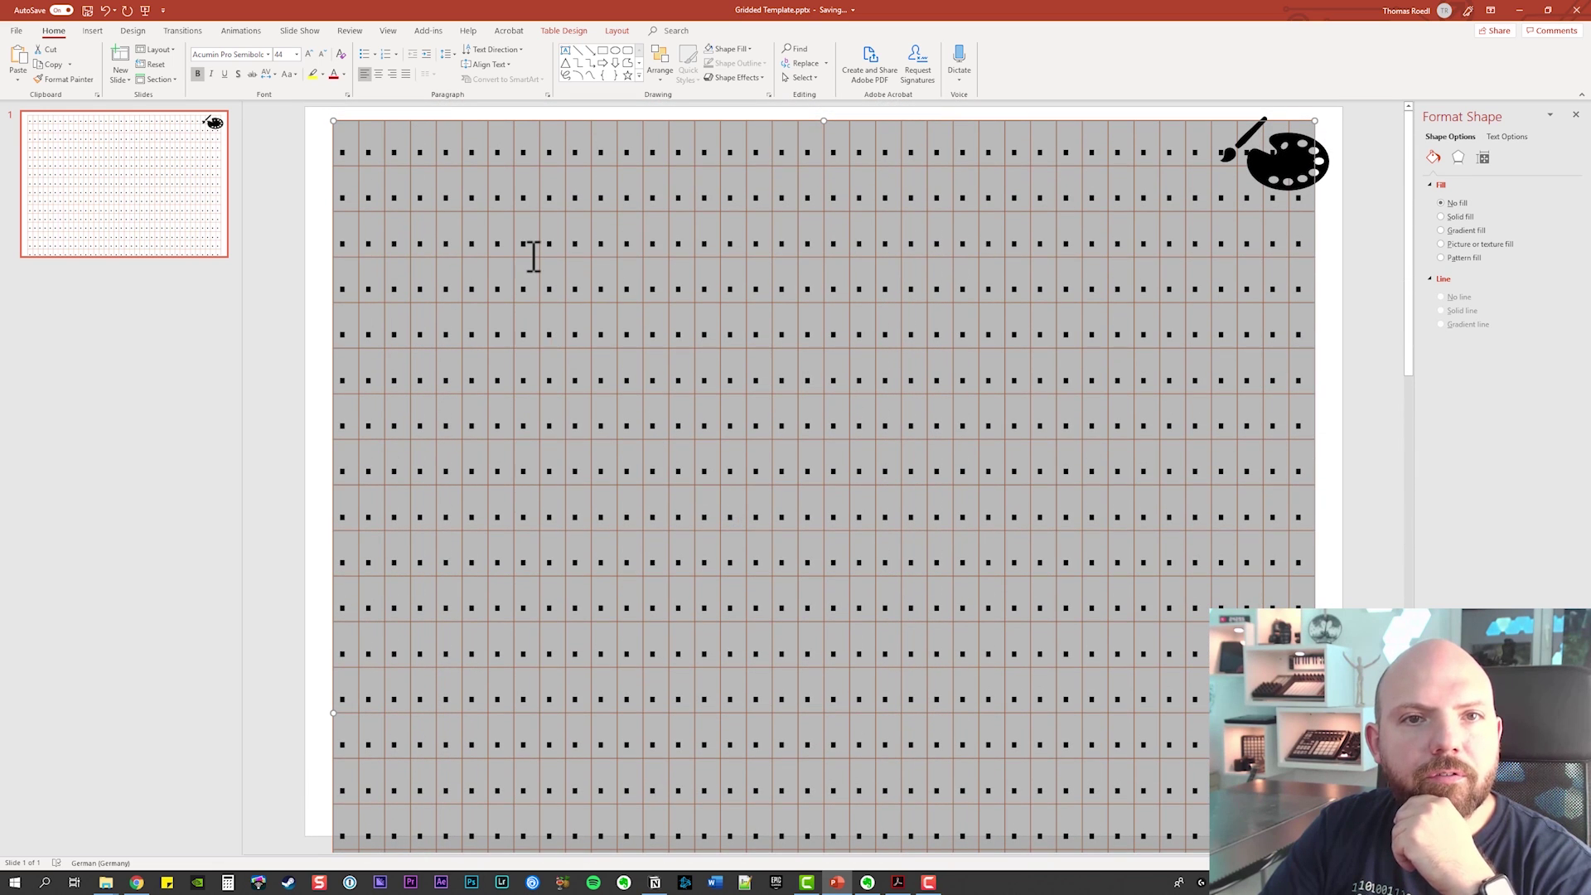
left_click(323, 54)
left_click(323, 54)
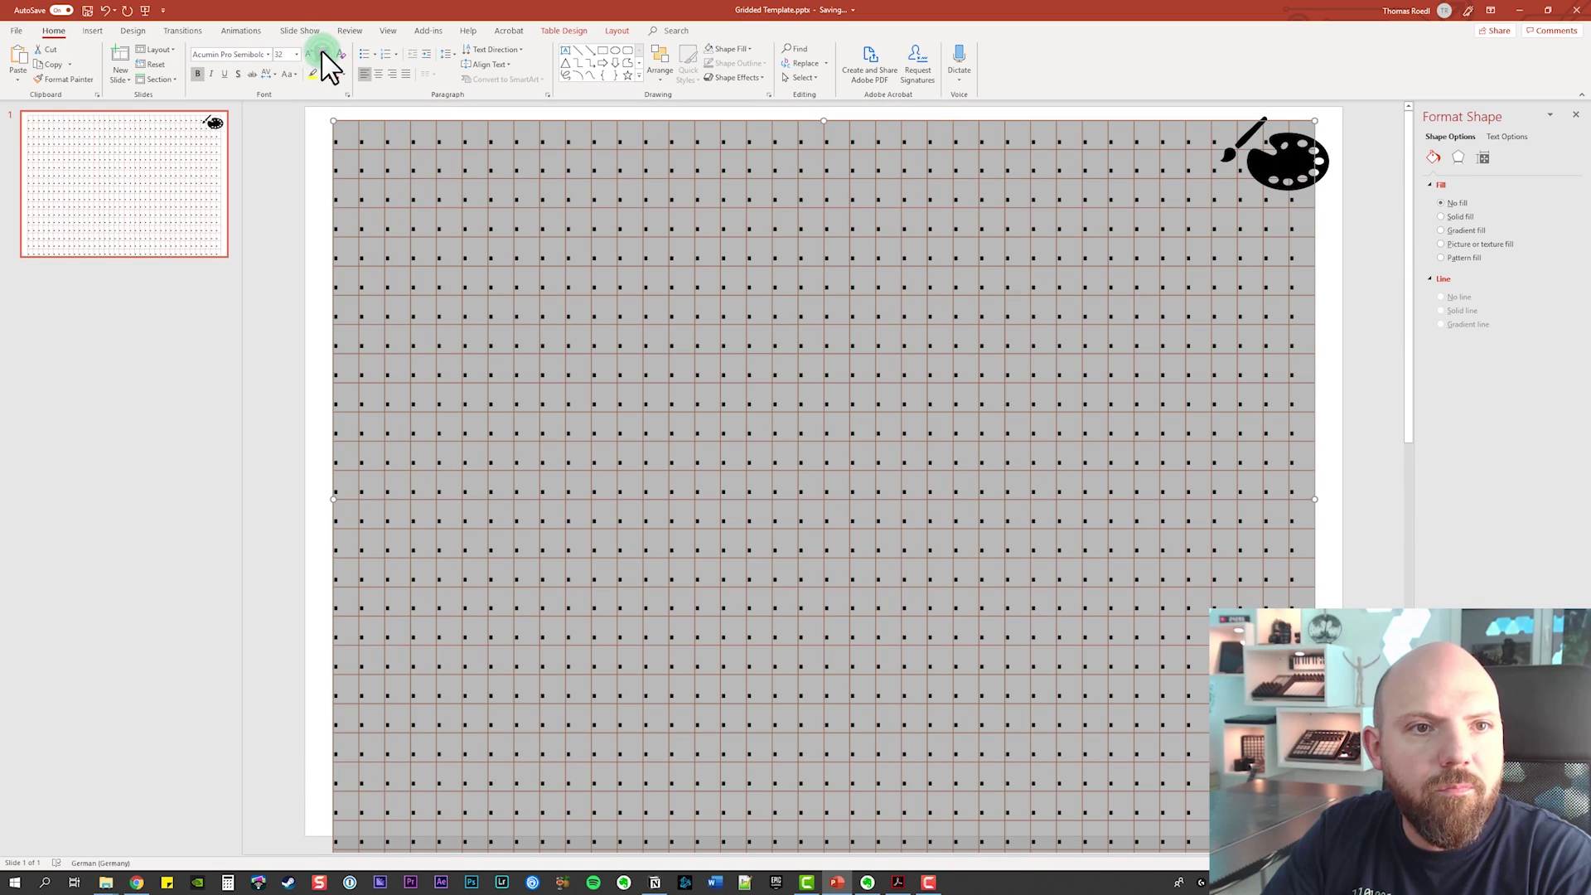
left_click(324, 54)
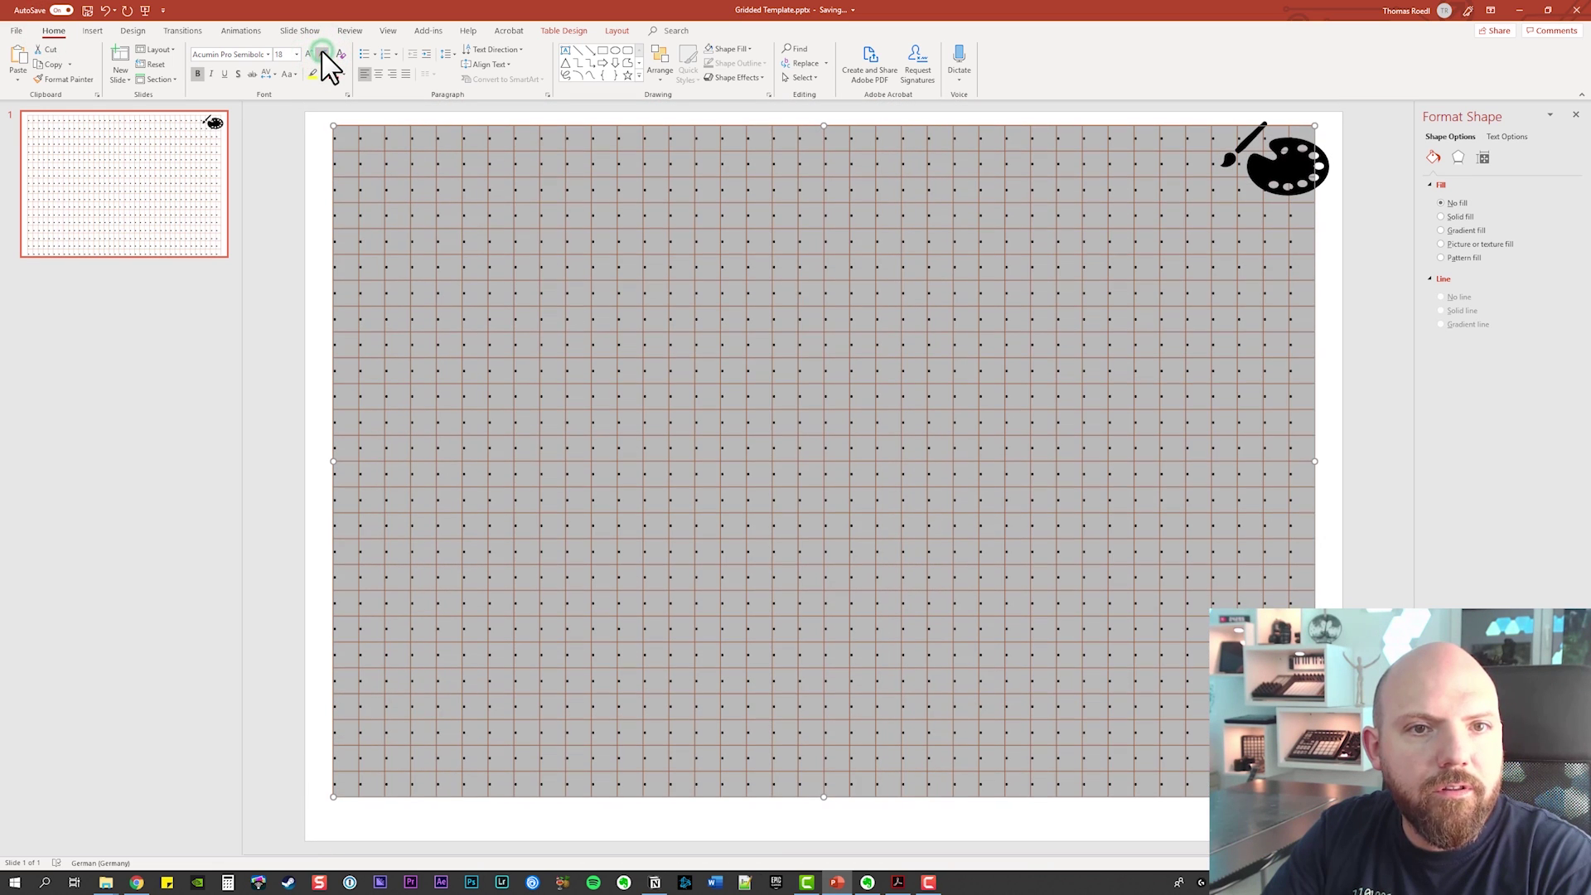
Center the periods horizontally and align them to the middle vertically in all the table's cells
left_click(379, 74)
left_click(491, 65)
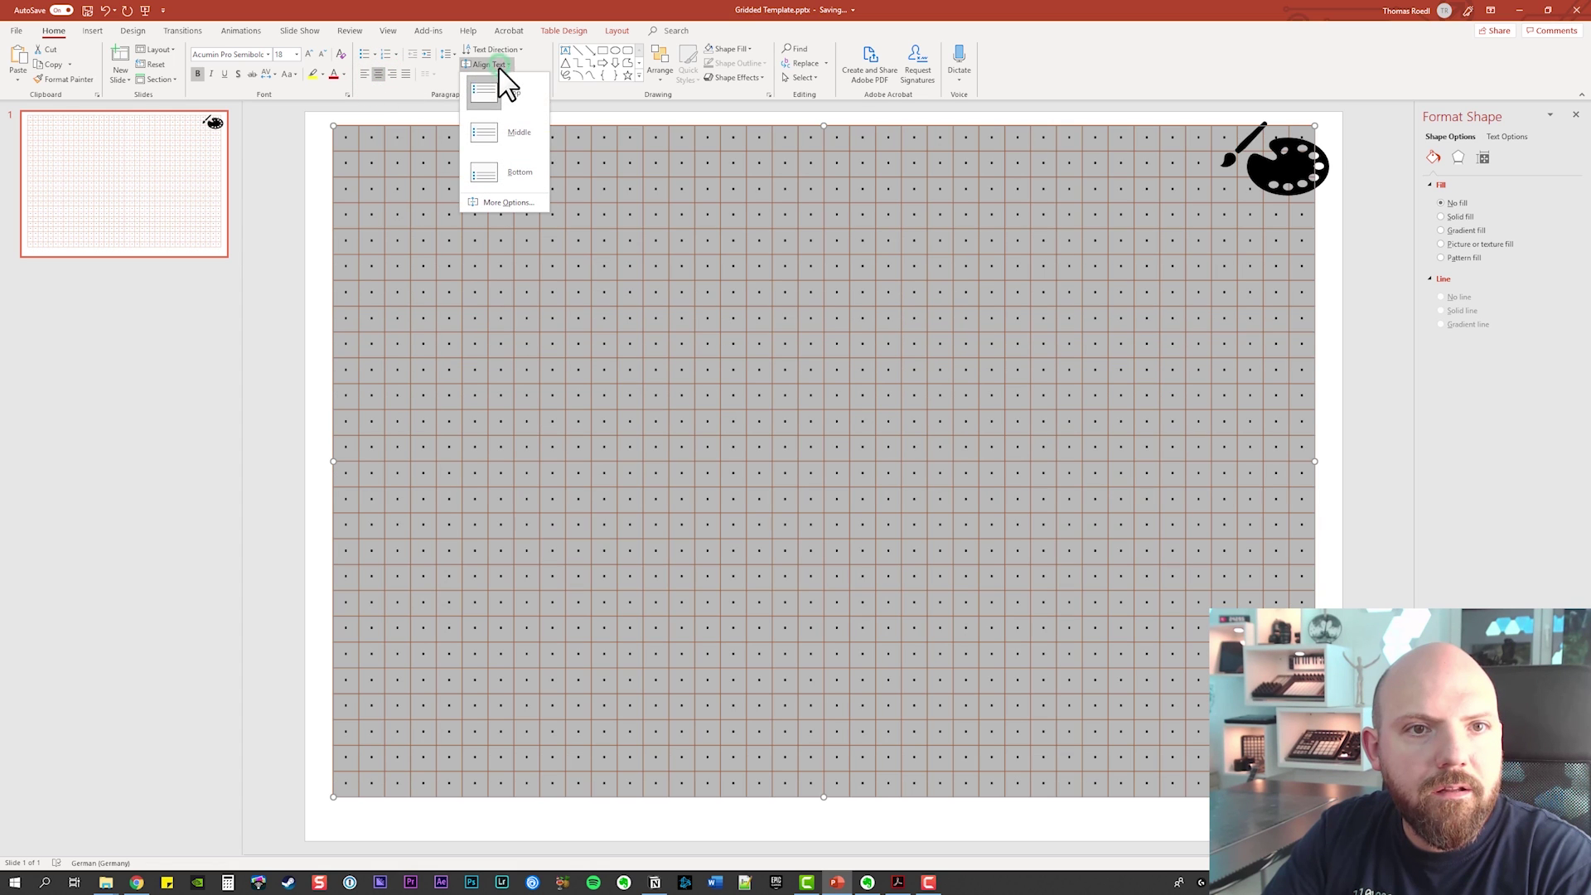
left_click(497, 137)
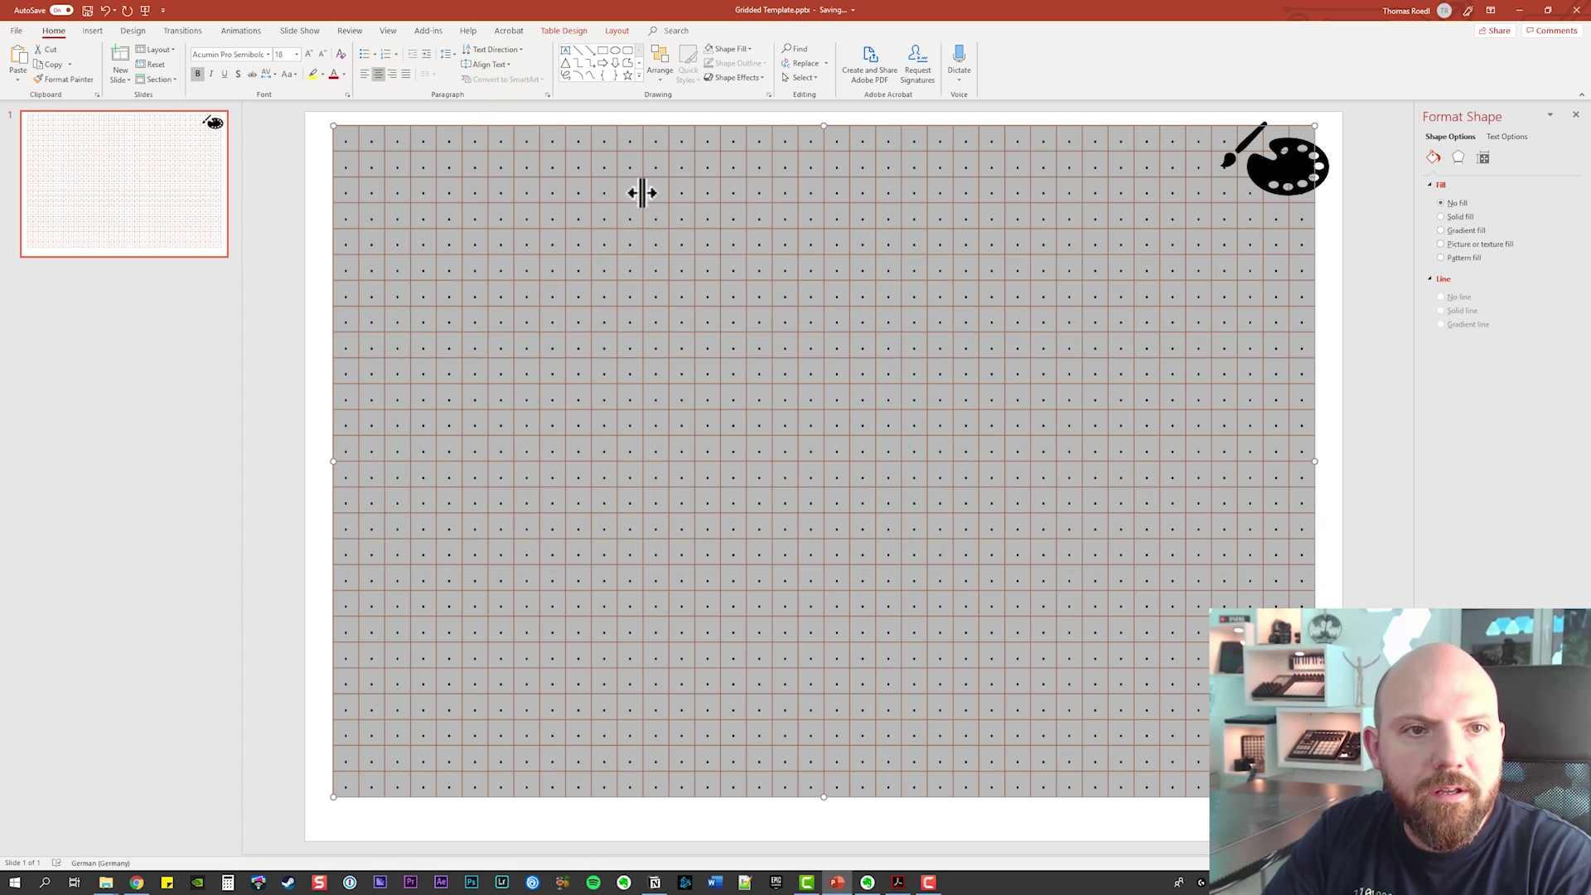
Remove all inside and outside borders from the table and deselect it
left_click(573, 33)
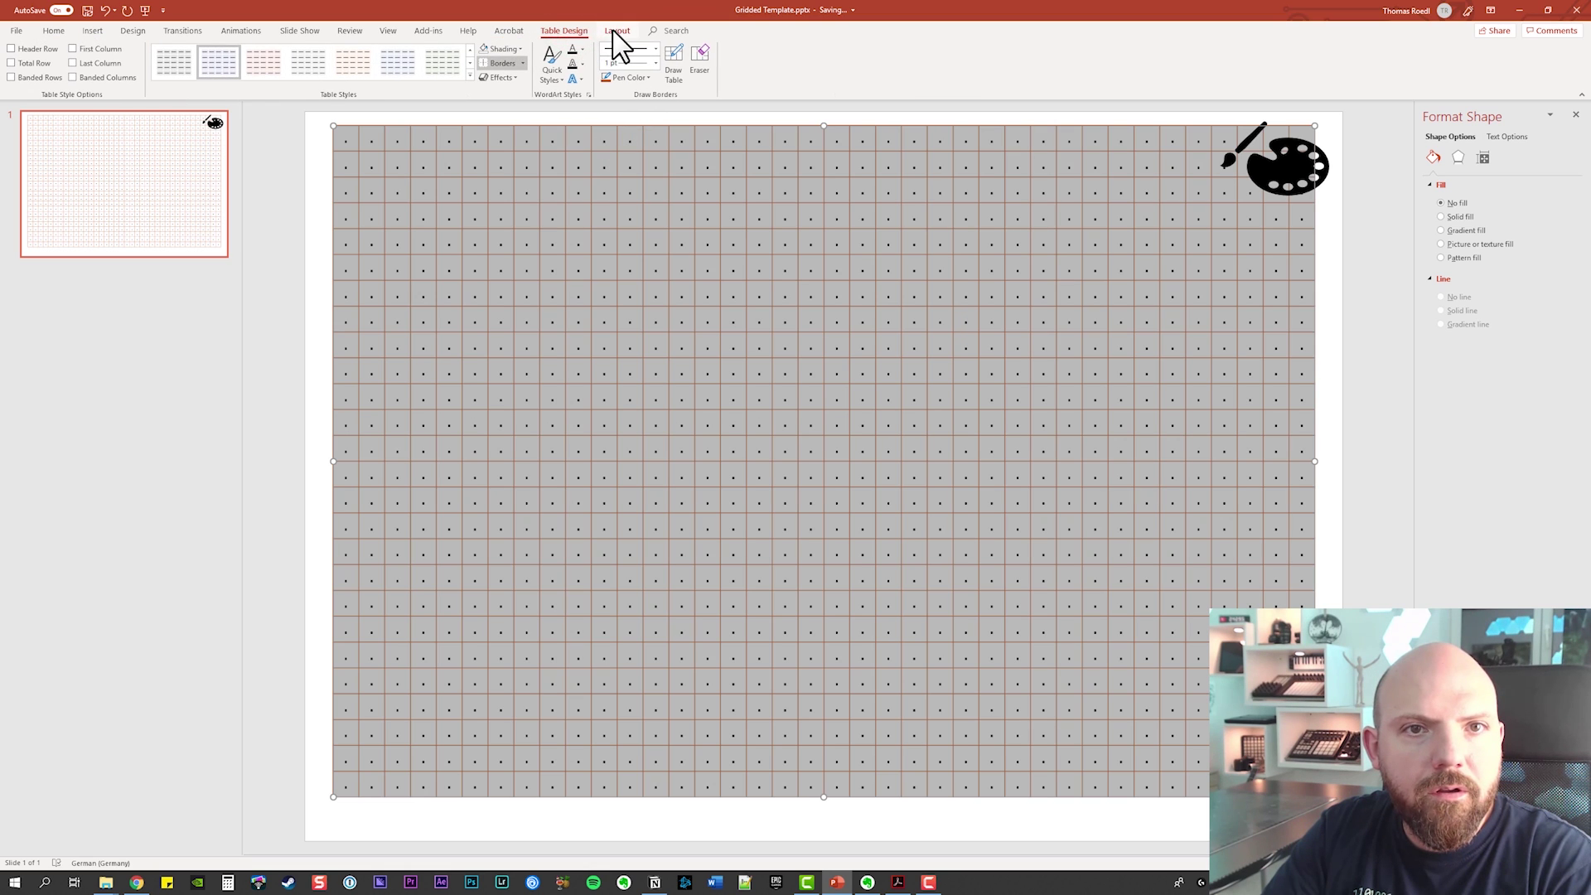
left_click(616, 32)
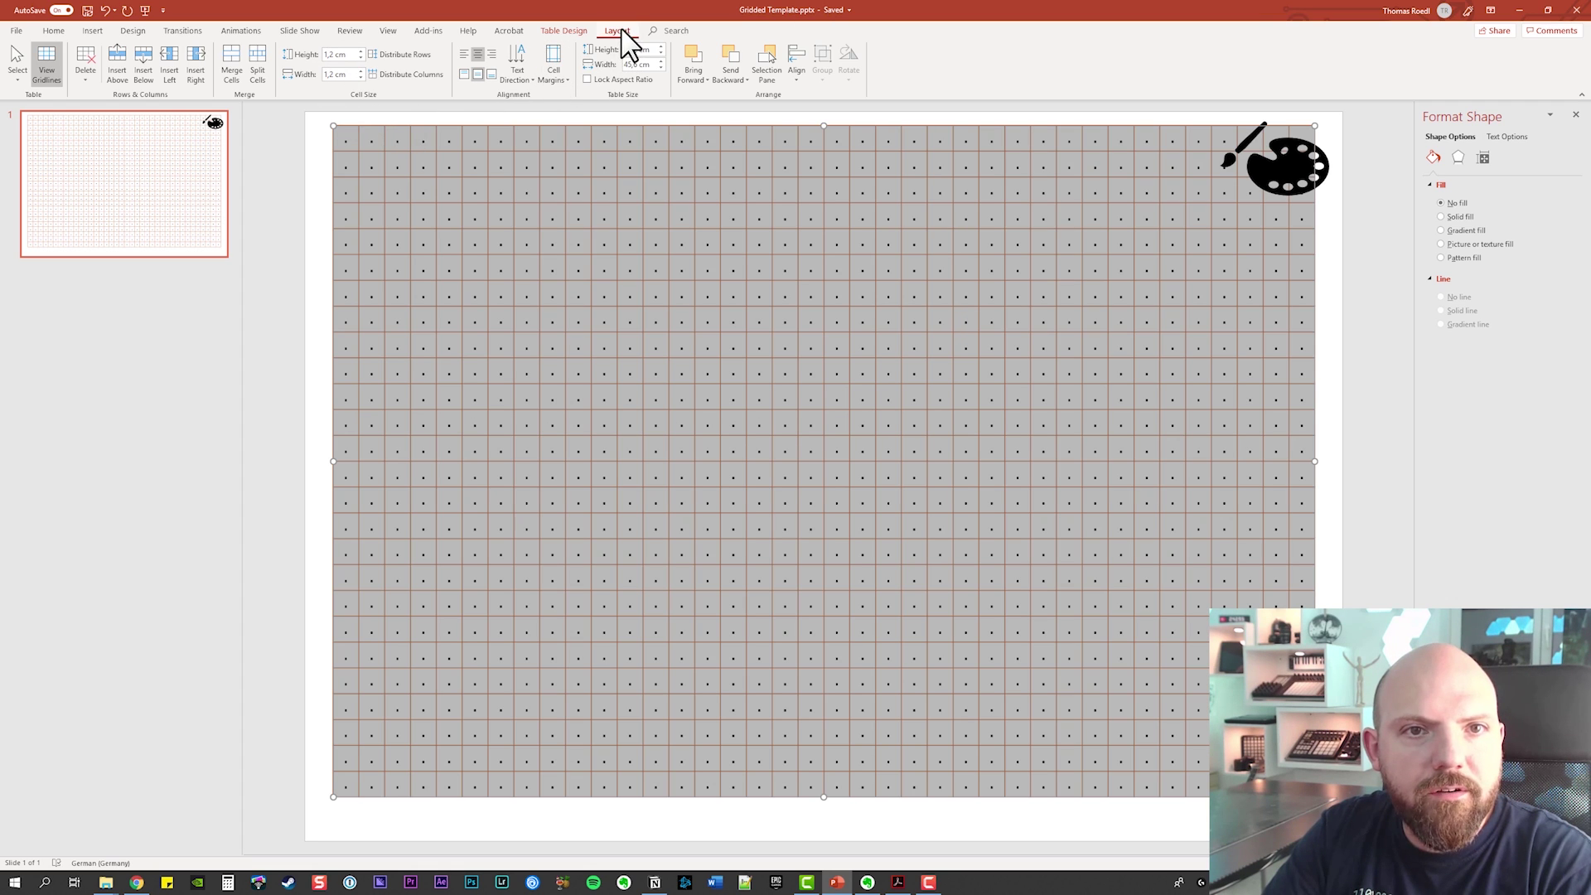
left_click(560, 31)
left_click(522, 64)
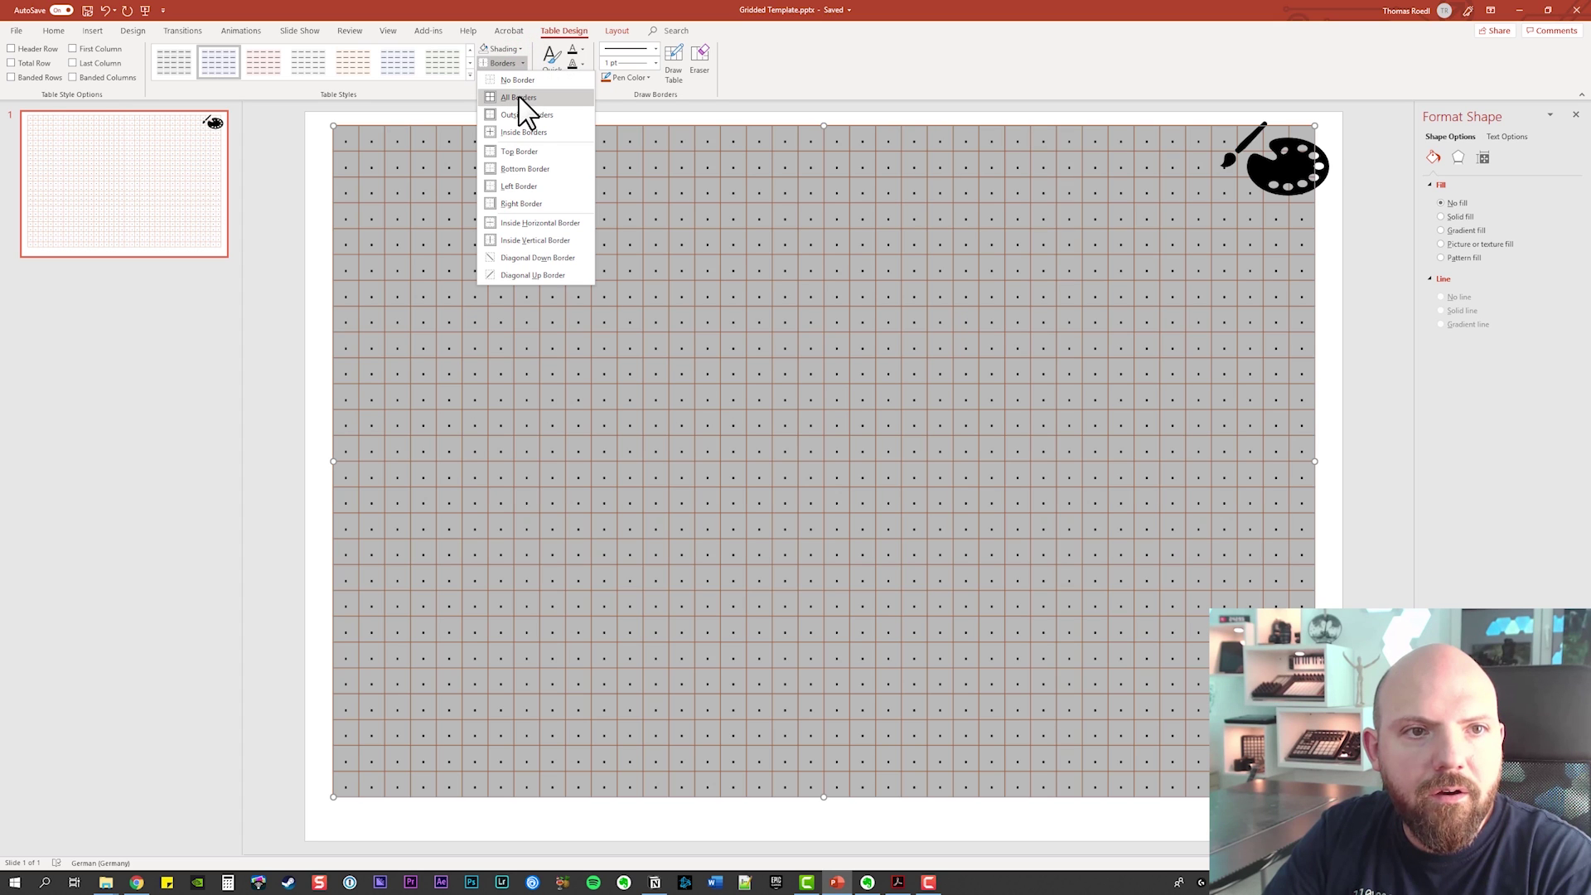
left_click(520, 98)
left_click(534, 116)
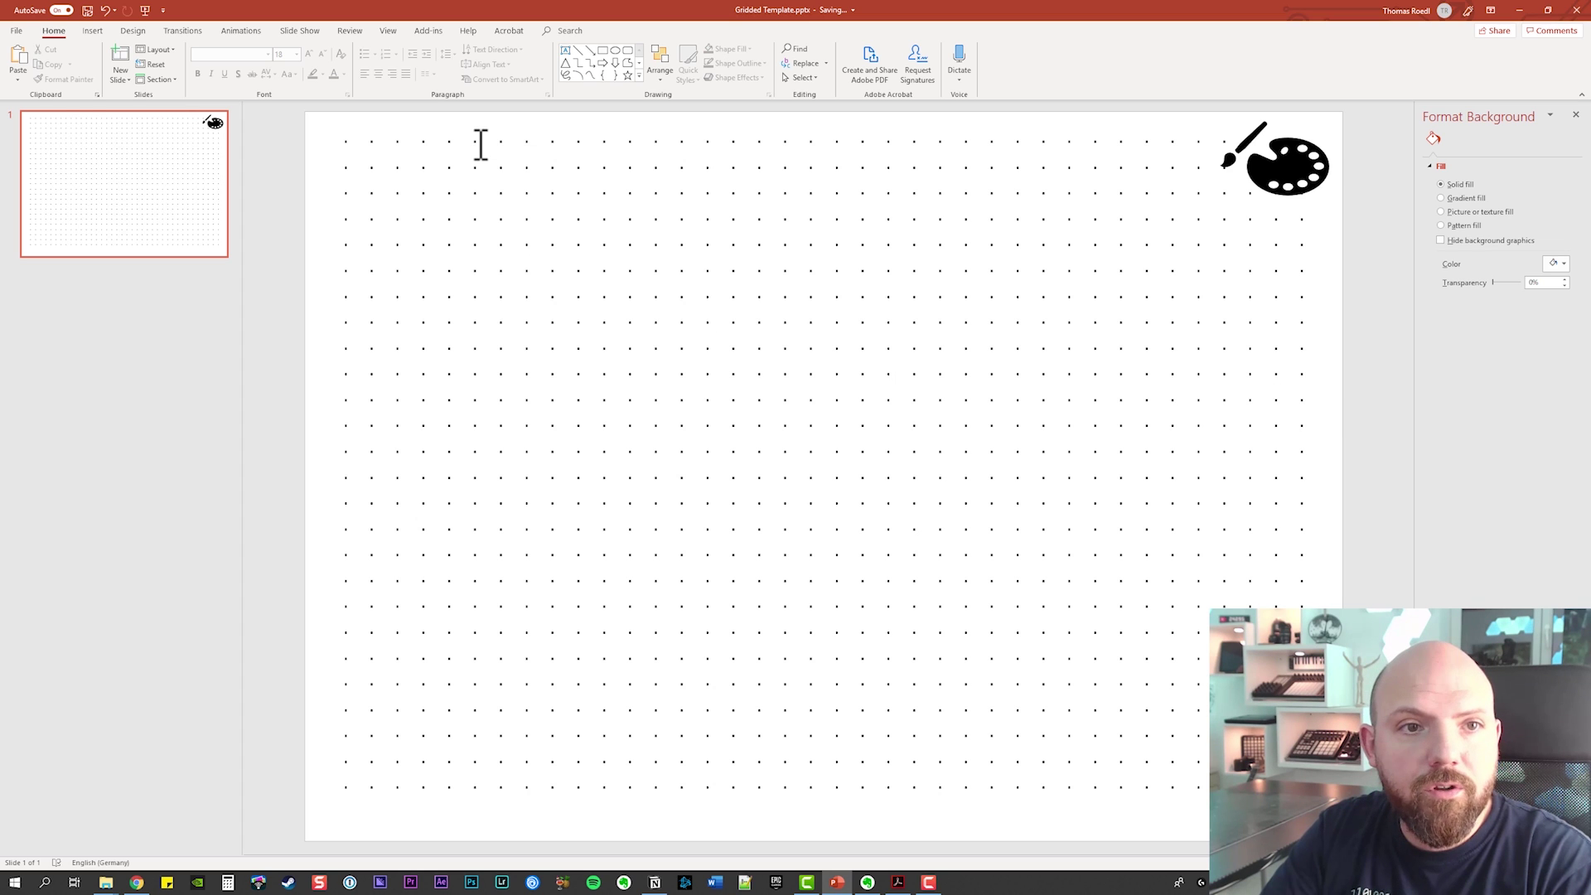
Set all the table's dots to 24 pt Calibri (Body) and color them a lighter gray, ending with the table deselected
left_click(380, 146)
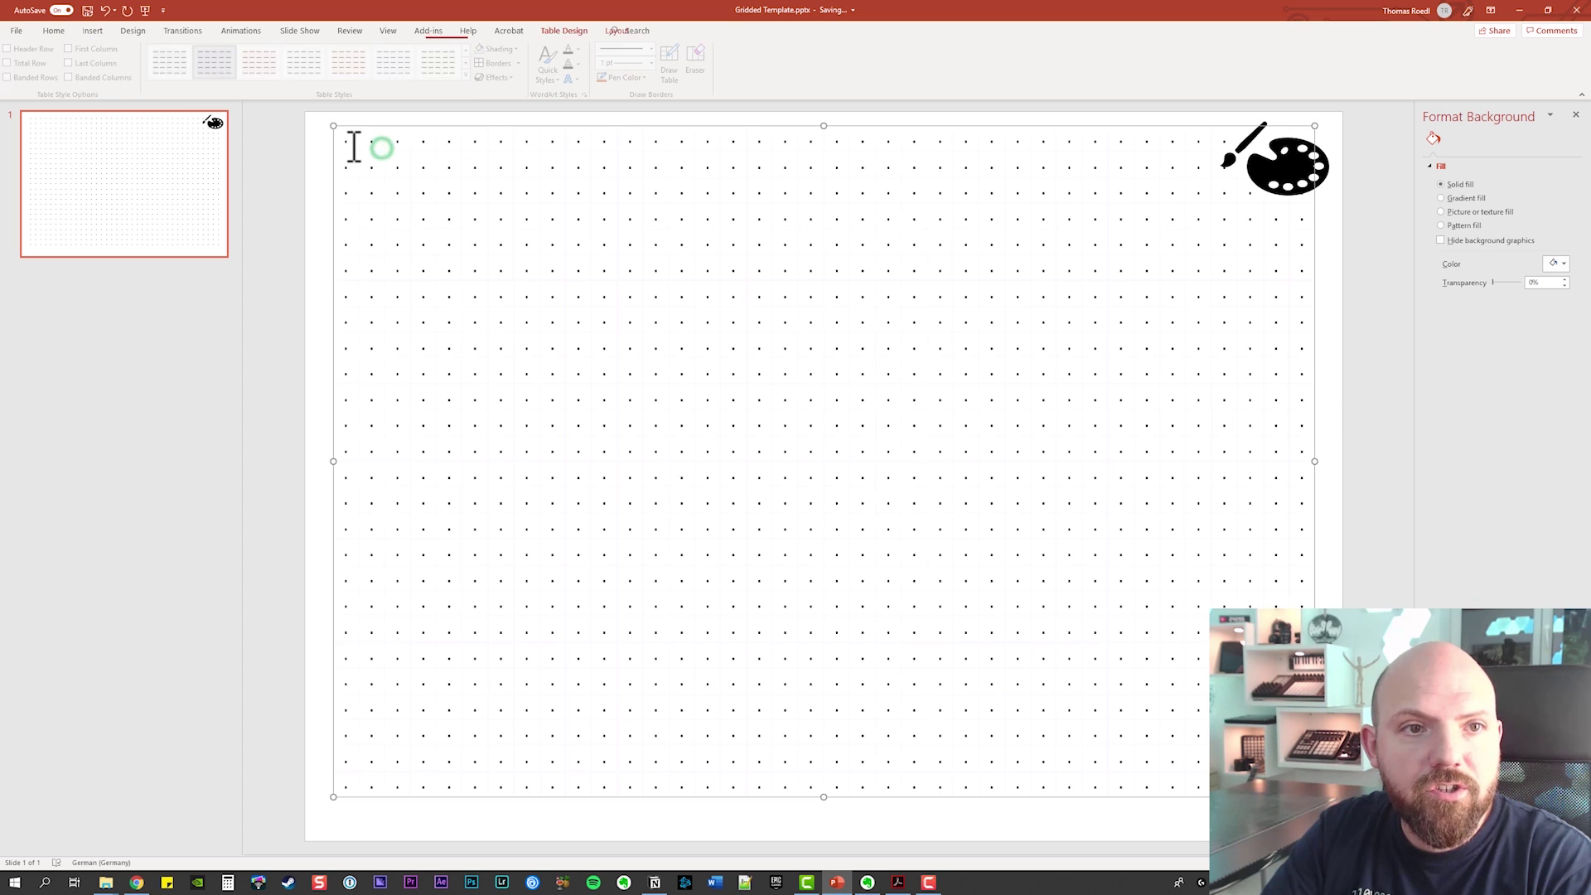
left_click(53, 31)
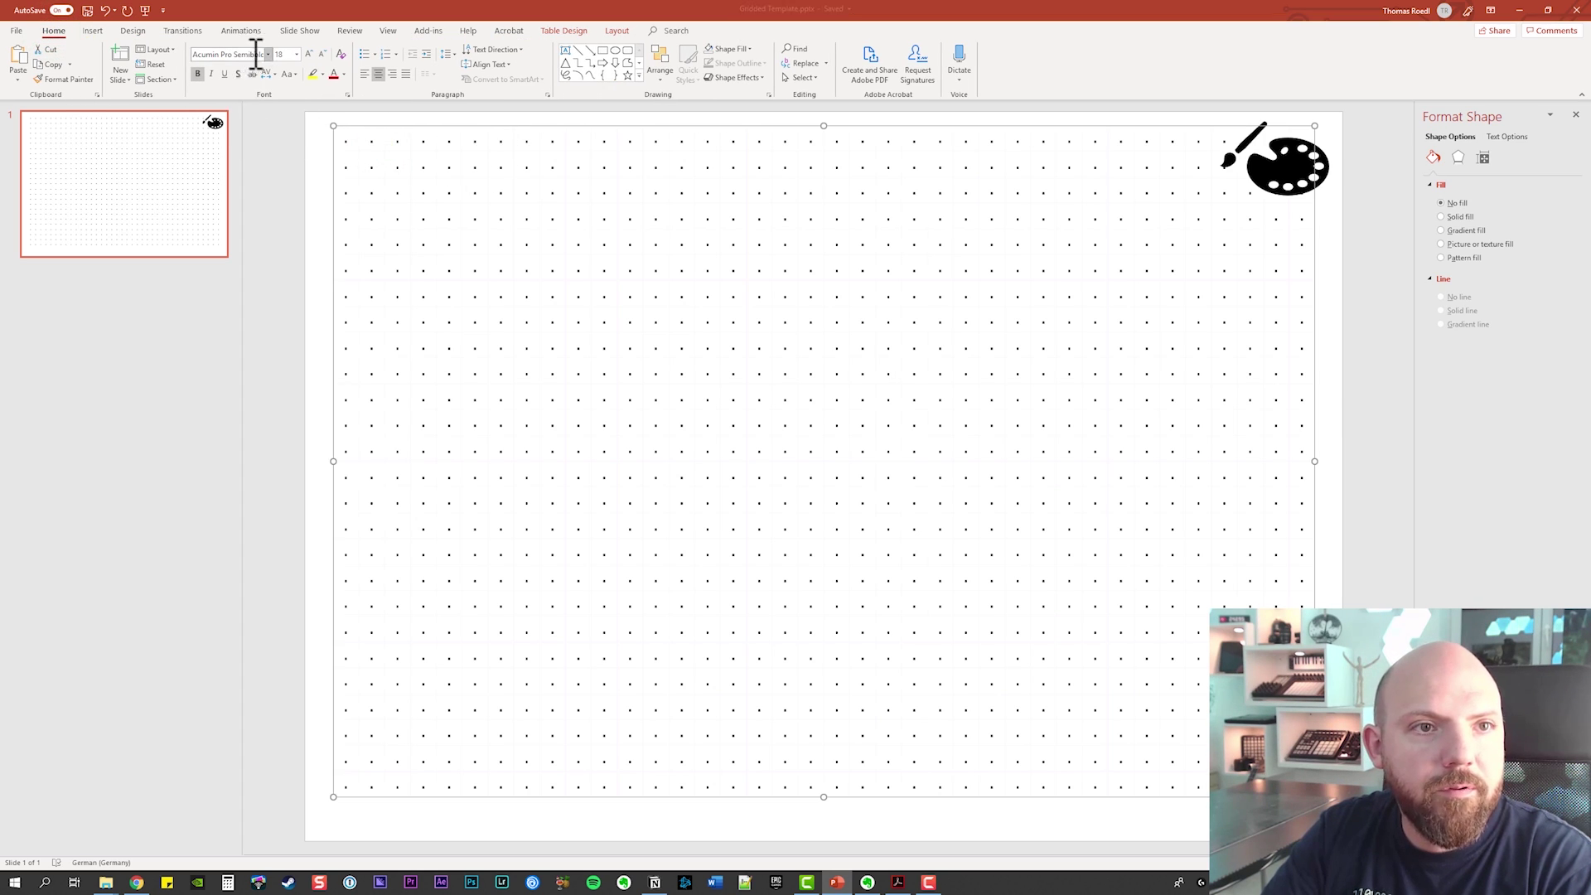
left_click(344, 74)
left_click(346, 76)
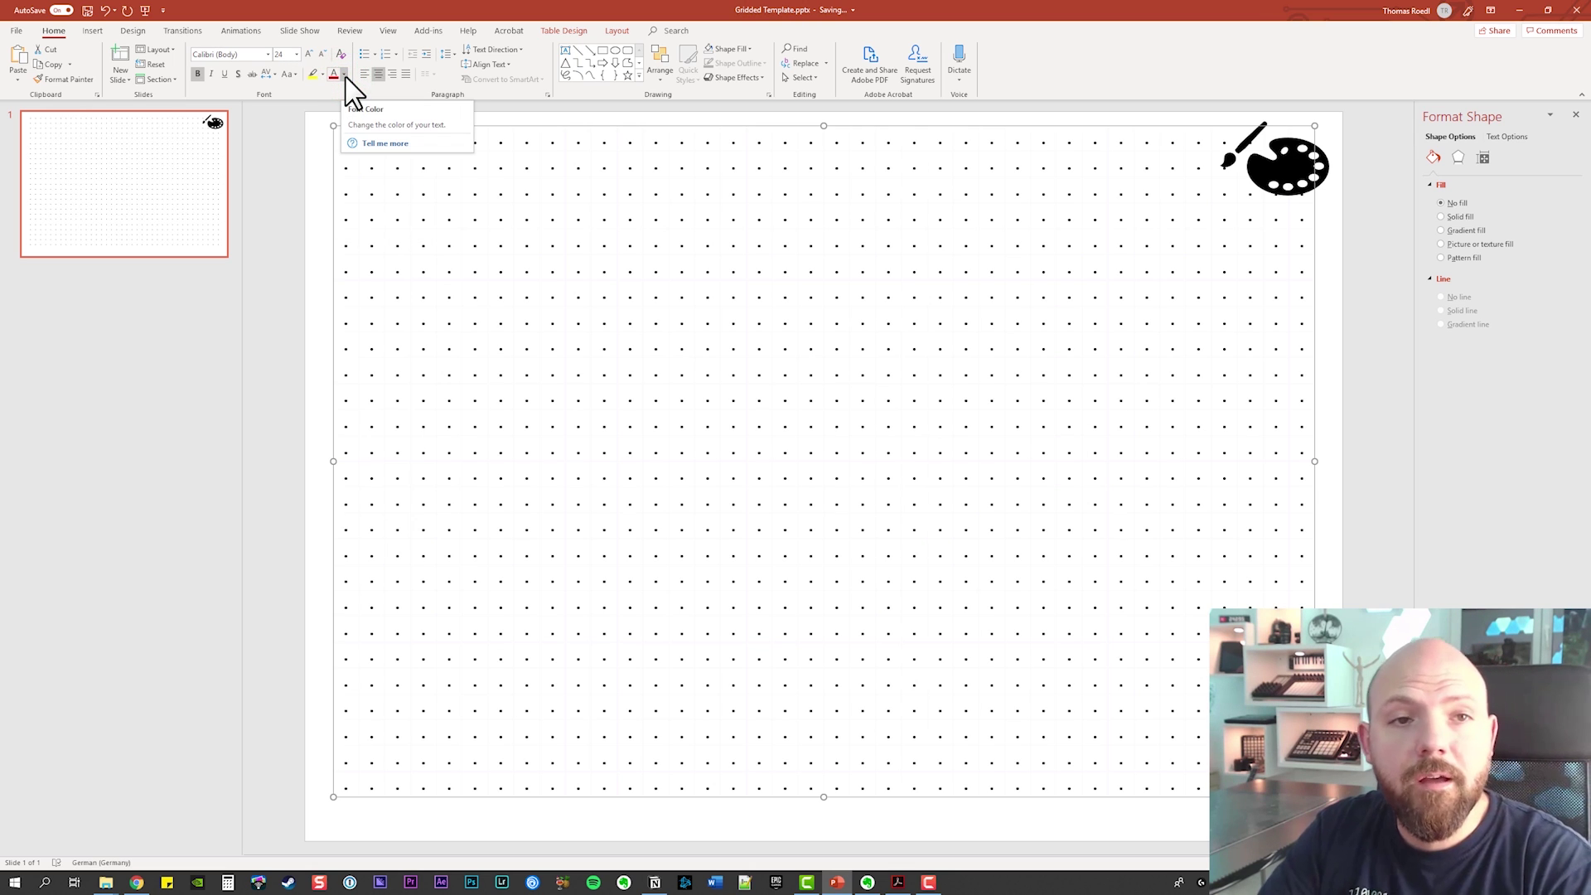
left_click(344, 73)
left_click(338, 155)
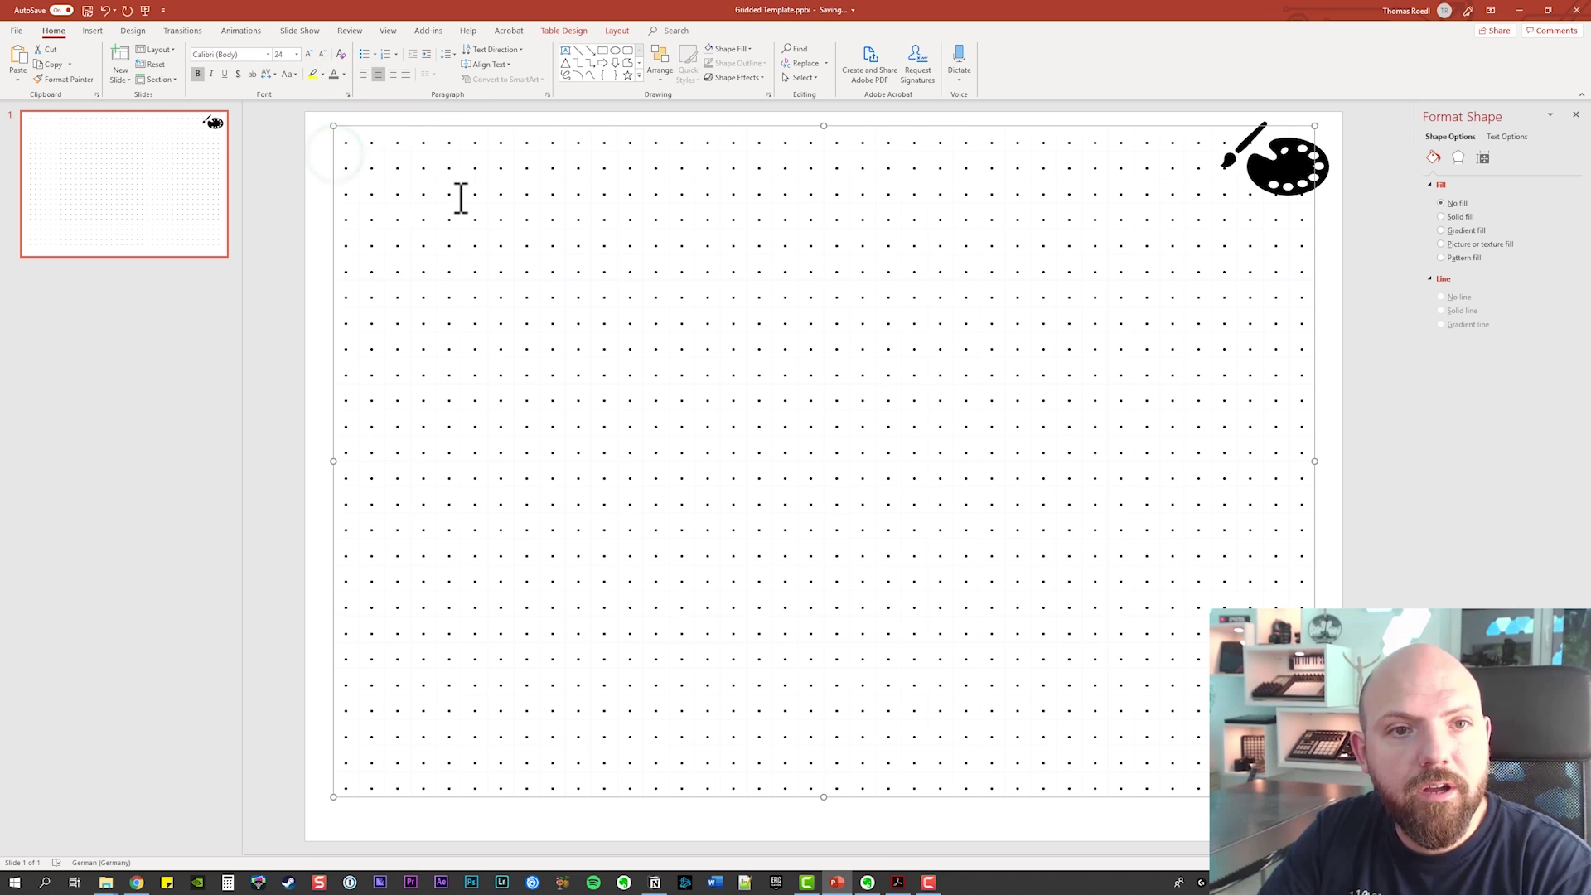
left_click(344, 74)
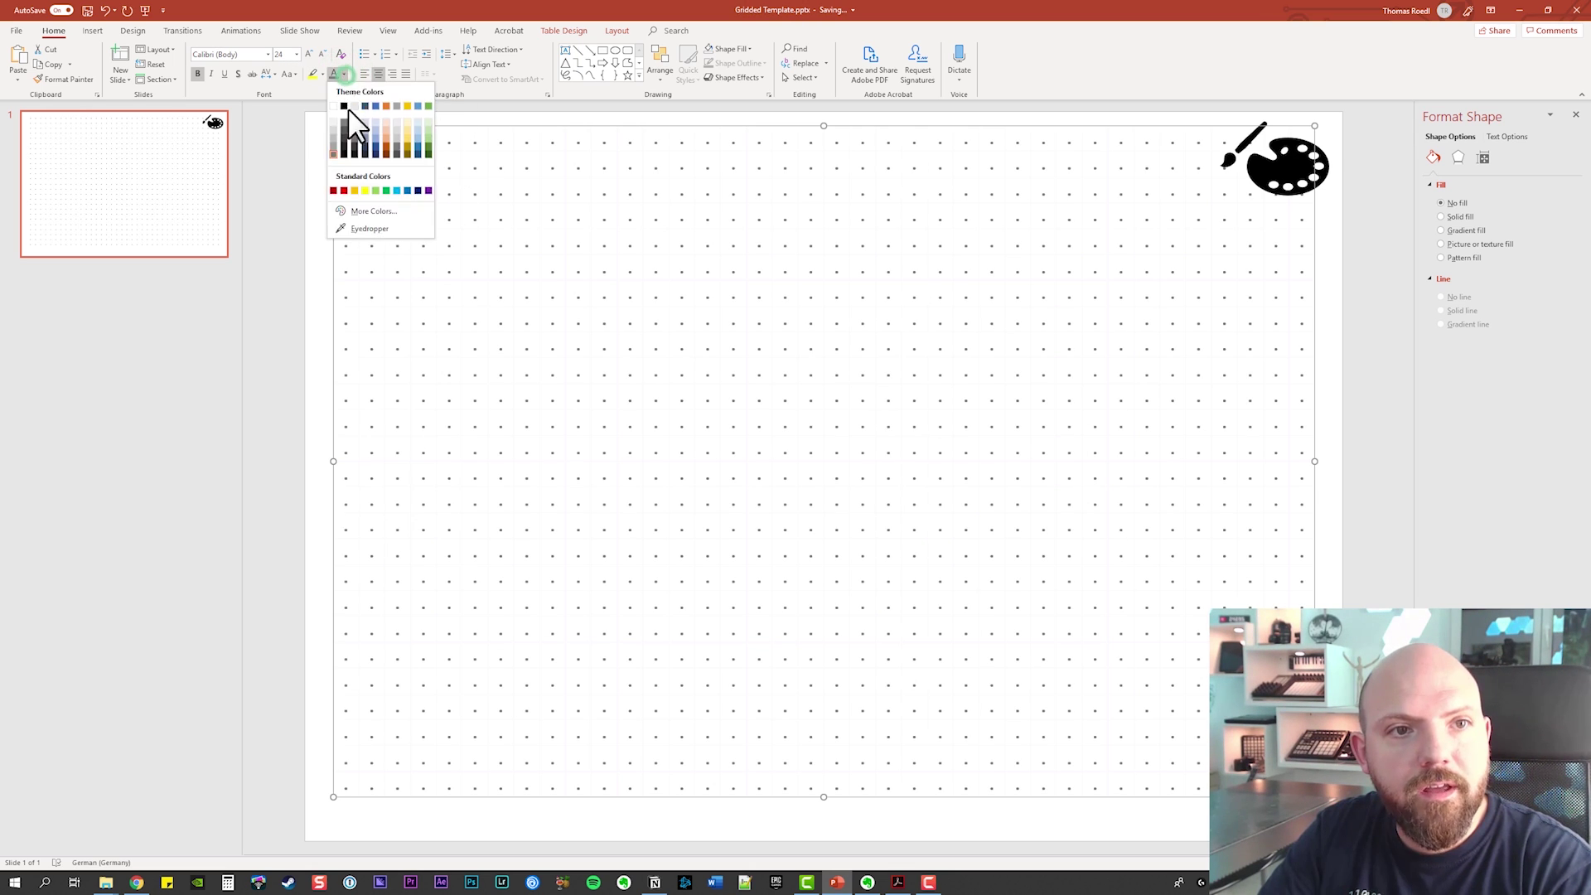
left_click(334, 150)
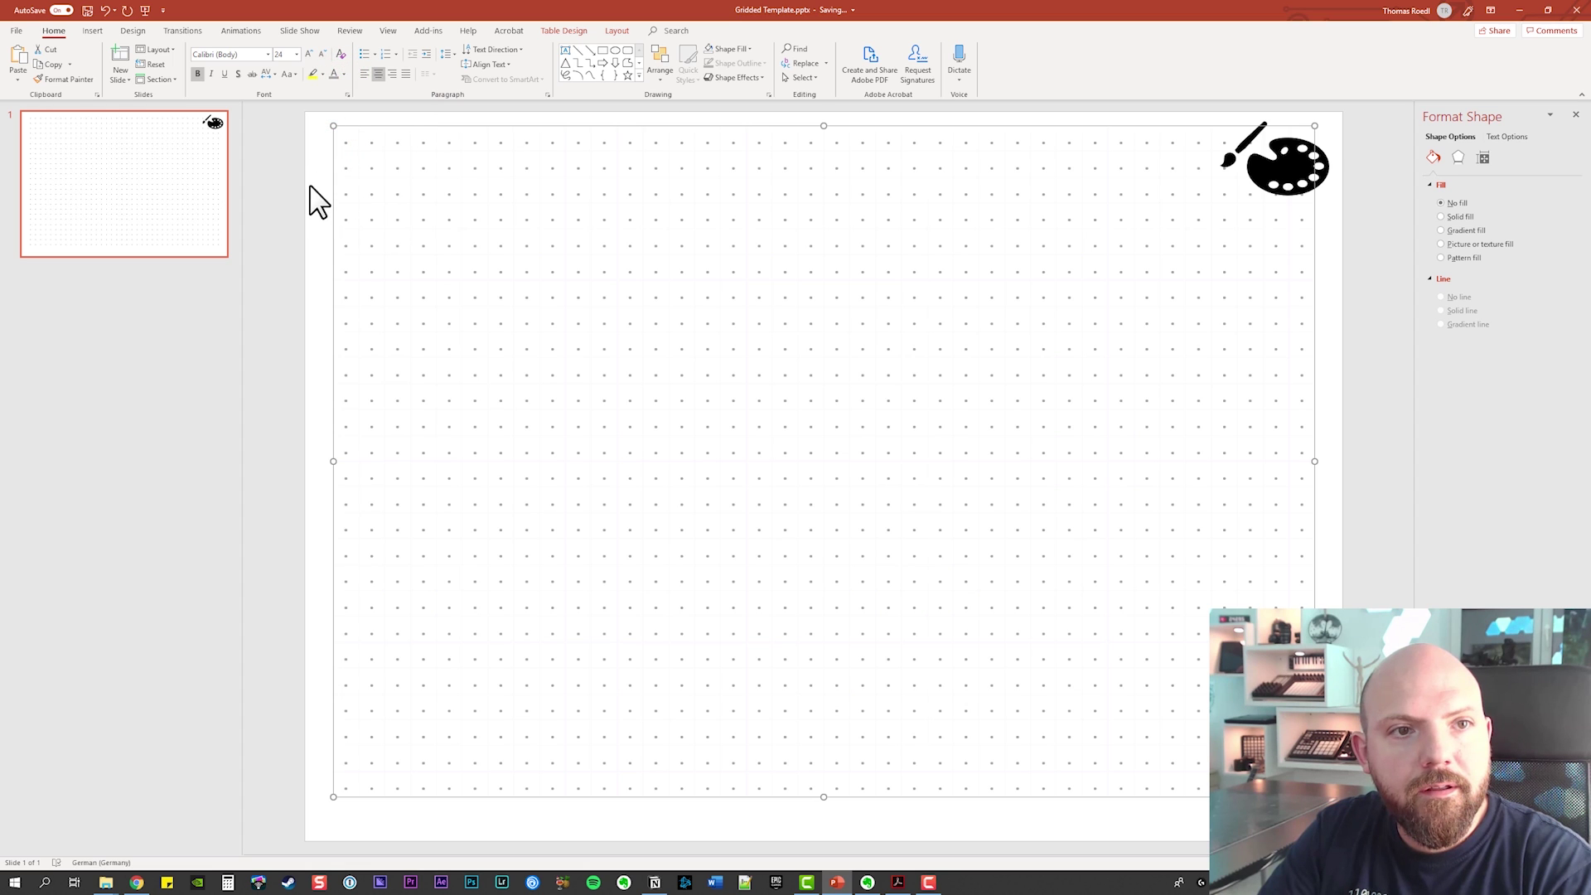
left_click(313, 186)
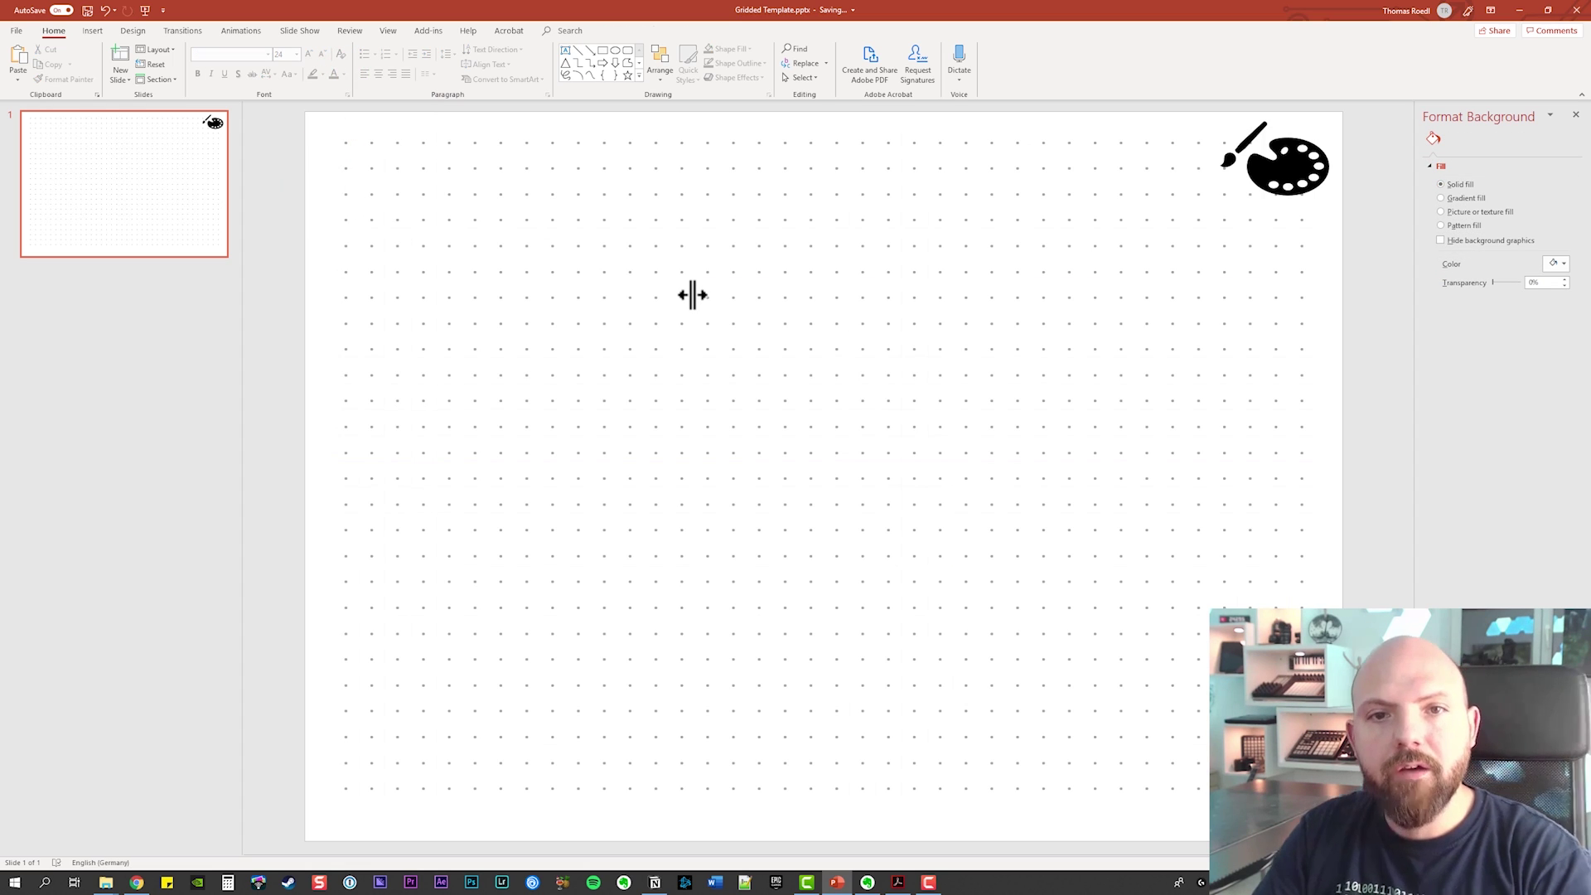